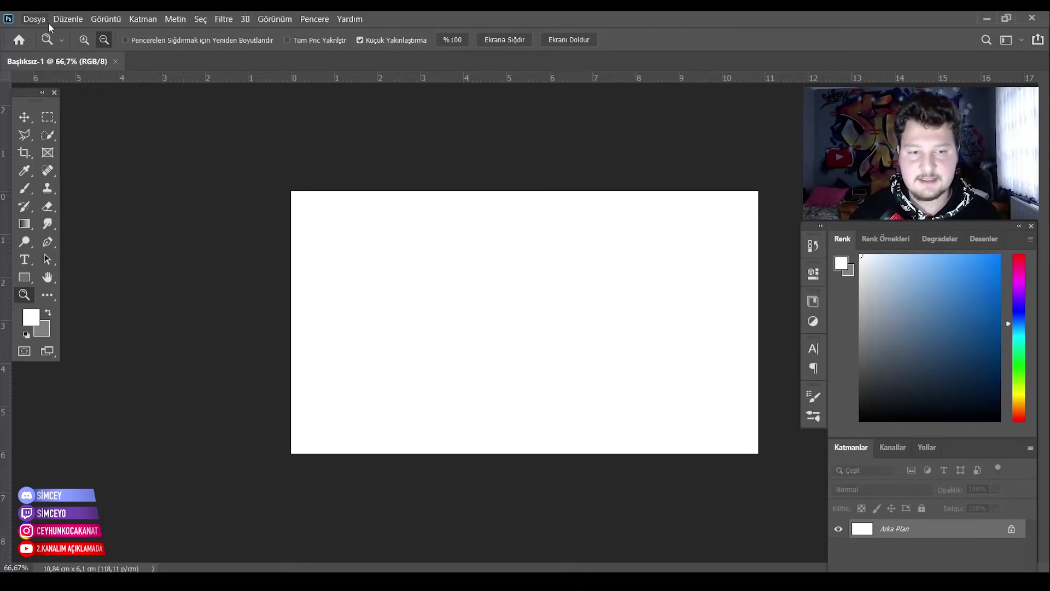
# Create a new square document 1280 px wide by 1280 px high.
pyautogui.click(33, 19)
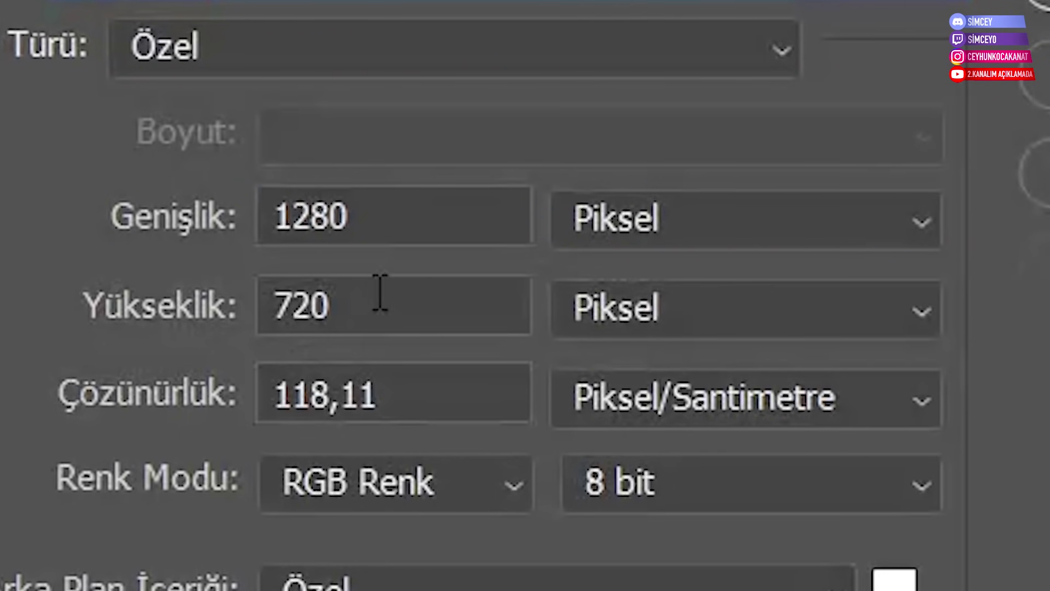
pyautogui.doubleClick(380, 296)
pyautogui.press('BackSpace')
pyautogui.write('112')
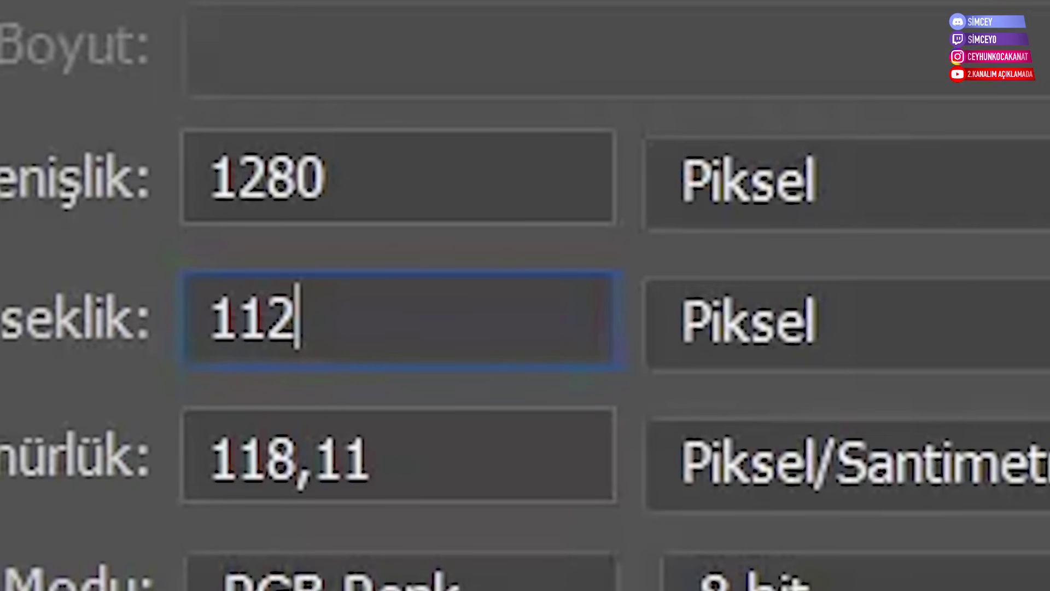
pyautogui.press('BackSpace')
pyautogui.press('BackSpace')
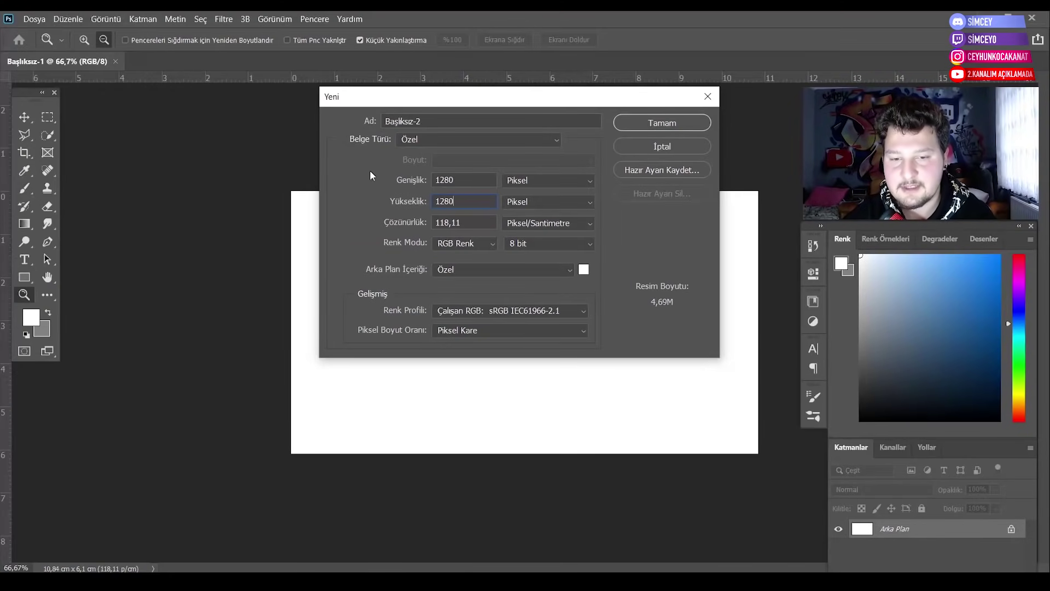
pyautogui.press('Return')
pyautogui.scroll(-3, 727, 249)
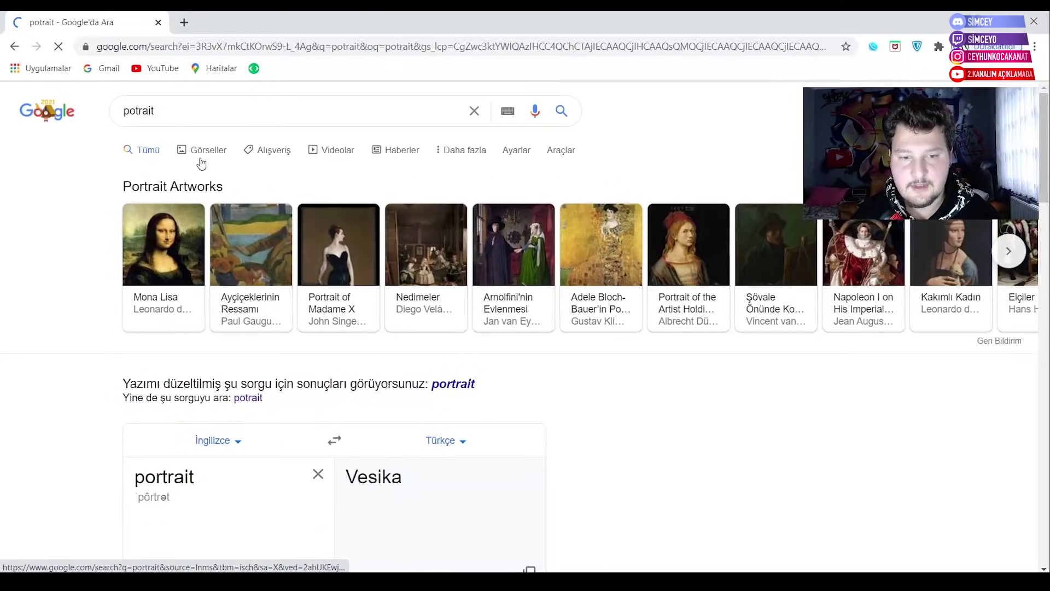
# Switch to Google image results for the portrait search and scroll through them.
pyautogui.click(200, 155)
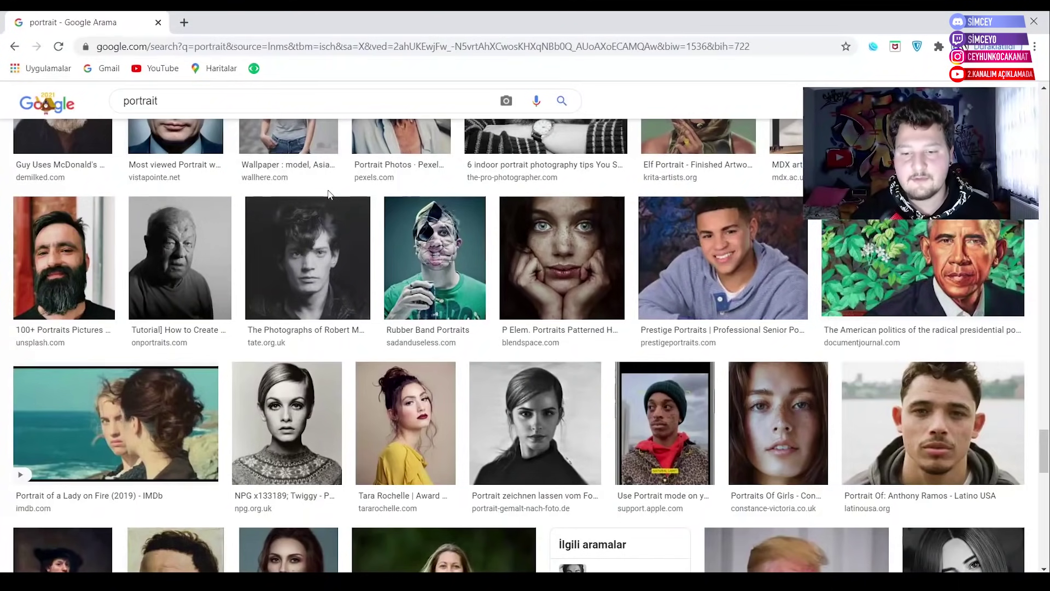
pyautogui.scroll(-3, 329, 193)
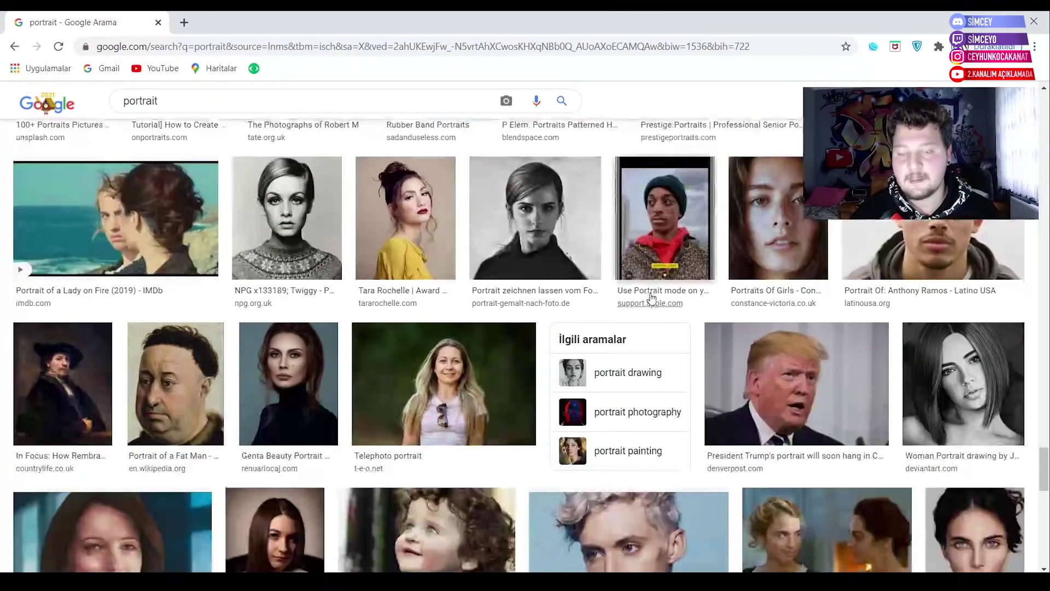
pyautogui.scroll(-3, 651, 298)
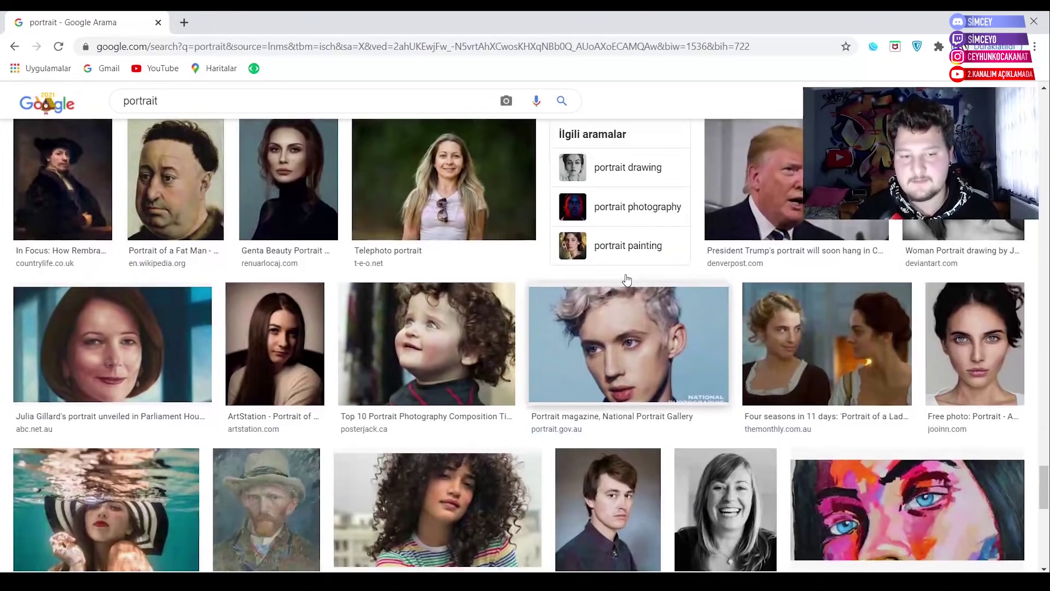
pyautogui.scroll(-2, 626, 279)
pyautogui.scroll(-3, 626, 279)
# Search images for the man's name and open his close-up photo with headphones.
pyautogui.click(126, 100)
pyautogui.write('barış özcan')
pyautogui.press('Return')
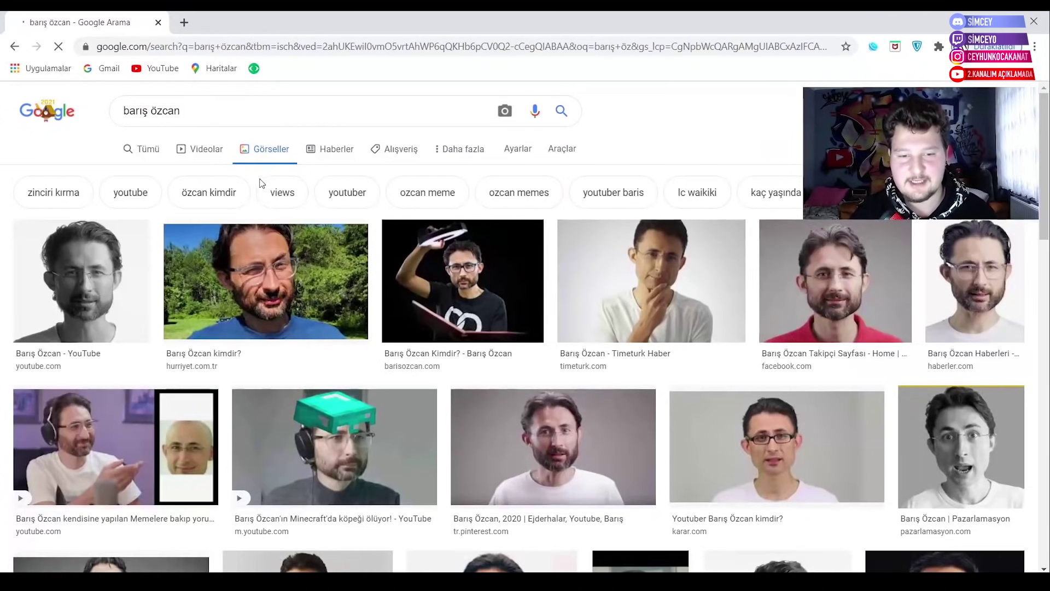
pyautogui.scroll(-5, 433, 302)
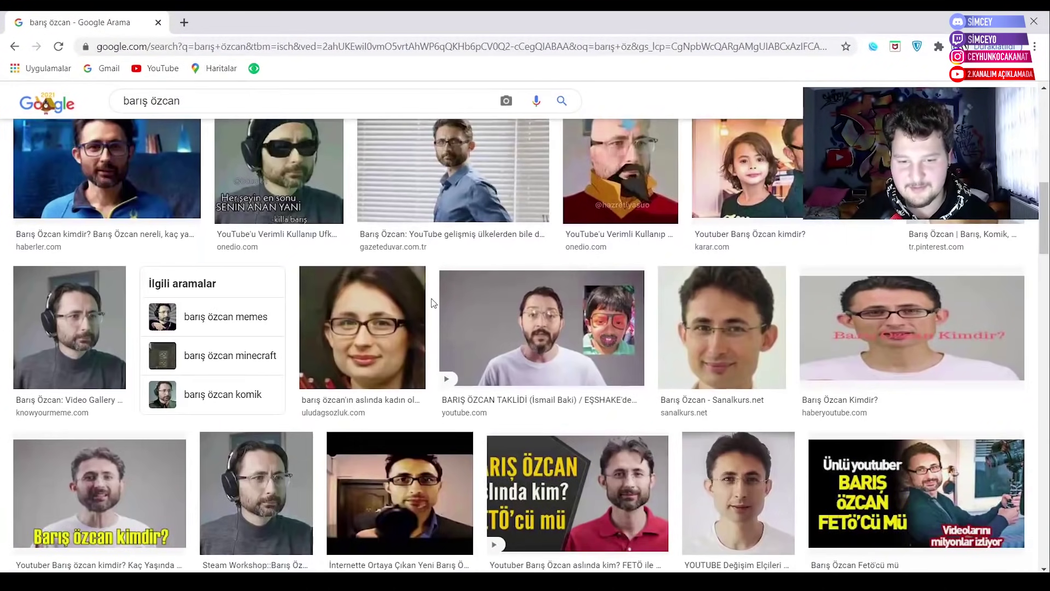
pyautogui.click(384, 359)
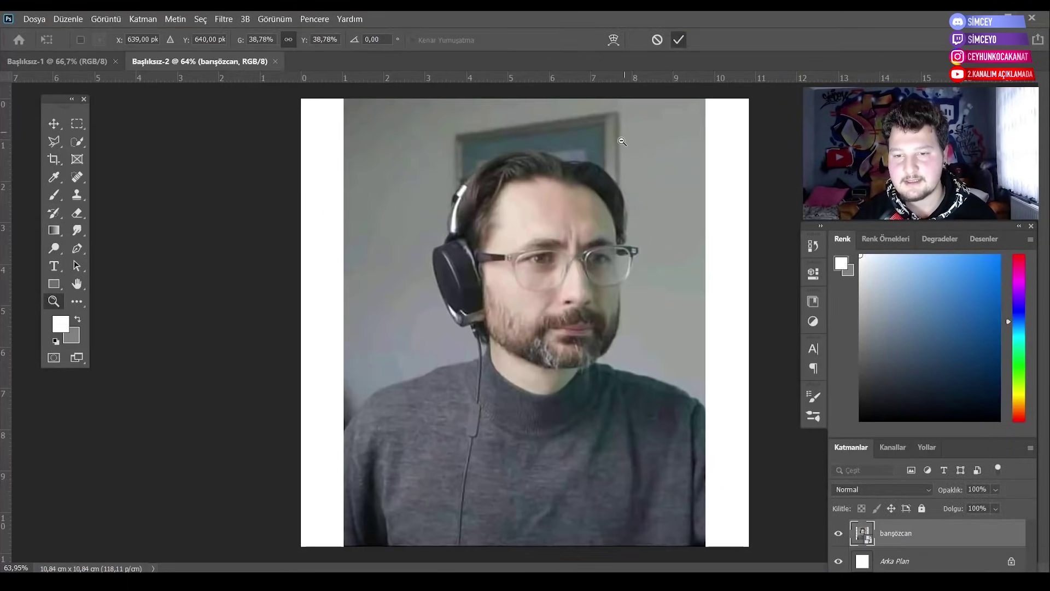
# Commit the enlarged photo, float the Layers panel, and add an empty layer.
pyautogui.click(679, 40)
pyautogui.moveTo(919, 437); pyautogui.dragTo(151, 386)
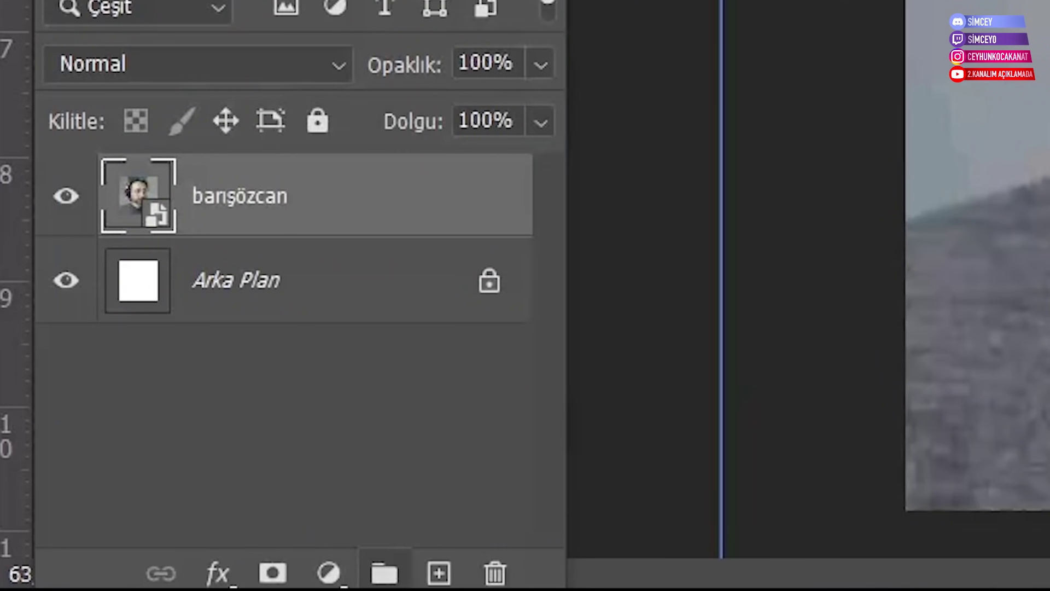
pyautogui.click(439, 573)
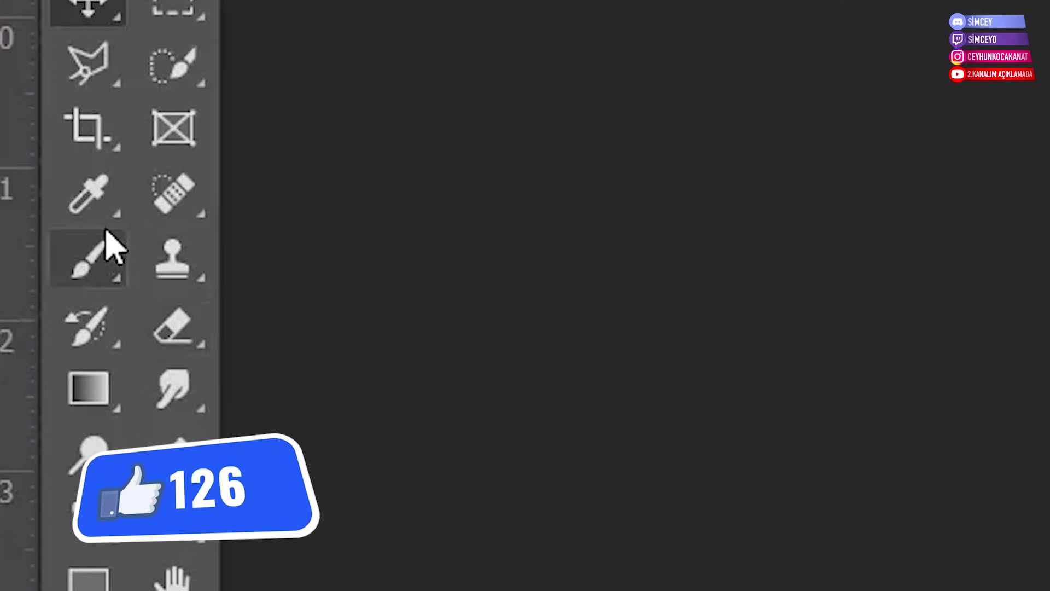
# Sample and adjust a light forehead skin tone and an orange-brown hair colour.
pyautogui.click(88, 195)
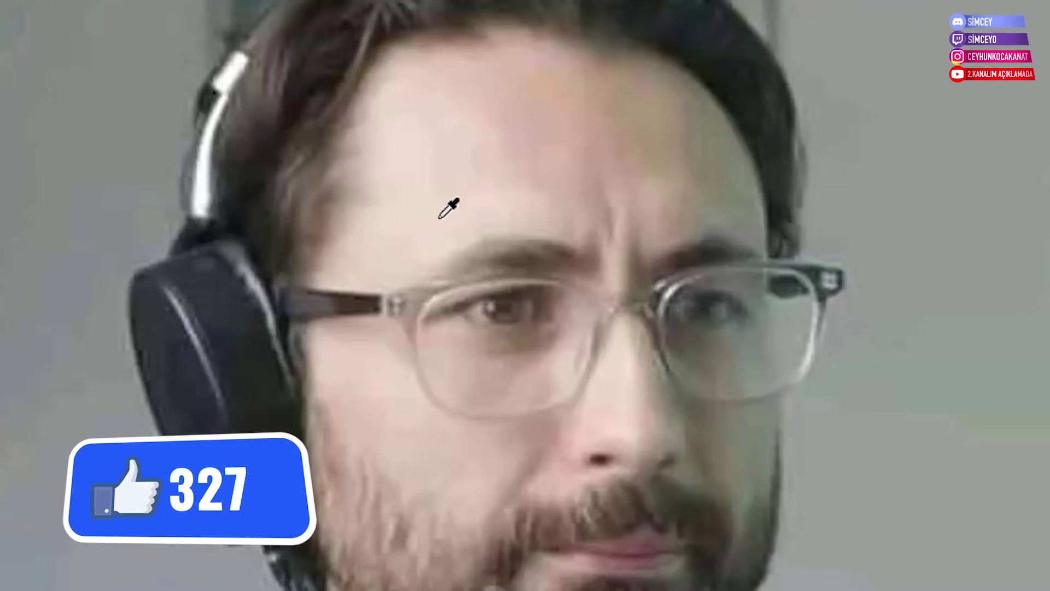
pyautogui.click(440, 217)
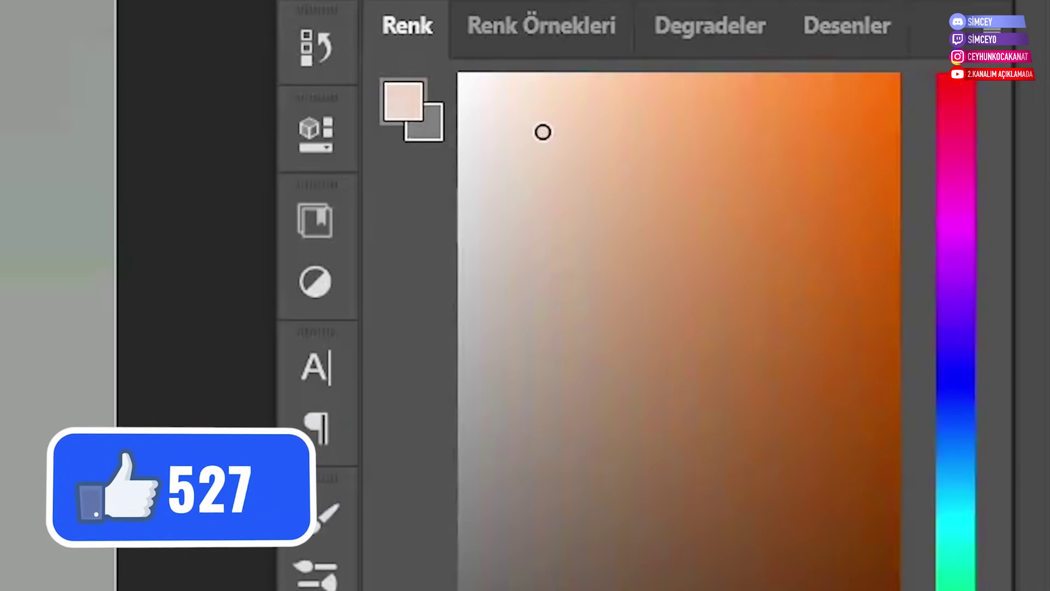
pyautogui.moveTo(542, 132); pyautogui.dragTo(541, 101)
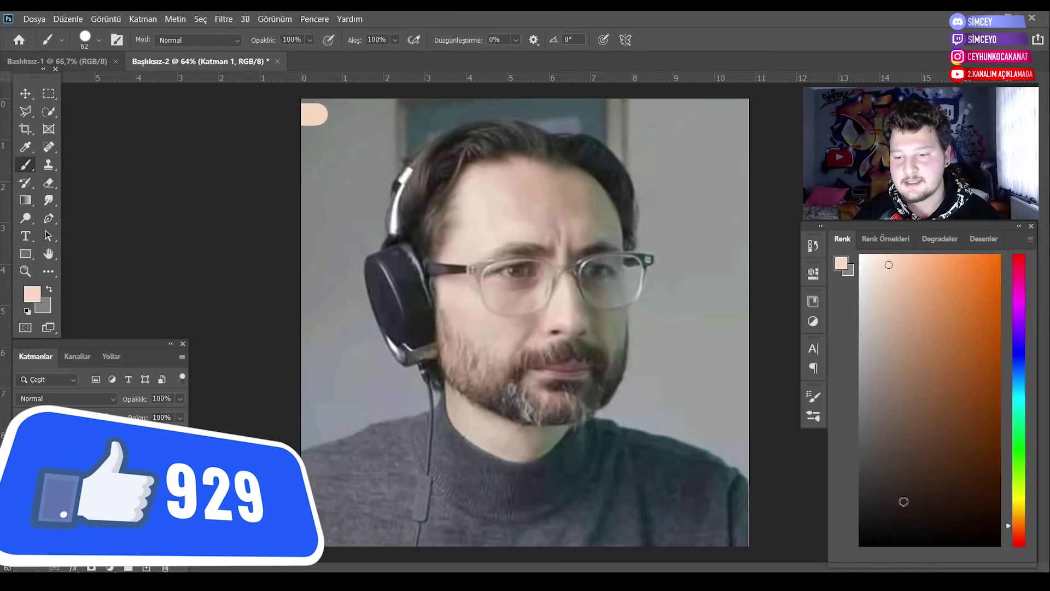
pyautogui.click(904, 501)
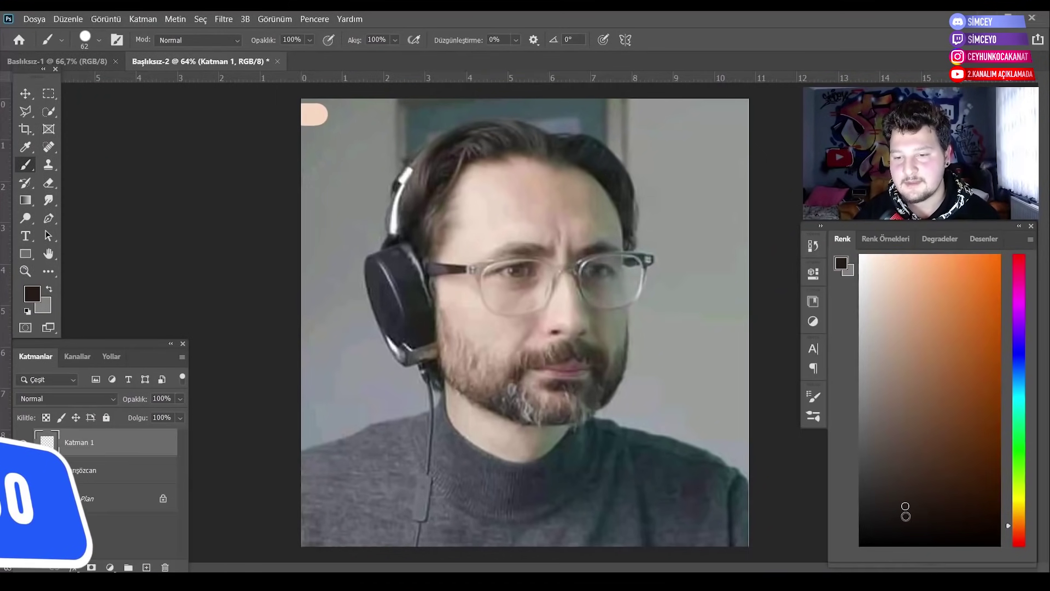
pyautogui.click(25, 147)
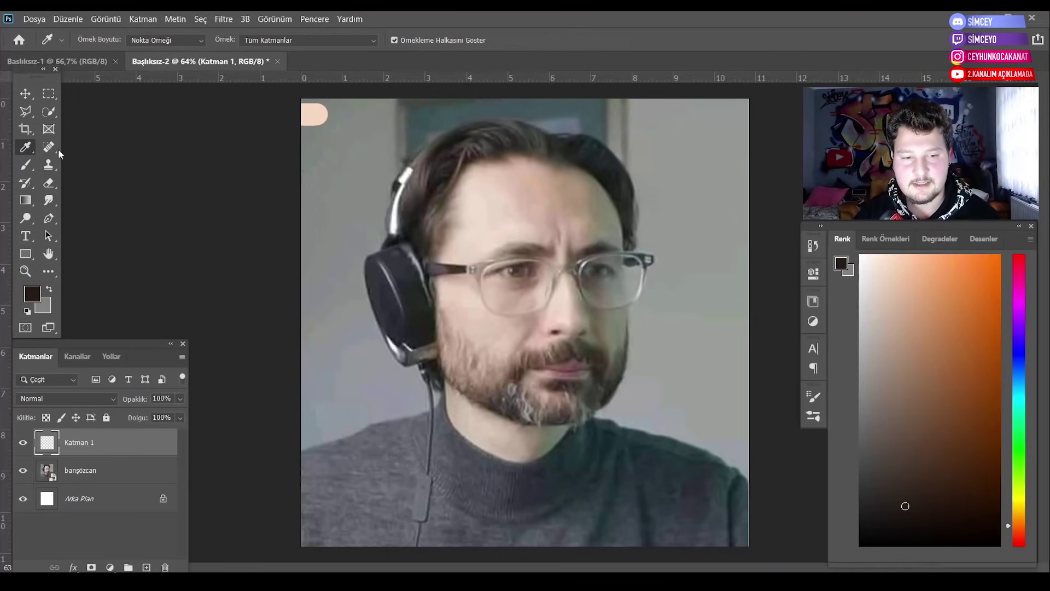
pyautogui.click(562, 161)
pyautogui.click(1022, 519)
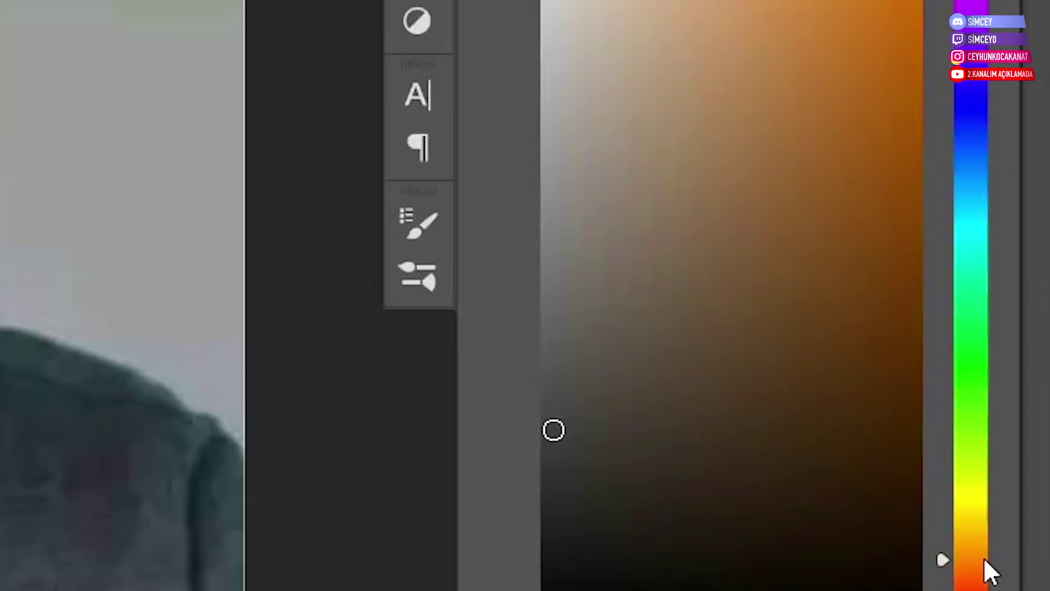
pyautogui.click(900, 489)
pyautogui.moveTo(649, 484); pyautogui.dragTo(648, 454)
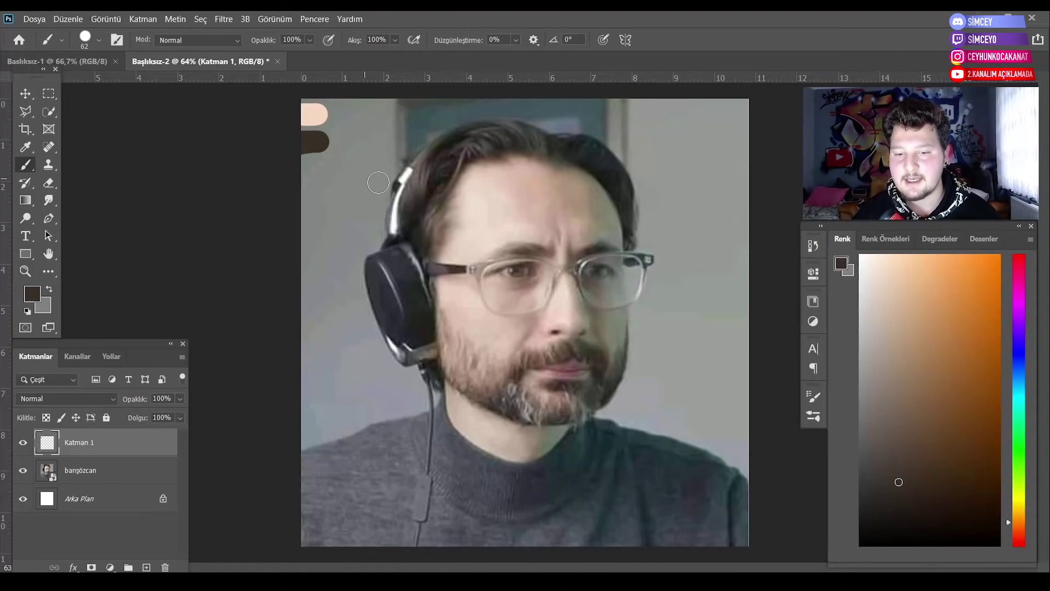
# Sample a slightly different peach skin tone and paint another swatch beside the others.
pyautogui.click(25, 146)
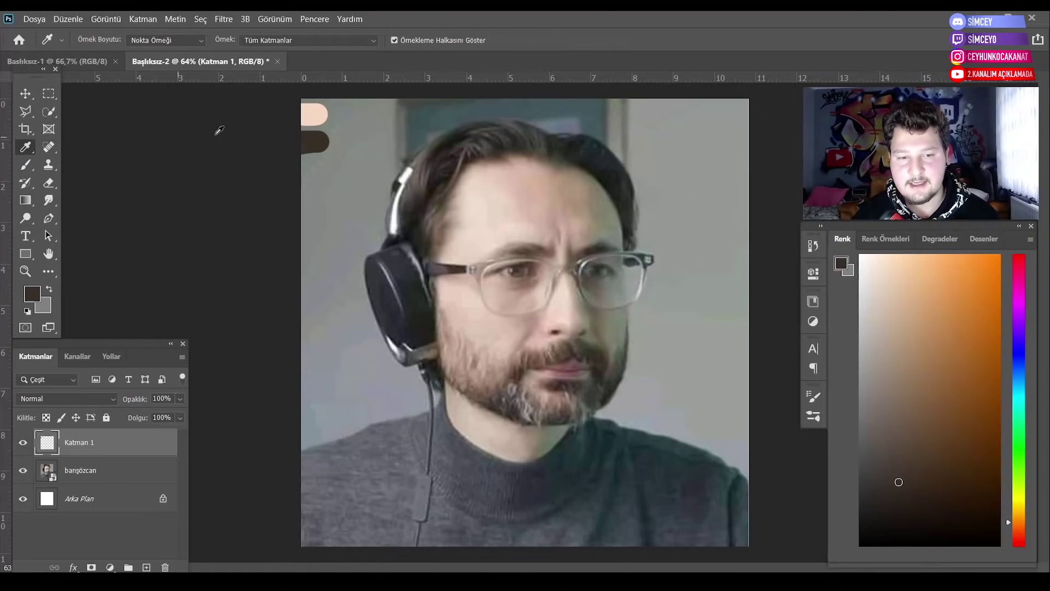
pyautogui.click(314, 107)
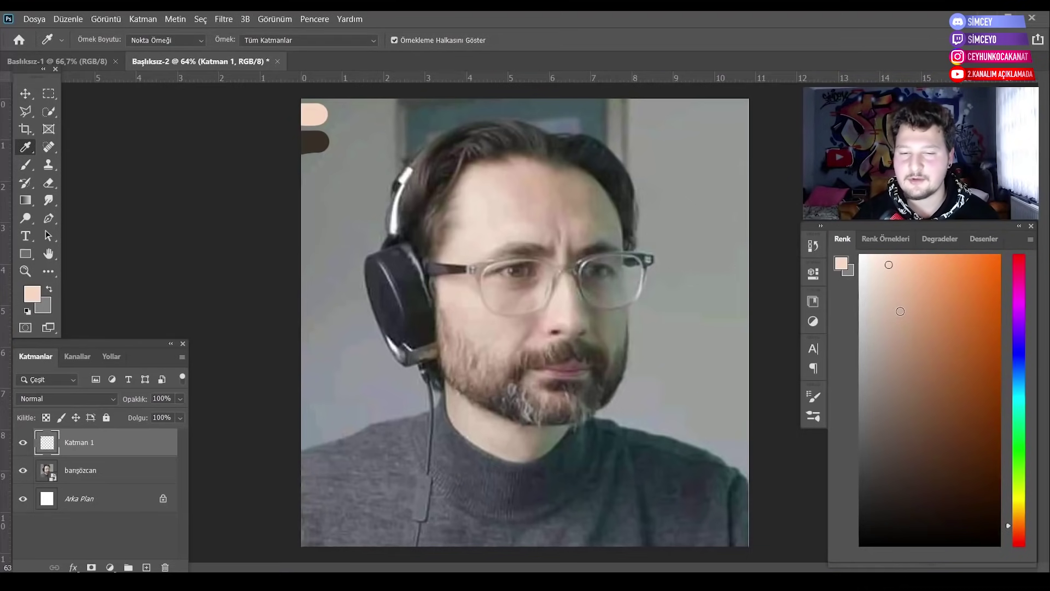
pyautogui.click(896, 285)
pyautogui.press('b')
pyautogui.click(344, 111)
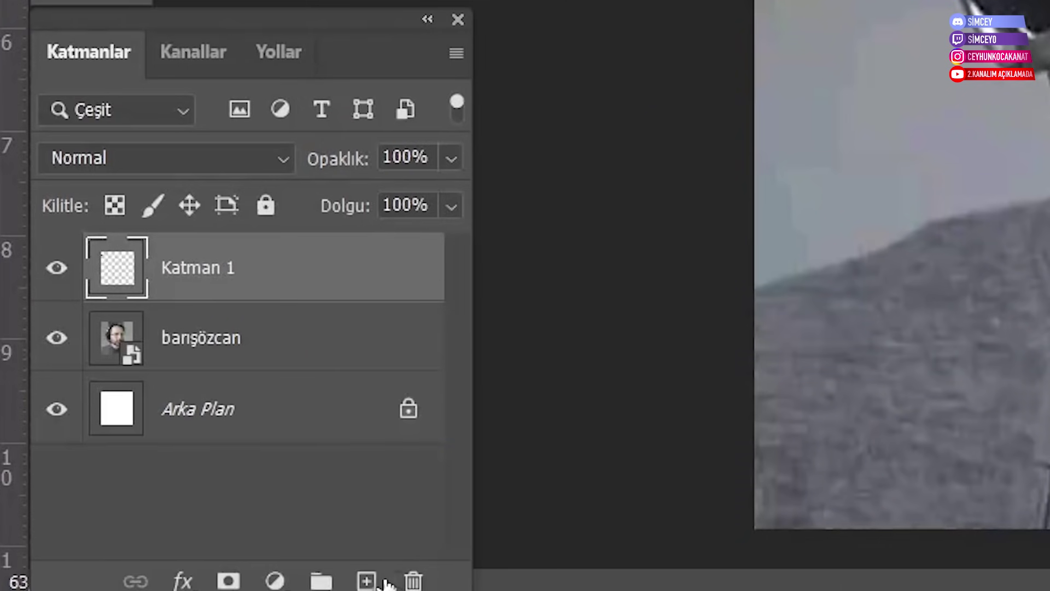
# Add another empty layer and briefly toggle the swatch and photo layers' visibility.
pyautogui.click(146, 567)
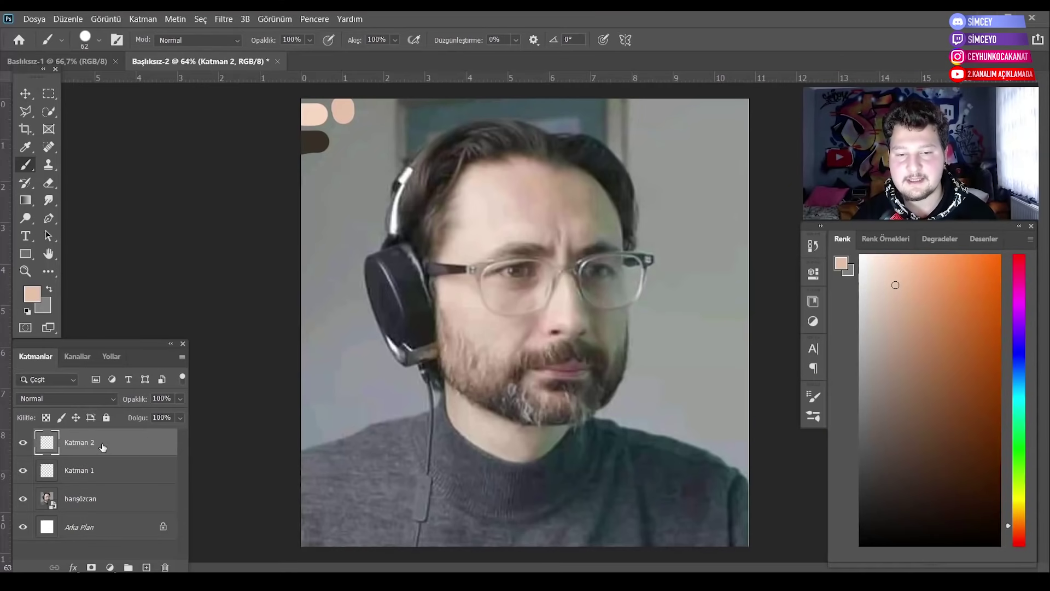
pyautogui.click(23, 470)
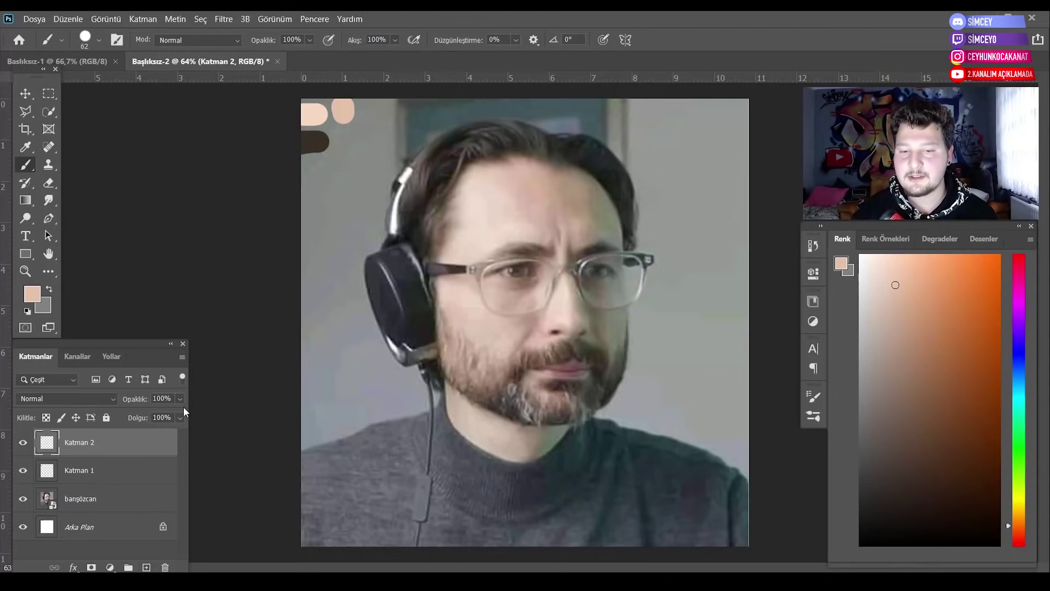
pyautogui.click(128, 502)
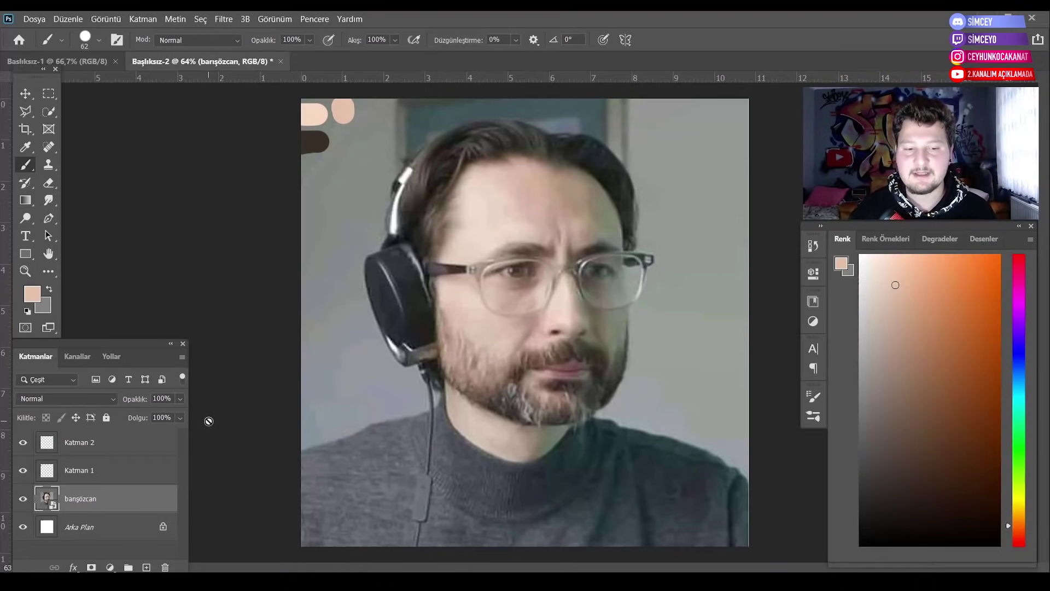
pyautogui.click(163, 443)
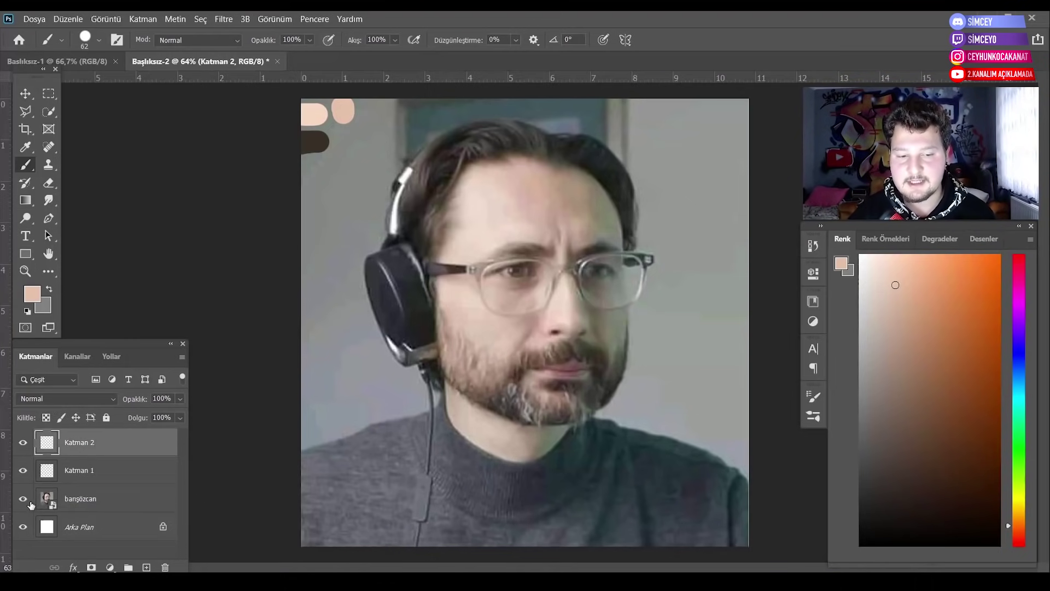
pyautogui.click(23, 499)
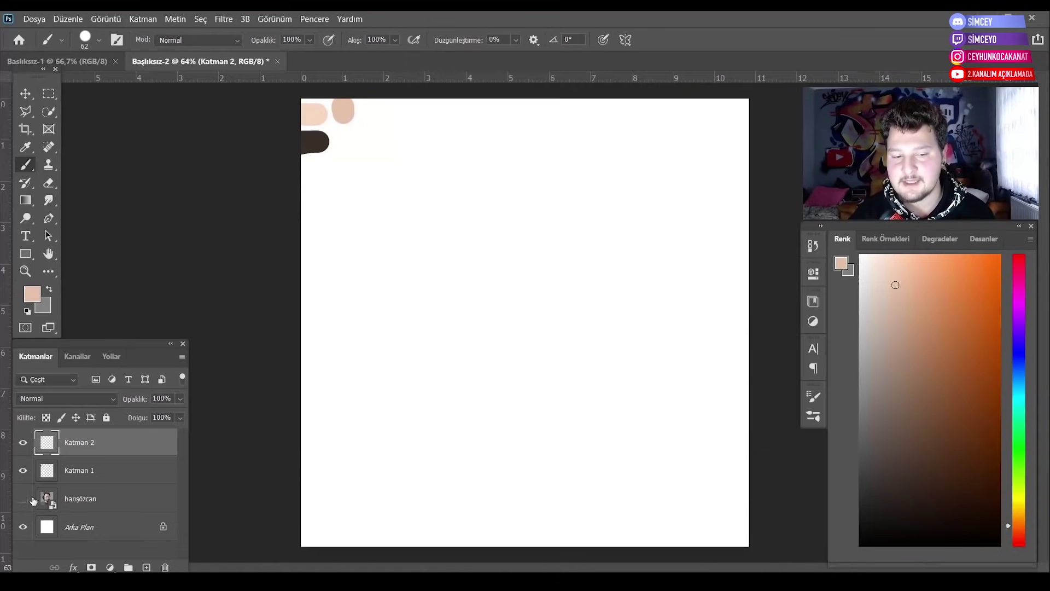
pyautogui.click(23, 498)
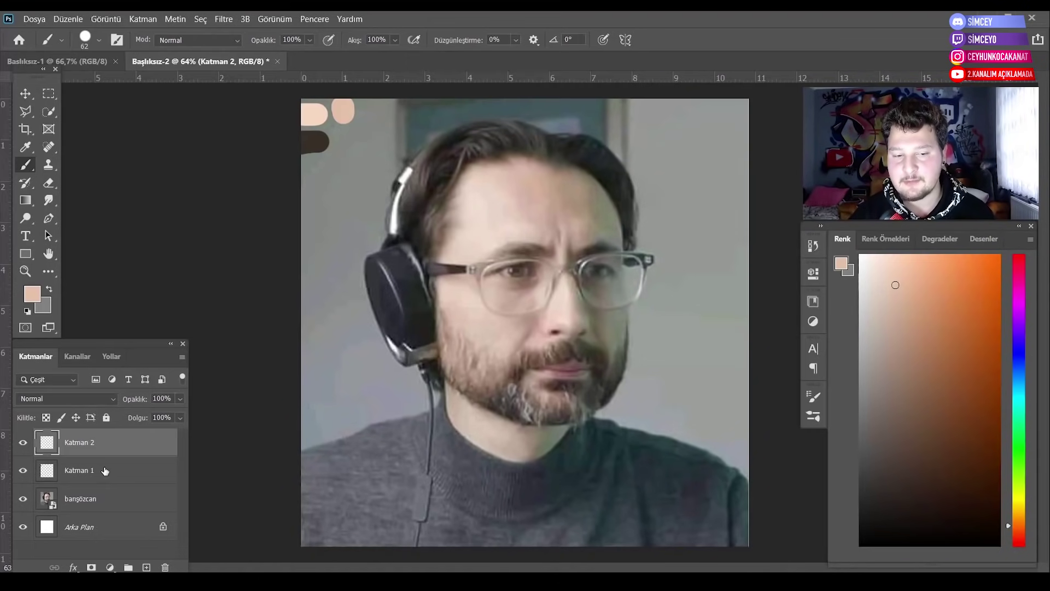
# Rename Katman 1 to 'palet' and Katman 2 to 'en gel şeyler'.
pyautogui.click(85, 478)
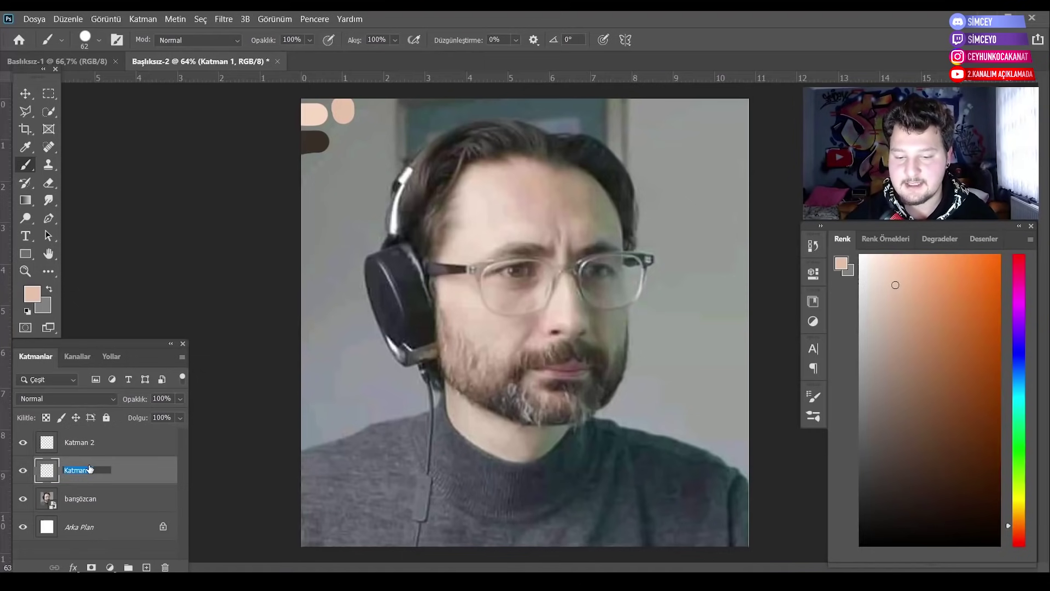
pyautogui.write('palet')
pyautogui.press('Return')
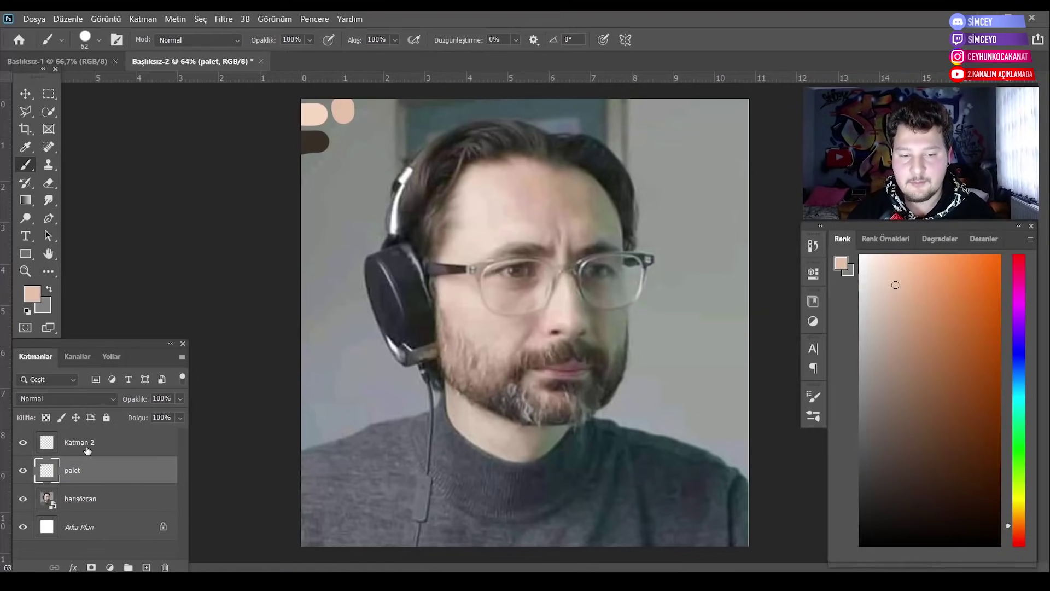
pyautogui.click(87, 449)
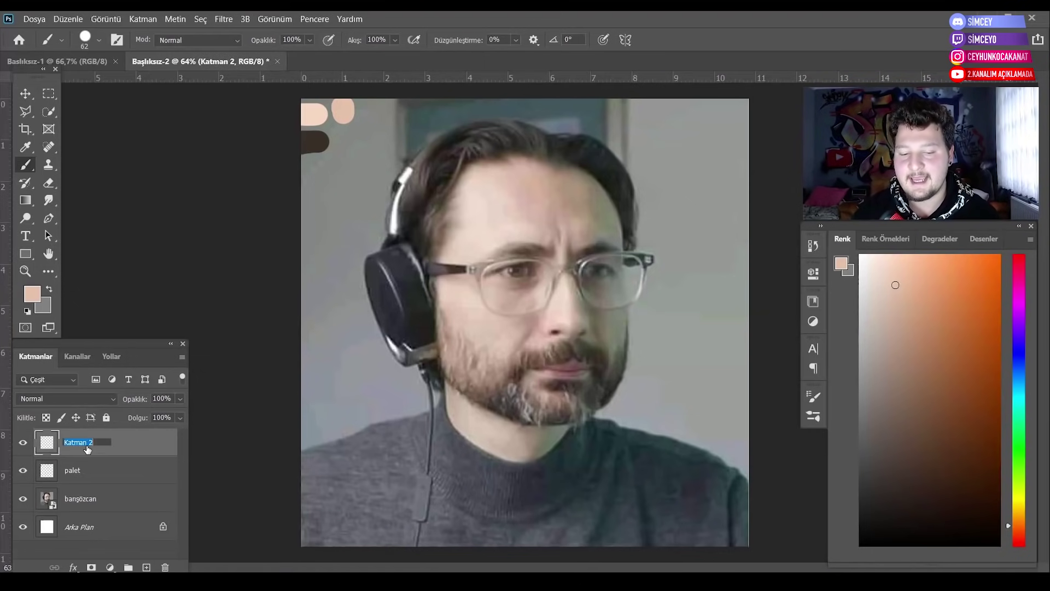
pyautogui.write('en gel şeyler')
pyautogui.press('Return')
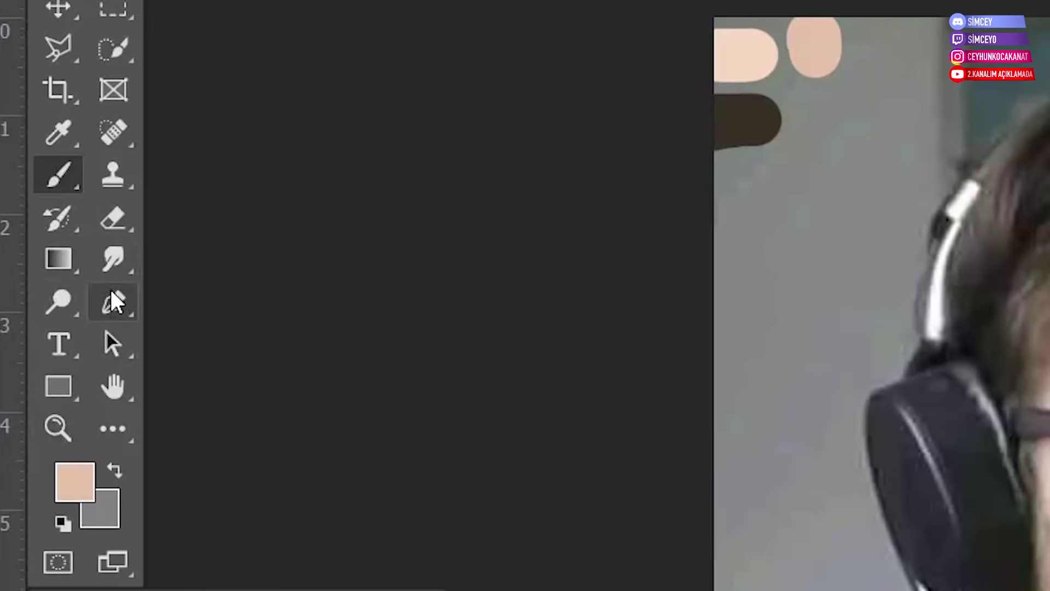
# Trace a rough pen path around the face outline.
pyautogui.click(112, 301)
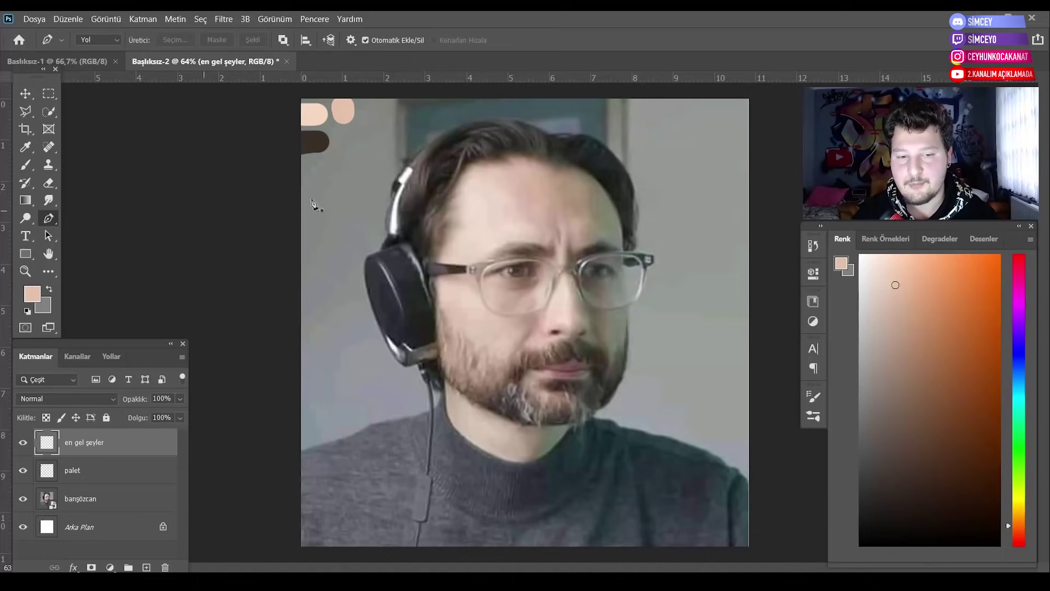
pyautogui.click(412, 262)
pyautogui.click(491, 376)
pyautogui.click(460, 423)
pyautogui.click(640, 431)
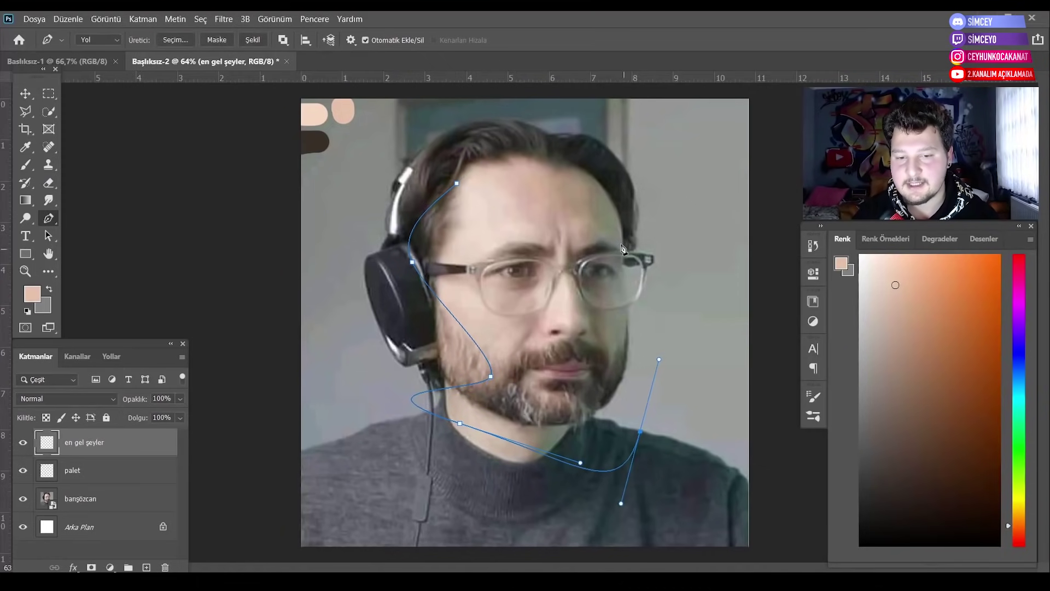
pyautogui.click(621, 243)
pyautogui.moveTo(542, 160); pyautogui.dragTo(559, 141)
pyautogui.click(528, 126)
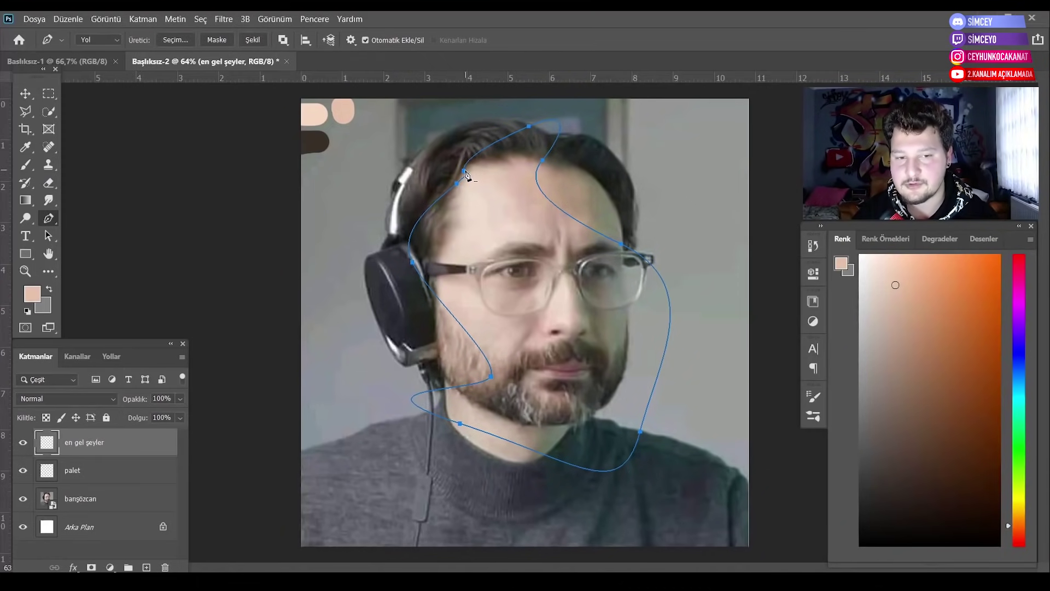
pyautogui.click(466, 174)
# Try a skin fill with no outline on the face shape, then undo back before it.
pyautogui.click(98, 39)
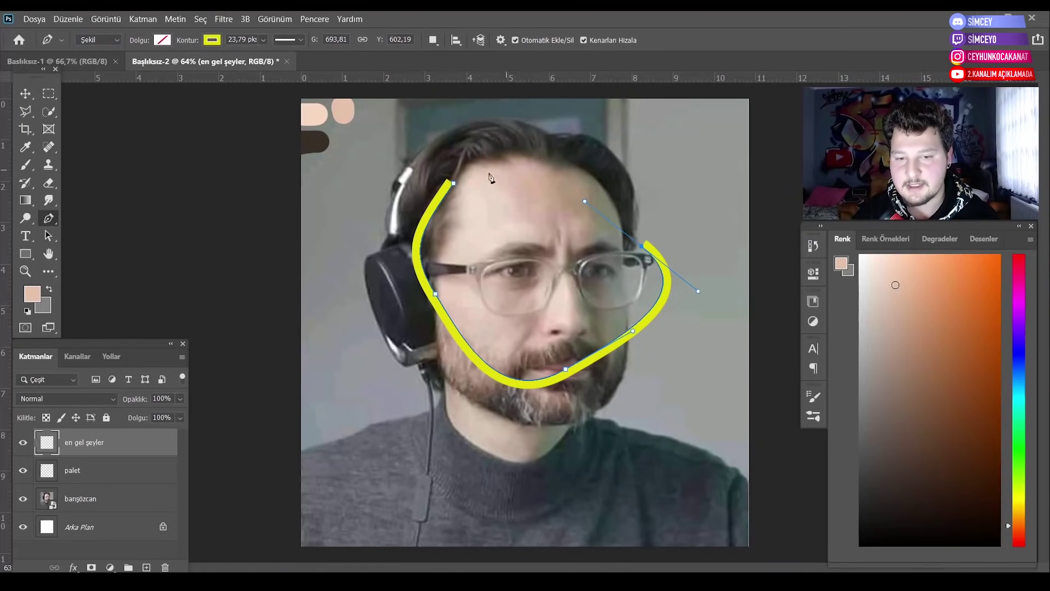
pyautogui.click(162, 40)
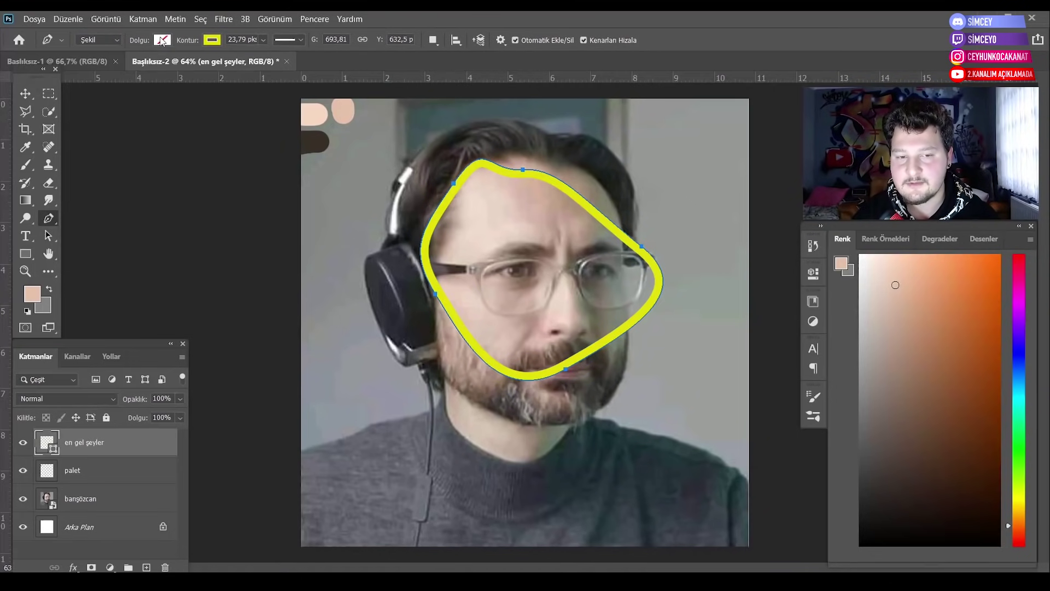
pyautogui.click(161, 40)
pyautogui.click(87, 112)
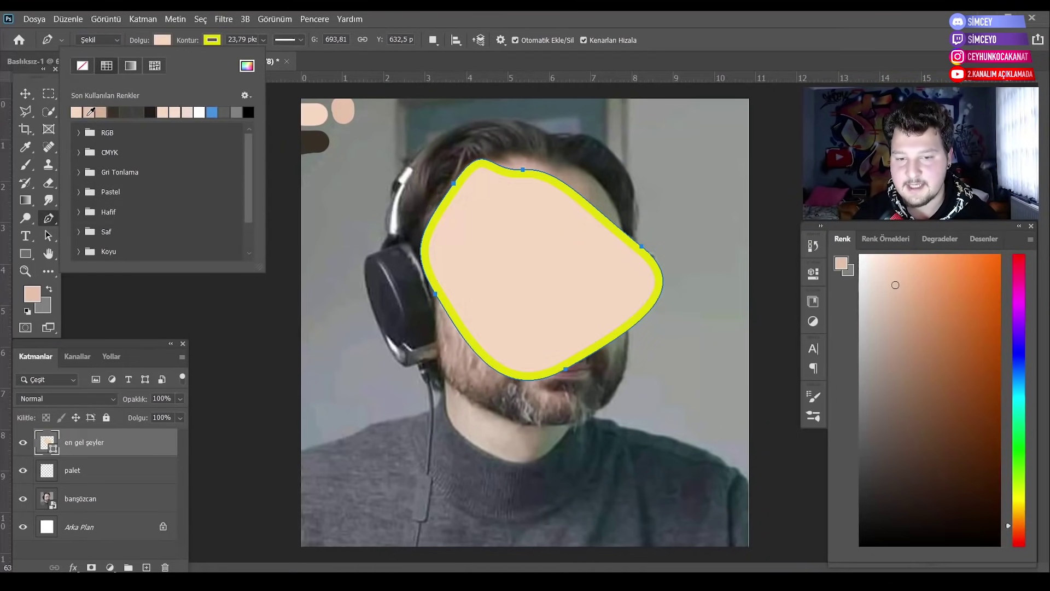
pyautogui.click(89, 112)
pyautogui.click(210, 40)
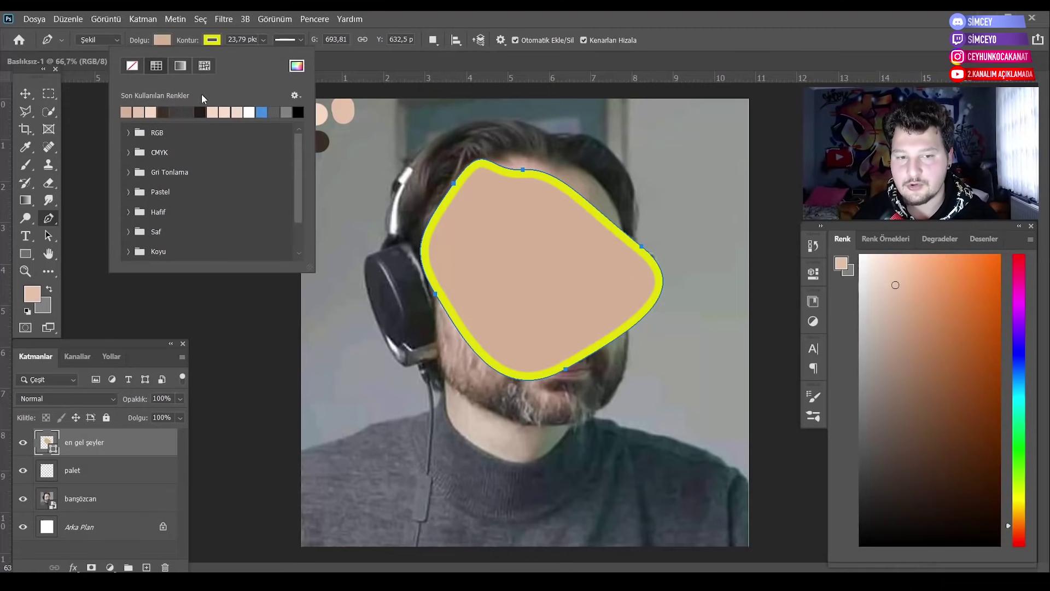
pyautogui.click(200, 111)
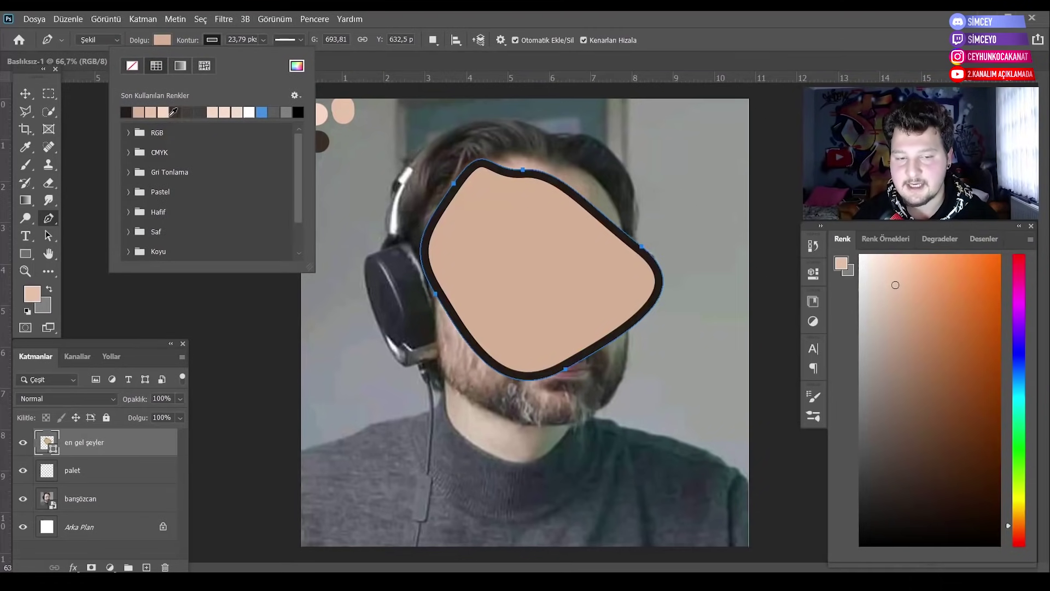
pyautogui.click(133, 67)
pyautogui.click(429, 143)
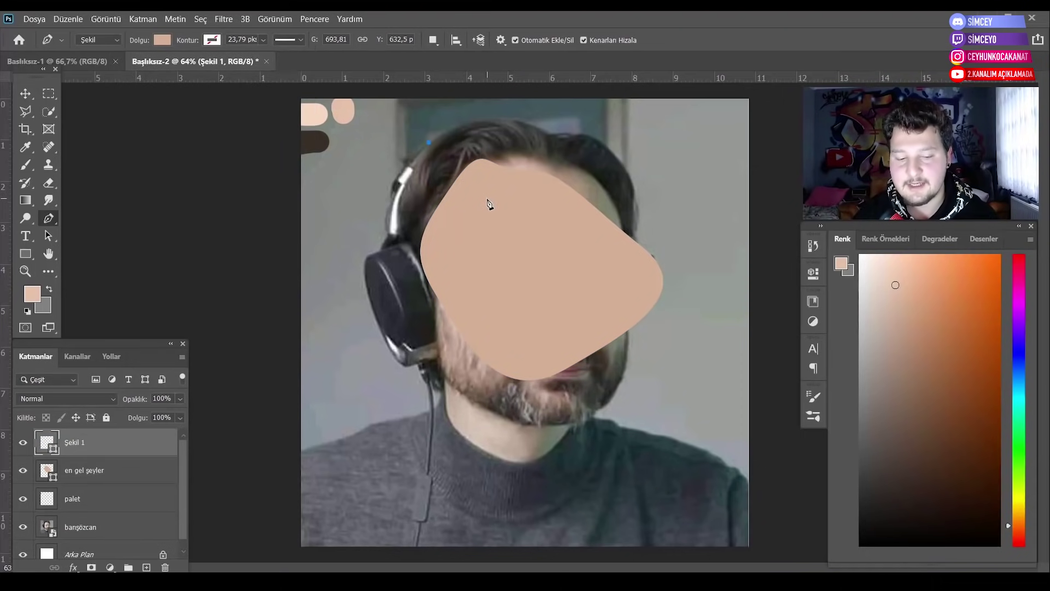
pyautogui.hotkey('ctrl', 'z')
pyautogui.hotkey('ctrl', 'z')
pyautogui.hotkey('ctrl', 'z')
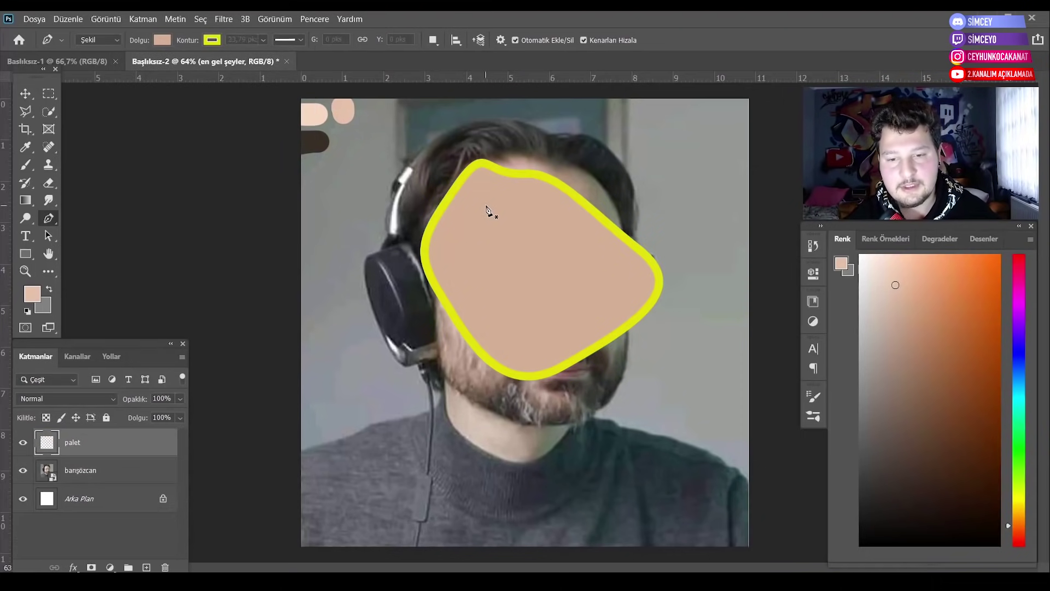
pyautogui.hotkey('ctrl', 'z')
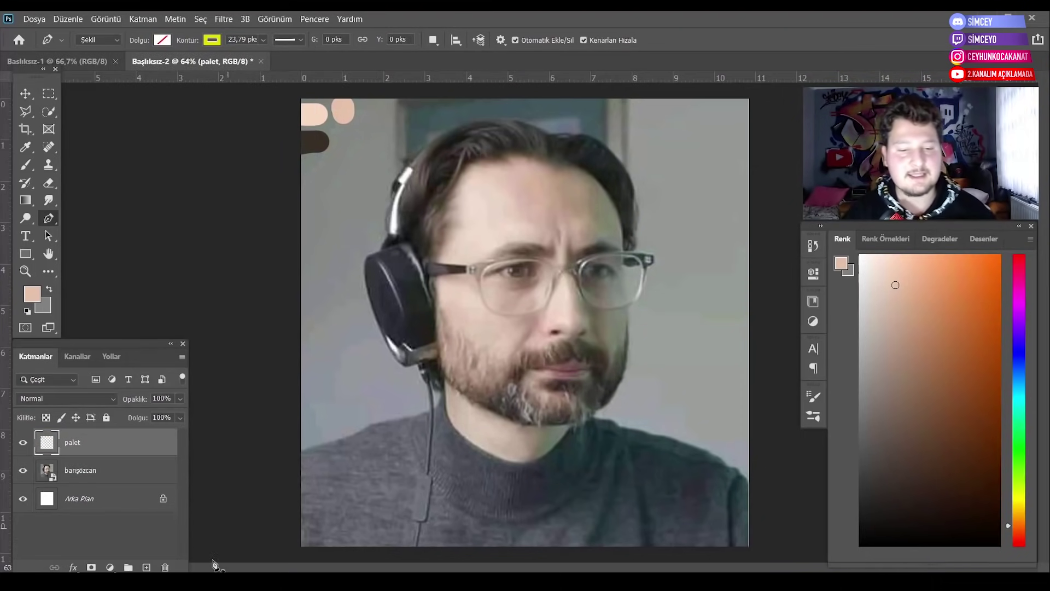
# Add a new layer and set shapes to no outline with fill #f6d8c2.
pyautogui.click(147, 567)
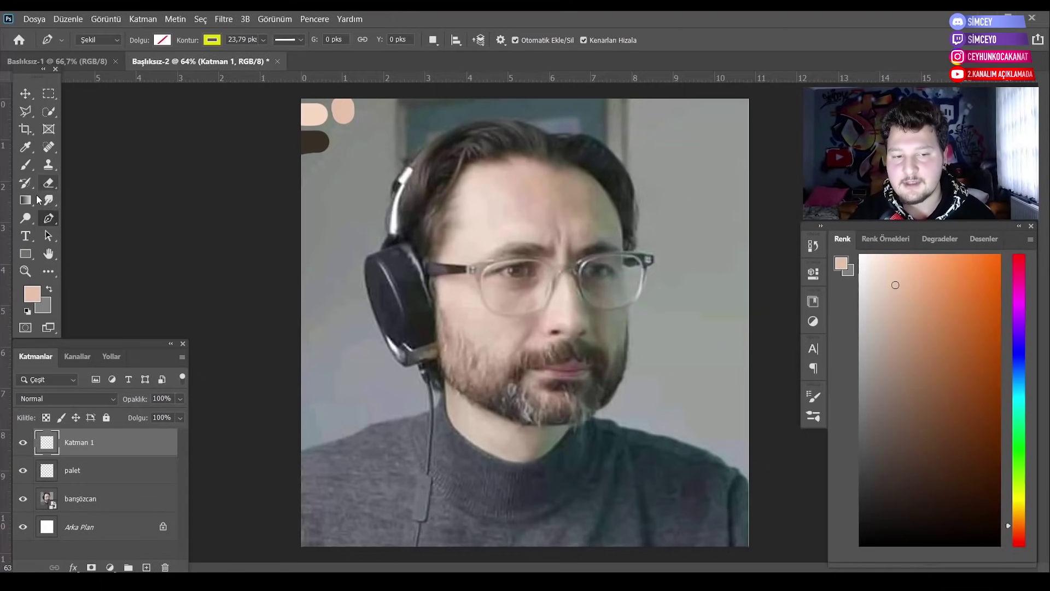
pyautogui.click(211, 40)
pyautogui.click(136, 67)
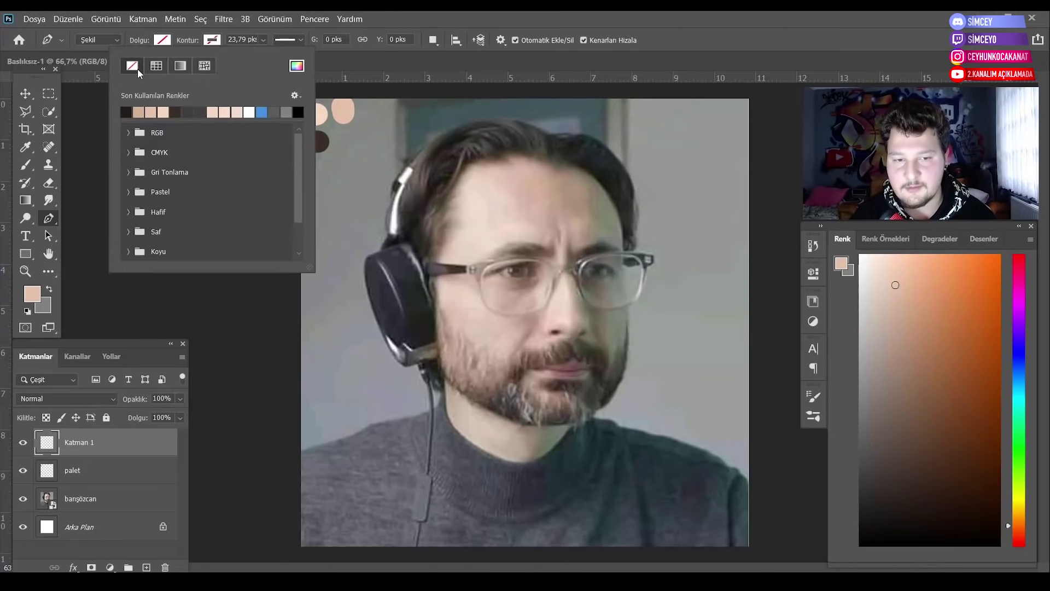
pyautogui.click(171, 39)
pyautogui.click(247, 66)
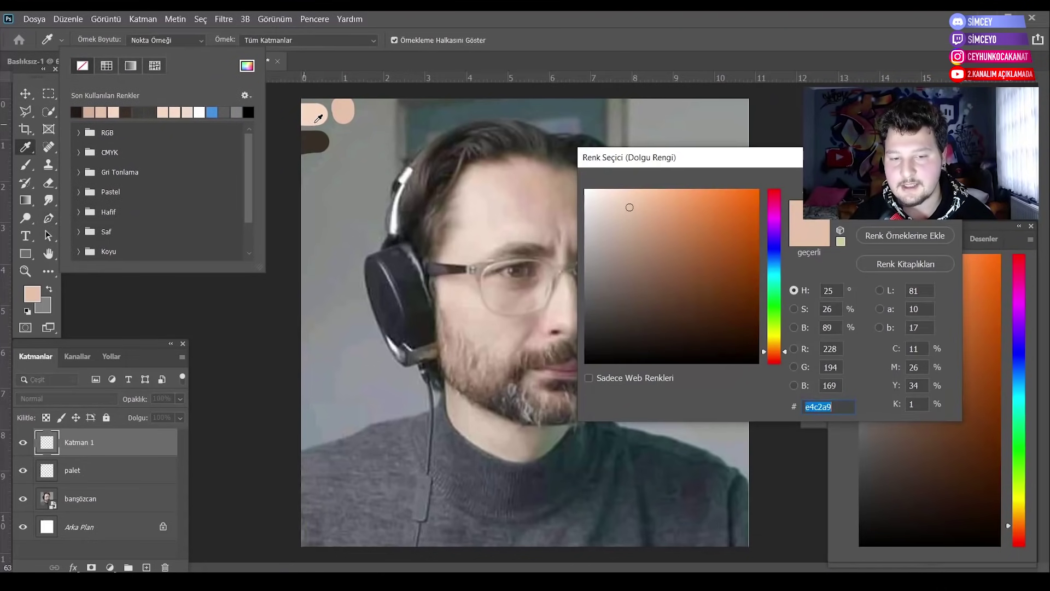
pyautogui.click(310, 115)
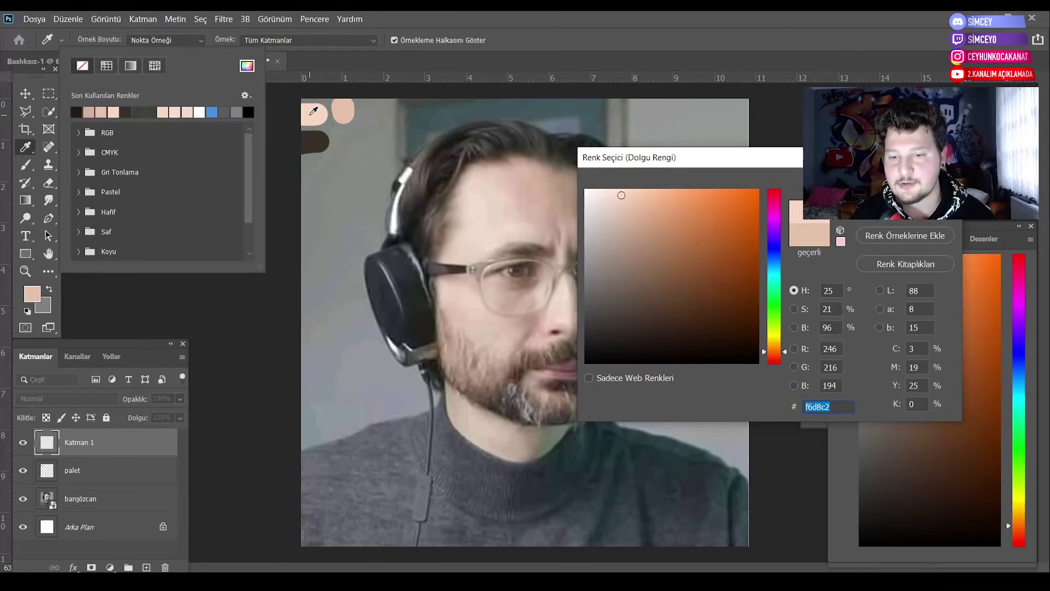
pyautogui.press('Return')
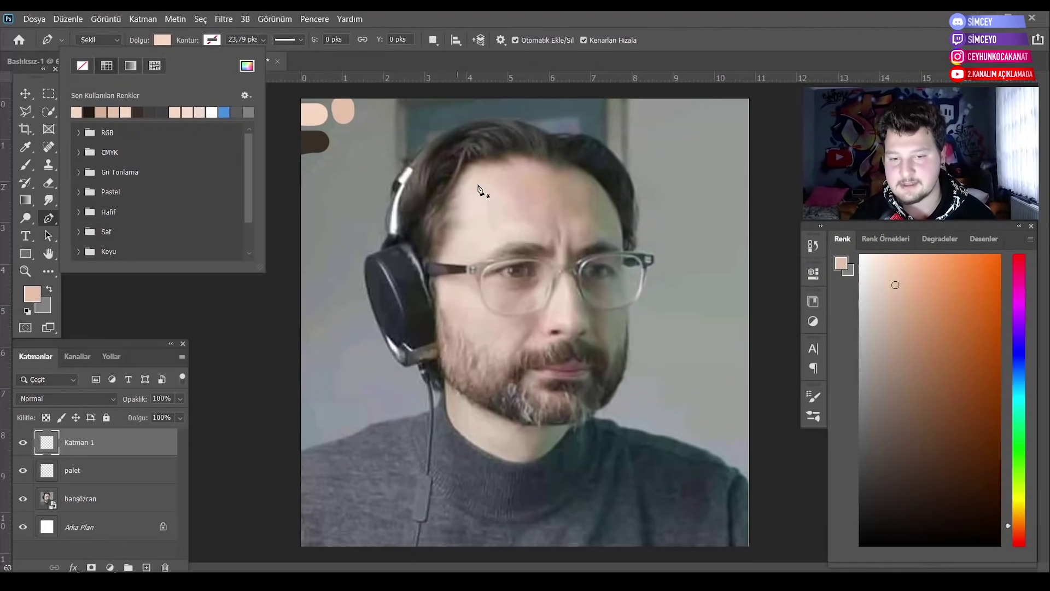
# Start the jaw shape below the ear and zoom in on the jawline.
pyautogui.click(431, 316)
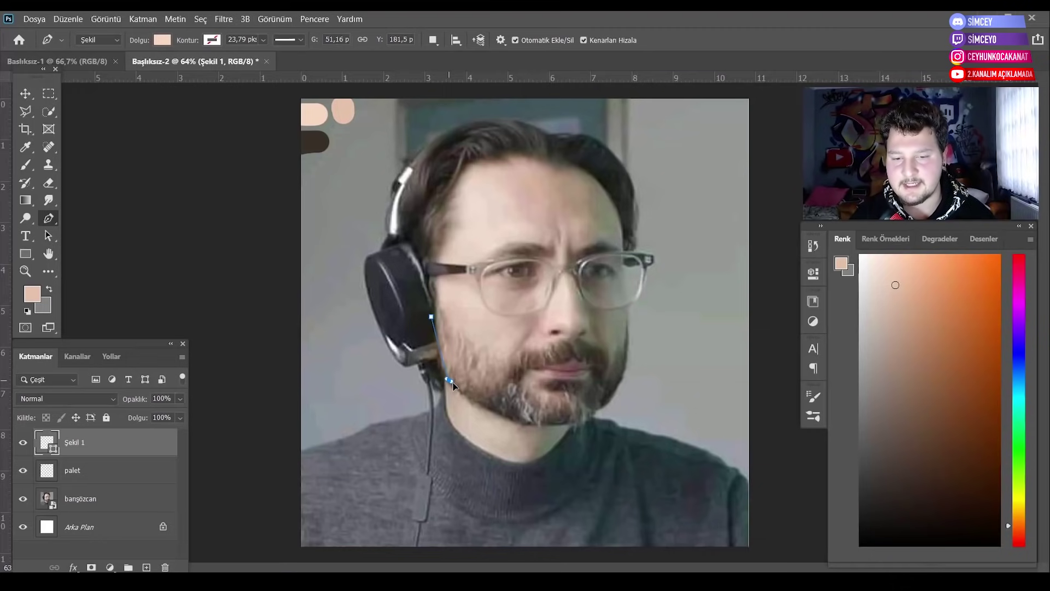
pyautogui.moveTo(449, 379); pyautogui.dragTo(466, 395)
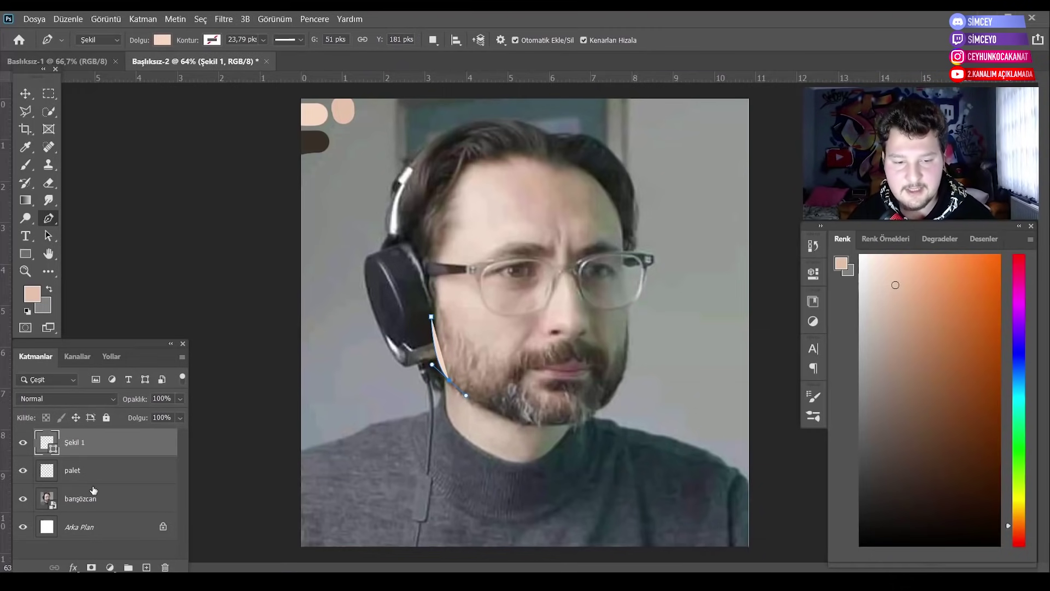
pyautogui.press('z')
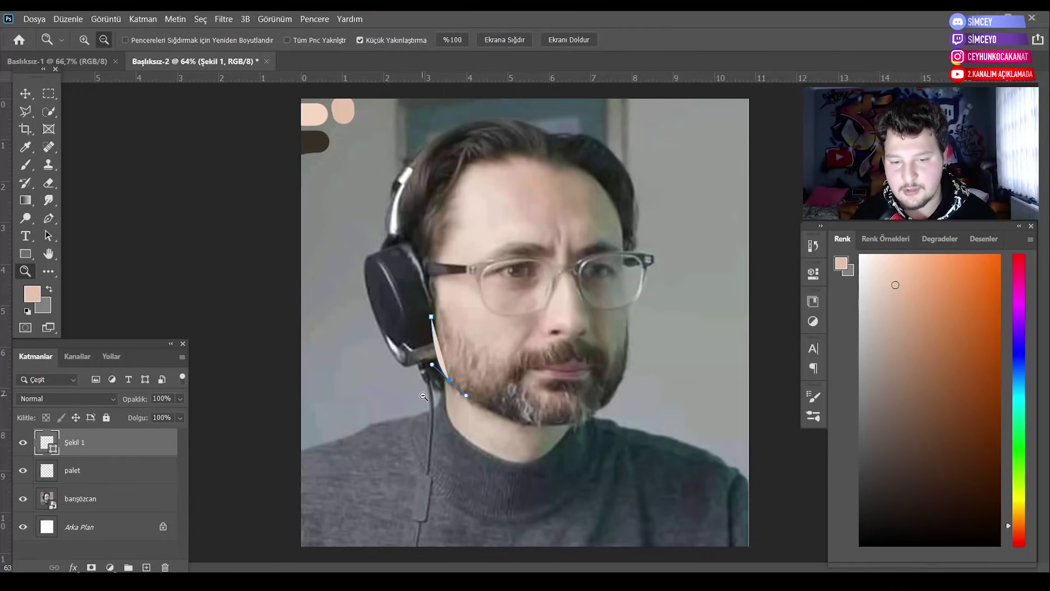
pyautogui.moveTo(461, 408); pyautogui.dragTo(493, 401)
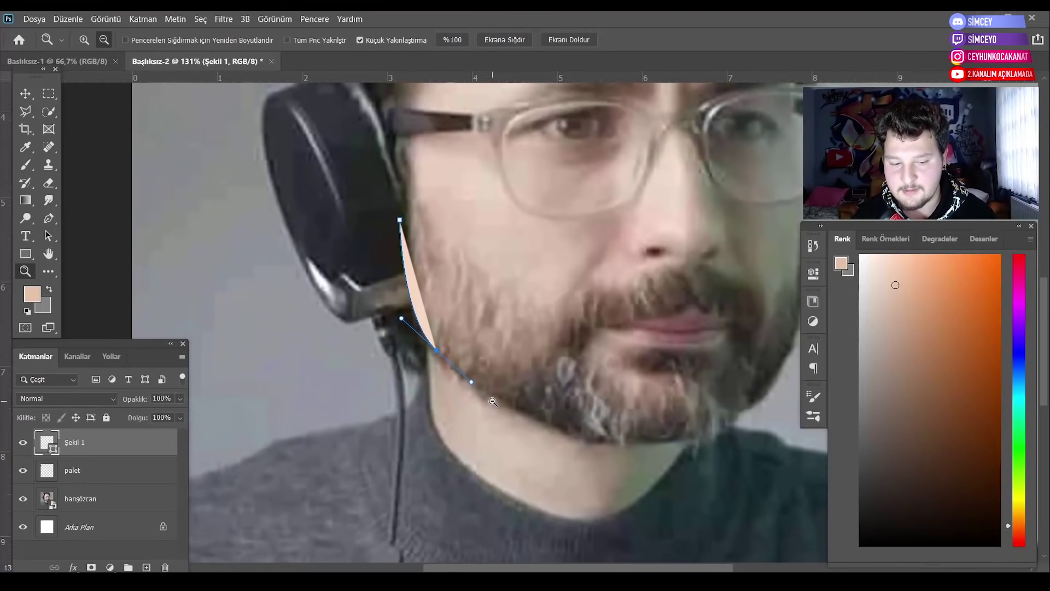
pyautogui.hotkey('ctrl', 'z')
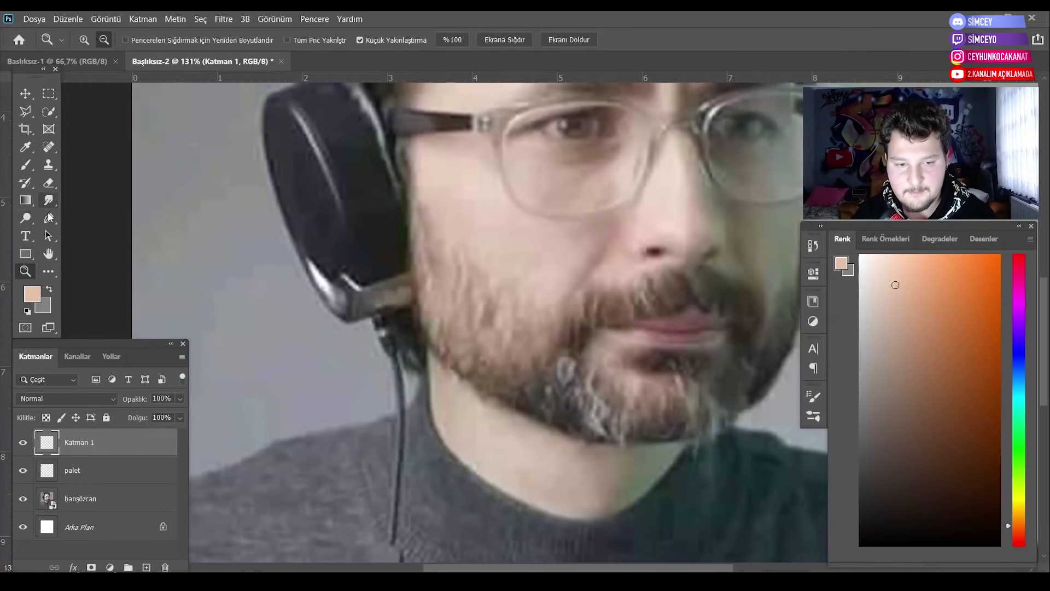
pyautogui.click(49, 217)
pyautogui.hotkey('ctrl', 'shift', 'z')
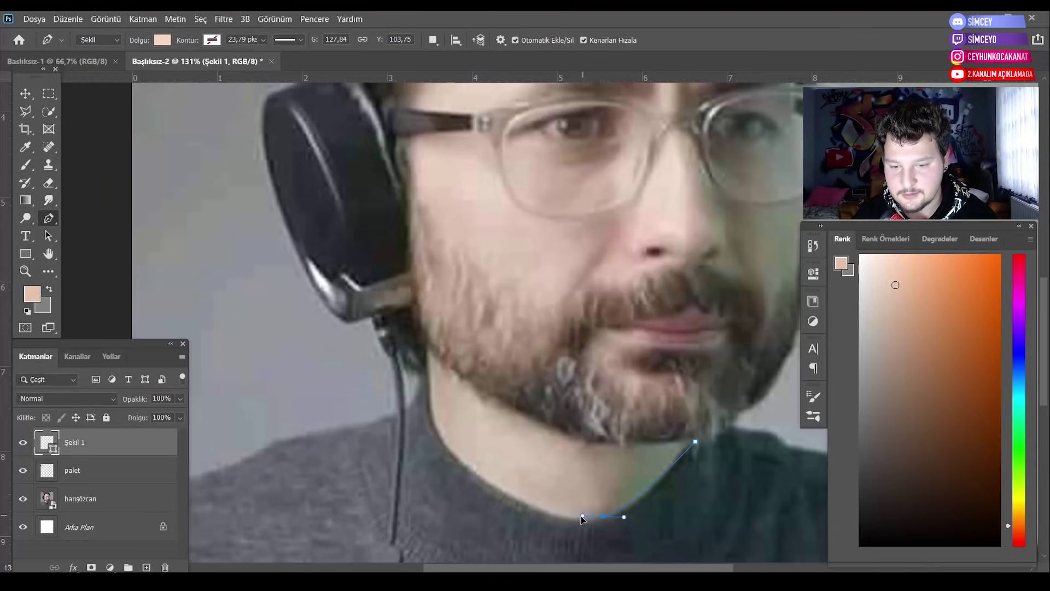
# Extend the jaw curve under the chin, undoing misplaced points.
pyautogui.moveTo(581, 516); pyautogui.dragTo(568, 525)
pyautogui.click(456, 455)
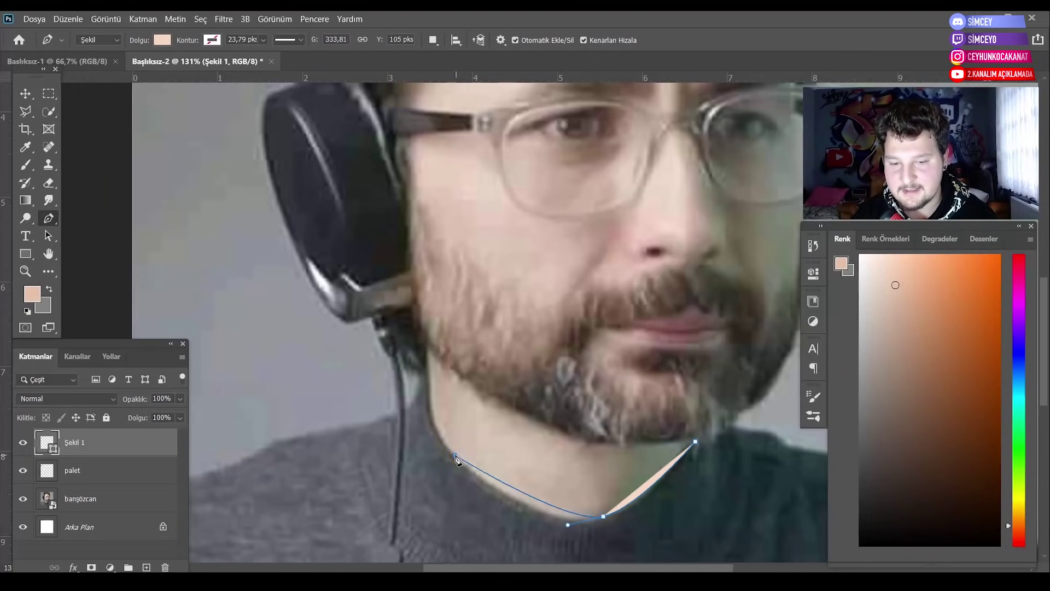
pyautogui.moveTo(457, 458); pyautogui.dragTo(403, 405)
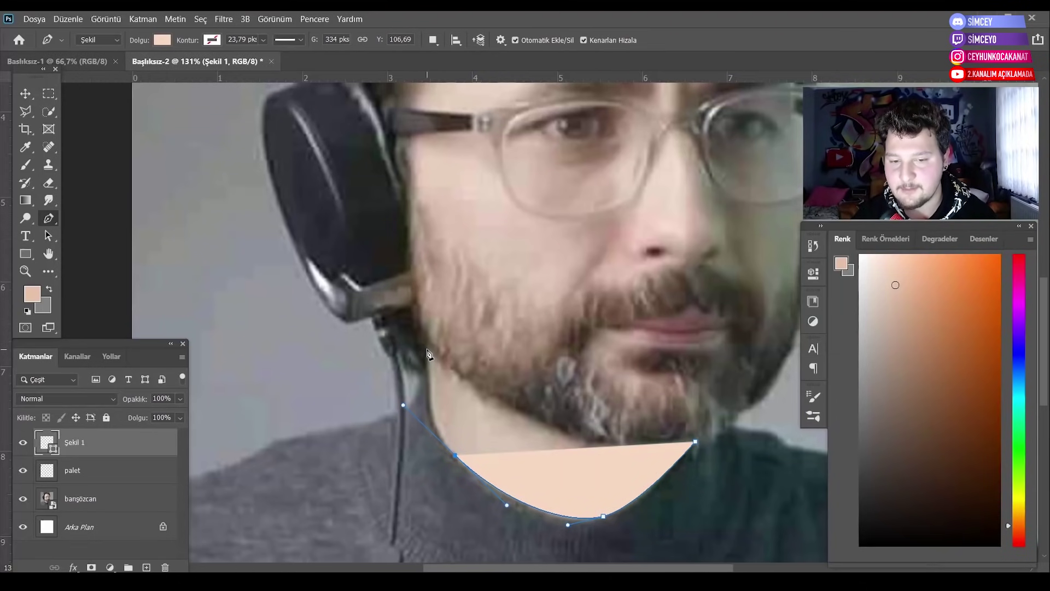
pyautogui.click(427, 350)
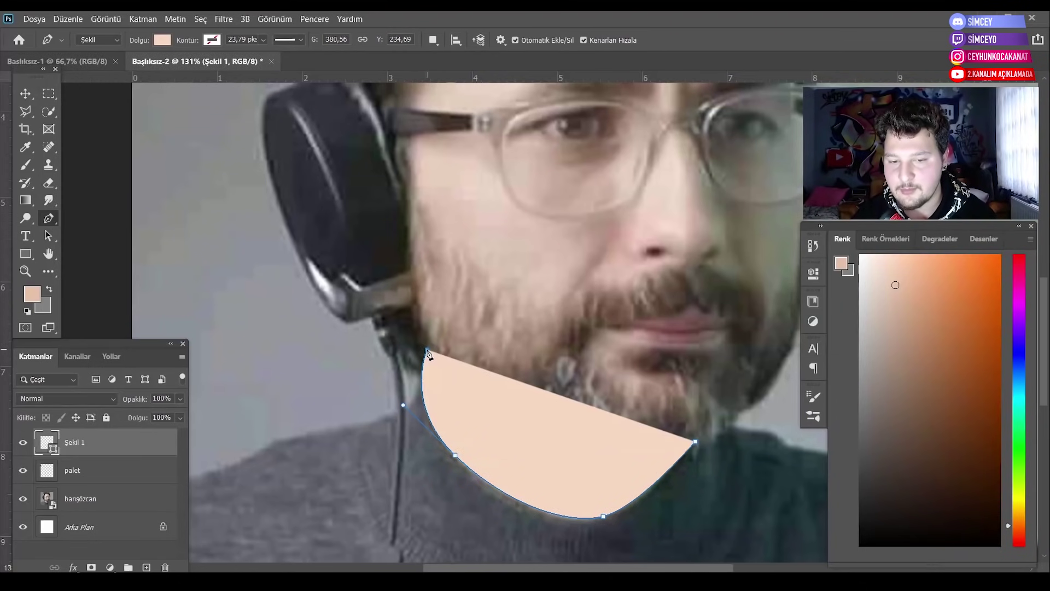
pyautogui.click(421, 377)
pyautogui.hotkey('ctrl', 'z')
pyautogui.hotkey('ctrl', 'z')
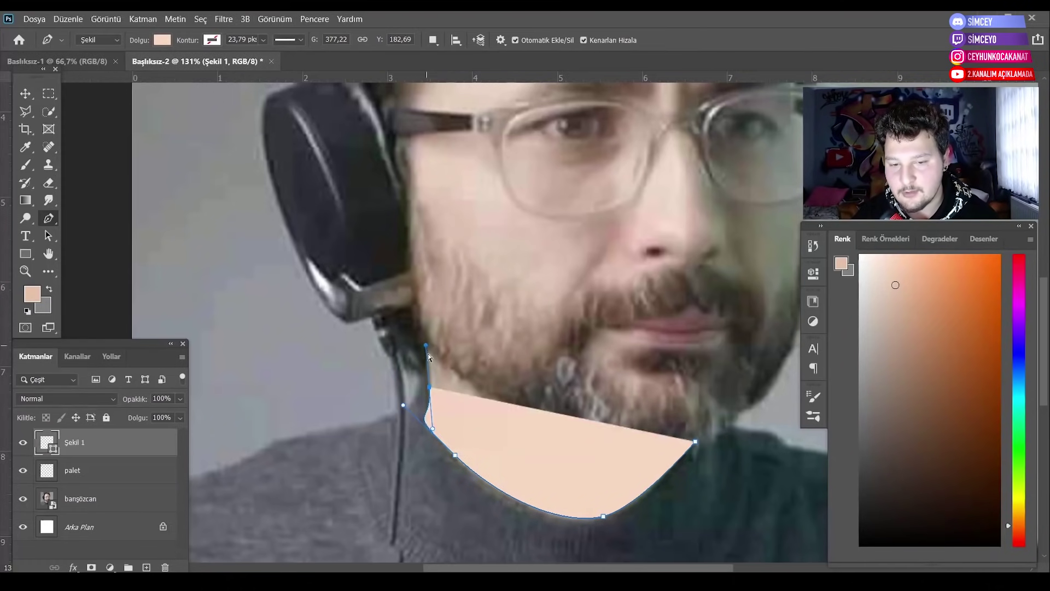
pyautogui.click(429, 416)
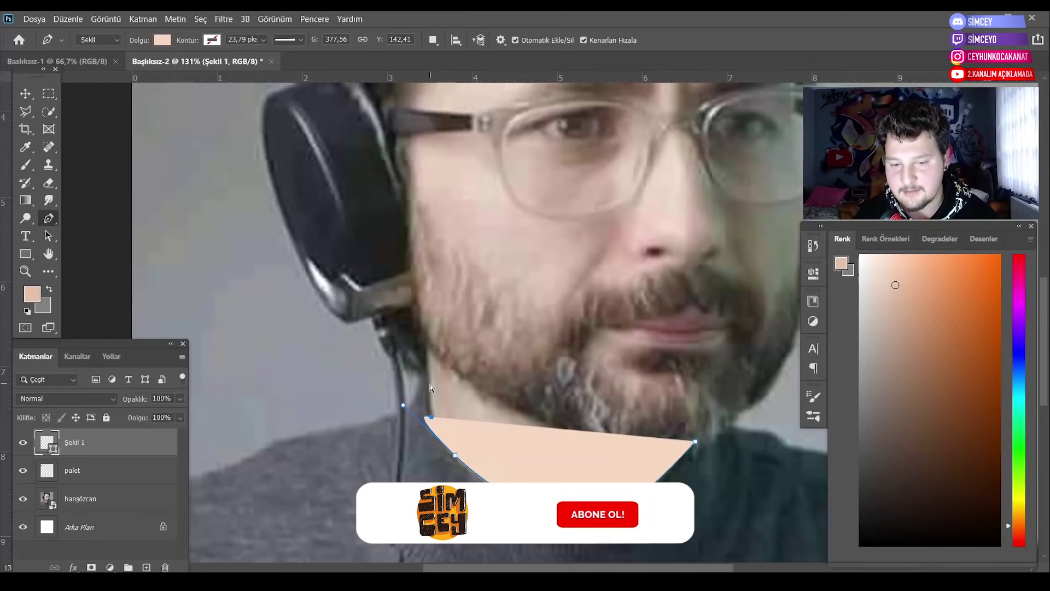
pyautogui.hotkey('ctrl', 'z')
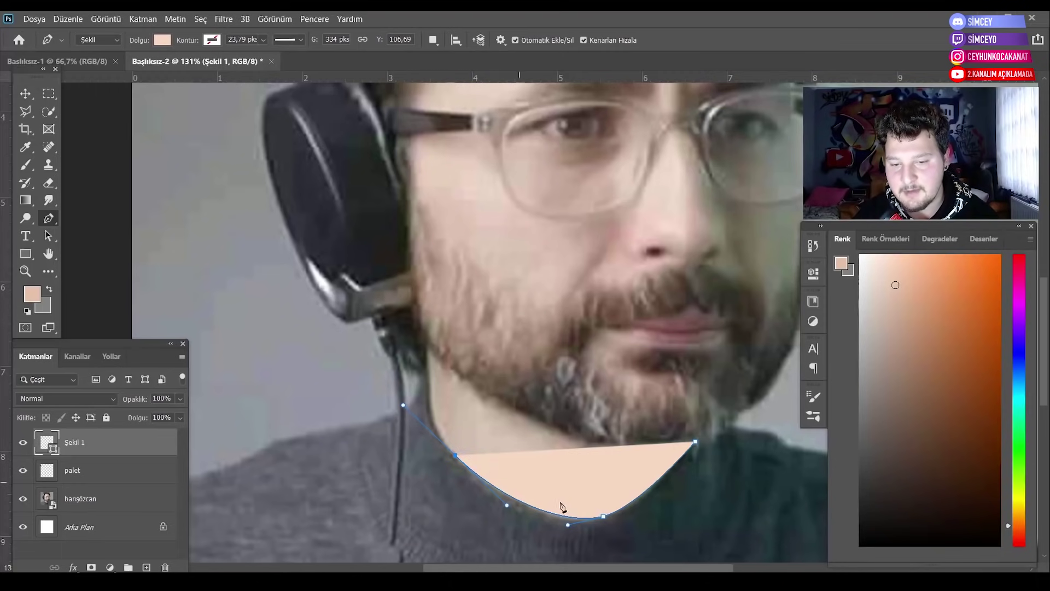
# Refit the chin curve and extend the shape up the left jaw to the headphones.
pyautogui.moveTo(603, 516); pyautogui.dragTo(638, 508)
pyautogui.click(507, 506)
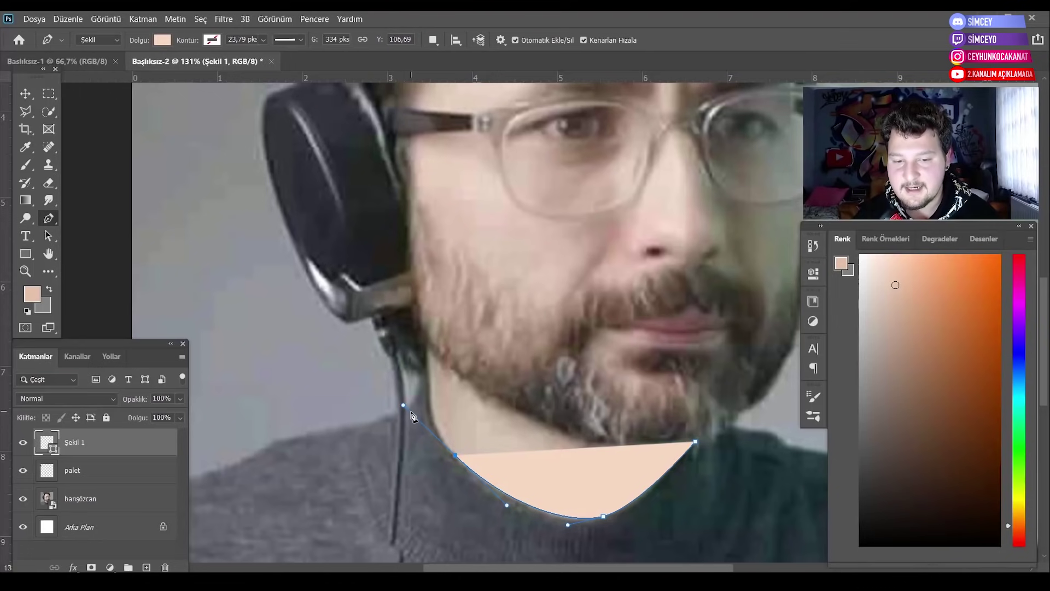
pyautogui.moveTo(405, 408); pyautogui.dragTo(432, 439)
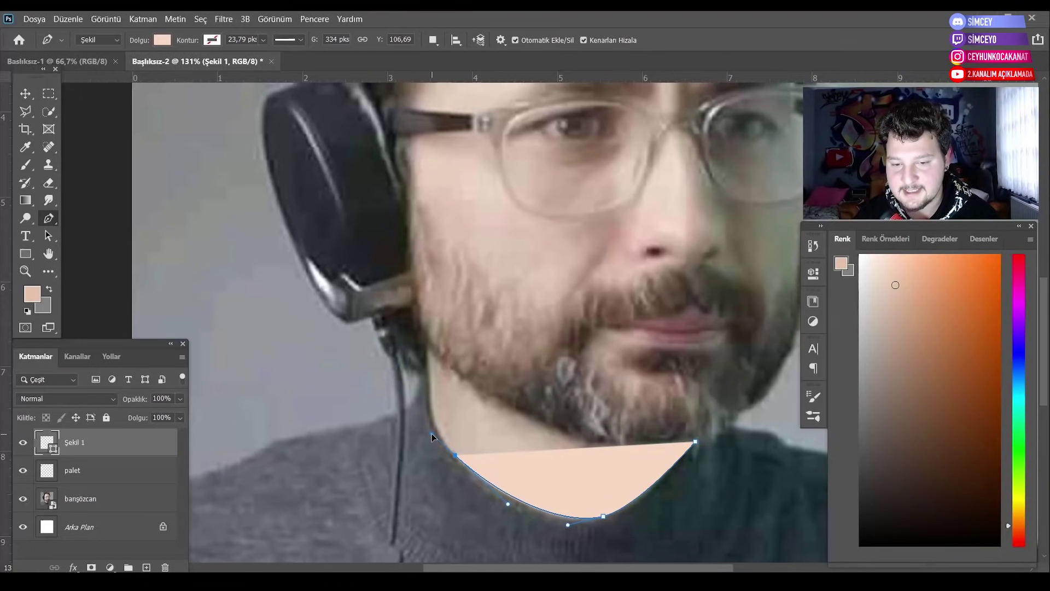
pyautogui.click(429, 391)
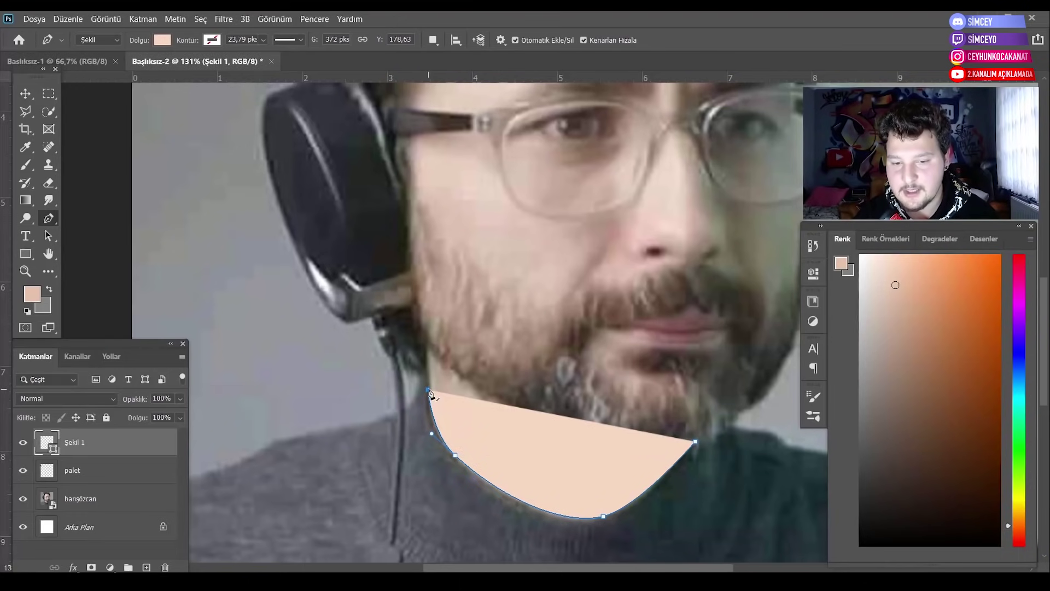
pyautogui.click(426, 346)
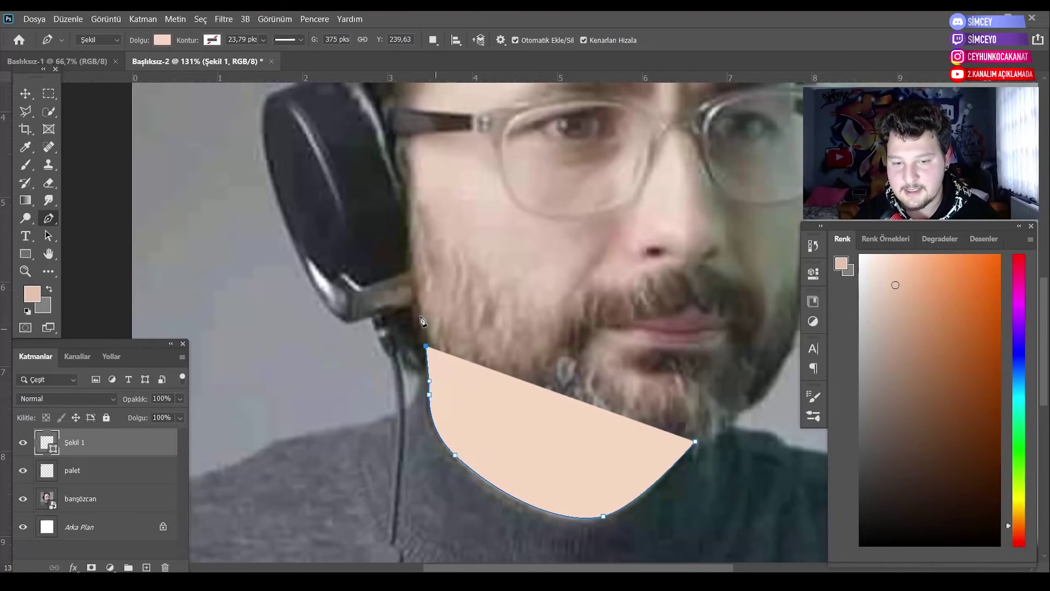
pyautogui.click(406, 204)
pyautogui.scroll(2, 492, 180)
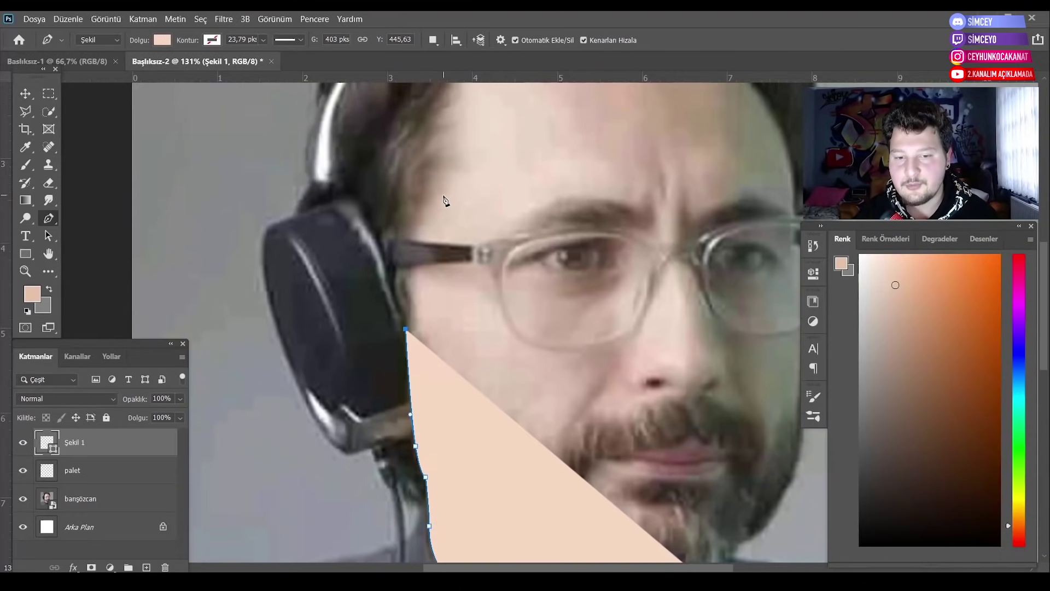
# Lower the face shape's opacity to 35%.
pyautogui.scroll(3, 454, 208)
pyautogui.scroll(1, 465, 230)
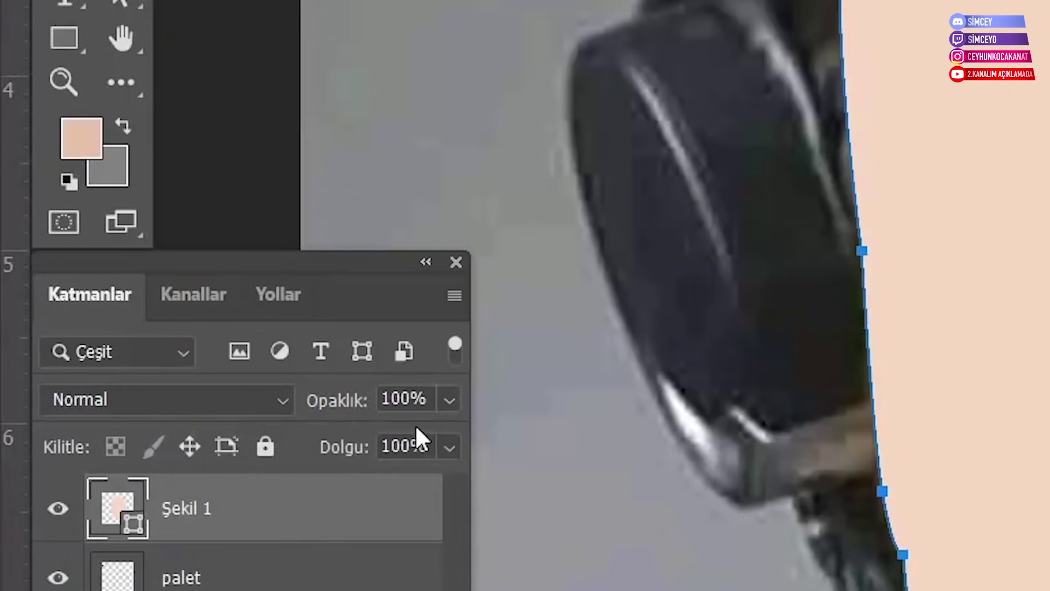
pyautogui.click(449, 400)
pyautogui.moveTo(376, 434); pyautogui.dragTo(344, 434)
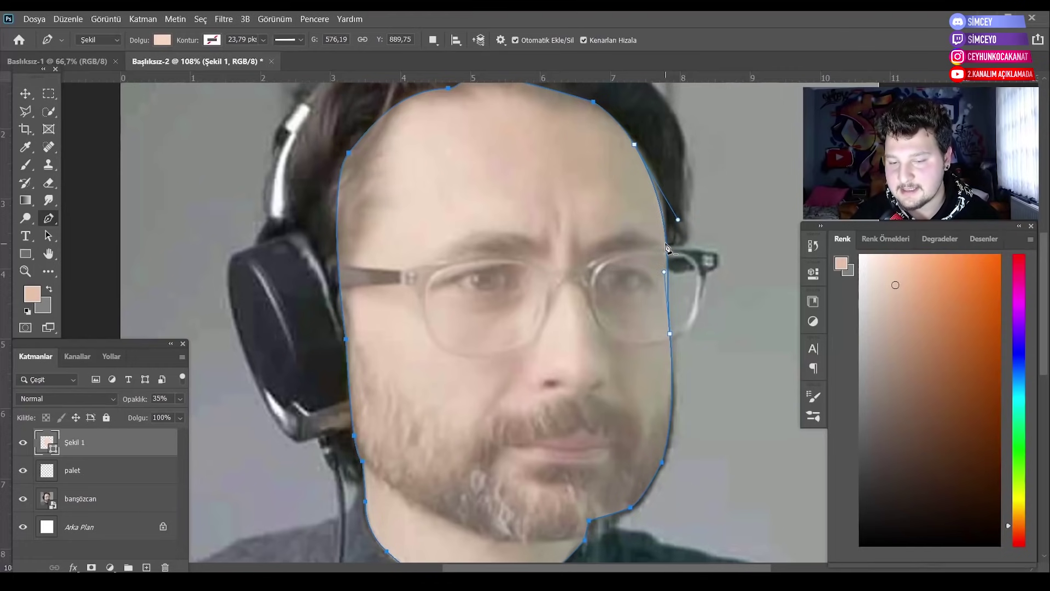
# Refine the anchors along the face's right edge, reverting the last curve change.
pyautogui.click(666, 245)
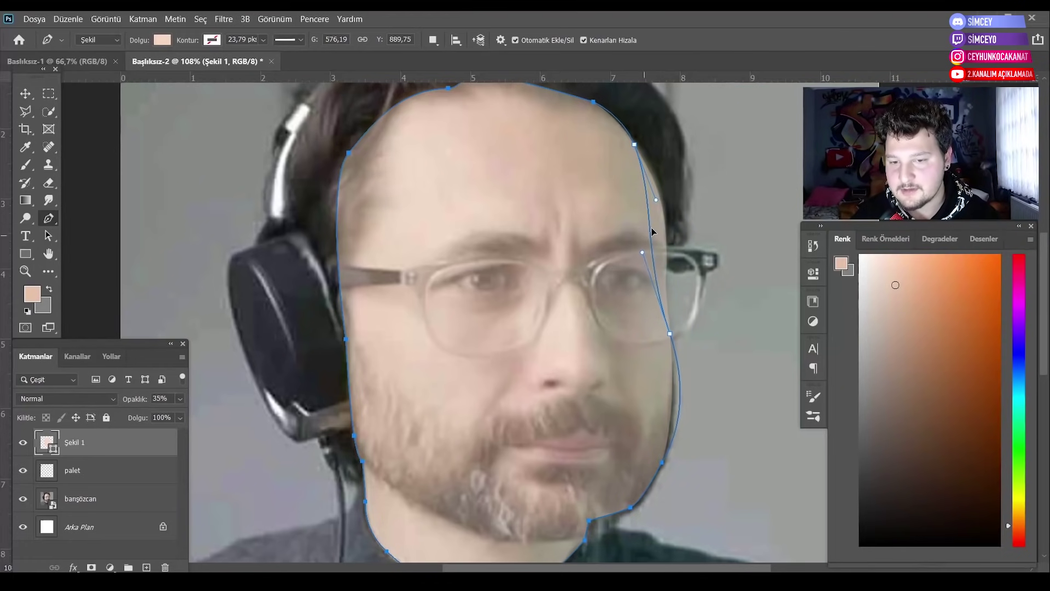
pyautogui.moveTo(652, 232); pyautogui.dragTo(666, 244)
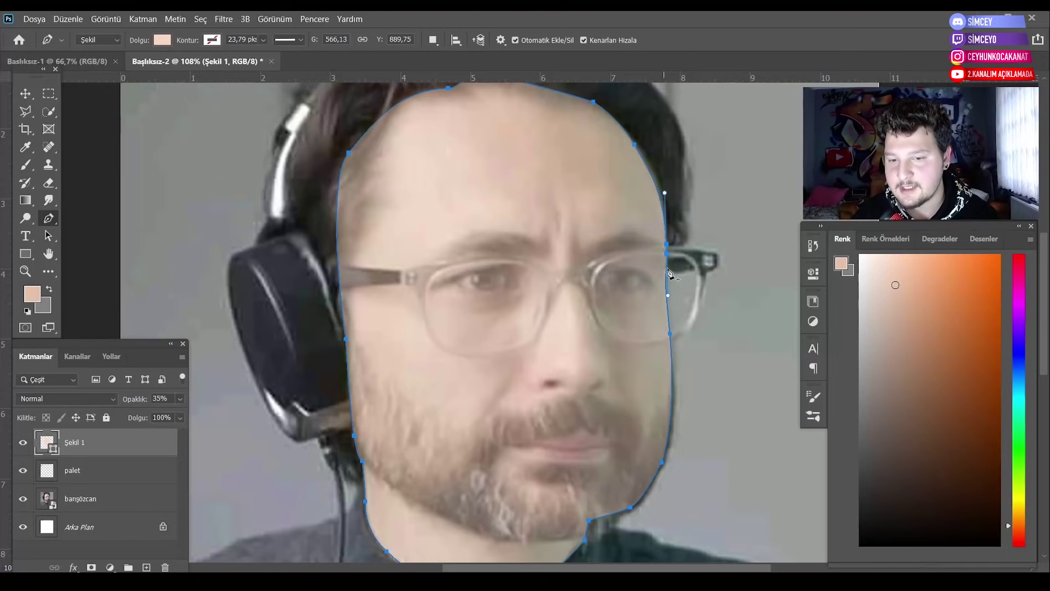
pyautogui.click(669, 301)
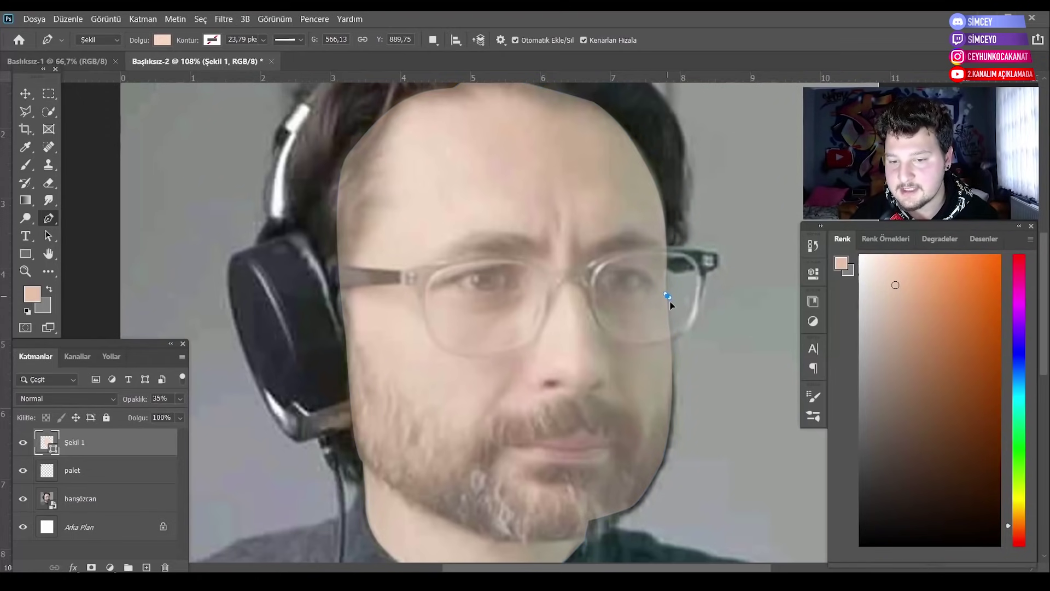
pyautogui.moveTo(666, 245); pyautogui.dragTo(720, 225)
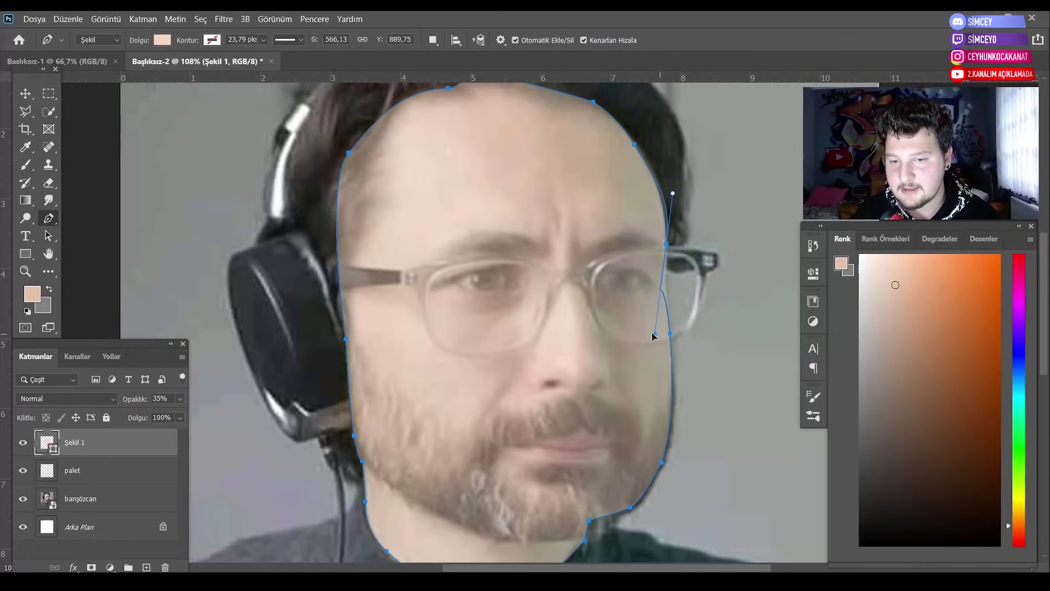
pyautogui.hotkey('ctrl', 'z')
pyautogui.hotkey('ctrl', 'z')
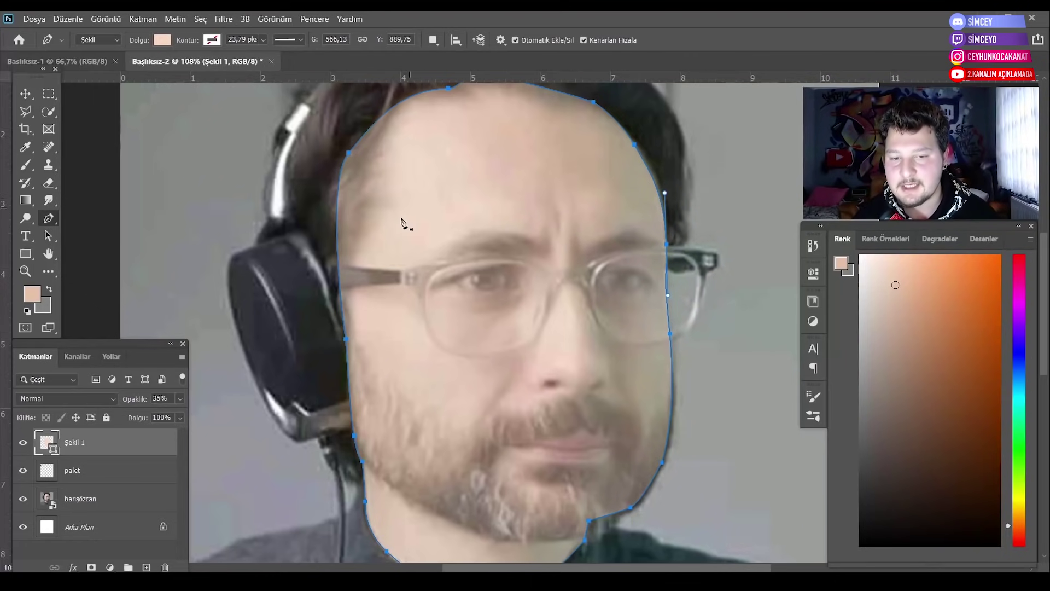
pyautogui.scroll(-2, 536, 316)
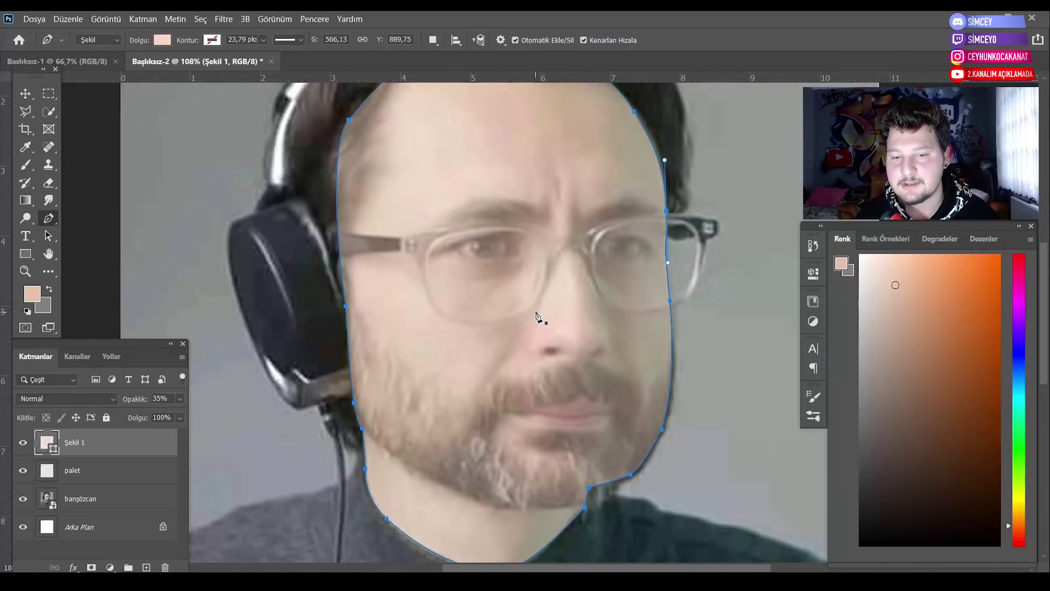
pyautogui.scroll(2, 537, 316)
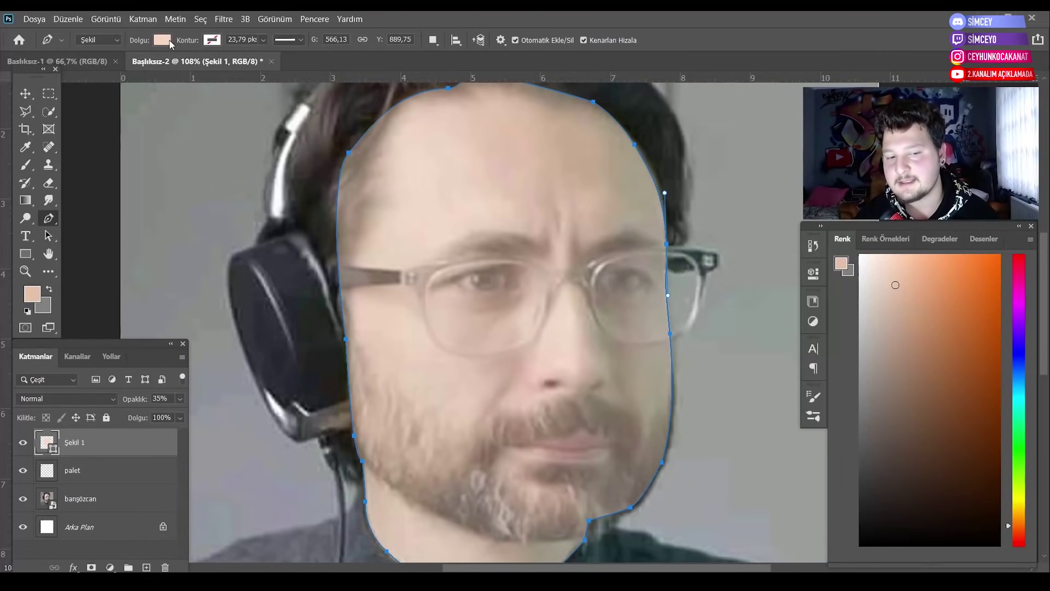
pyautogui.click(163, 40)
pyautogui.press('Escape')
# Set the Pen shape fill colour to the darker skin tone #e9cab4.
pyautogui.press('v')
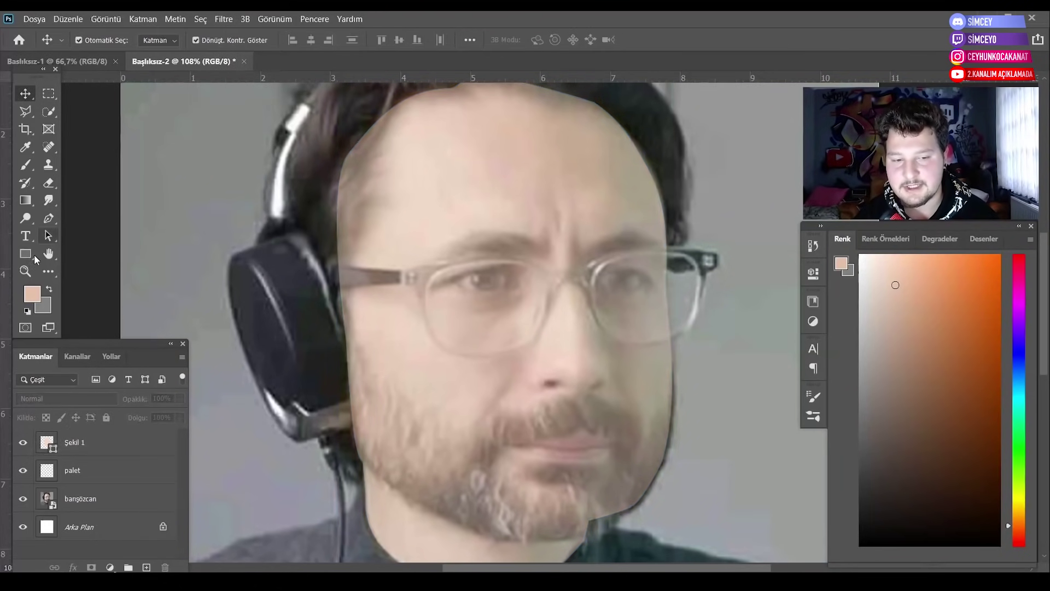
pyautogui.click(48, 218)
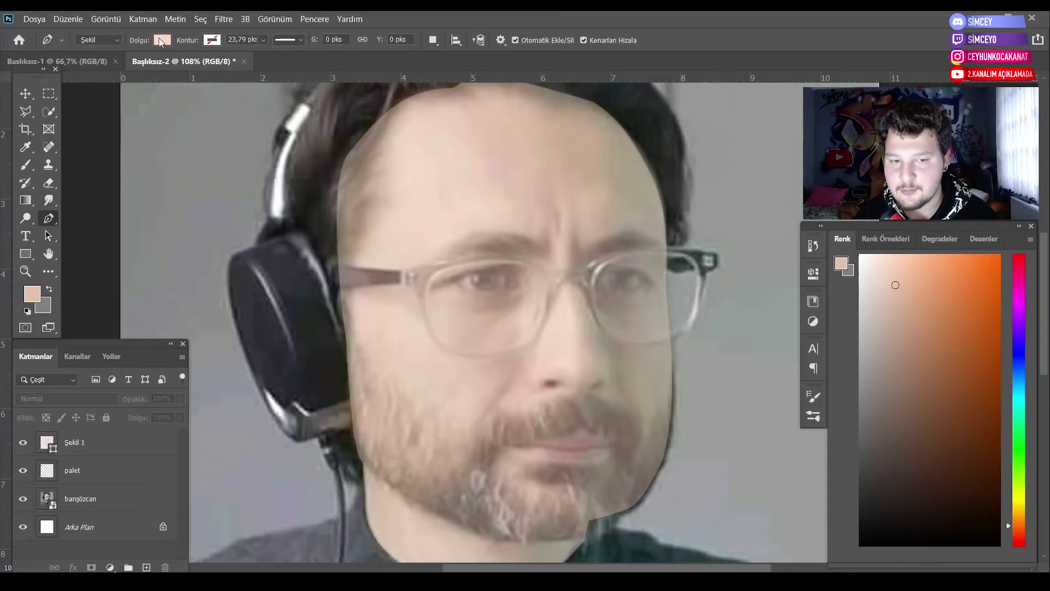
pyautogui.click(161, 41)
pyautogui.click(246, 68)
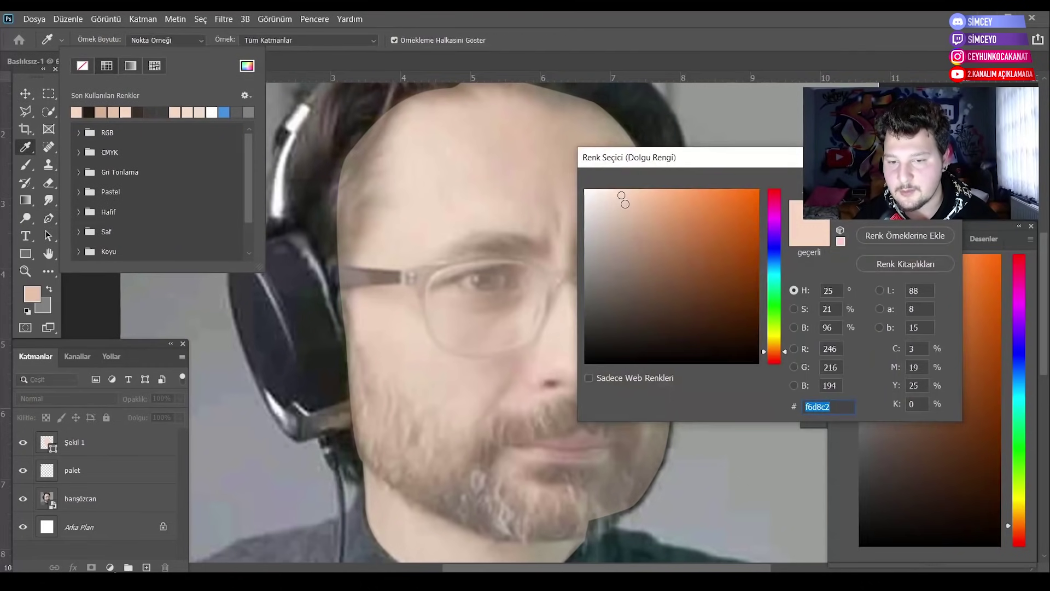
pyautogui.click(625, 203)
pyautogui.press('Return')
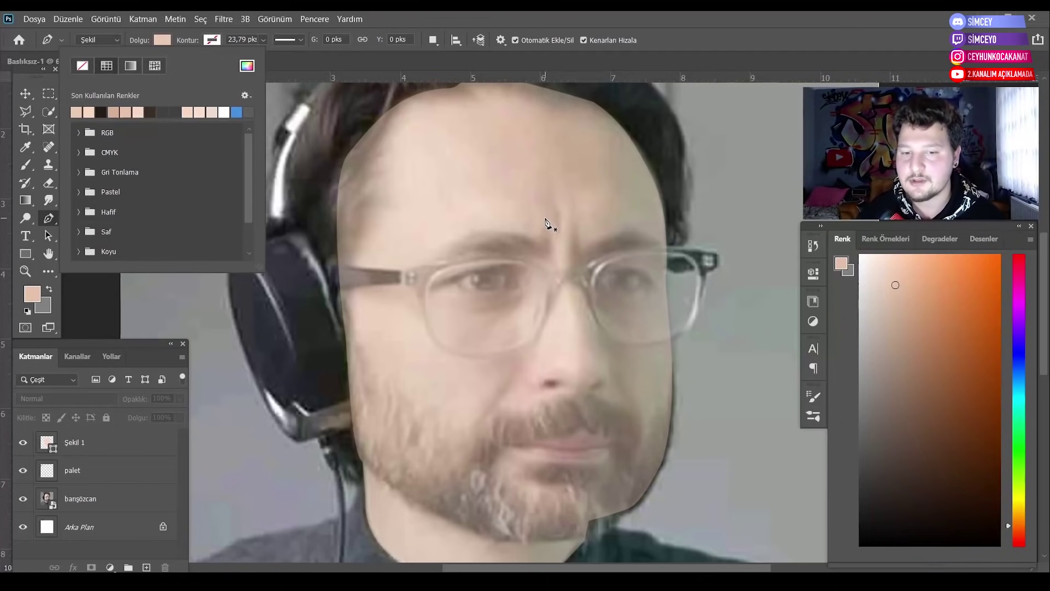
# Trace the shadow shape from the forehead down the nose bridge toward the nostril.
pyautogui.click(544, 86)
pyautogui.click(560, 185)
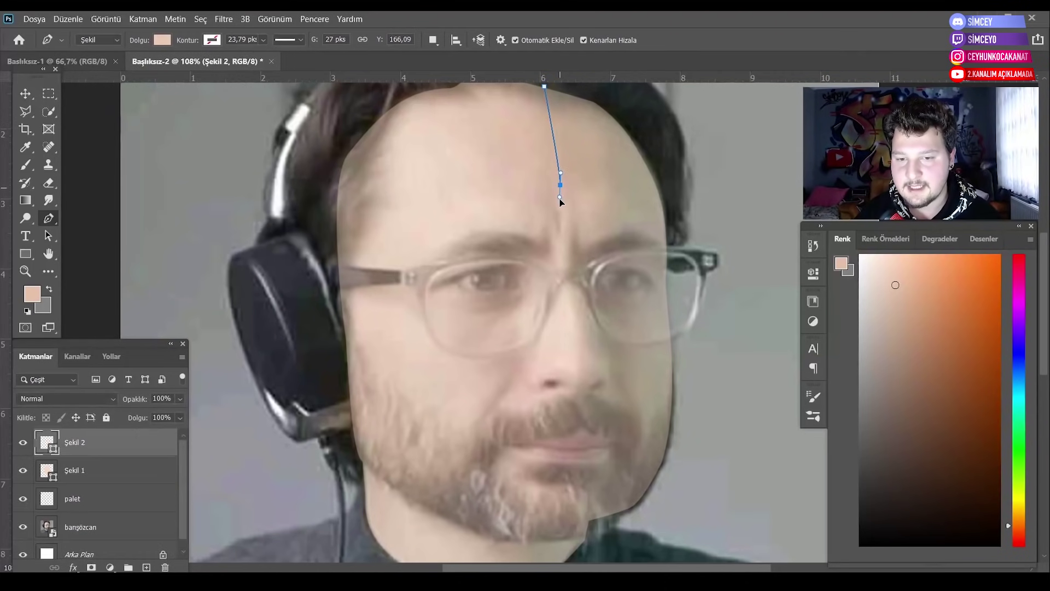
pyautogui.click(557, 203)
pyautogui.moveTo(580, 209); pyautogui.dragTo(591, 212)
pyautogui.click(581, 236)
pyautogui.click(577, 261)
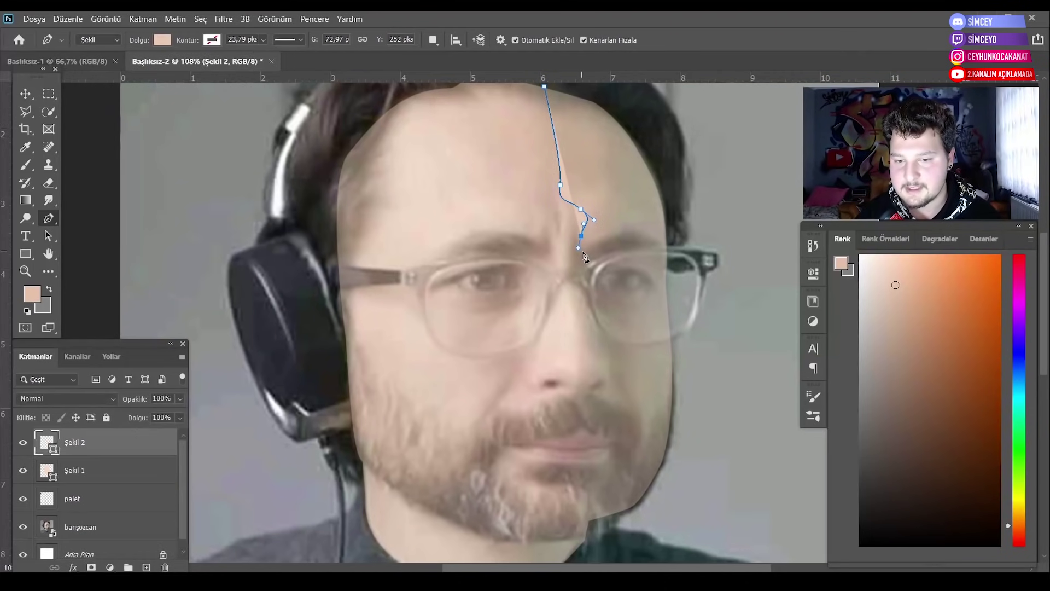
pyautogui.click(586, 289)
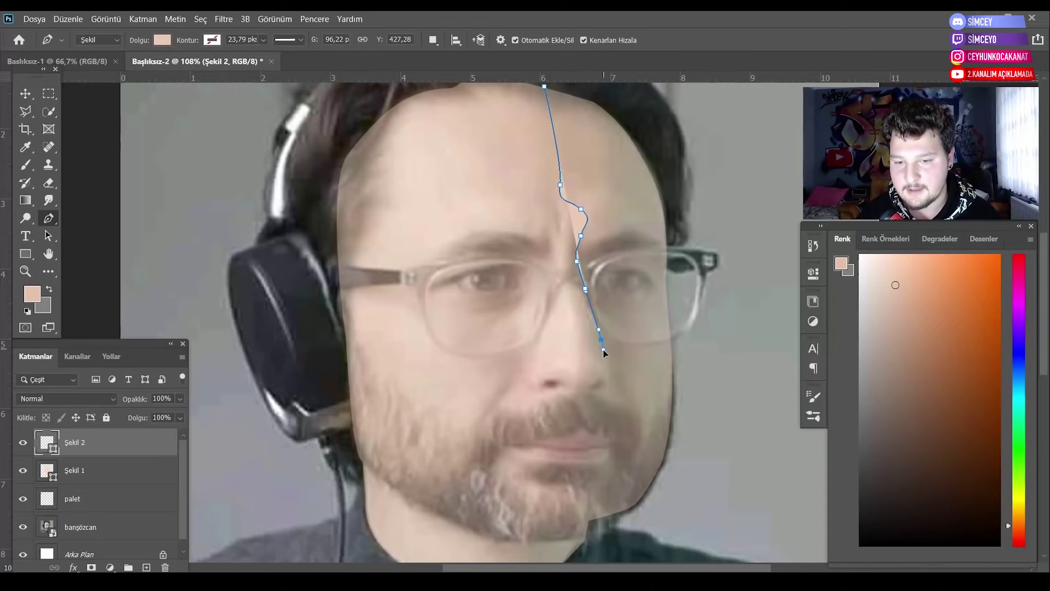
pyautogui.click(601, 340)
pyautogui.click(610, 375)
pyautogui.click(627, 396)
pyautogui.click(639, 417)
# Continue the shadow around the nostril, along the jaw and up the right cheek, closing it at the forehead.
pyautogui.click(639, 364)
pyautogui.moveTo(661, 338); pyautogui.dragTo(668, 346)
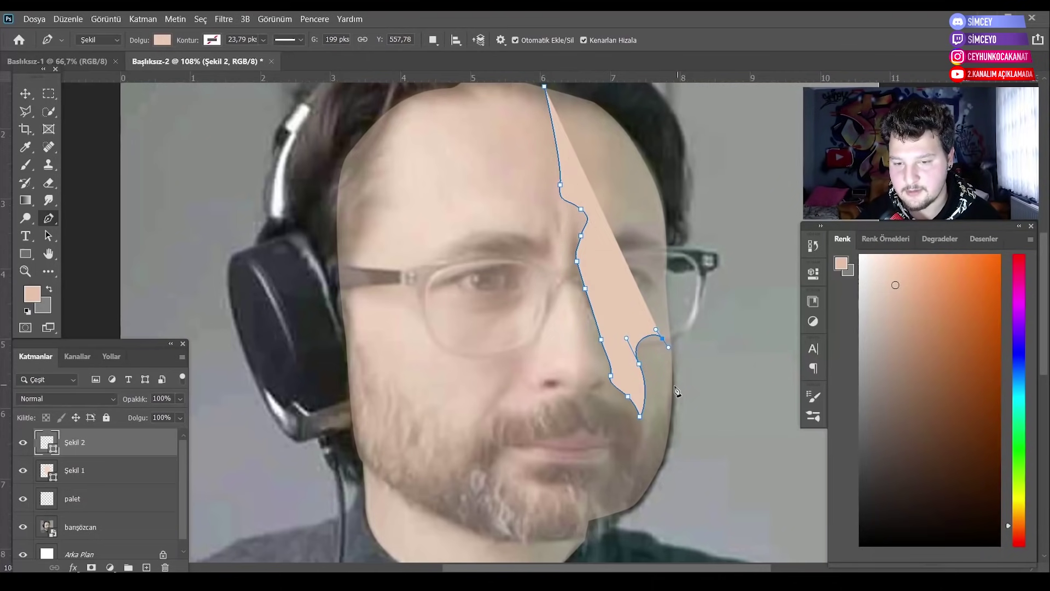
pyautogui.click(660, 415)
pyautogui.click(637, 465)
pyautogui.click(624, 510)
pyautogui.click(674, 353)
pyautogui.click(664, 277)
pyautogui.moveTo(649, 171); pyautogui.dragTo(631, 143)
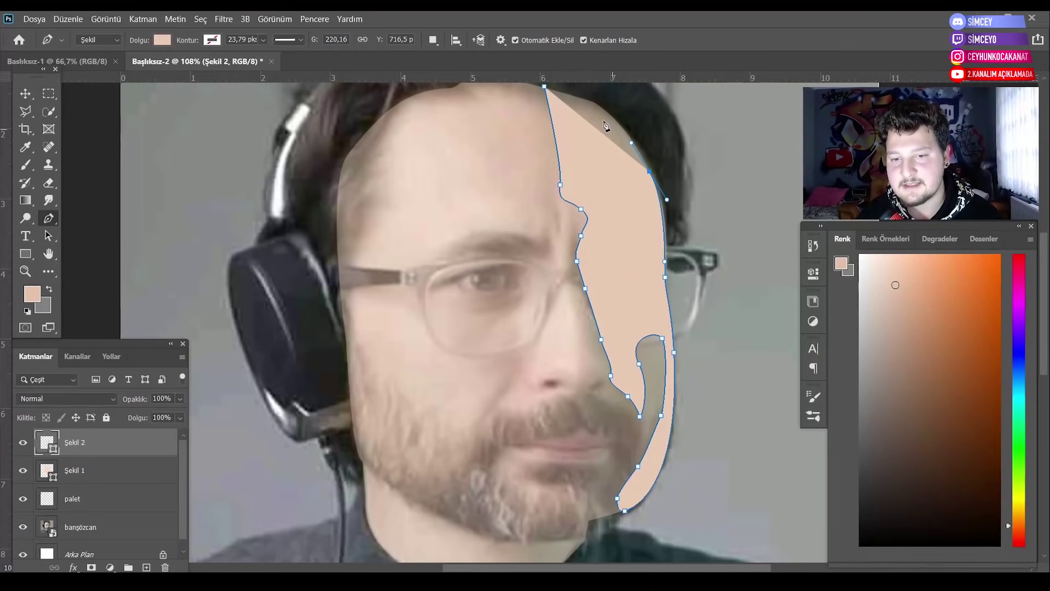
pyautogui.moveTo(581, 109); pyautogui.dragTo(585, 100)
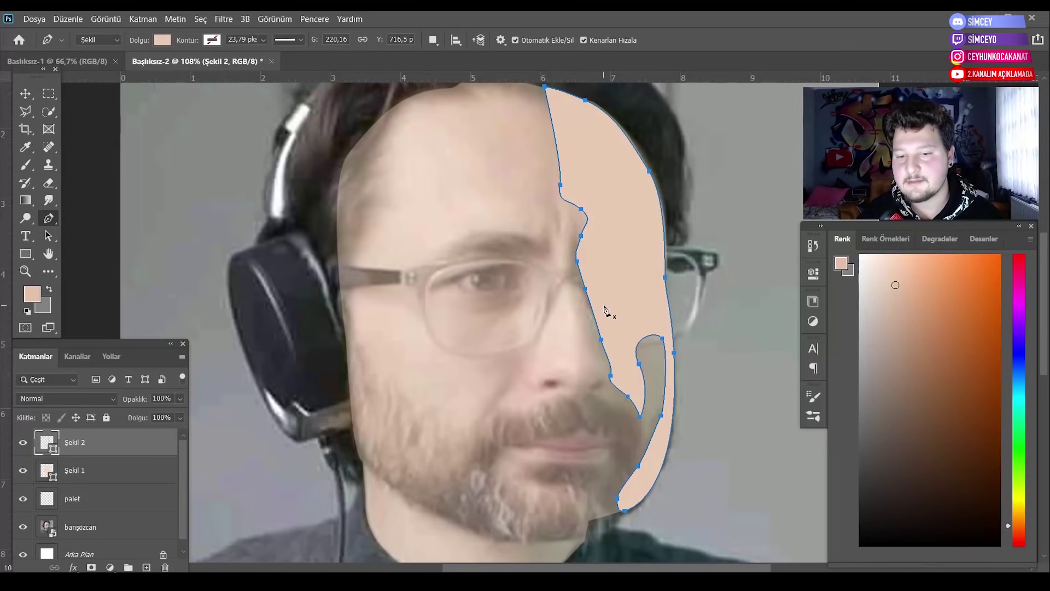
pyautogui.click(78, 472)
# Restore the face shape to full opacity, then zoom in on the canvas.
pyautogui.click(180, 399)
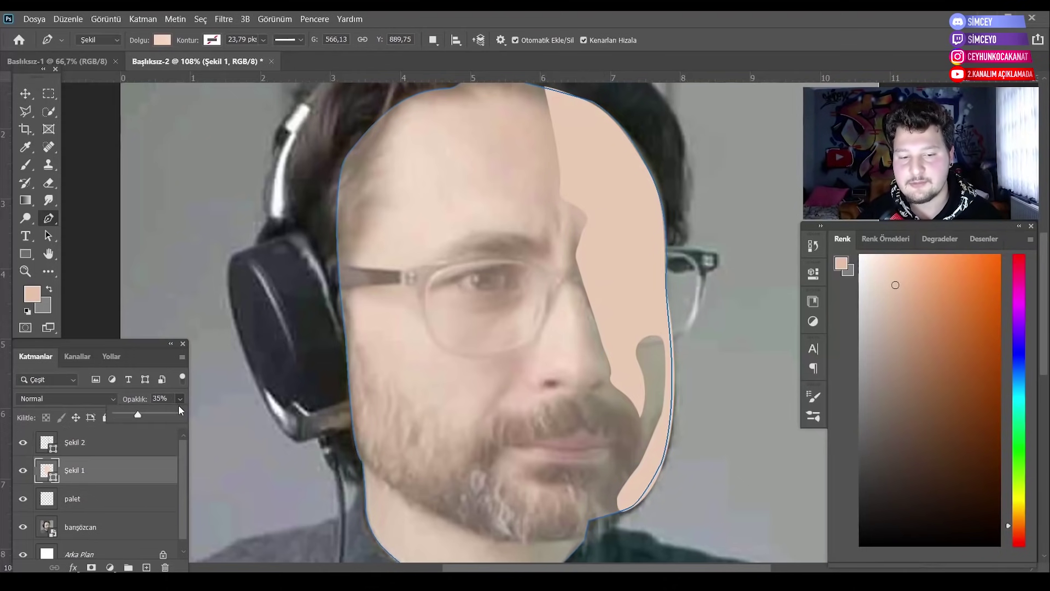
pyautogui.moveTo(157, 413); pyautogui.dragTo(218, 429)
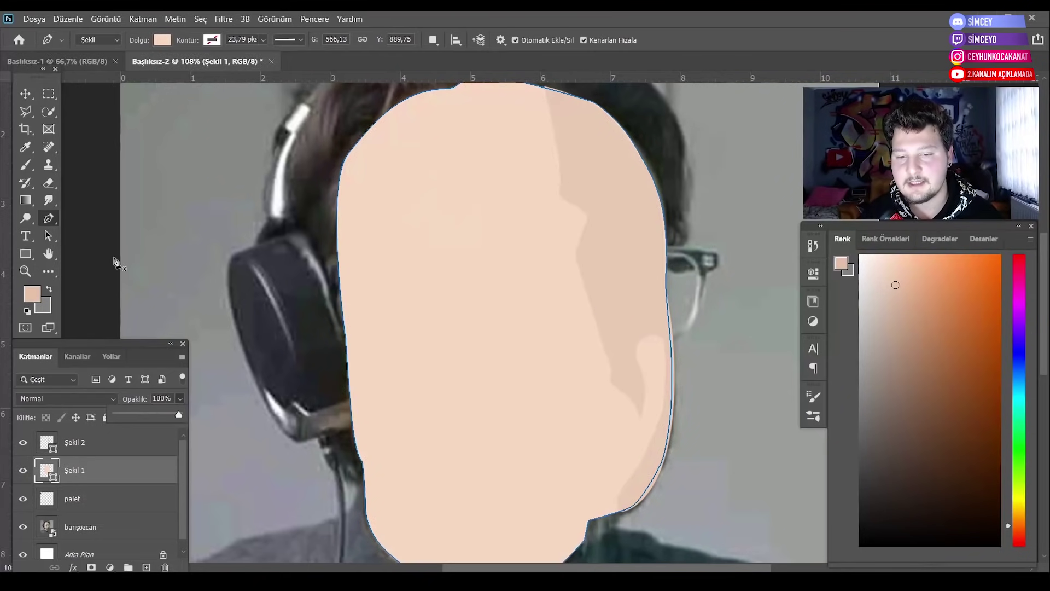
pyautogui.click(25, 93)
pyautogui.click(104, 162)
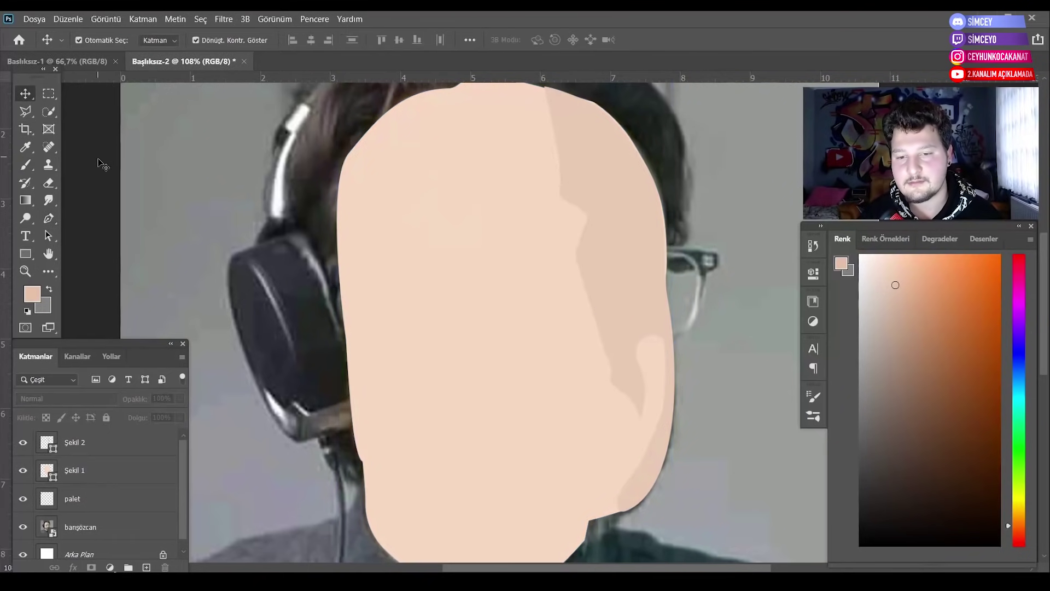
pyautogui.press('z')
pyautogui.scroll(-5, 255, 293)
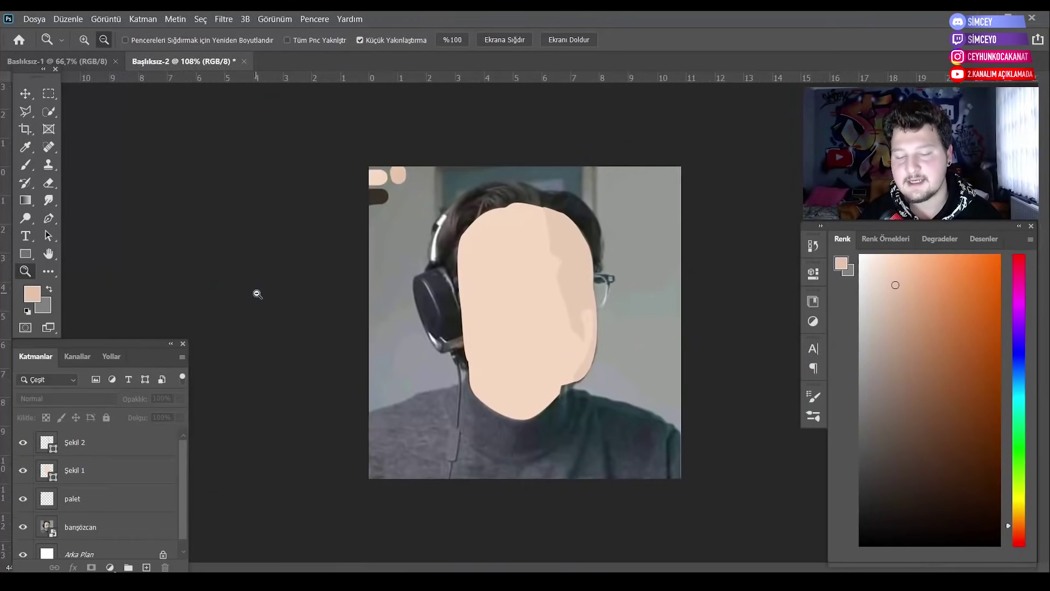
pyautogui.scroll(2, 577, 291)
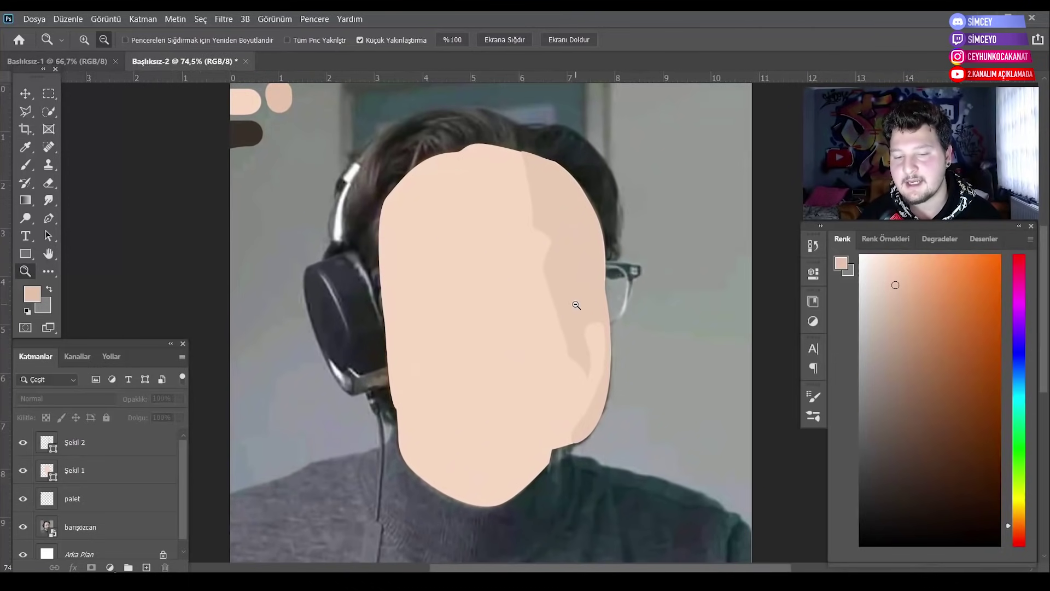
pyautogui.scroll(2, 576, 305)
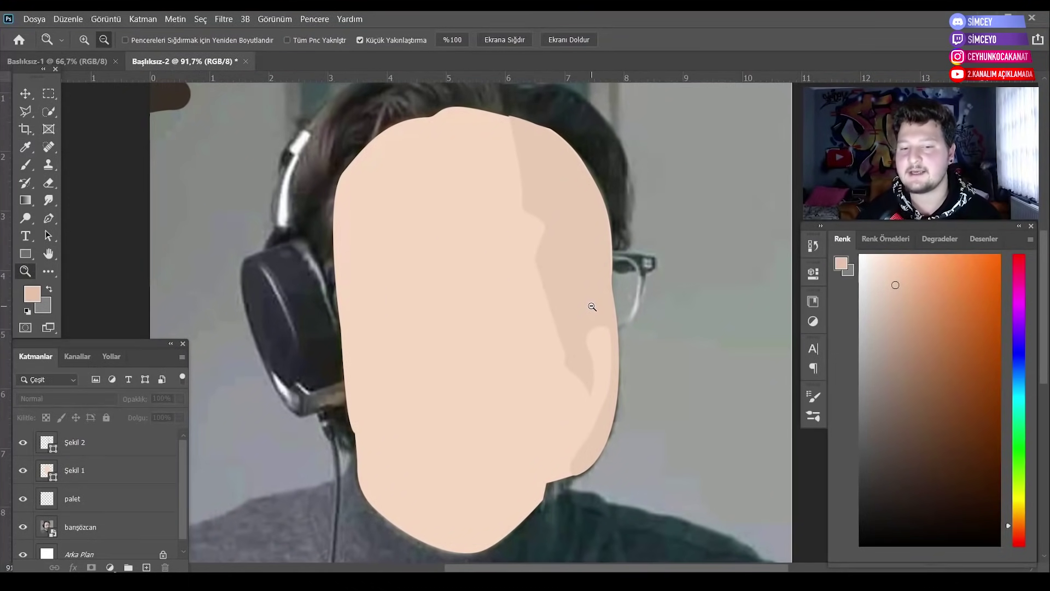
pyautogui.scroll(2, 529, 286)
# Lower Şekil 1's opacity to 59% and fade the Şekil 2 shading to 41%.
pyautogui.click(117, 441)
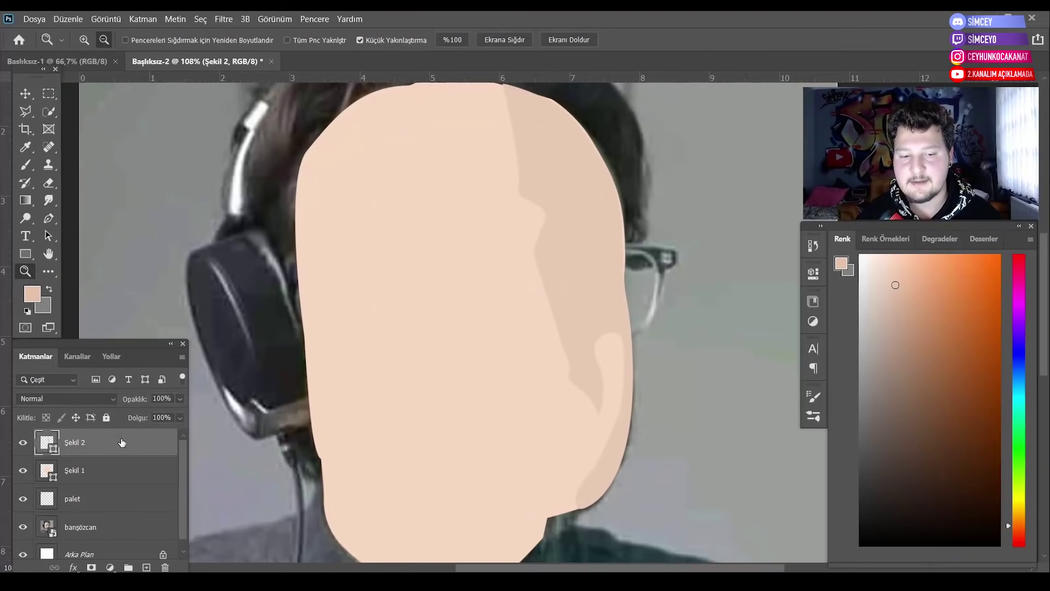
pyautogui.click(77, 470)
pyautogui.moveTo(179, 397); pyautogui.dragTo(142, 416)
pyautogui.click(135, 456)
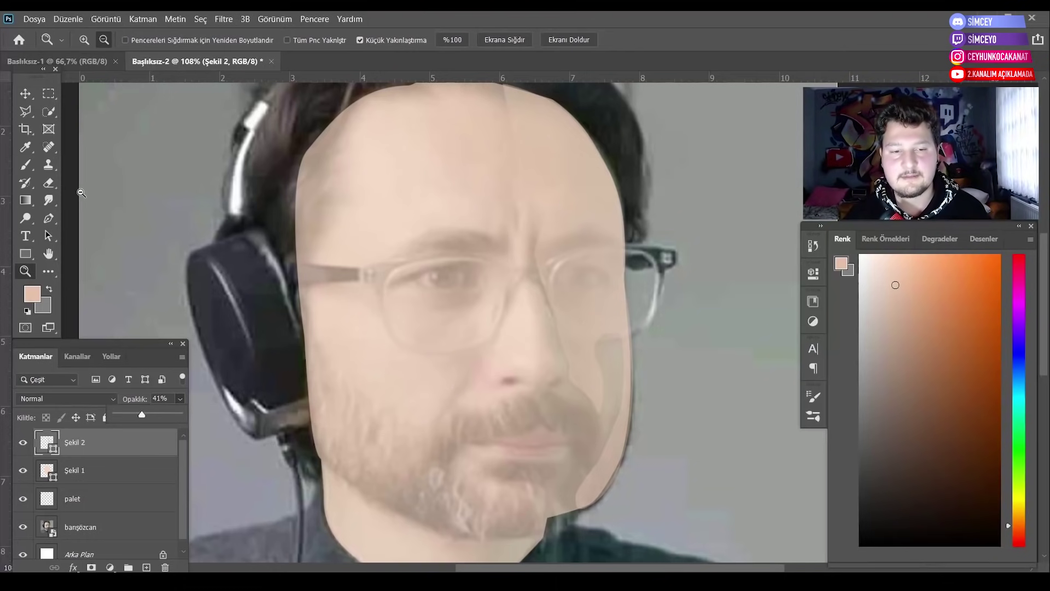
# Draw a closed darker shape over the left eye socket with the Pen in Shape mode.
pyautogui.click(49, 217)
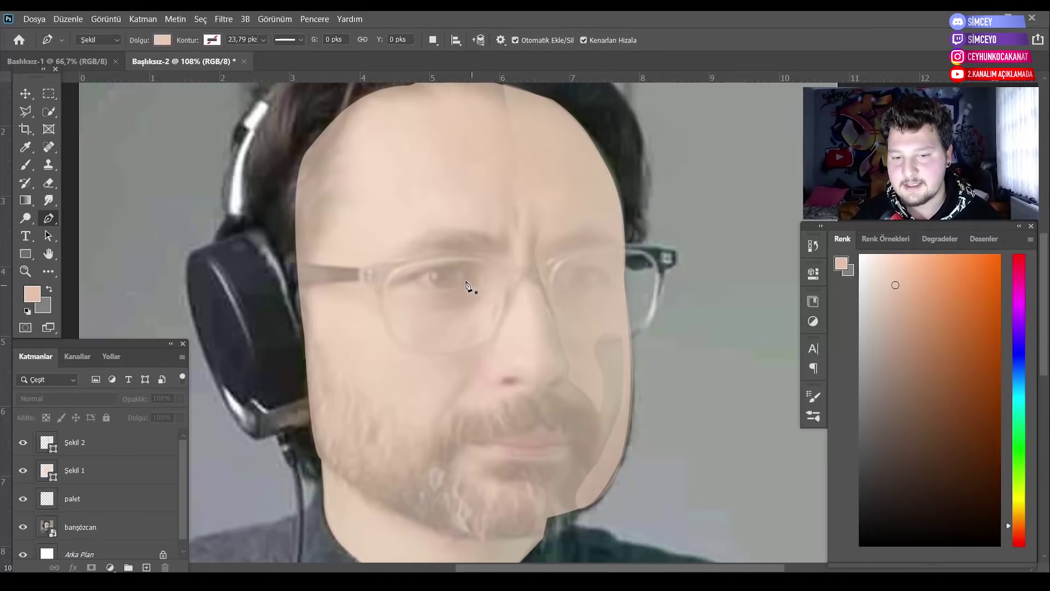
pyautogui.click(397, 276)
pyautogui.moveTo(472, 248)
pyautogui.mouseDown()
pyautogui.moveTo(498, 258)
pyautogui.moveTo(487, 298)
pyautogui.moveTo(446, 322)
pyautogui.moveTo(452, 290)
pyautogui.mouseUp()
pyautogui.press('Return')
pyautogui.click(492, 344)
# Trace a curved shadow shape beside the nose down toward the mustache.
pyautogui.moveTo(450, 411); pyautogui.dragTo(414, 429)
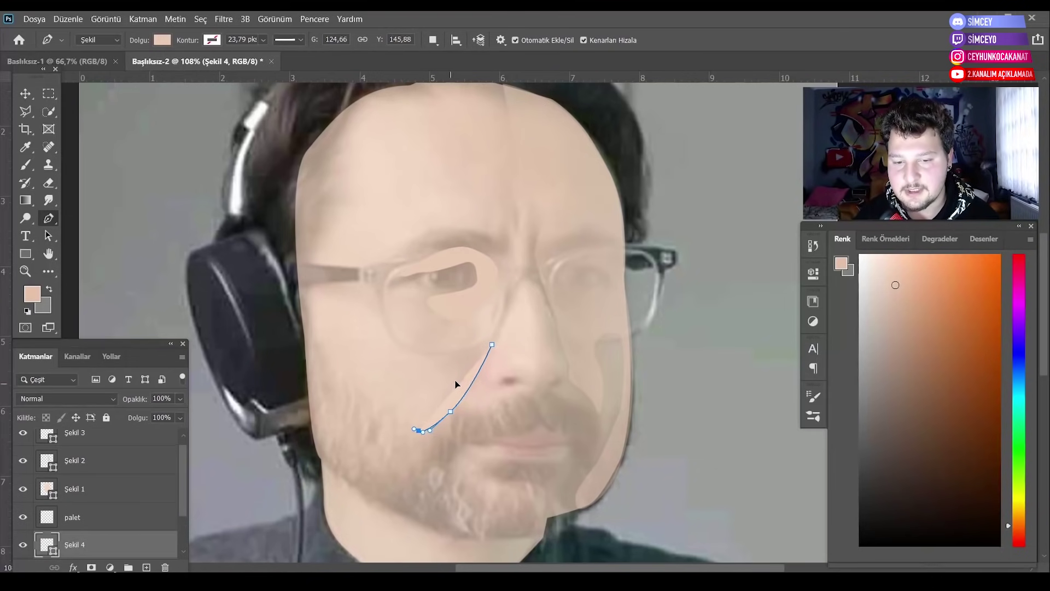
pyautogui.moveTo(449, 383); pyautogui.dragTo(455, 373)
pyautogui.moveTo(468, 330); pyautogui.dragTo(480, 328)
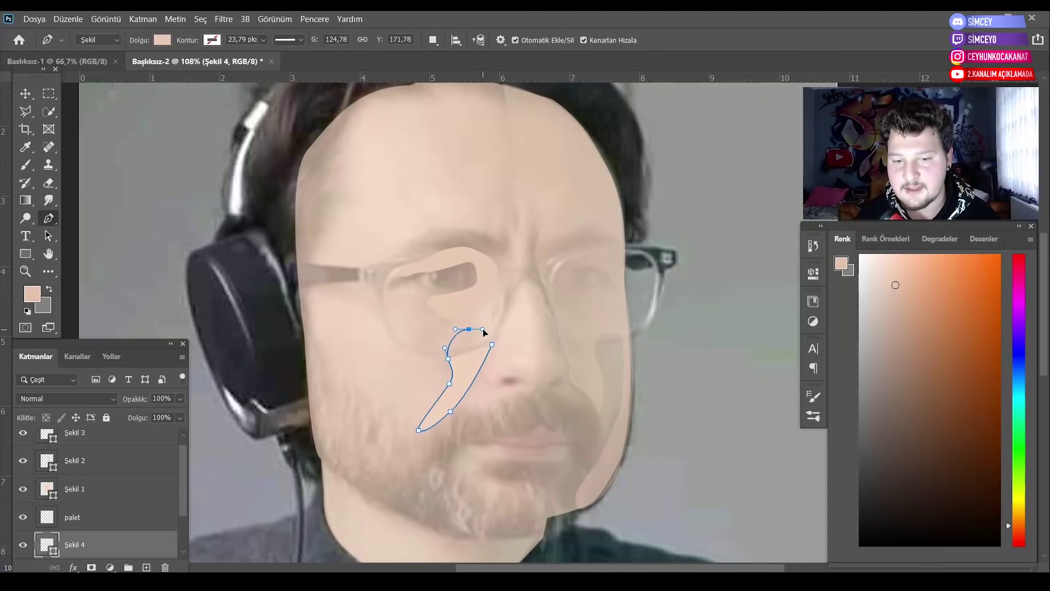
pyautogui.click(493, 344)
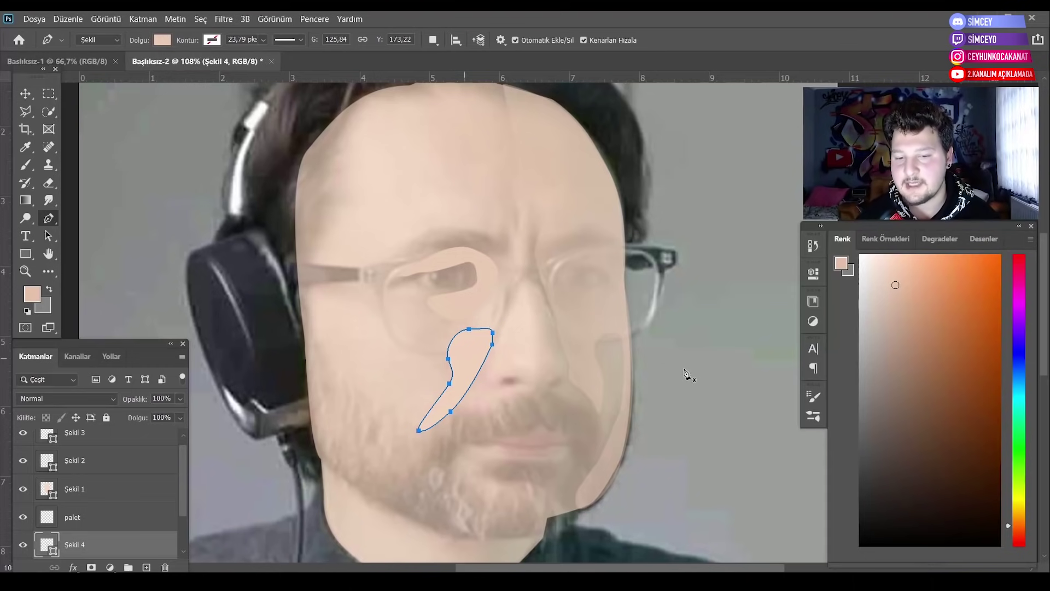
# Outline and close a darker shadow shape under the lower lip.
pyautogui.click(475, 460)
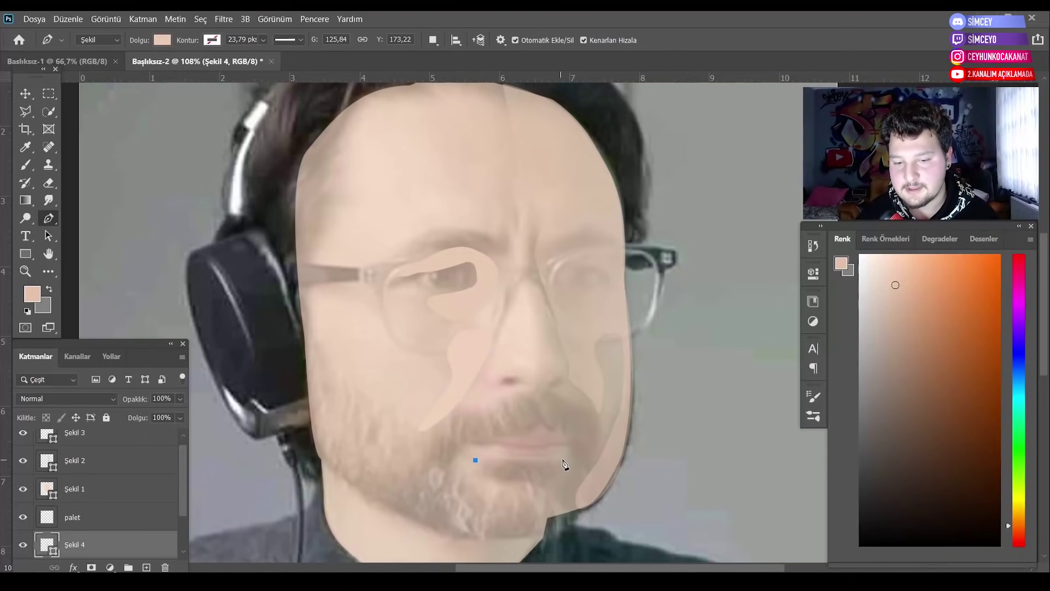
pyautogui.moveTo(563, 459); pyautogui.dragTo(575, 457)
pyautogui.click(577, 468)
pyautogui.click(552, 501)
pyautogui.click(498, 512)
pyautogui.moveTo(469, 492); pyautogui.dragTo(519, 493)
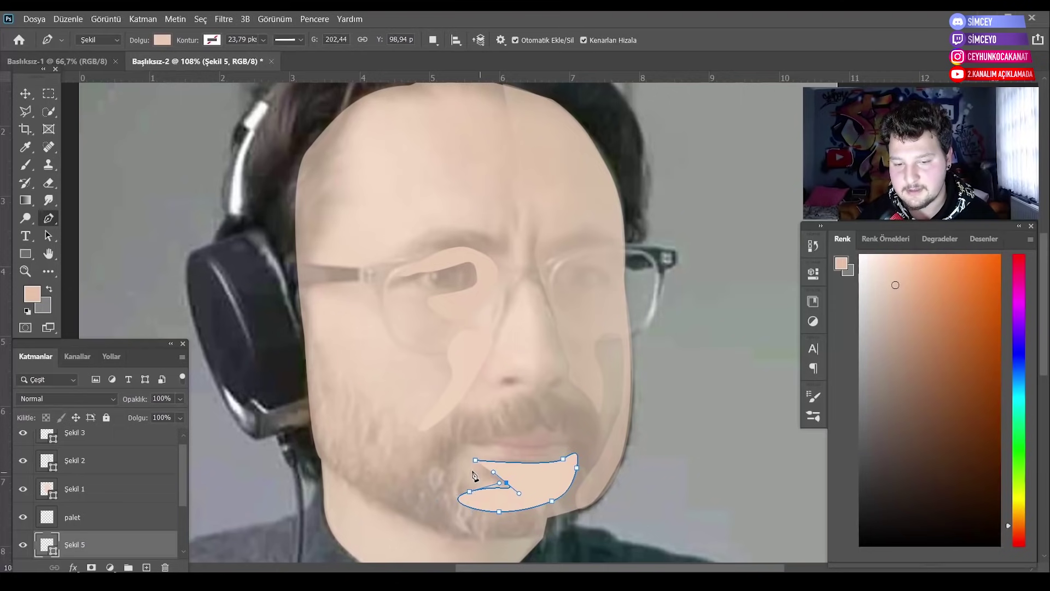
pyautogui.click(475, 460)
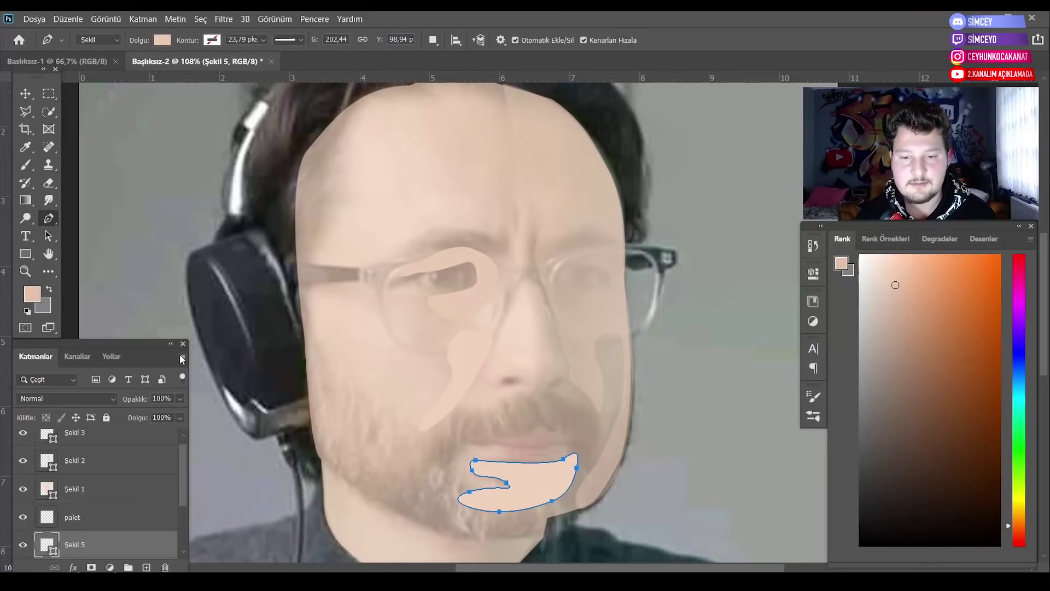
pyautogui.click(110, 488)
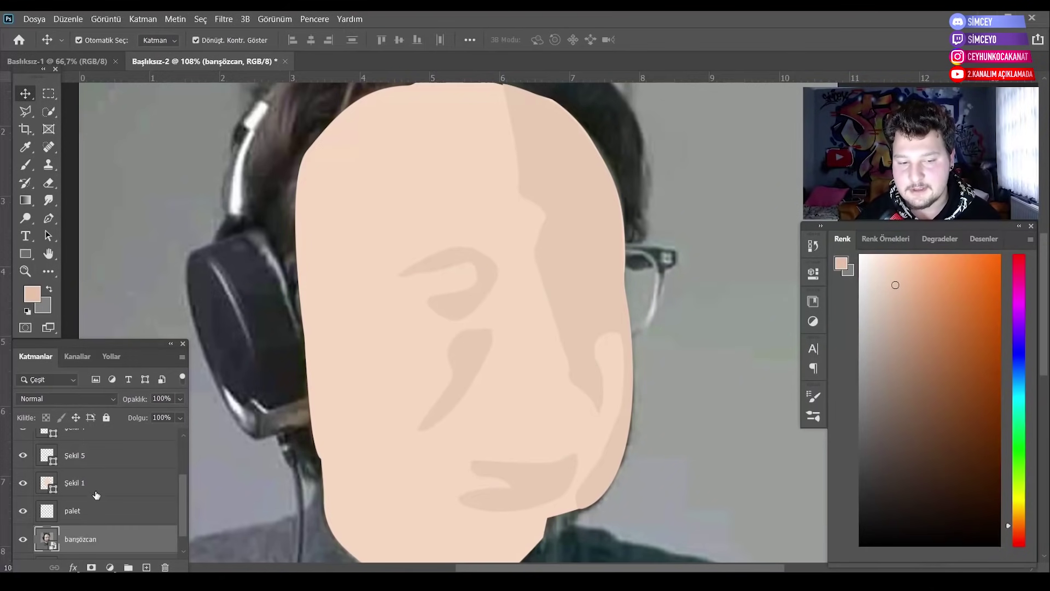
# Toggle Şekil 1's visibility and try moving it above, then back below, the chin shape.
pyautogui.click(23, 484)
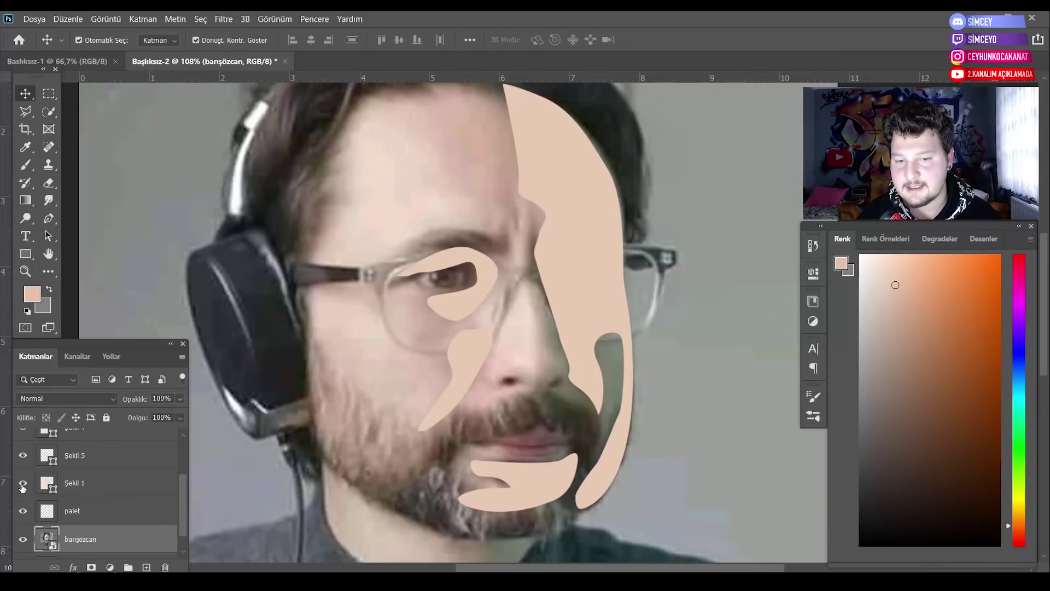
pyautogui.click(22, 483)
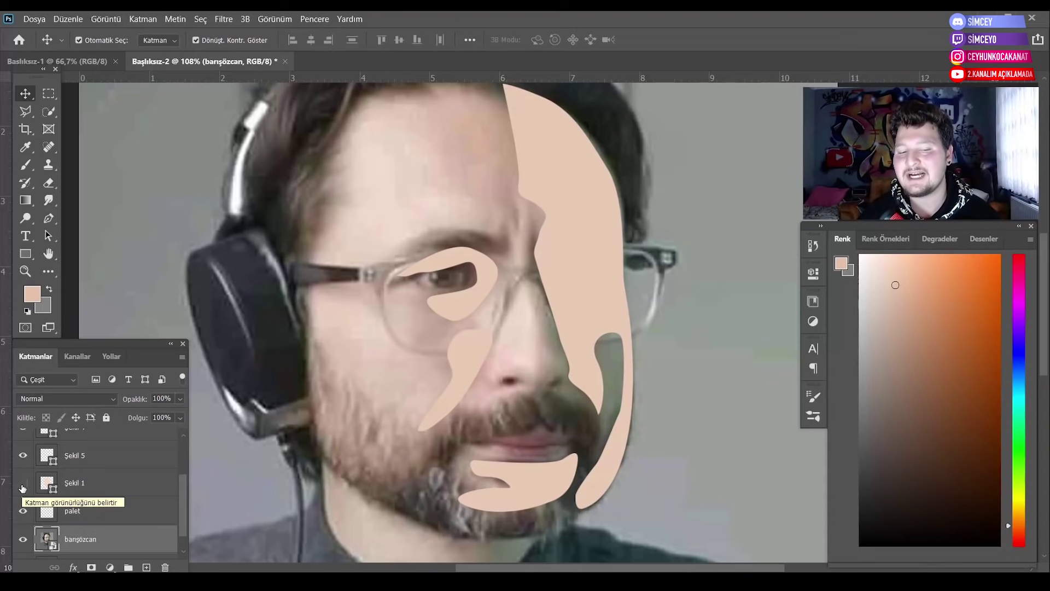
pyautogui.moveTo(84, 488); pyautogui.dragTo(106, 449)
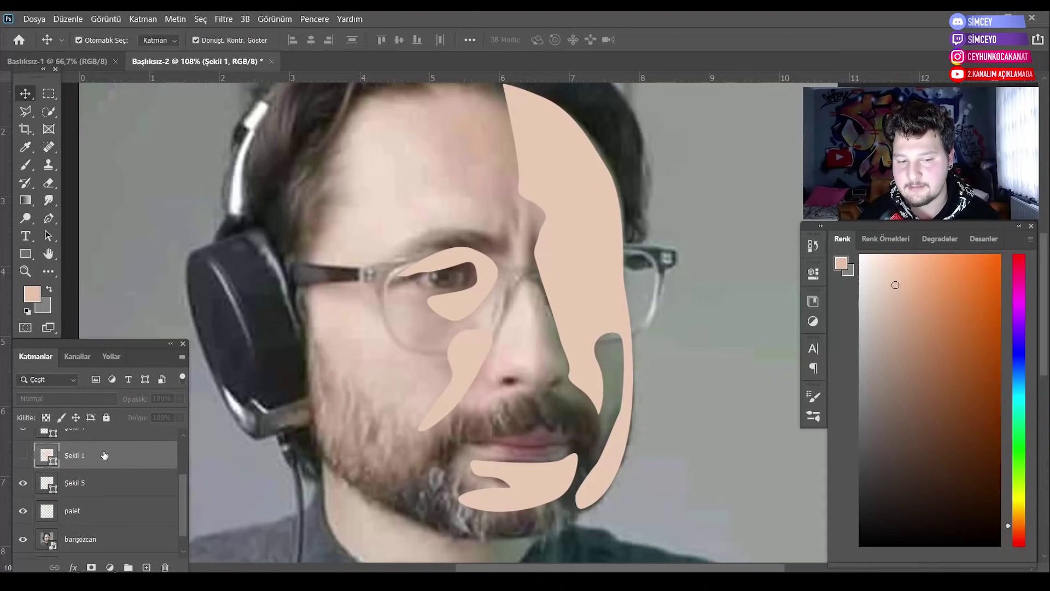
pyautogui.click(22, 456)
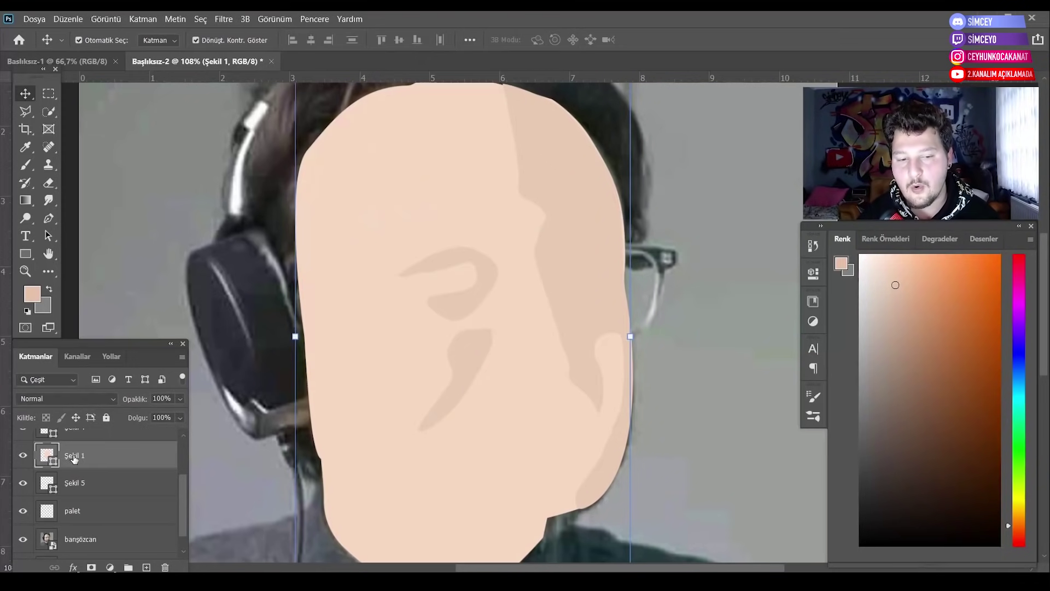
pyautogui.moveTo(77, 460); pyautogui.dragTo(82, 490)
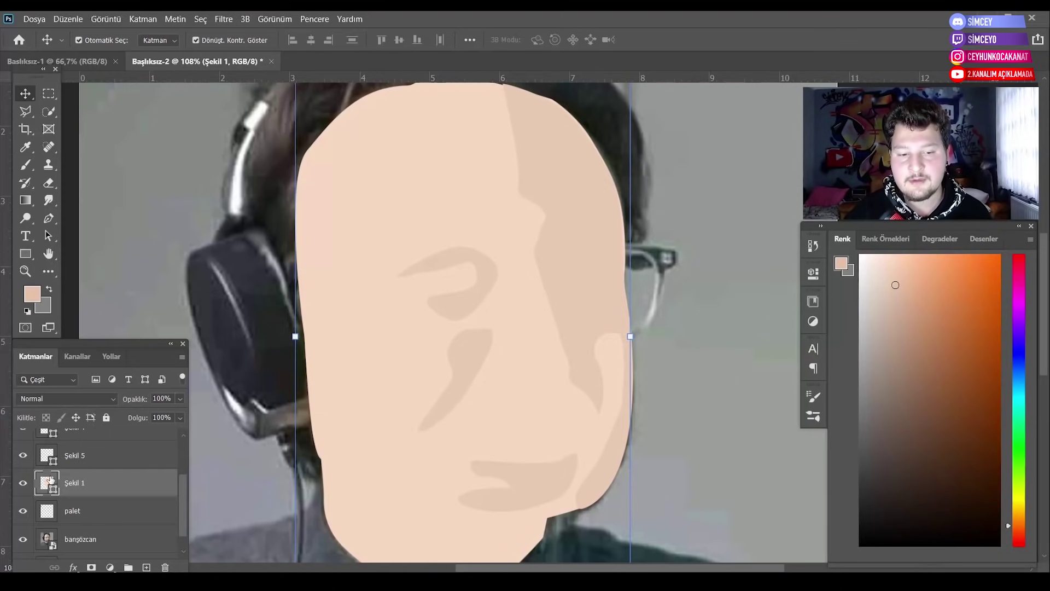
# Compare Şekil 1 against the photo, then set its opacity back to 100%.
pyautogui.click(23, 483)
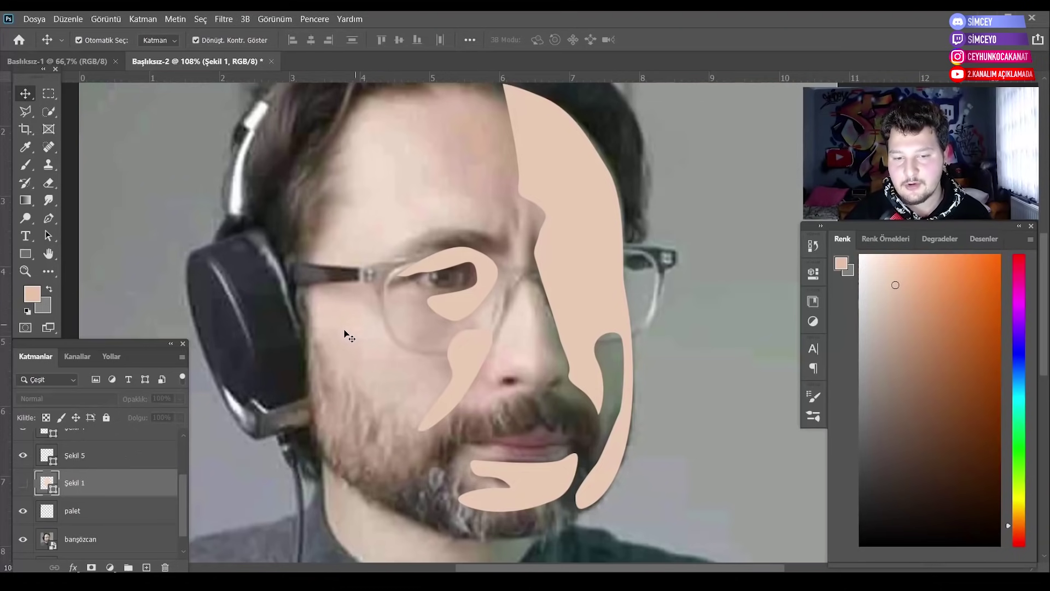
pyautogui.click(23, 483)
pyautogui.click(180, 399)
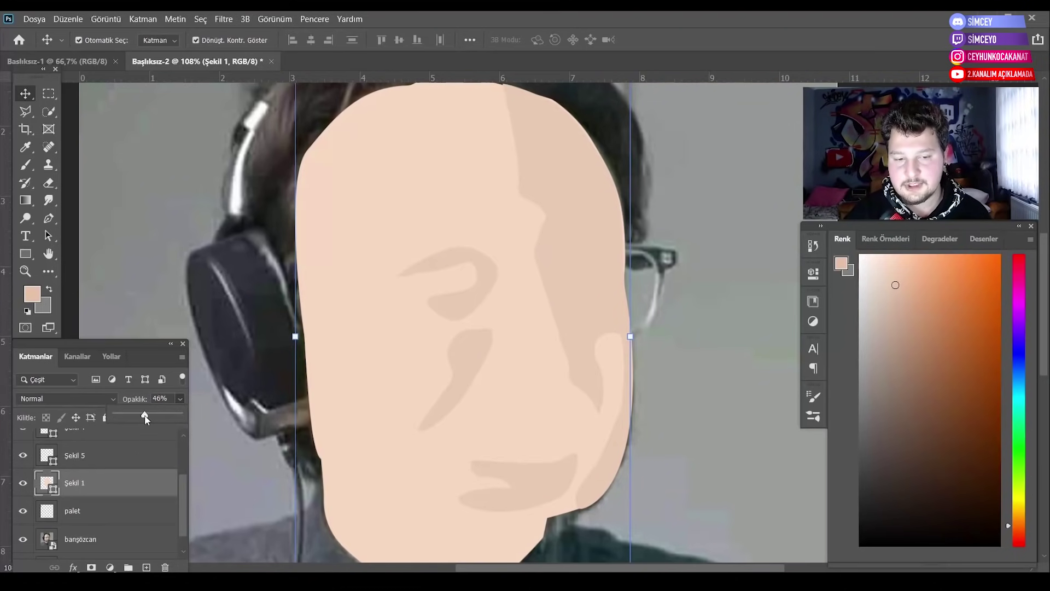
pyautogui.moveTo(178, 414); pyautogui.dragTo(165, 401)
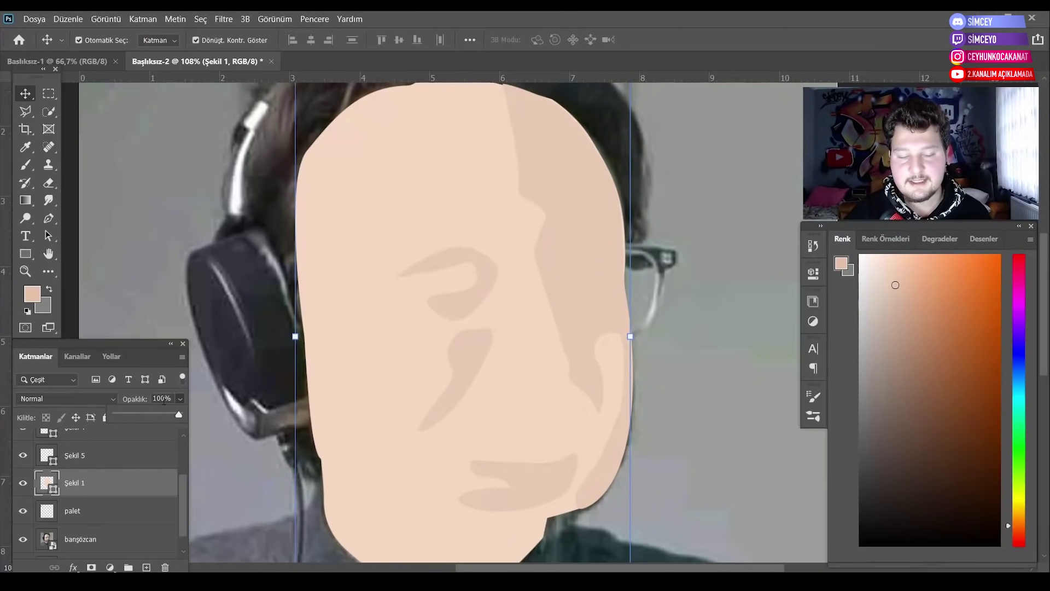
pyautogui.click(48, 218)
# Pick a slightly lighter skin tone as the shape fill and discard a trial forehead shape.
pyautogui.click(162, 39)
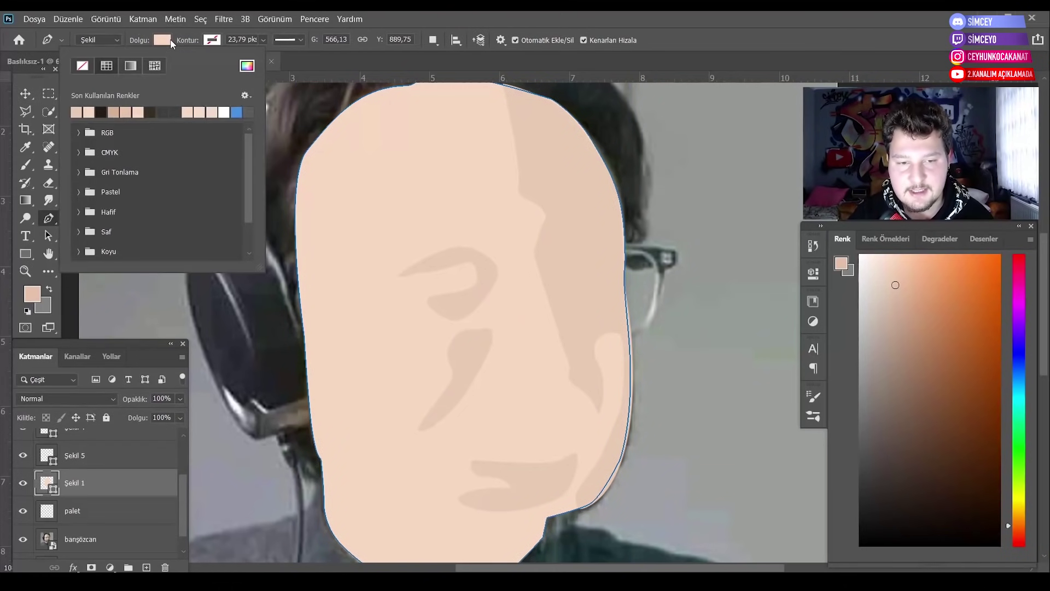
pyautogui.click(246, 66)
pyautogui.moveTo(620, 194); pyautogui.dragTo(610, 192)
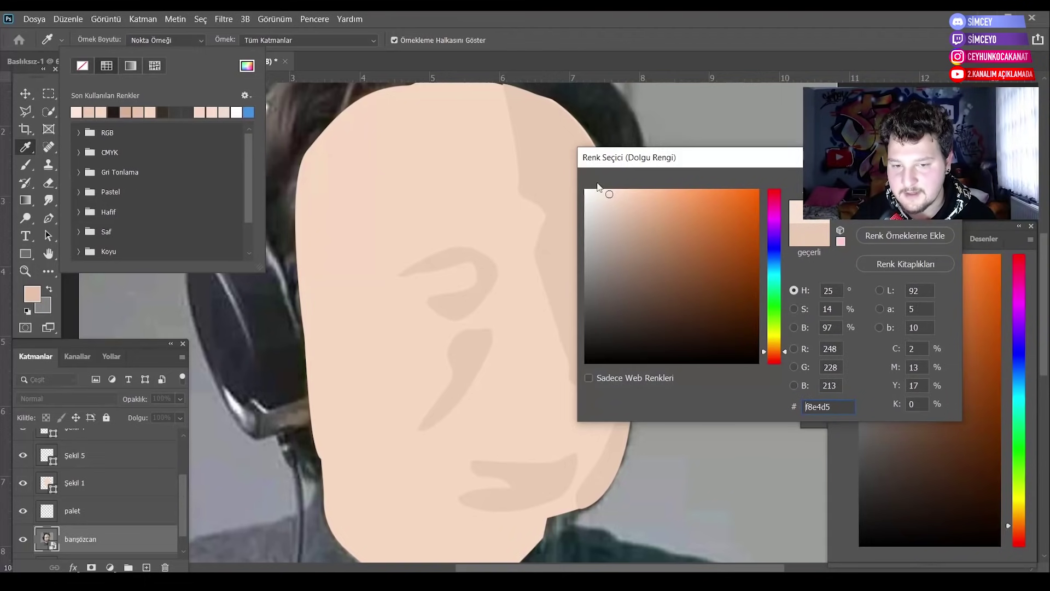
pyautogui.press('Return')
pyautogui.hotkey('ctrl', ']')
pyautogui.hotkey('ctrl', ']')
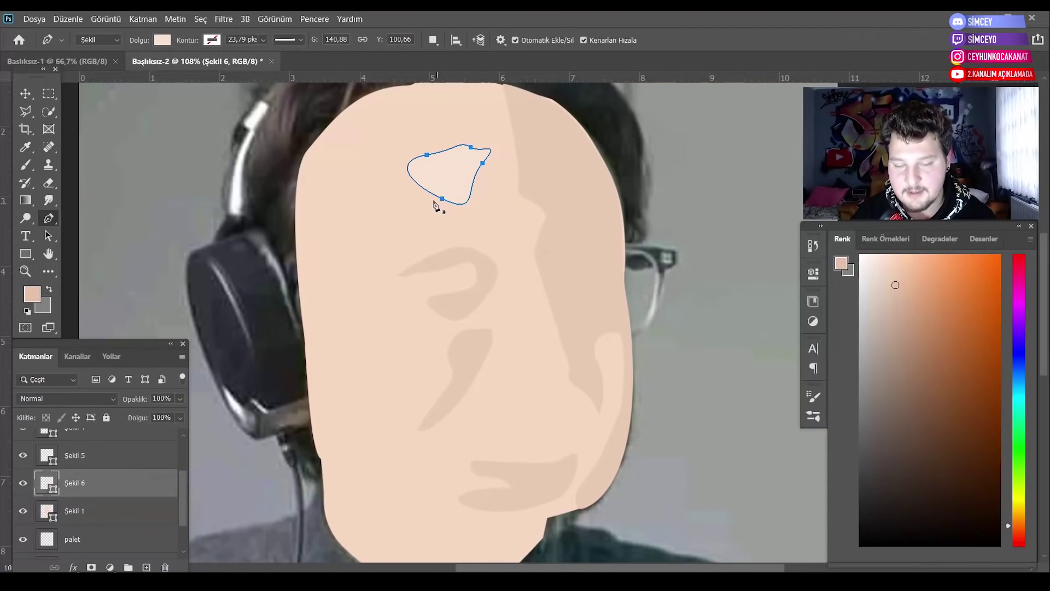
pyautogui.hotkey('ctrl', '[')
pyautogui.hotkey('ctrl', '[')
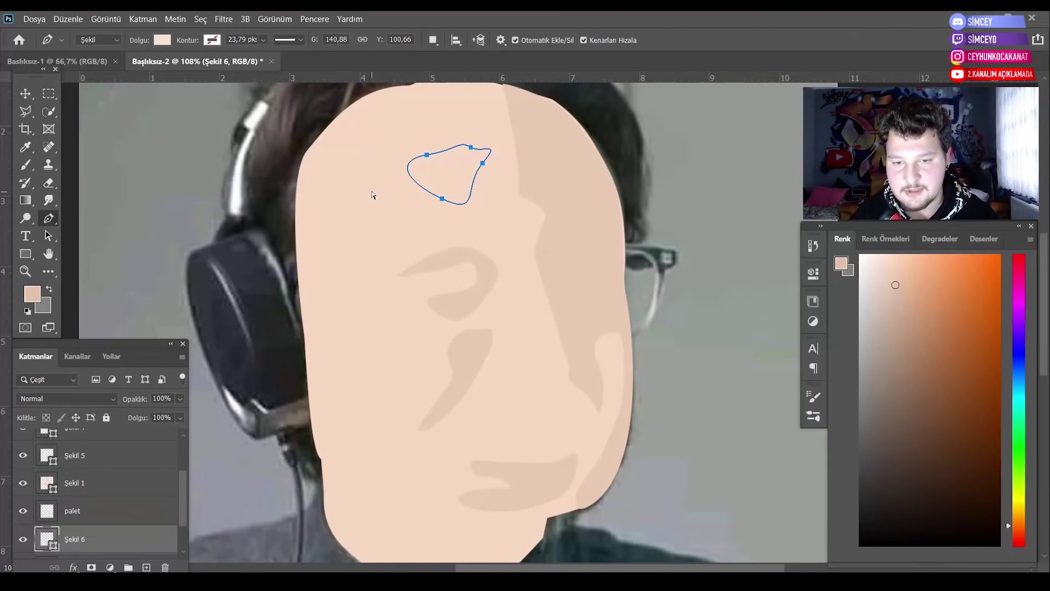
pyautogui.press('Delete')
# Fade the Şekil 1 face shape to 37% opacity and select the top shape layer.
pyautogui.click(113, 498)
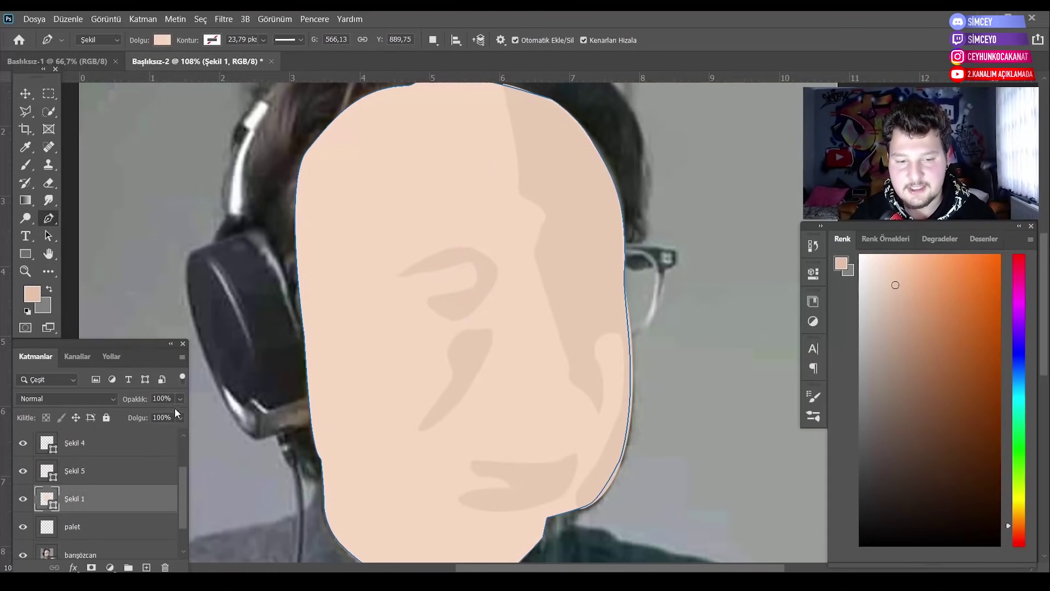
pyautogui.click(180, 398)
pyautogui.moveTo(182, 413); pyautogui.dragTo(140, 417)
pyautogui.scroll(2, 120, 465)
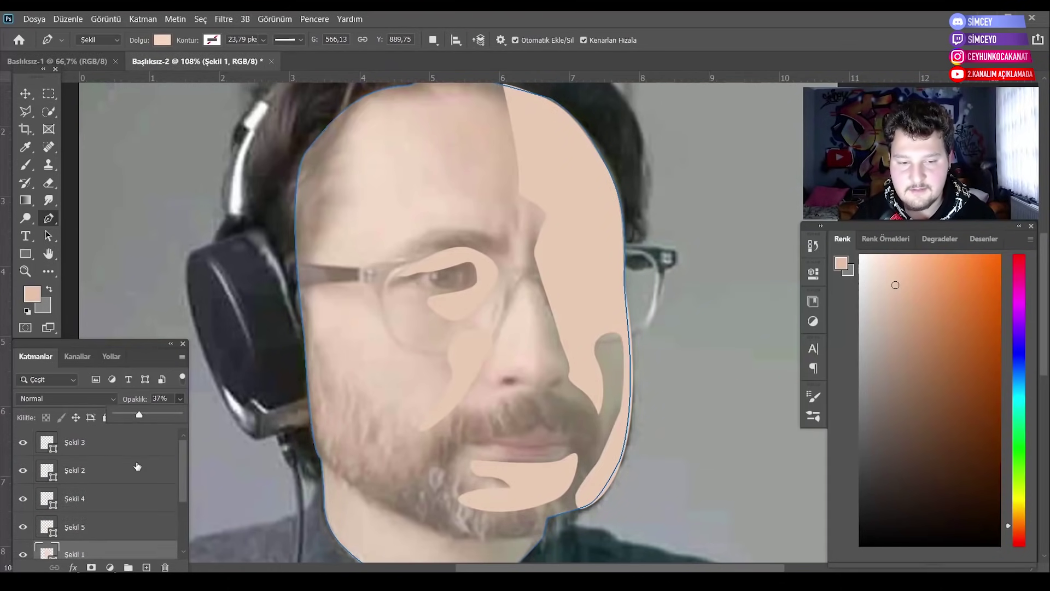
pyautogui.click(118, 441)
# Trace the lighter Şekil 6 highlight down the forehead and left cheek to the chin.
pyautogui.click(399, 101)
pyautogui.click(413, 144)
pyautogui.click(436, 176)
pyautogui.click(452, 197)
pyautogui.click(417, 228)
pyautogui.click(403, 254)
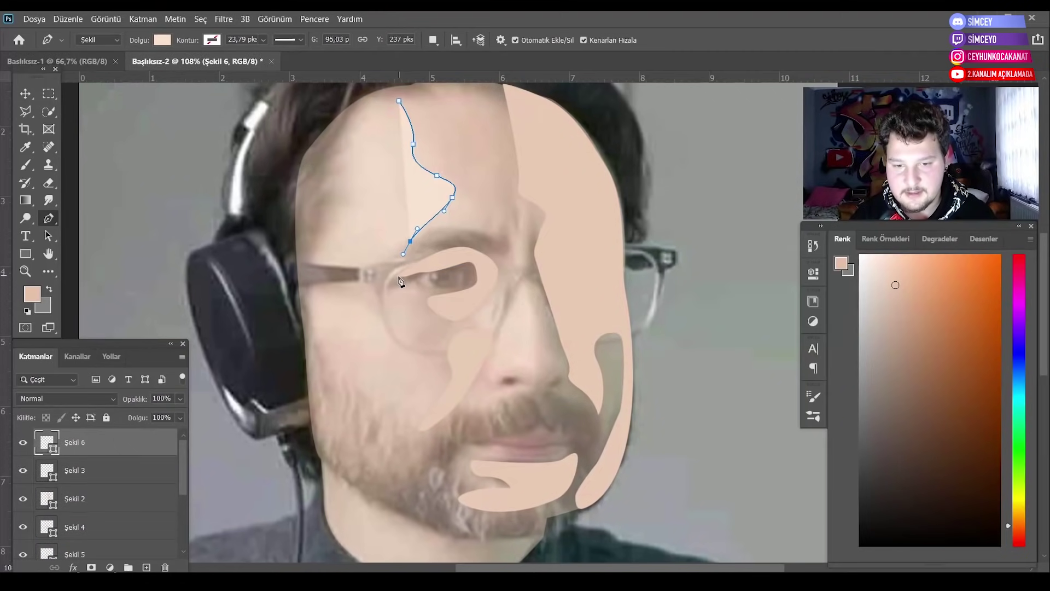
pyautogui.click(400, 280)
pyautogui.scroll(-3, 400, 280)
pyautogui.click(316, 210)
pyautogui.click(400, 283)
pyautogui.click(418, 451)
pyautogui.click(447, 535)
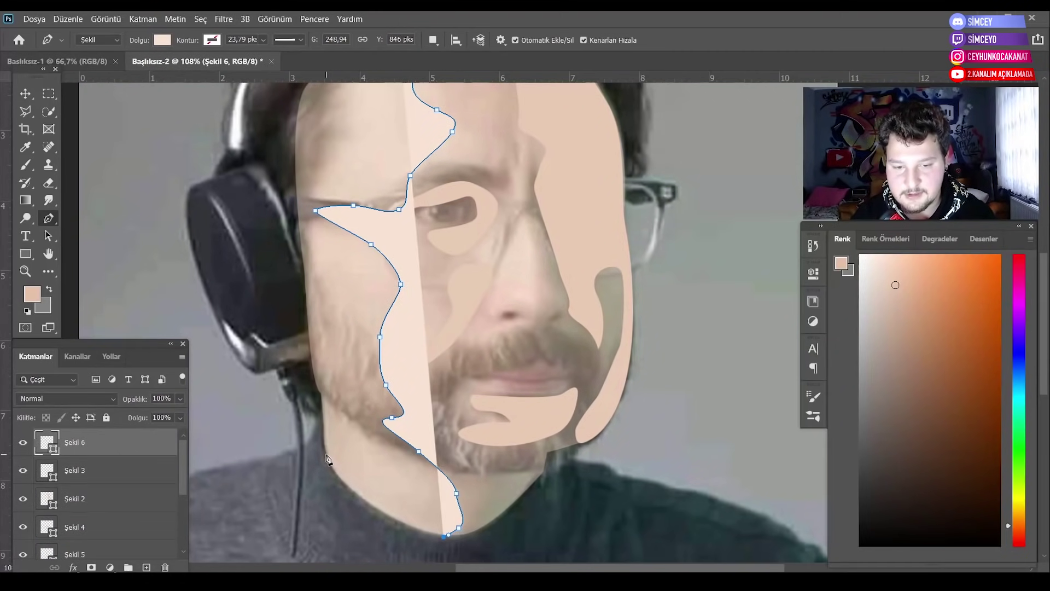
pyautogui.scroll(2, 481, 383)
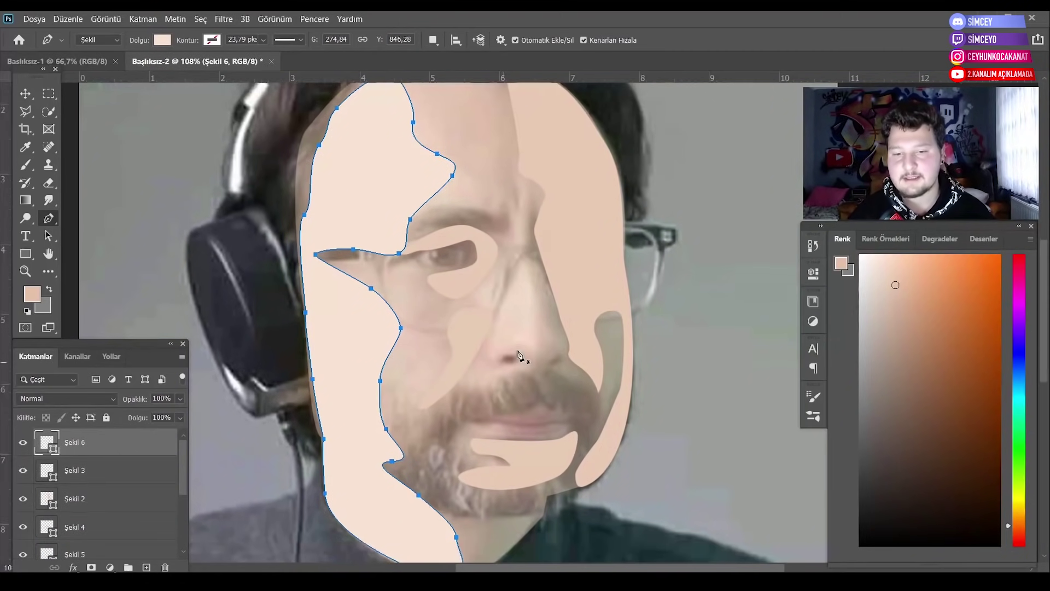
# Trace and close the Şekil 7 highlight along the nose bridge and around the nostril.
pyautogui.click(521, 211)
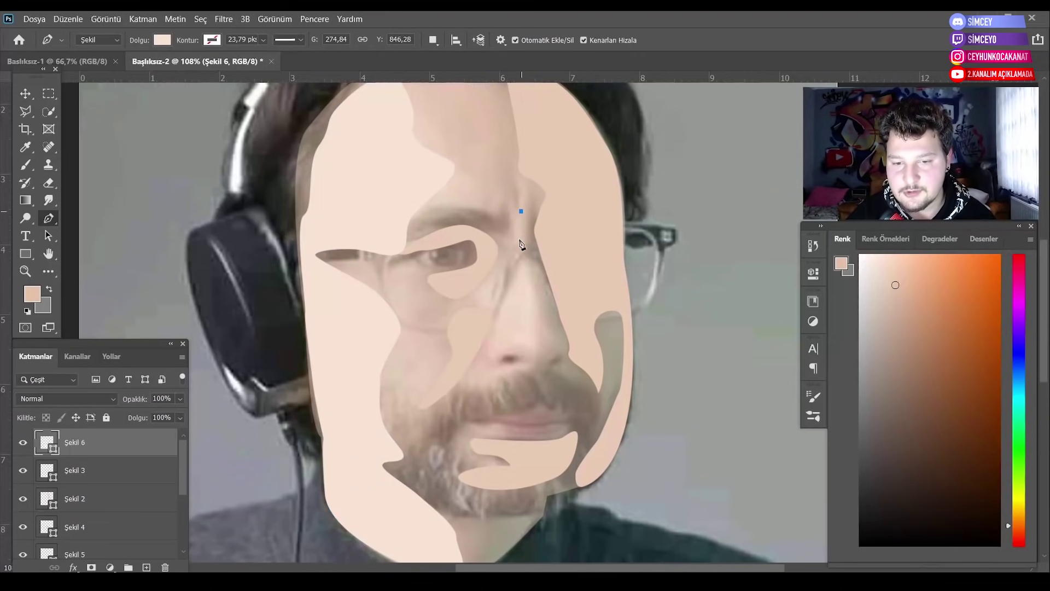
pyautogui.moveTo(524, 256); pyautogui.dragTo(503, 298)
pyautogui.click(540, 338)
pyautogui.click(496, 348)
pyautogui.click(495, 362)
pyautogui.click(489, 330)
pyautogui.click(501, 255)
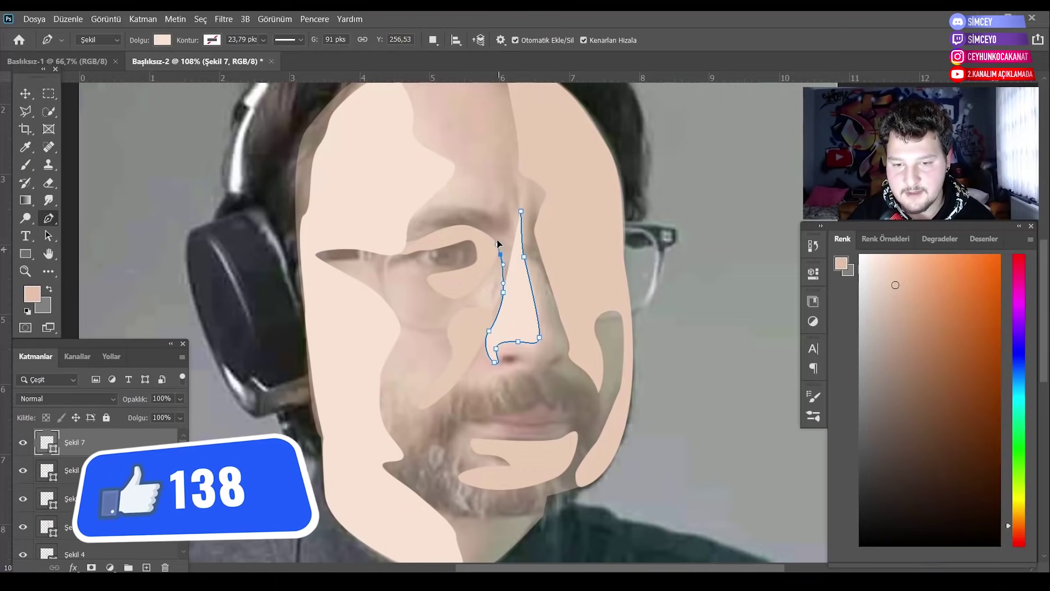
pyautogui.click(504, 231)
pyautogui.click(512, 204)
pyautogui.click(520, 211)
pyautogui.press('z')
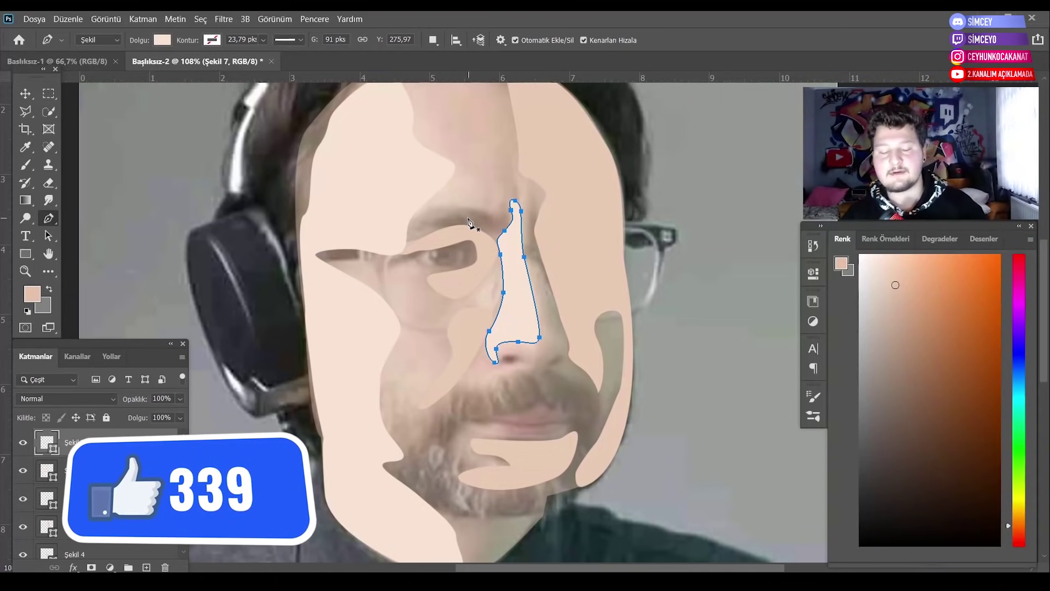
pyautogui.moveTo(468, 221); pyautogui.dragTo(383, 221)
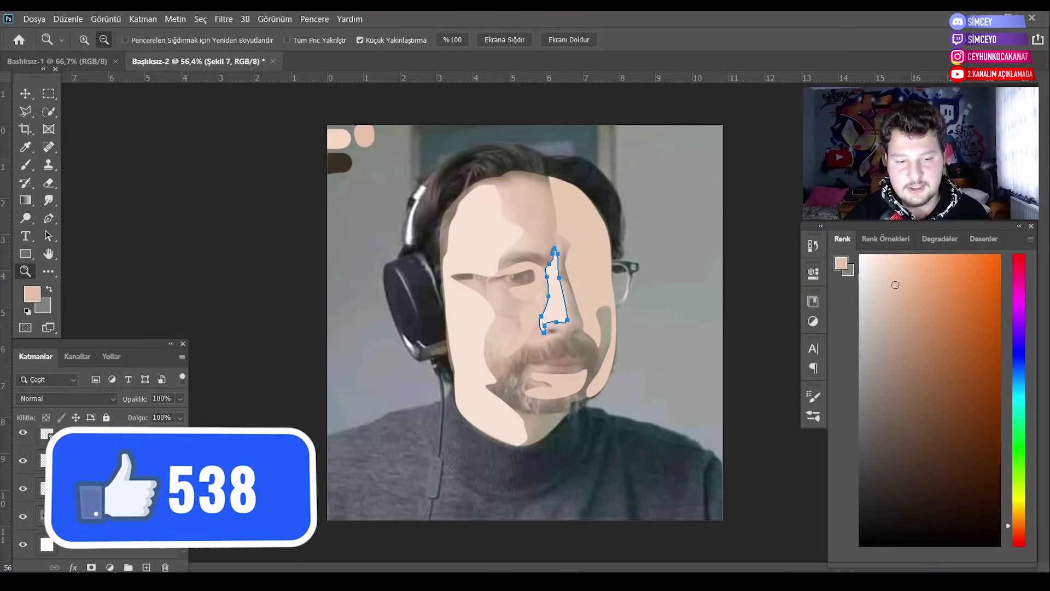
# Set Şekil 1 back to 100% opacity, zoom into the face, and select the palet layer.
pyautogui.click(46, 498)
pyautogui.moveTo(180, 399)
pyautogui.mouseDown()
pyautogui.moveTo(182, 414)
pyautogui.moveTo(218, 414)
pyautogui.mouseUp()
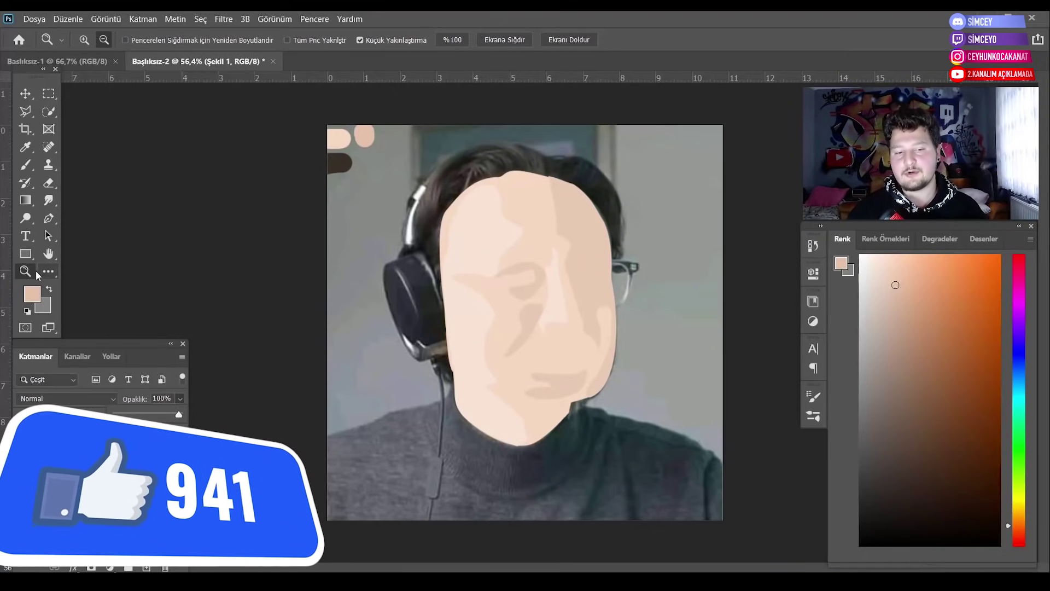
pyautogui.moveTo(363, 225); pyautogui.dragTo(562, 293)
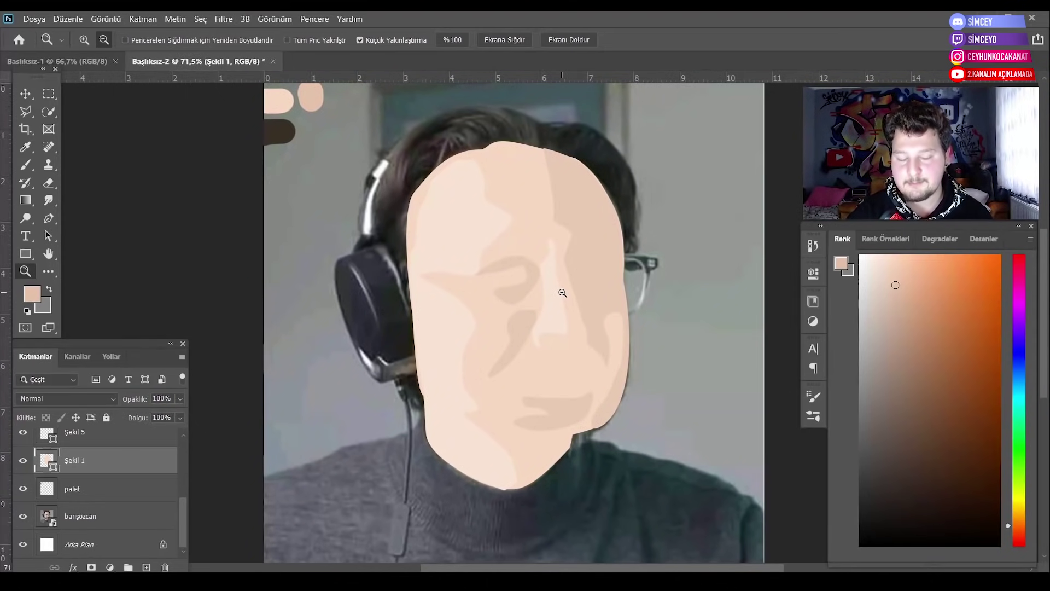
pyautogui.scroll(1, 563, 293)
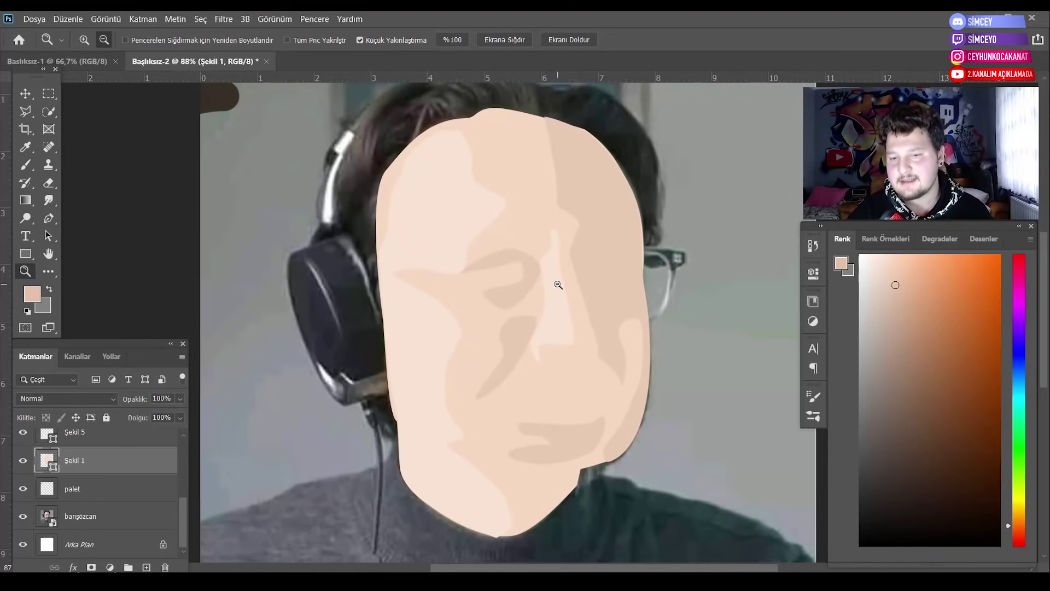
pyautogui.click(103, 517)
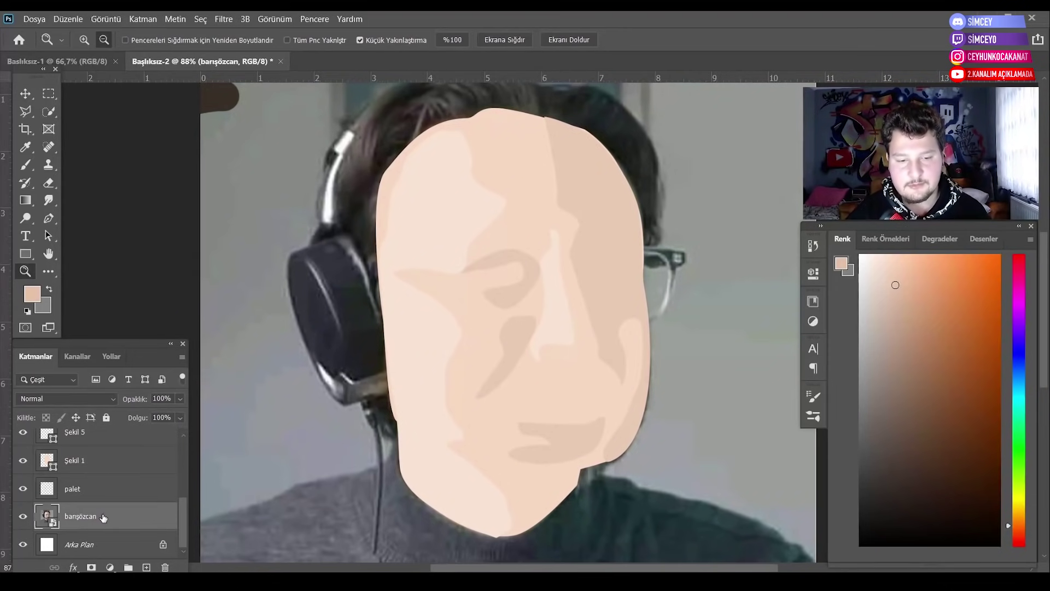
pyautogui.click(111, 496)
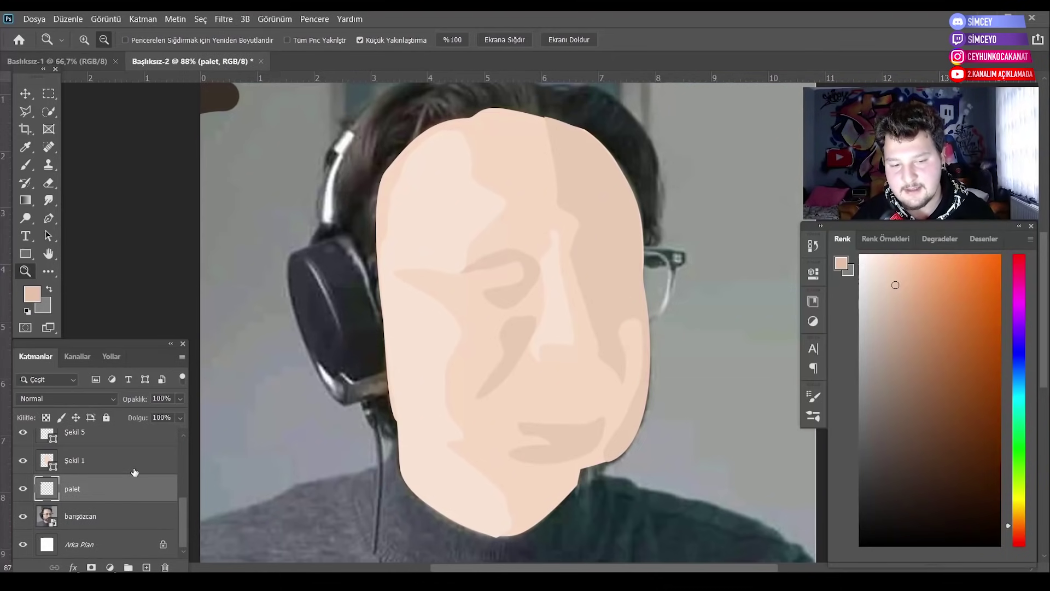
# Select all the Şekil face shape layers and group them into Grup 1.
pyautogui.keyDown('shift'); pyautogui.click(125, 466); pyautogui.keyUp('shift')
pyautogui.scroll(1, 115, 473)
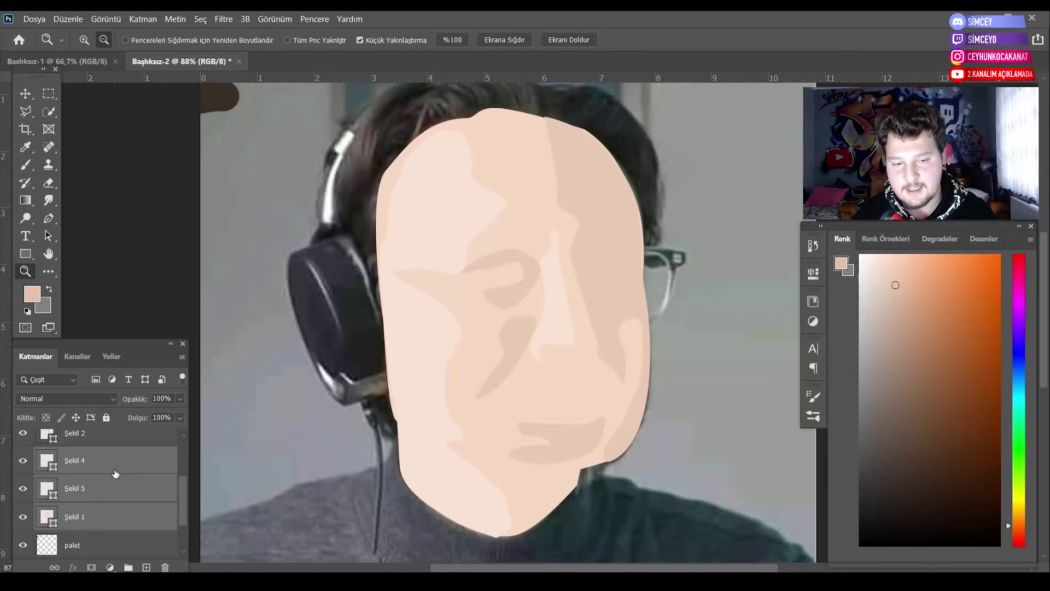
pyautogui.keyDown('shift'); pyautogui.click(99, 441); pyautogui.keyUp('shift')
pyautogui.scroll(1, 101, 454)
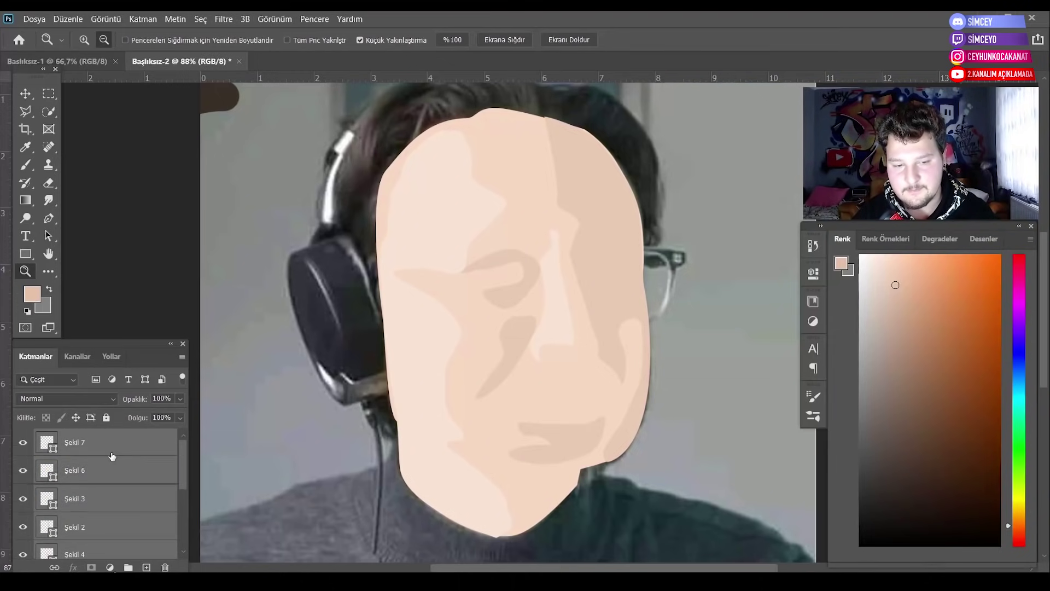
pyautogui.keyDown('shift'); pyautogui.click(99, 446); pyautogui.keyUp('shift')
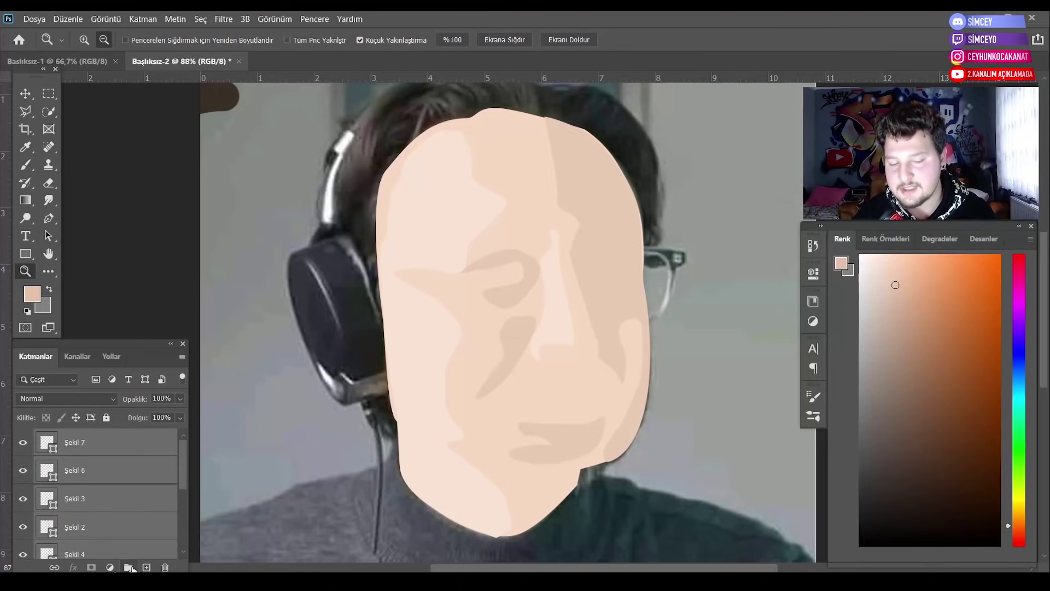
pyautogui.click(132, 568)
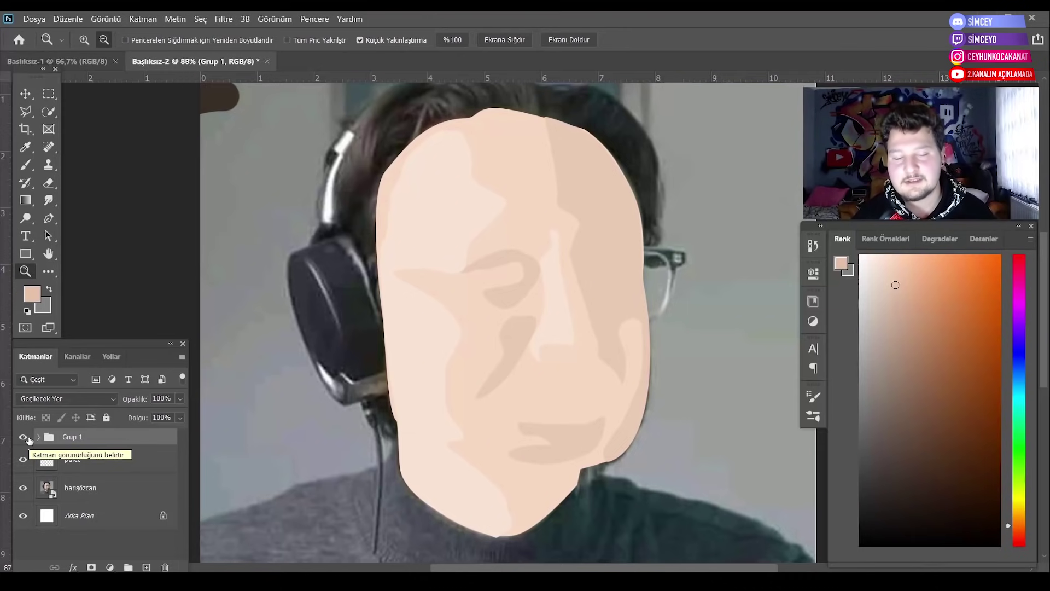
# Expand Grup 1 and toggle its visibility to compare against the reference photo.
pyautogui.click(38, 437)
pyautogui.click(23, 436)
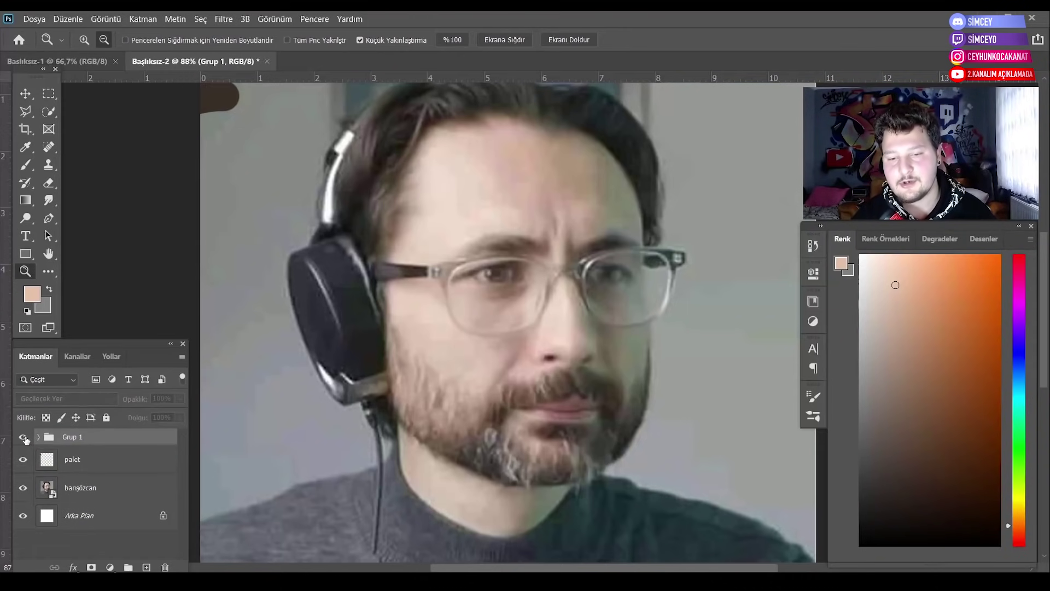
pyautogui.click(23, 437)
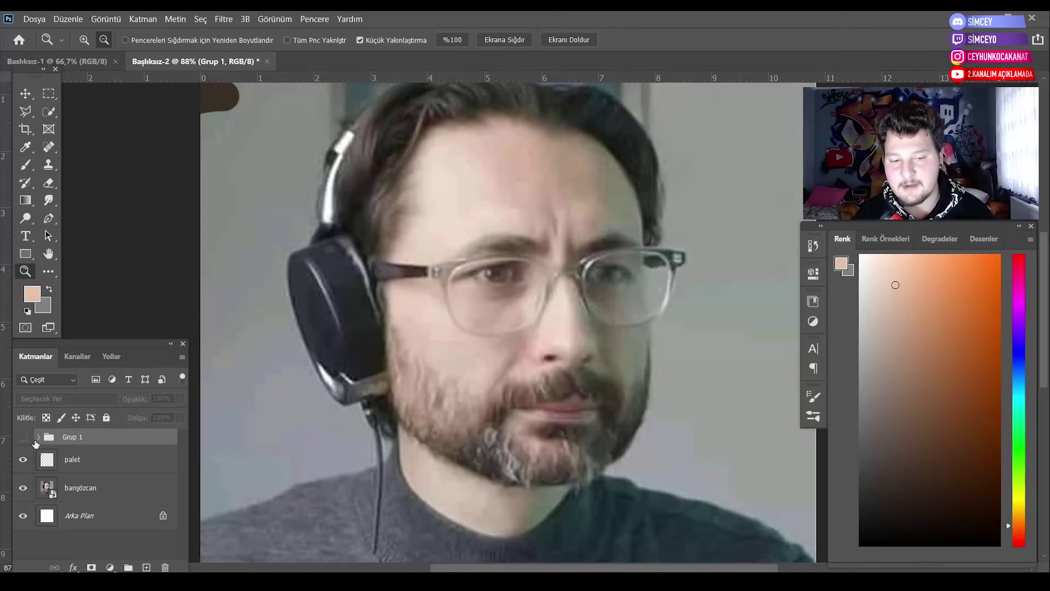
pyautogui.click(25, 436)
# Try merging Grup 1, undo the merge, and add a new empty layer above palet.
pyautogui.rightClick(47, 442)
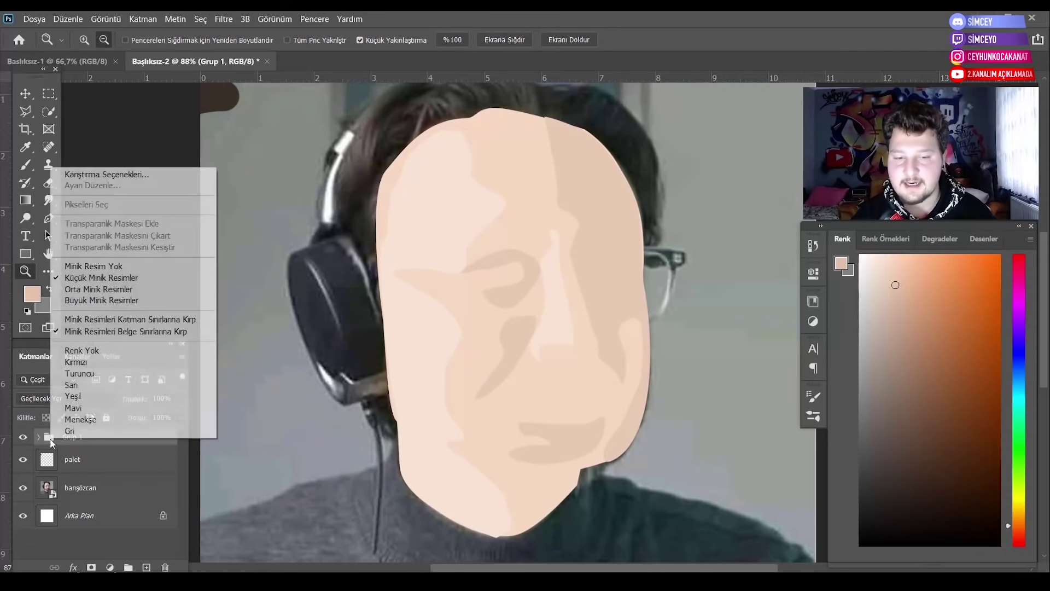
pyautogui.rightClick(91, 443)
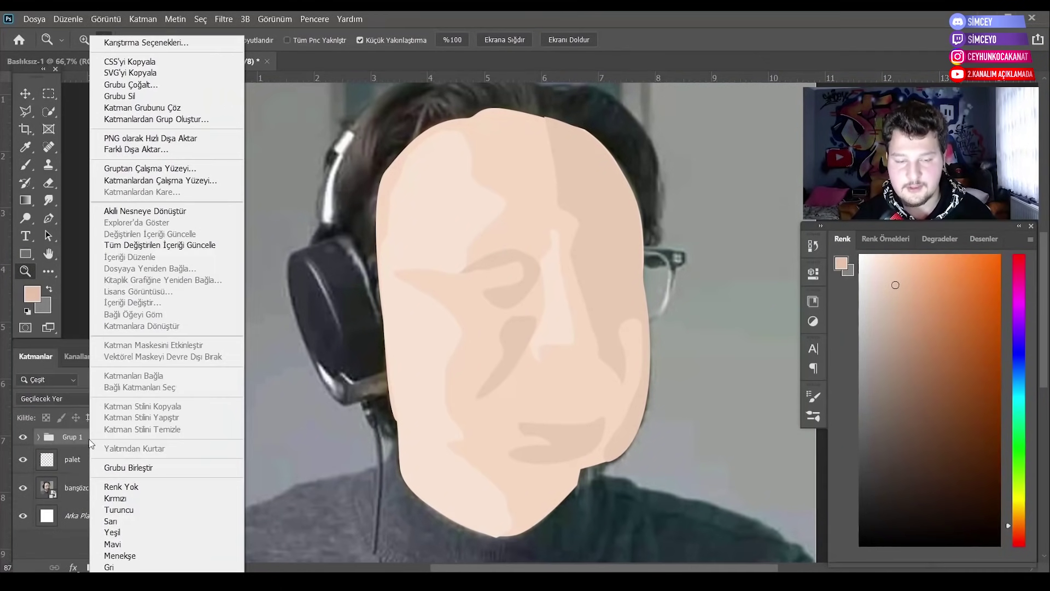
pyautogui.click(116, 468)
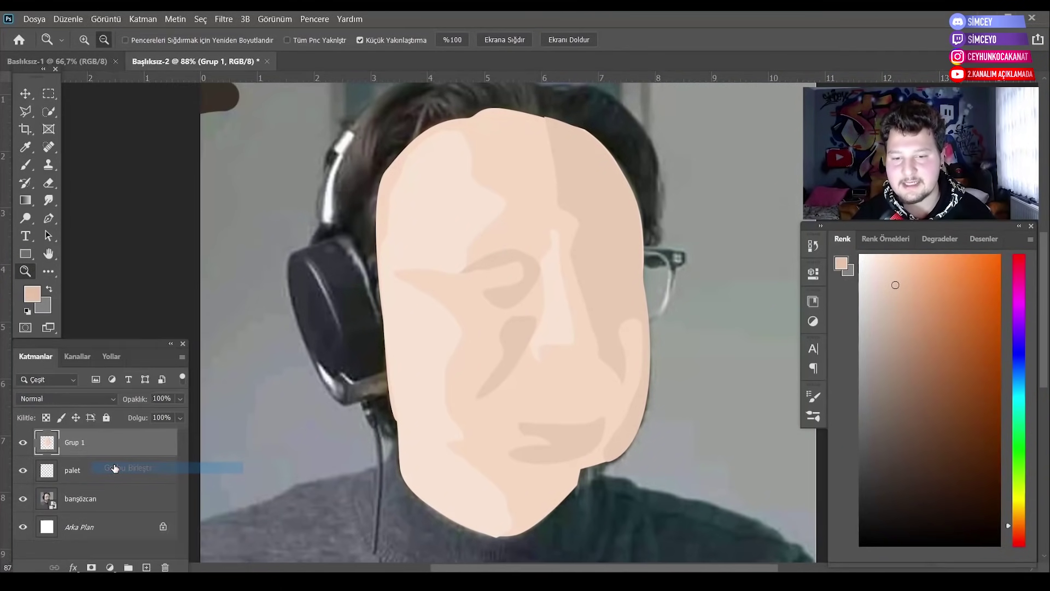
pyautogui.click(23, 444)
pyautogui.click(23, 444)
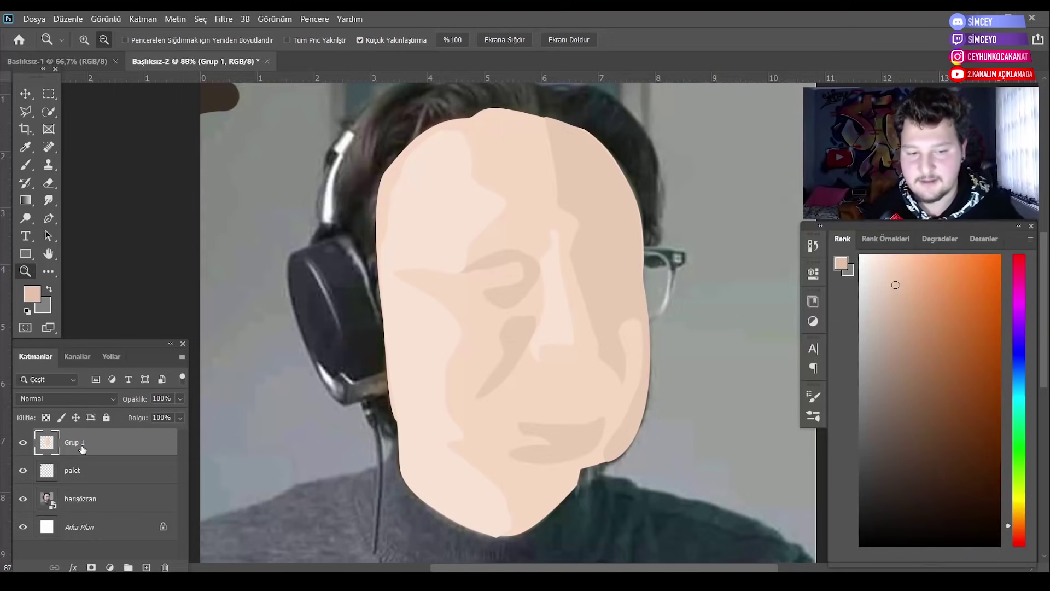
pyautogui.hotkey('ctrl', 'z')
pyautogui.hotkey('ctrl', 'z')
pyautogui.moveTo(504, 257); pyautogui.dragTo(539, 246)
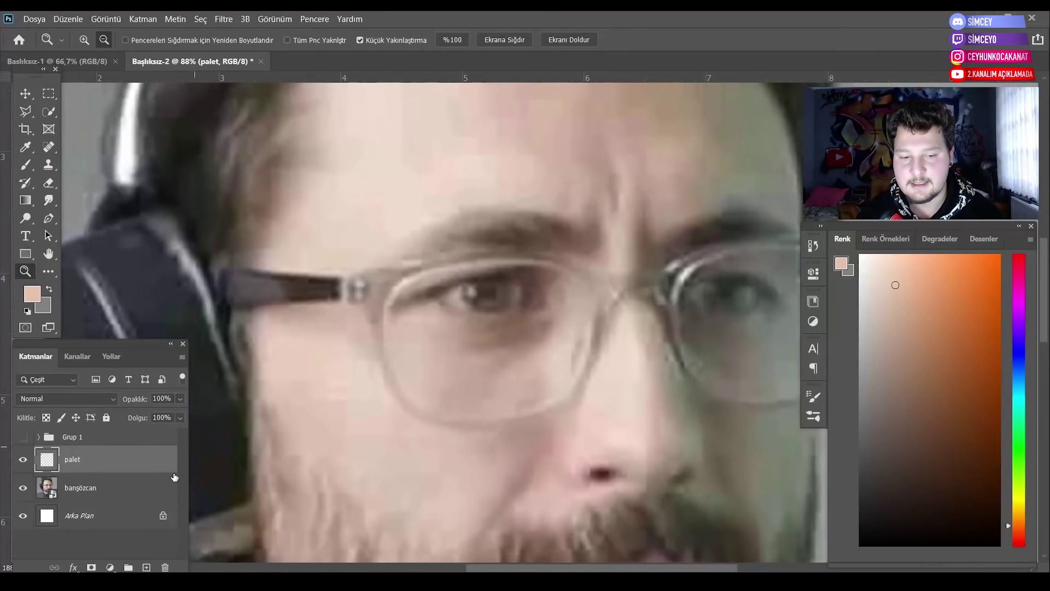
pyautogui.click(146, 568)
# Add an empty layer above palet and zoom in on the eyes.
pyautogui.click(902, 487)
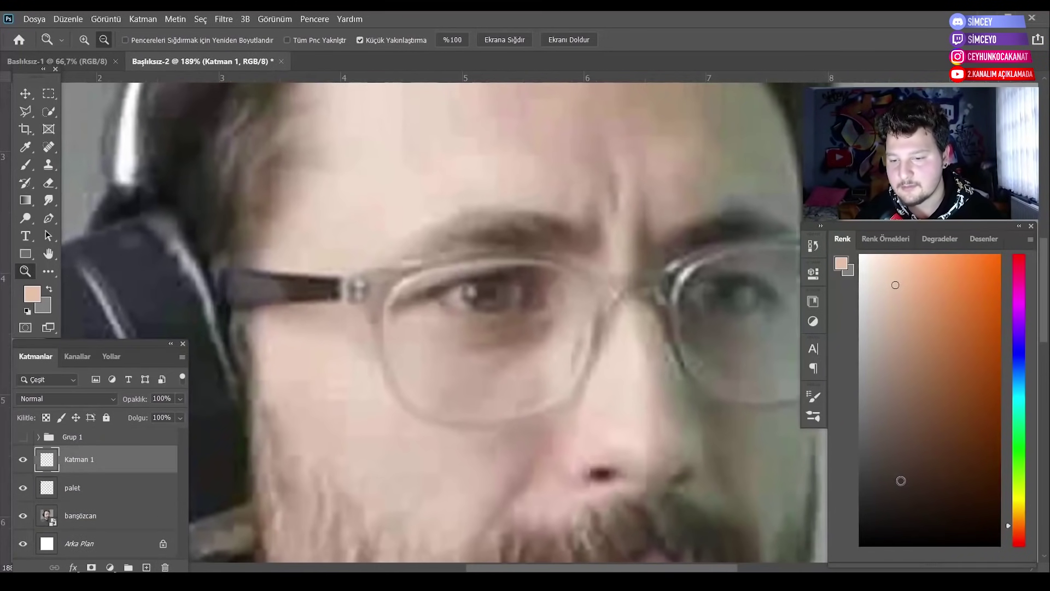
pyautogui.moveTo(306, 257); pyautogui.dragTo(136, 179)
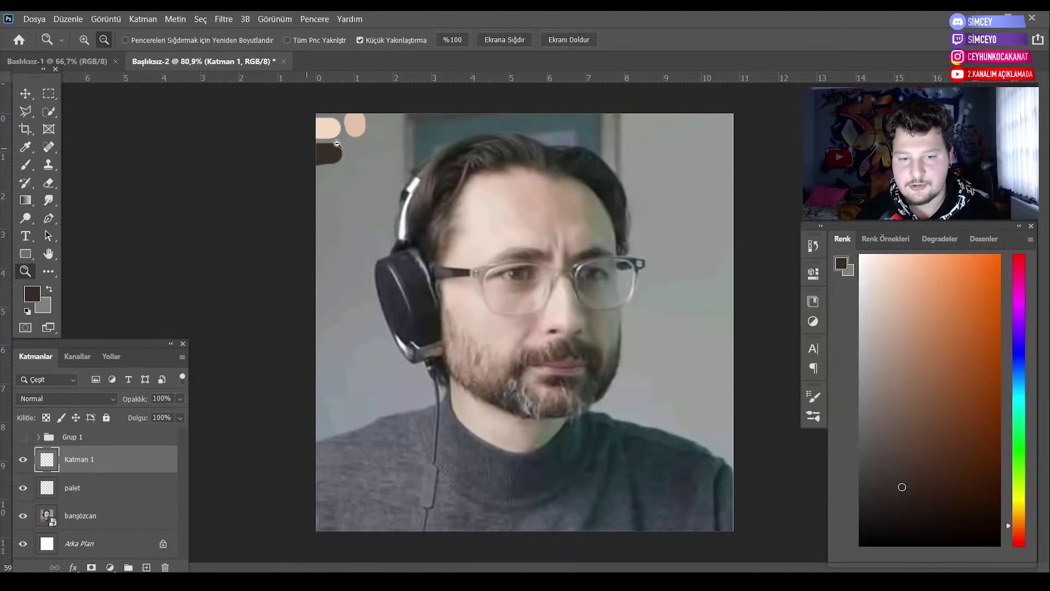
pyautogui.moveTo(340, 140); pyautogui.dragTo(361, 152)
pyautogui.moveTo(315, 181); pyautogui.dragTo(659, 270)
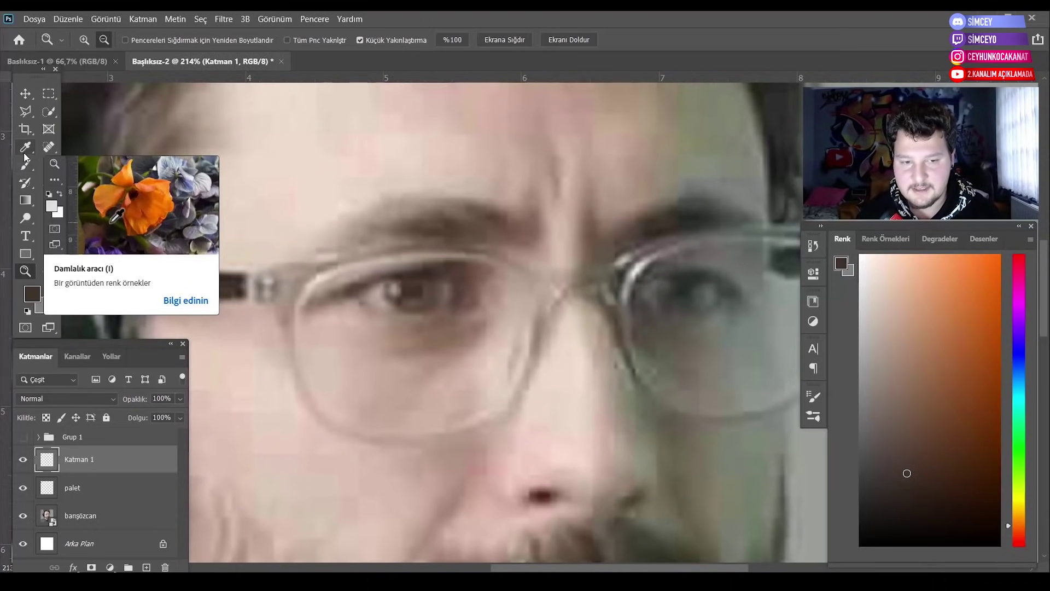
# Start the upper-eyelid shape with the Pen and lower its opacity to see the eye.
pyautogui.click(49, 219)
pyautogui.click(318, 305)
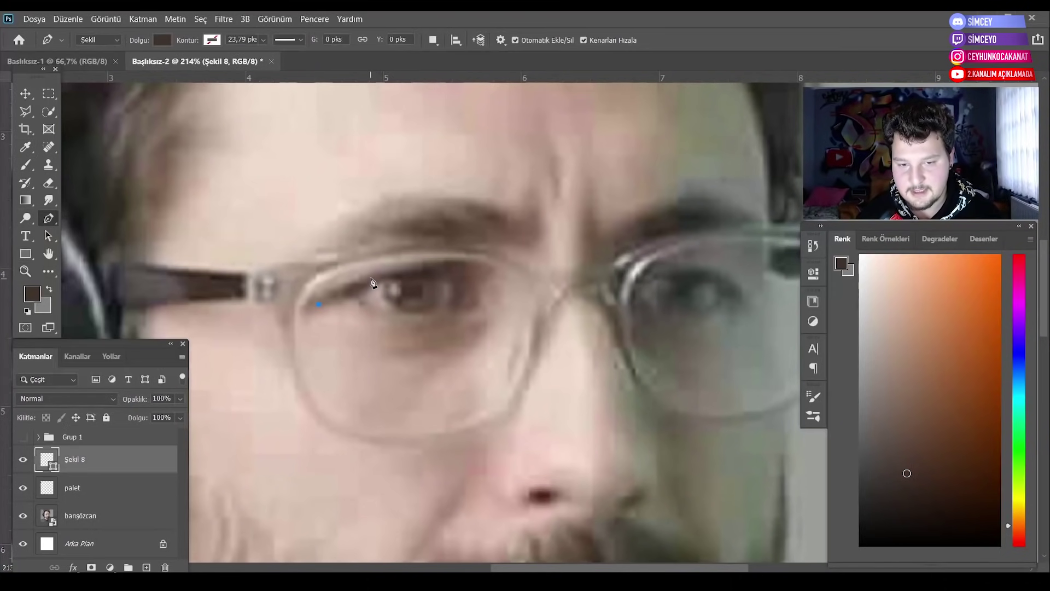
pyautogui.moveTo(371, 276); pyautogui.dragTo(464, 276)
pyautogui.click(453, 264)
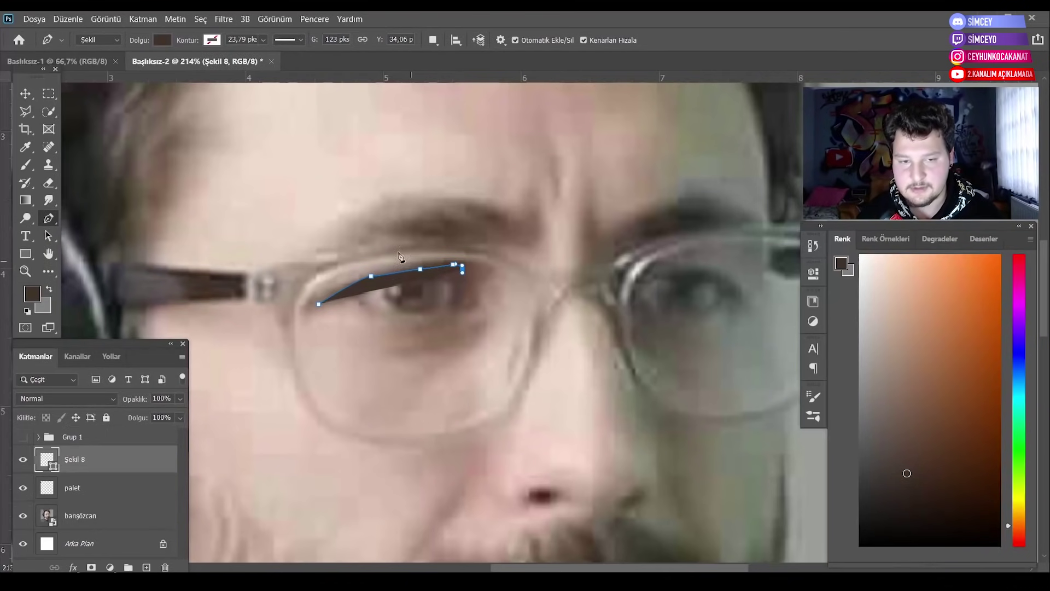
pyautogui.click(164, 40)
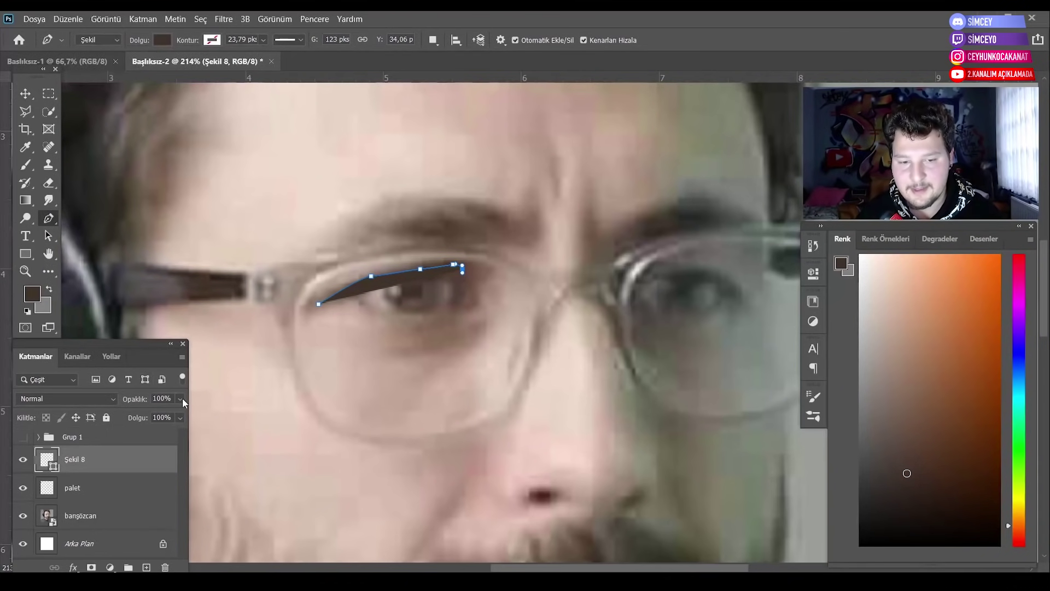
pyautogui.moveTo(180, 398); pyautogui.dragTo(114, 415)
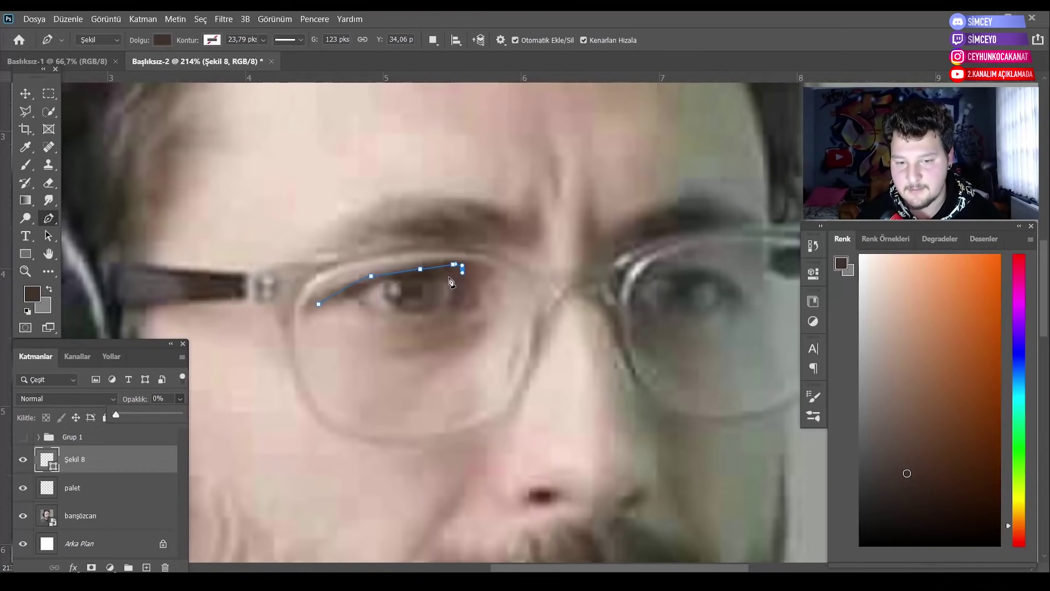
# Trace the eyelid outline around the outer corner and inner edge, closing the shape.
pyautogui.click(474, 291)
pyautogui.click(480, 304)
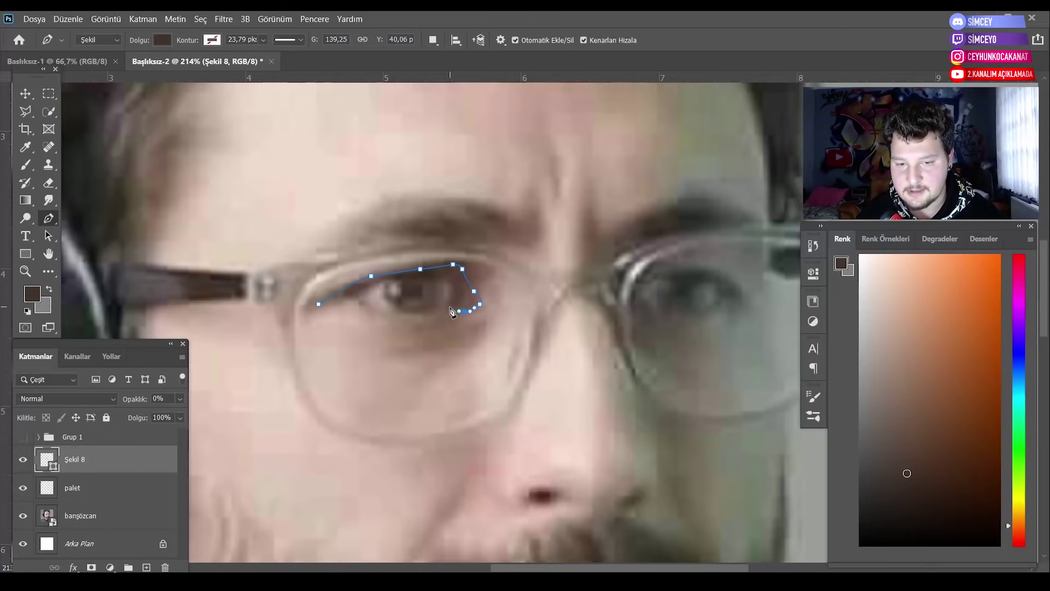
pyautogui.click(449, 308)
pyautogui.click(461, 285)
pyautogui.click(443, 276)
pyautogui.click(403, 278)
pyautogui.click(391, 279)
pyautogui.click(359, 286)
pyautogui.click(353, 290)
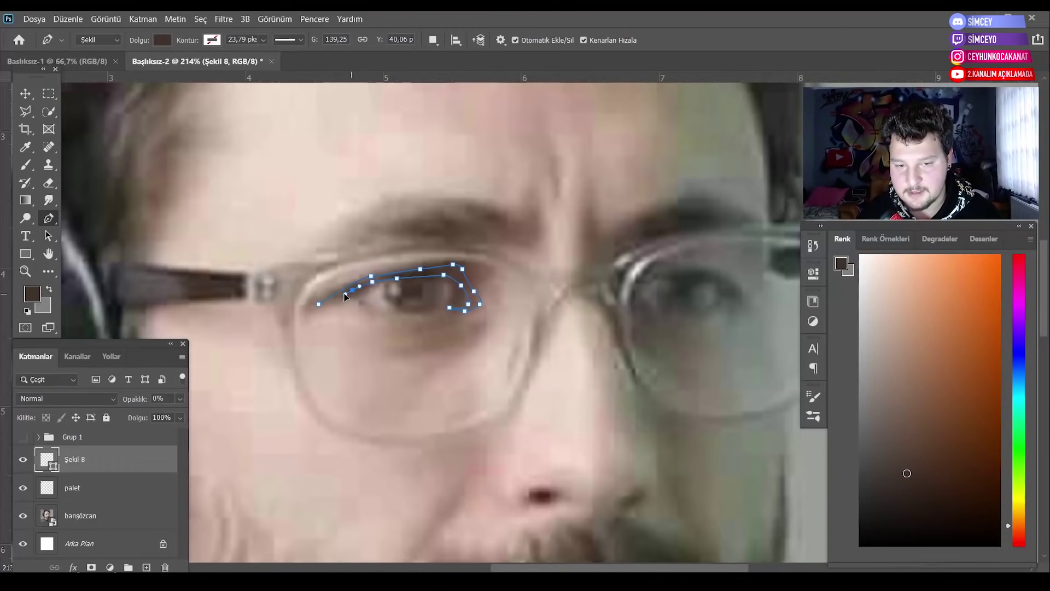
pyautogui.click(317, 304)
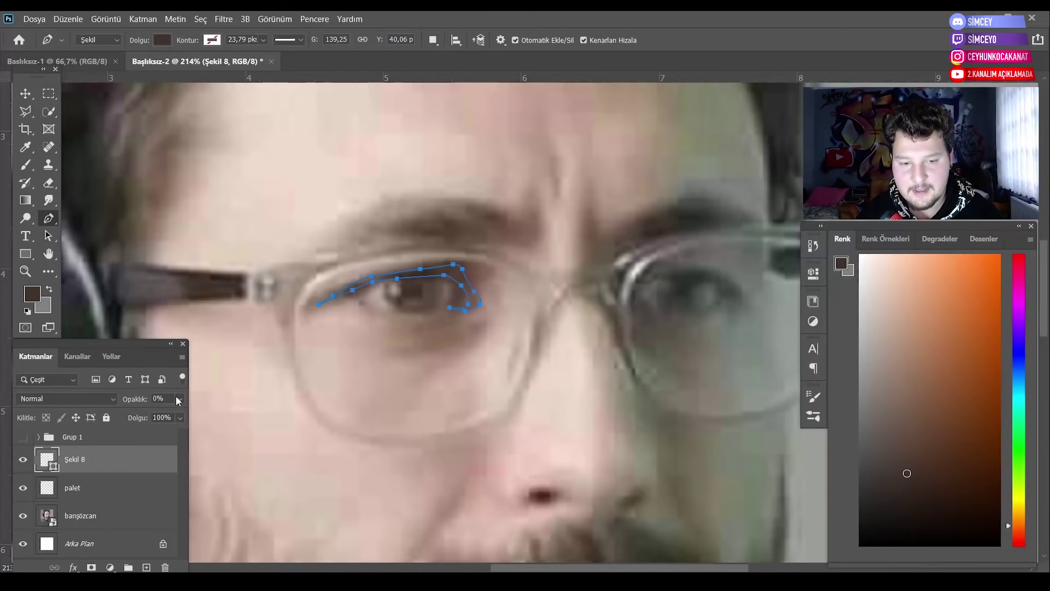
# Set the eyelid shape to 100% opacity, stack it above Grup 1, and show the face shapes.
pyautogui.click(180, 398)
pyautogui.moveTo(178, 411); pyautogui.dragTo(219, 417)
pyautogui.hotkey('ctrl', ']')
pyautogui.click(23, 464)
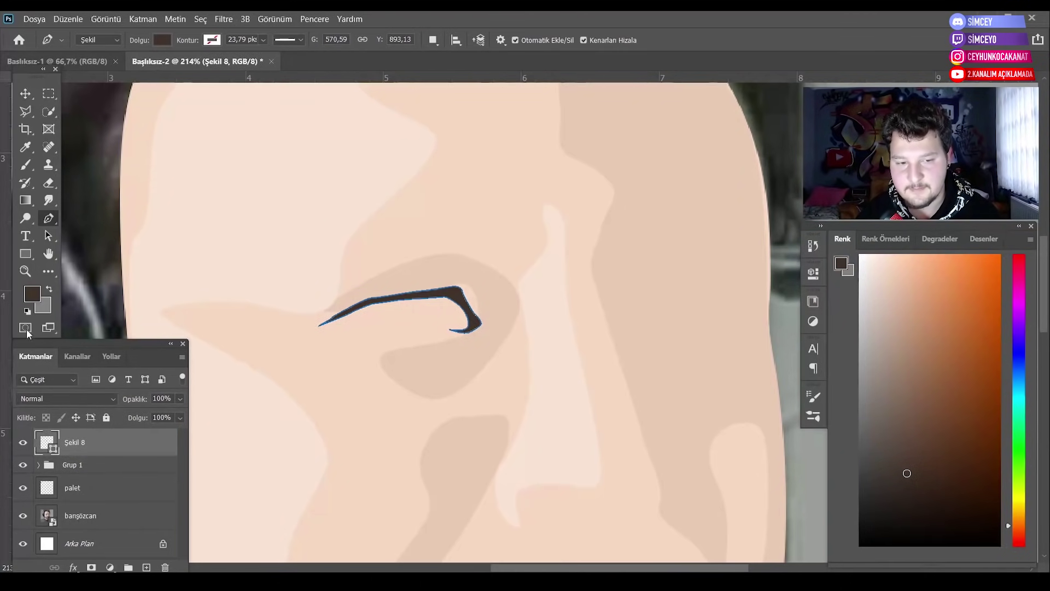
pyautogui.click(25, 271)
pyautogui.keyDown('alt'); pyautogui.click(290, 288); pyautogui.keyUp('alt')
pyautogui.moveTo(291, 288); pyautogui.dragTo(511, 310)
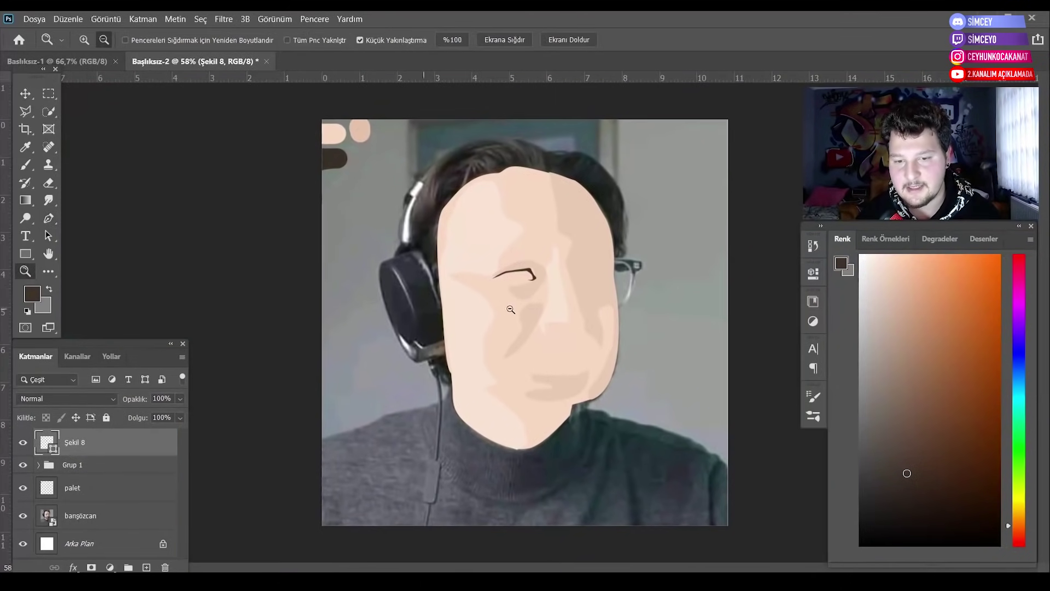
pyautogui.moveTo(526, 268); pyautogui.dragTo(579, 271)
# Hide the face shapes and set the eye shape's fill to #dff7ca.
pyautogui.click(24, 465)
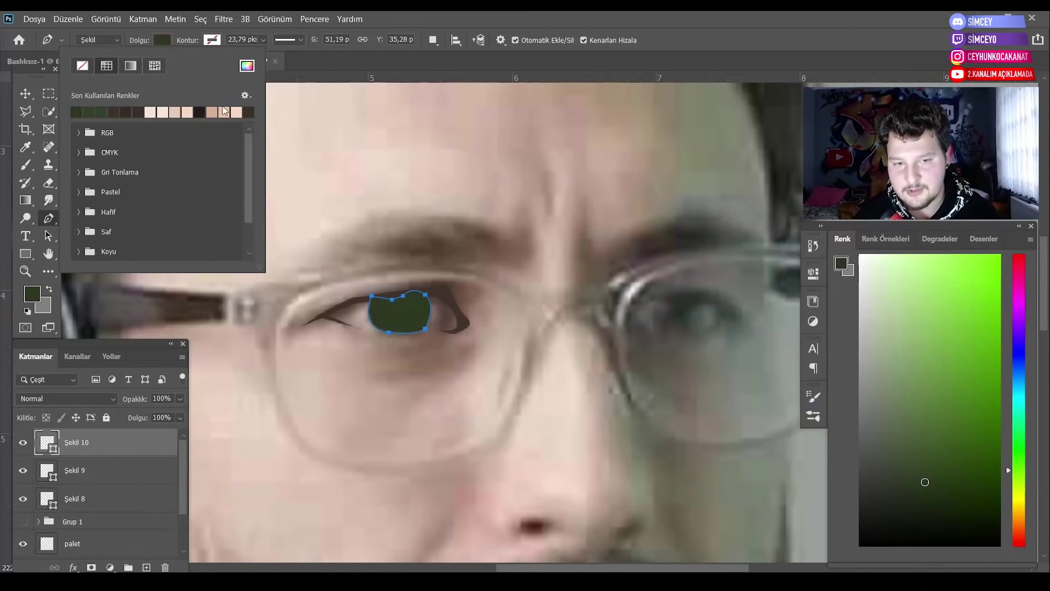
pyautogui.click(246, 66)
pyautogui.write('dff7ca')
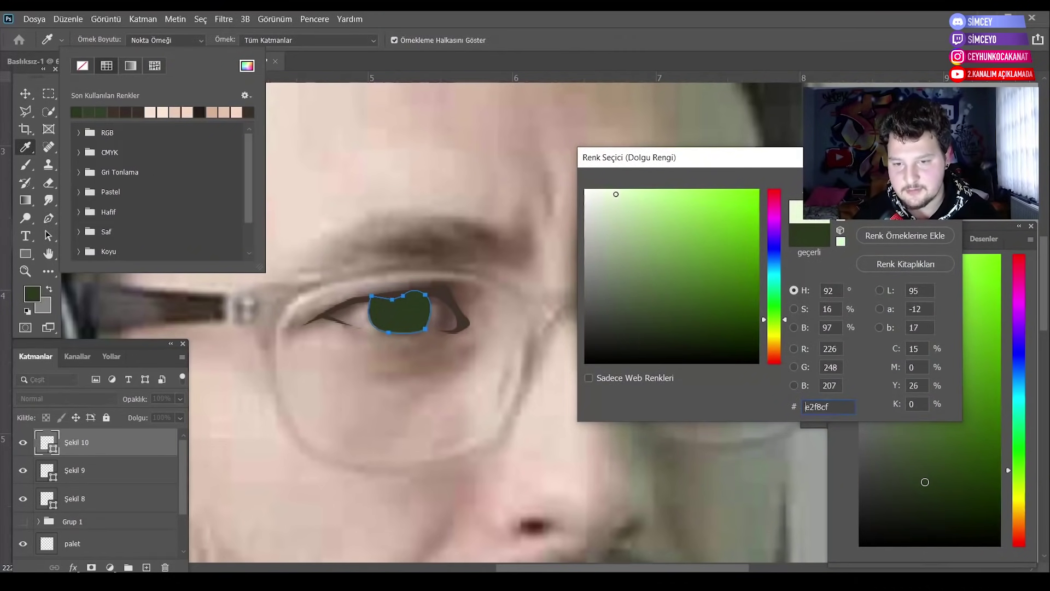
pyautogui.press('Return')
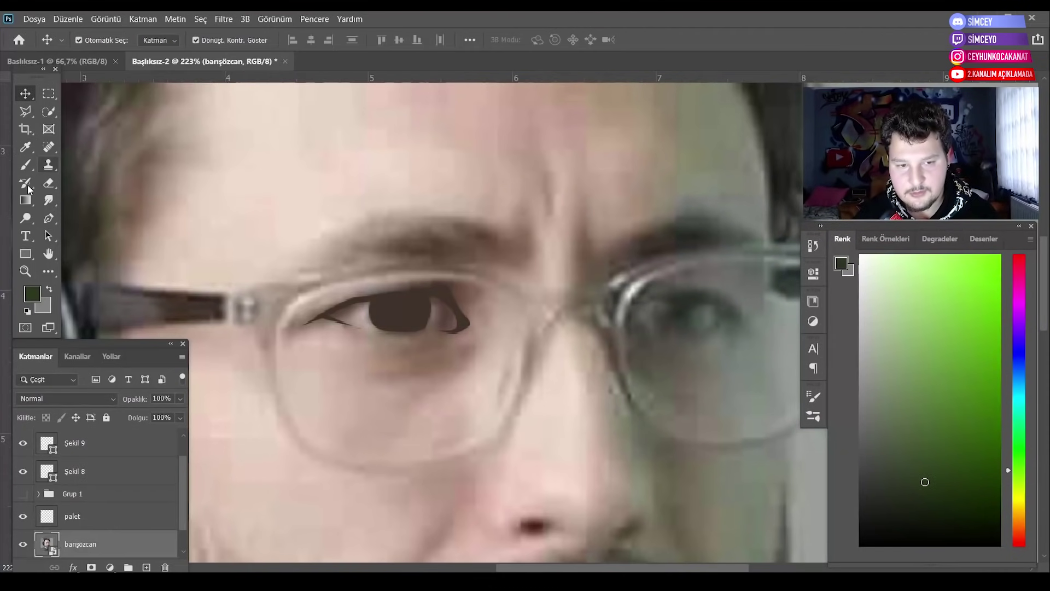
# Select a round pupil area with the Elliptical Marquee and fill it black on a new layer.
pyautogui.click(48, 216)
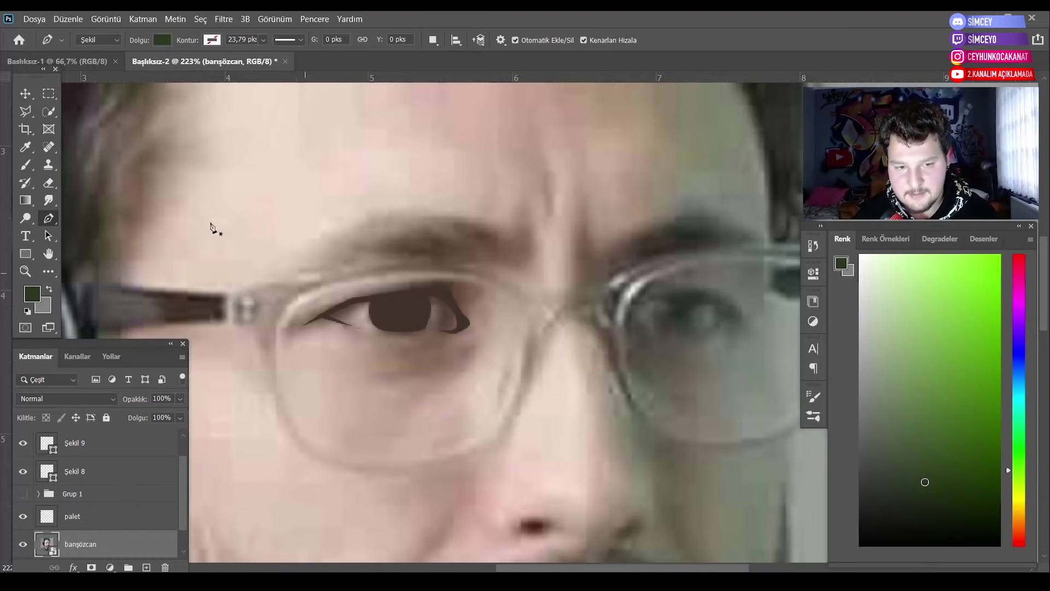
pyautogui.click(50, 98)
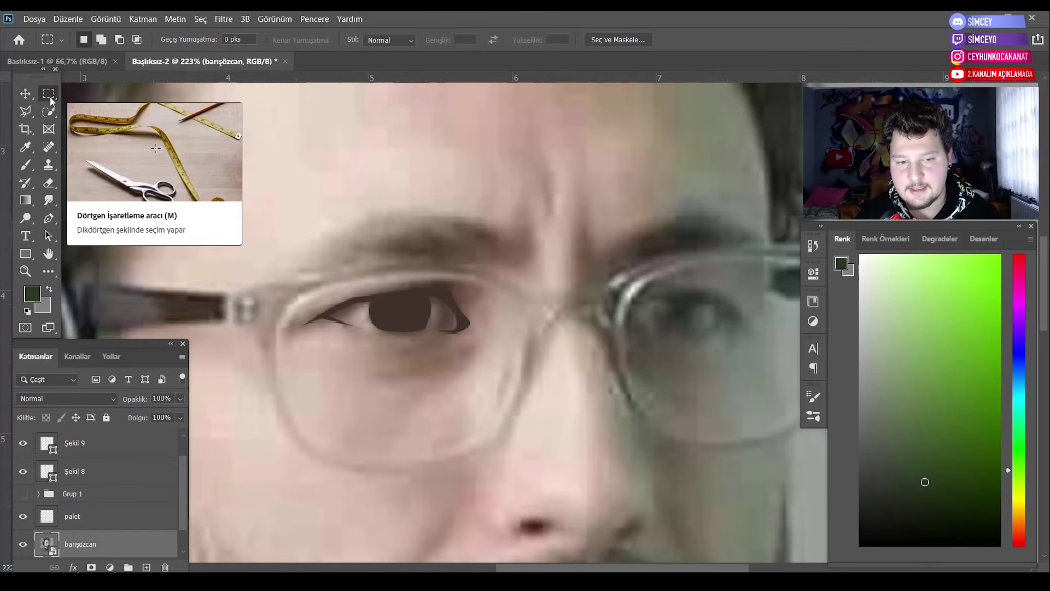
pyautogui.rightClick(50, 98)
pyautogui.click(87, 110)
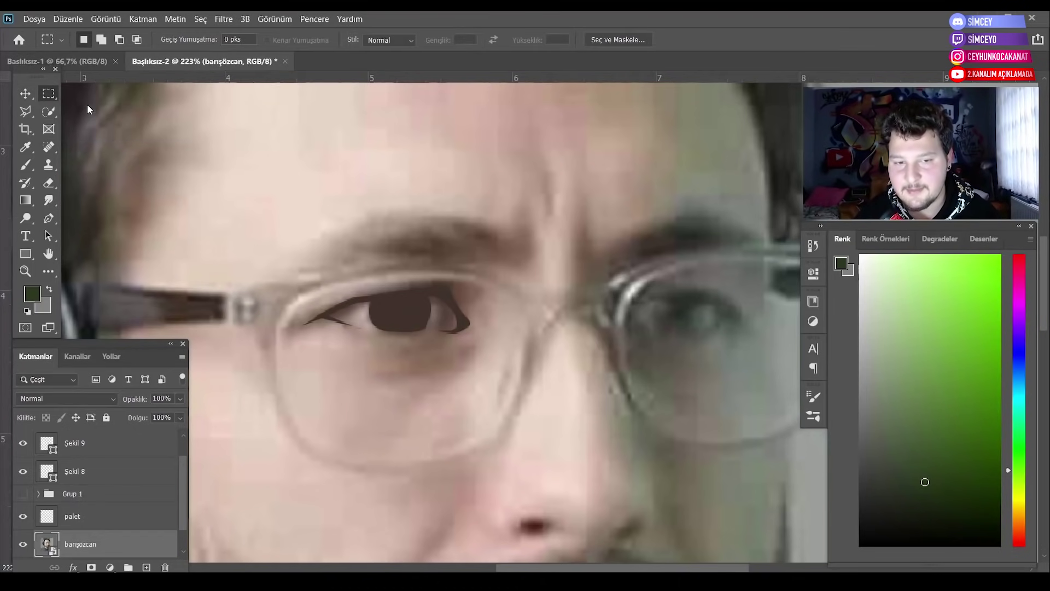
pyautogui.moveTo(391, 302); pyautogui.dragTo(414, 323)
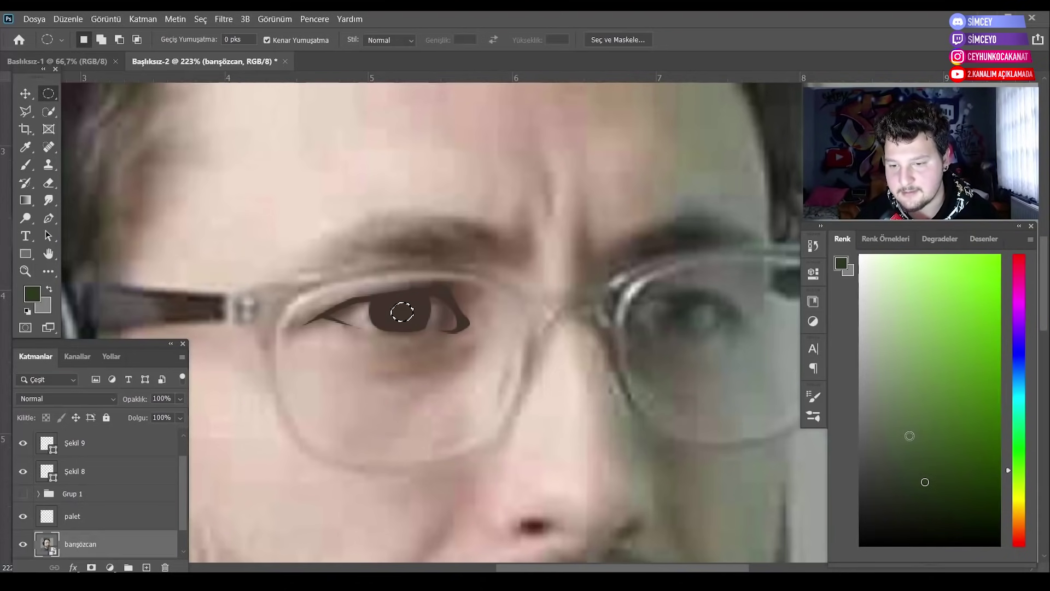
pyautogui.click(860, 545)
pyautogui.press('b')
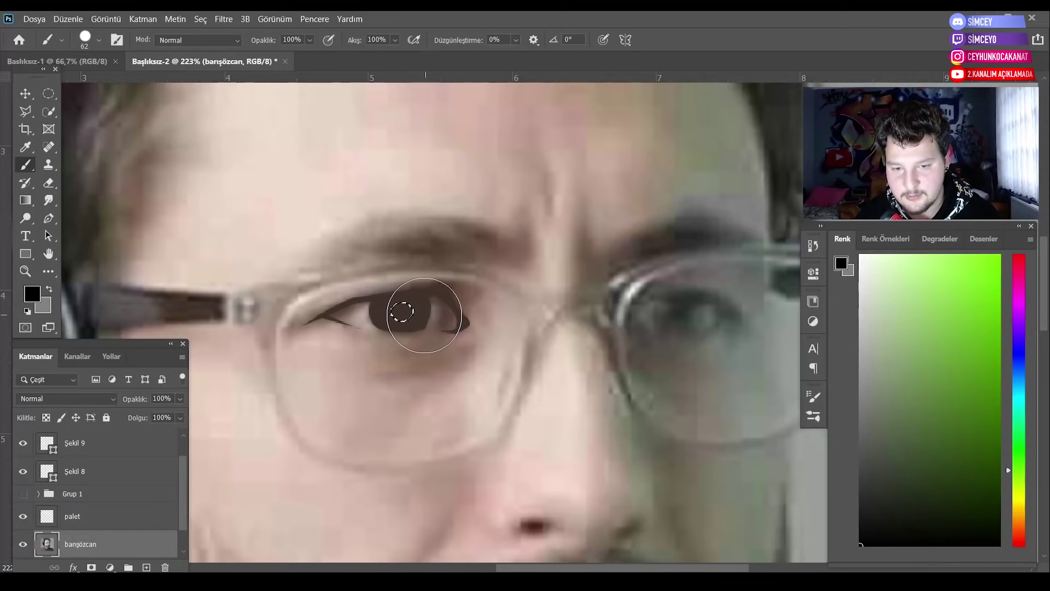
pyautogui.hotkey('ctrl', 'shift', 'alt', 'n')
pyautogui.click(402, 311)
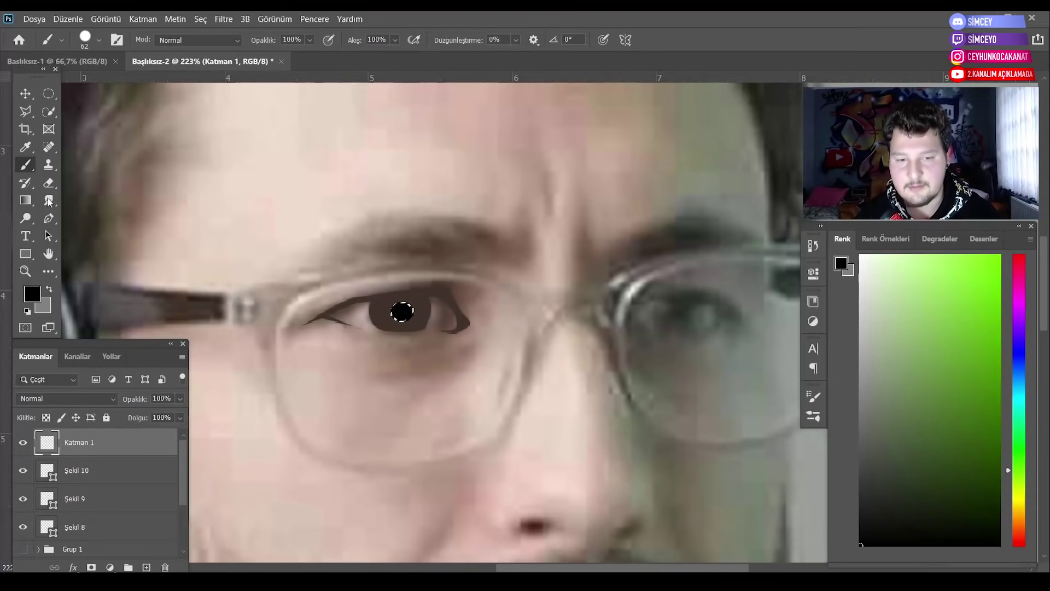
pyautogui.hotkey('ctrl', 't')
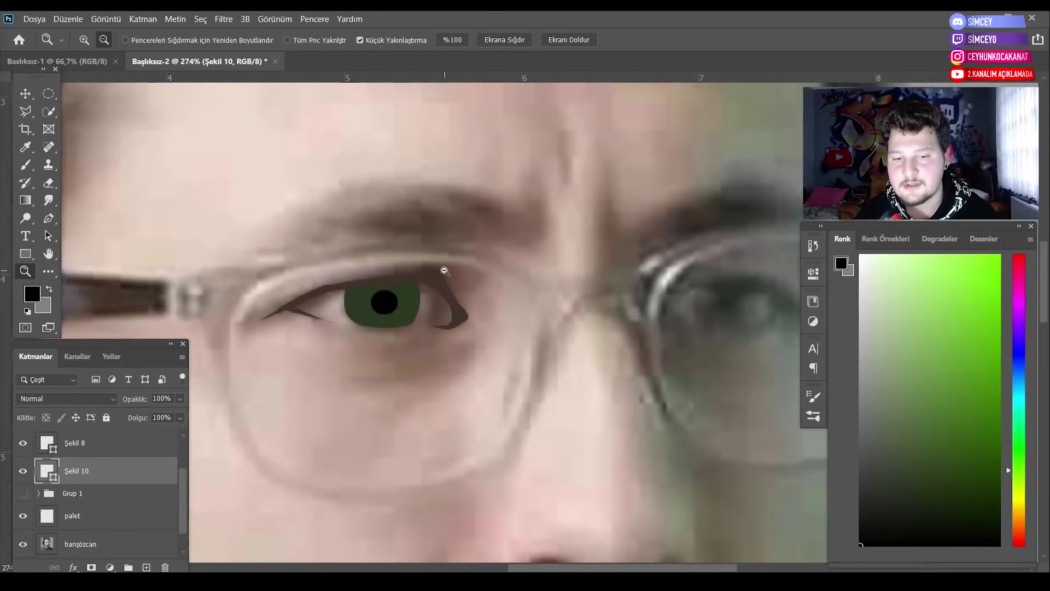
pyautogui.scroll(3, 402, 291)
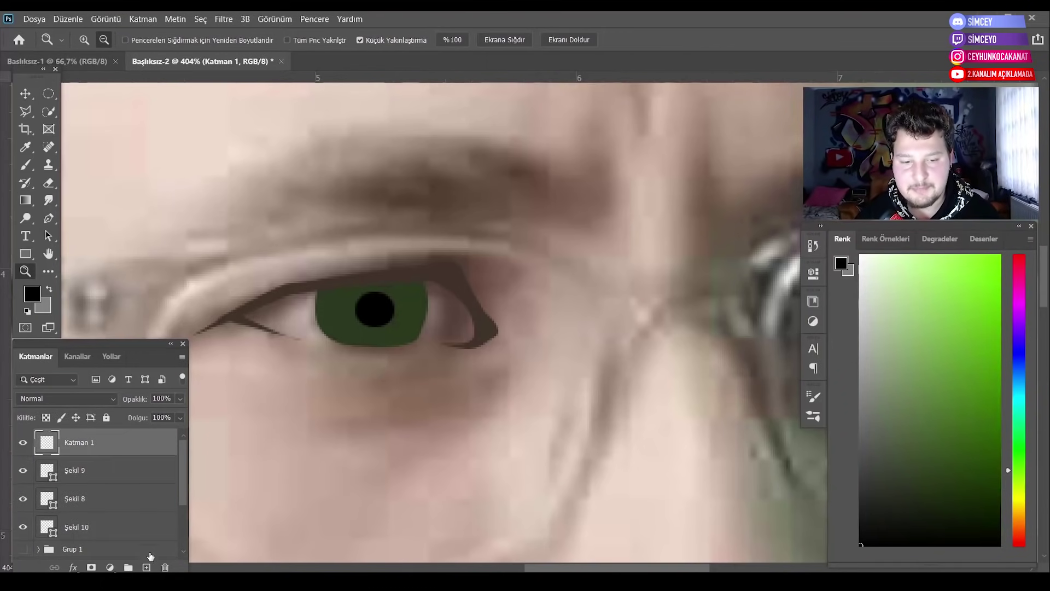
# Draw a small Pen shape on the pupil and fill it with white #ffffff.
pyautogui.click(49, 218)
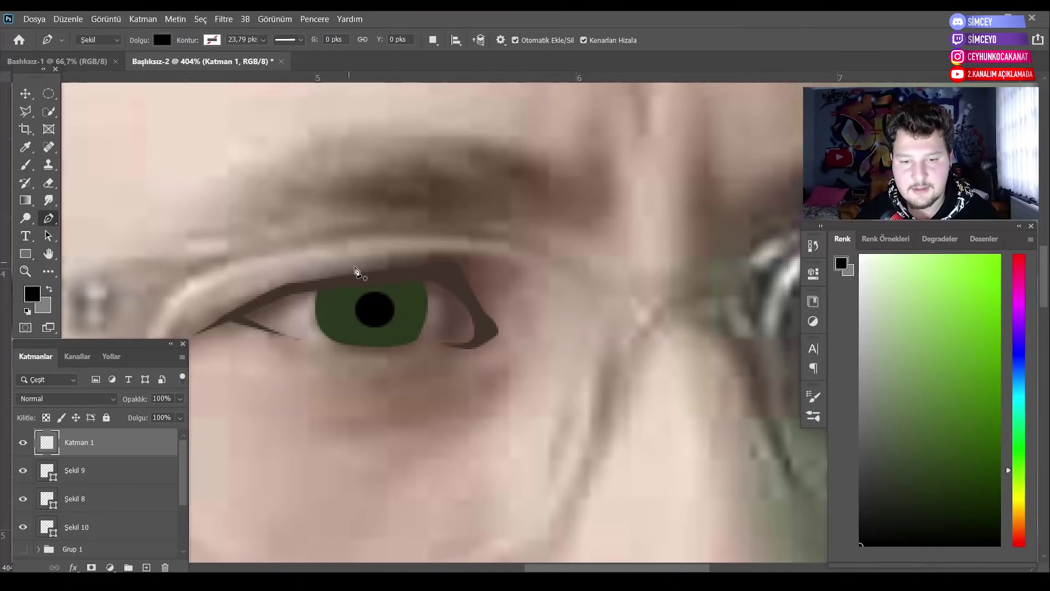
pyautogui.click(395, 292)
pyautogui.click(408, 302)
pyautogui.click(383, 298)
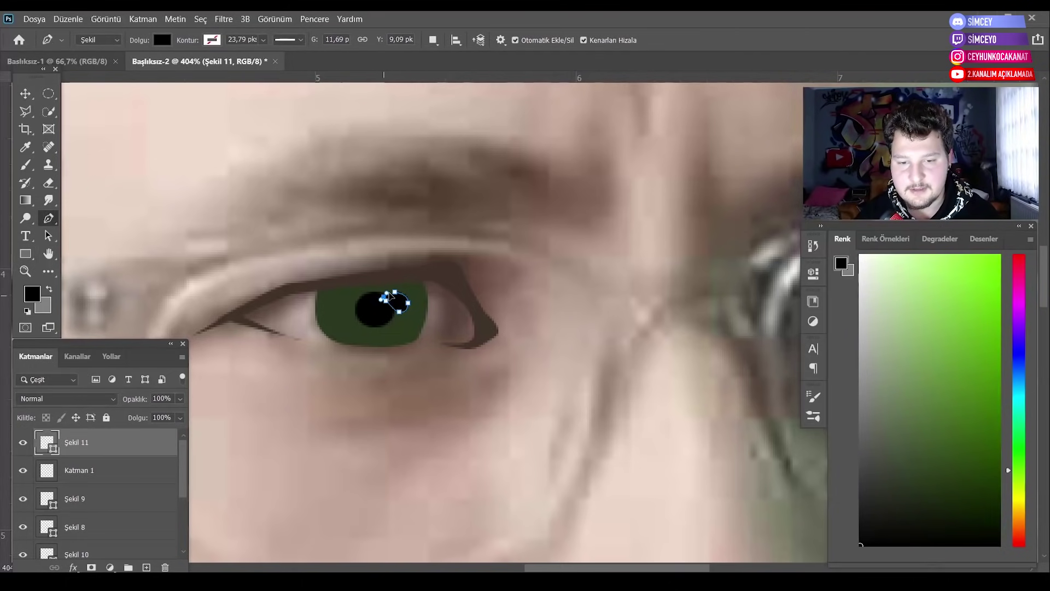
pyautogui.click(162, 40)
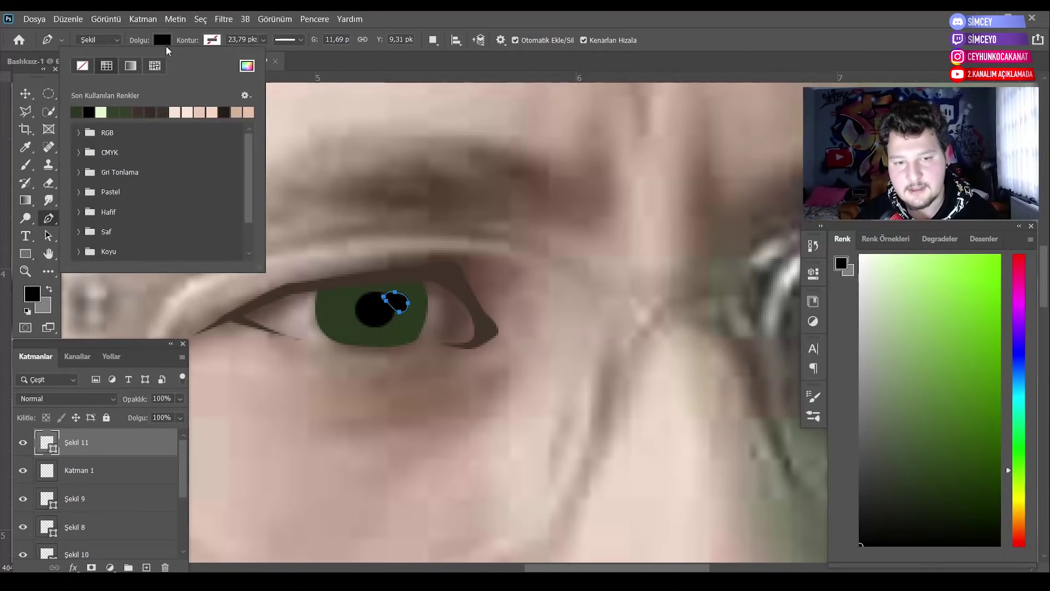
pyautogui.click(101, 112)
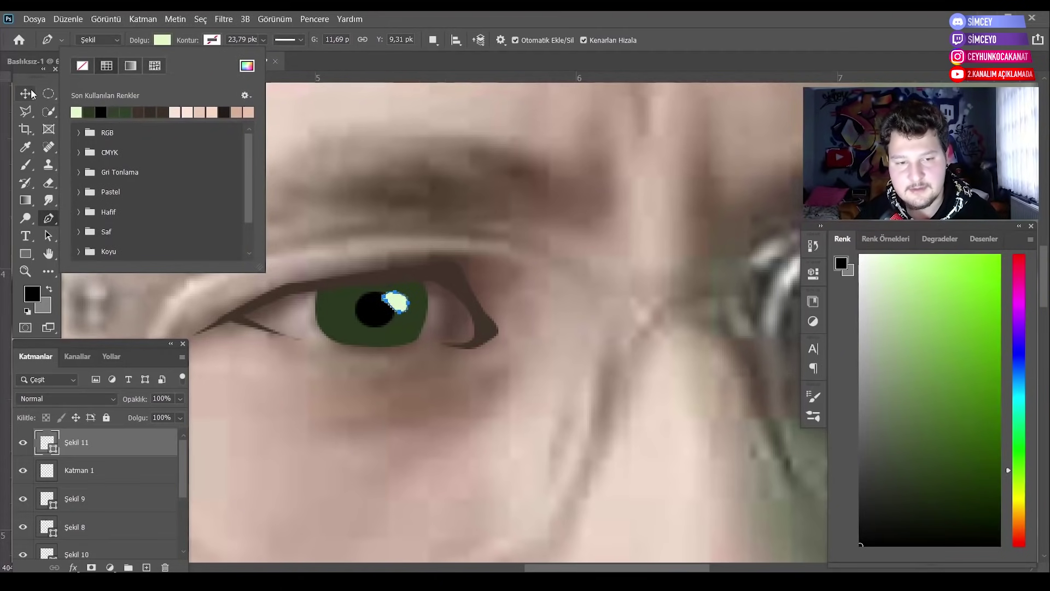
pyautogui.click(247, 65)
pyautogui.write('ffffff')
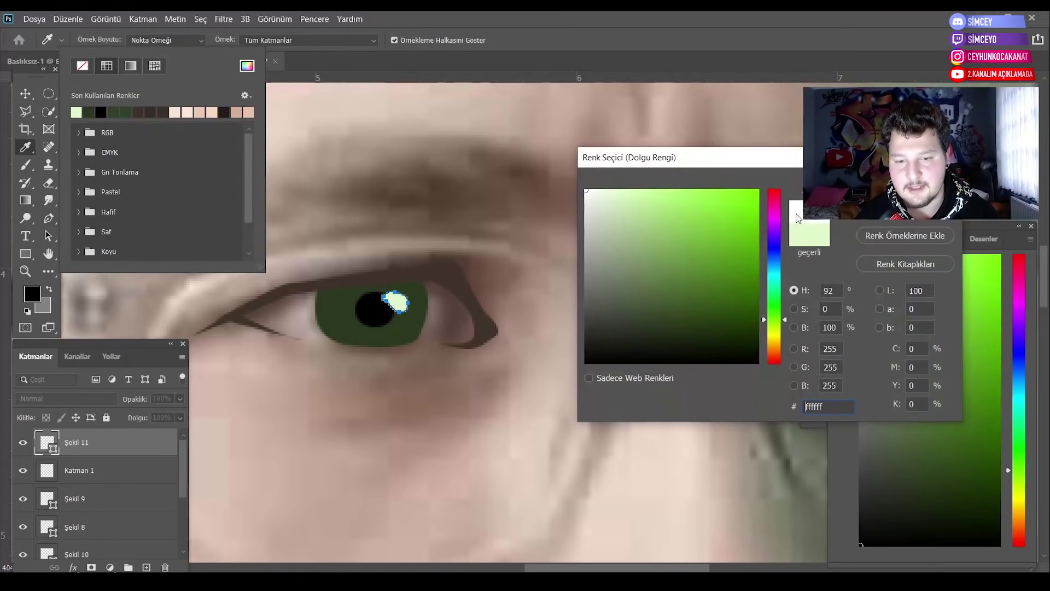
pyautogui.press('Return')
# Shrink the white highlight to about 70% with Free Transform and commit it.
pyautogui.press('z')
pyautogui.click(352, 221)
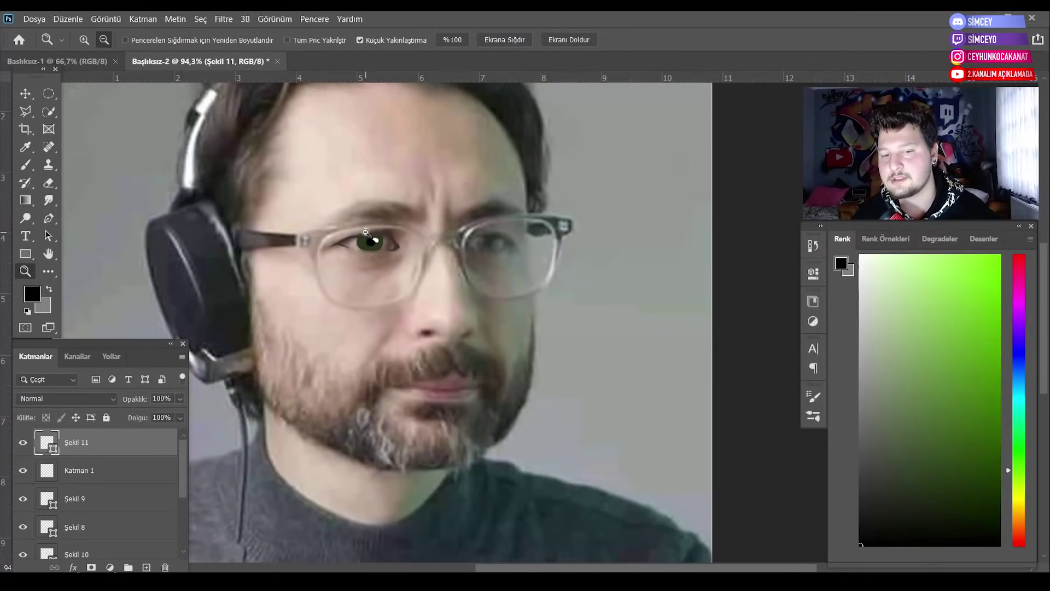
pyautogui.click(374, 257)
pyautogui.click(25, 95)
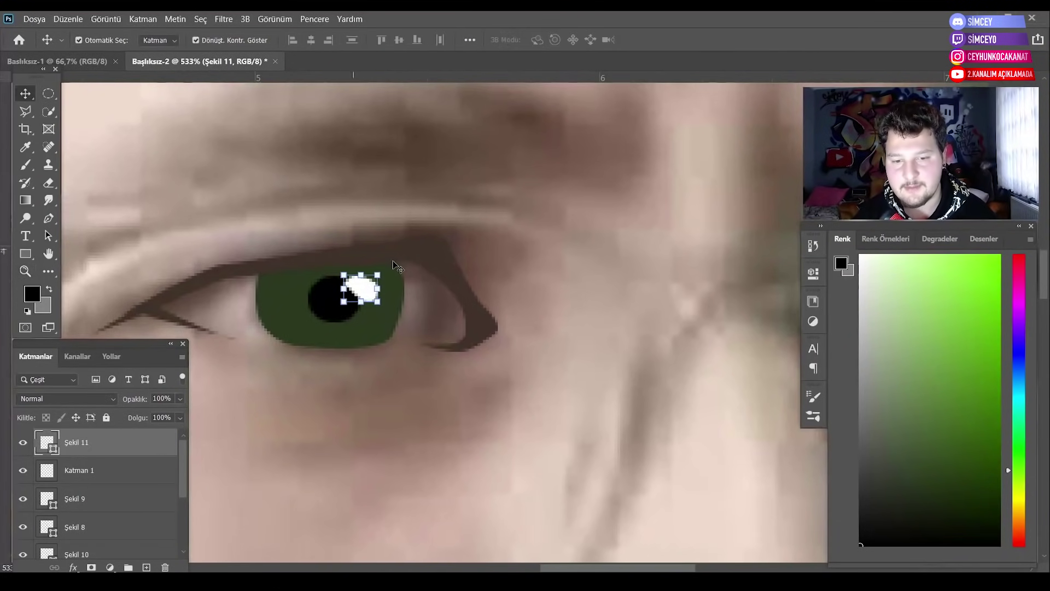
pyautogui.moveTo(380, 268); pyautogui.dragTo(373, 280)
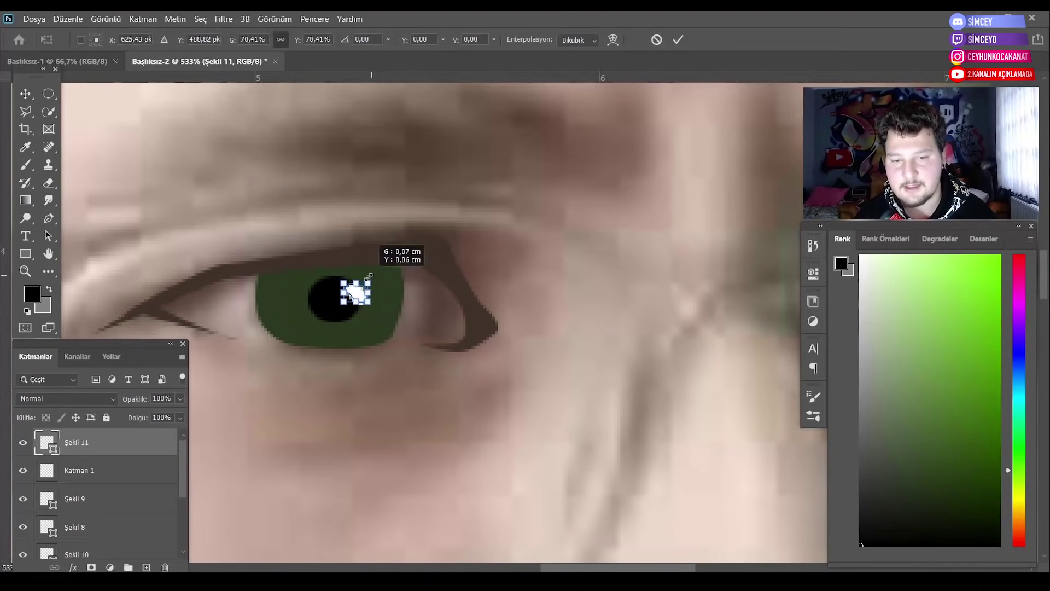
pyautogui.press('Up')
pyautogui.click(678, 42)
pyautogui.press('z')
pyautogui.scroll(-5, 362, 297)
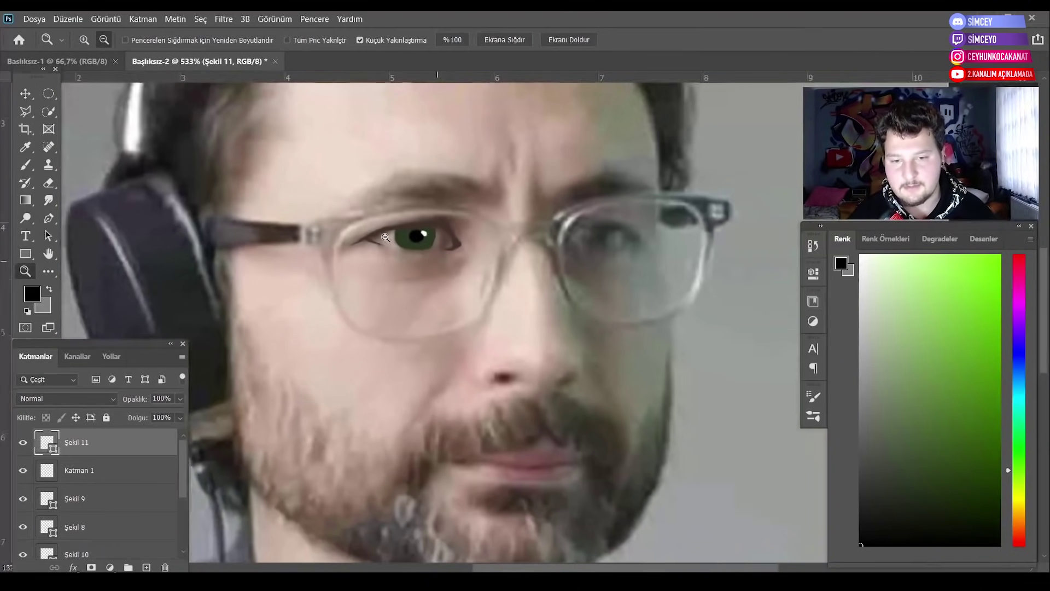
pyautogui.scroll(-2, 81, 506)
pyautogui.scroll(-1, 81, 506)
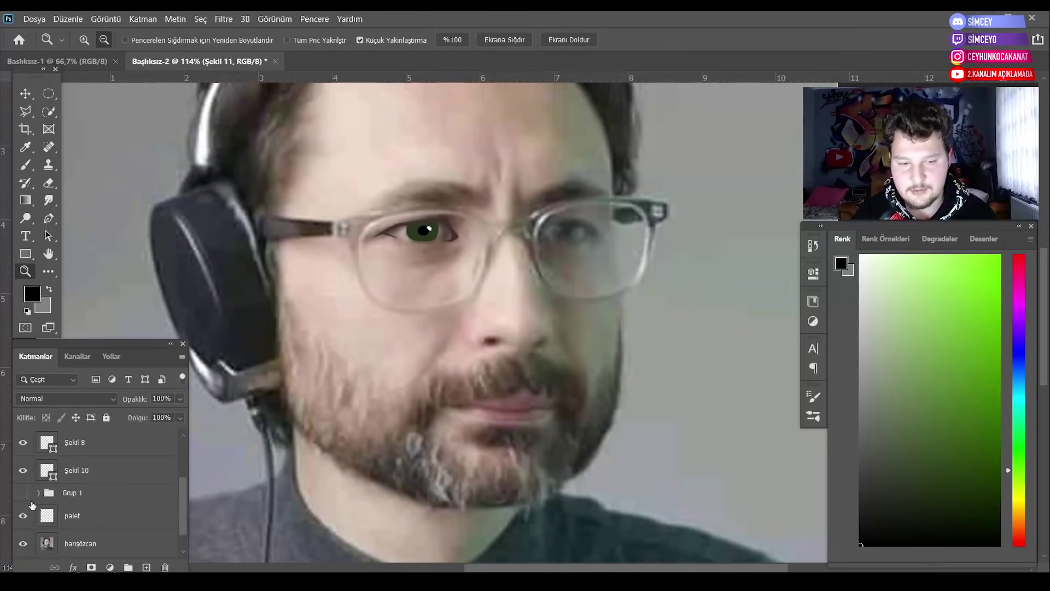
# Show the face shapes group again, select the iris shape layer and try a quick selection around the eye.
pyautogui.click(23, 492)
pyautogui.scroll(-3, 392, 286)
pyautogui.scroll(-2, 393, 286)
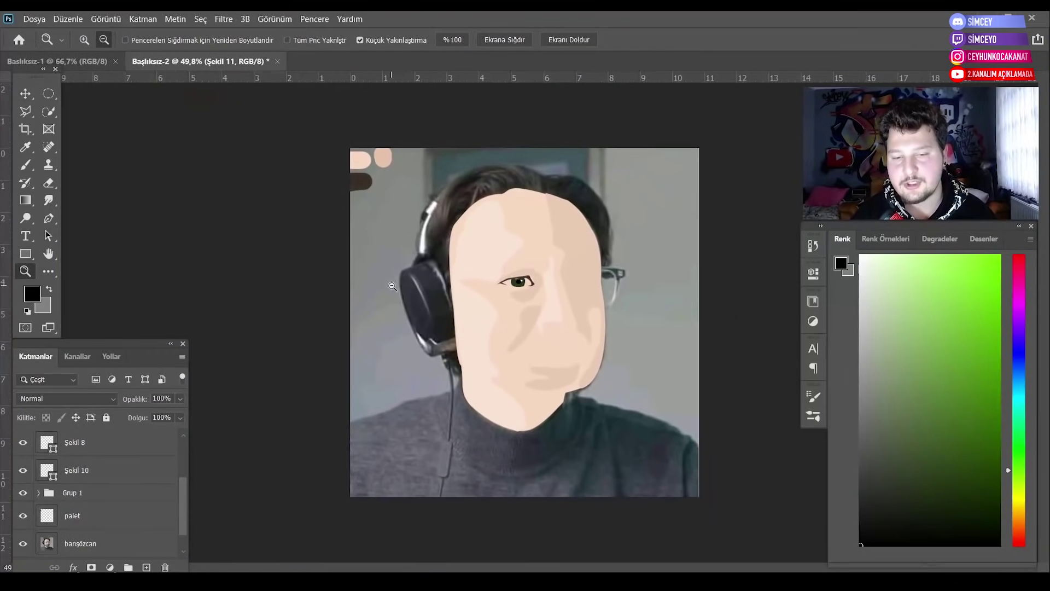
pyautogui.scroll(10, 540, 281)
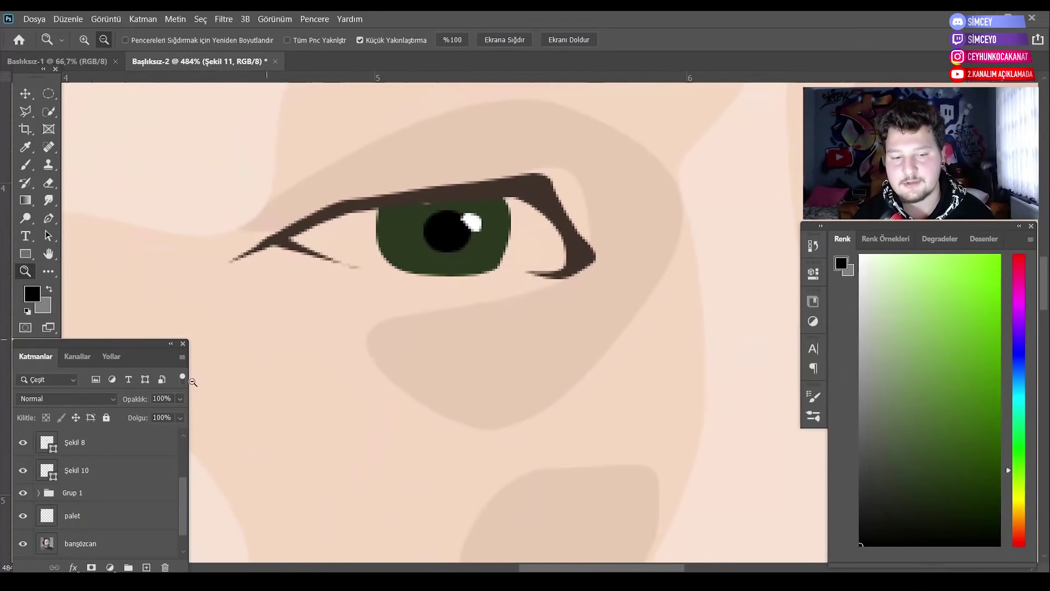
pyautogui.scroll(3, 117, 480)
pyautogui.click(120, 480)
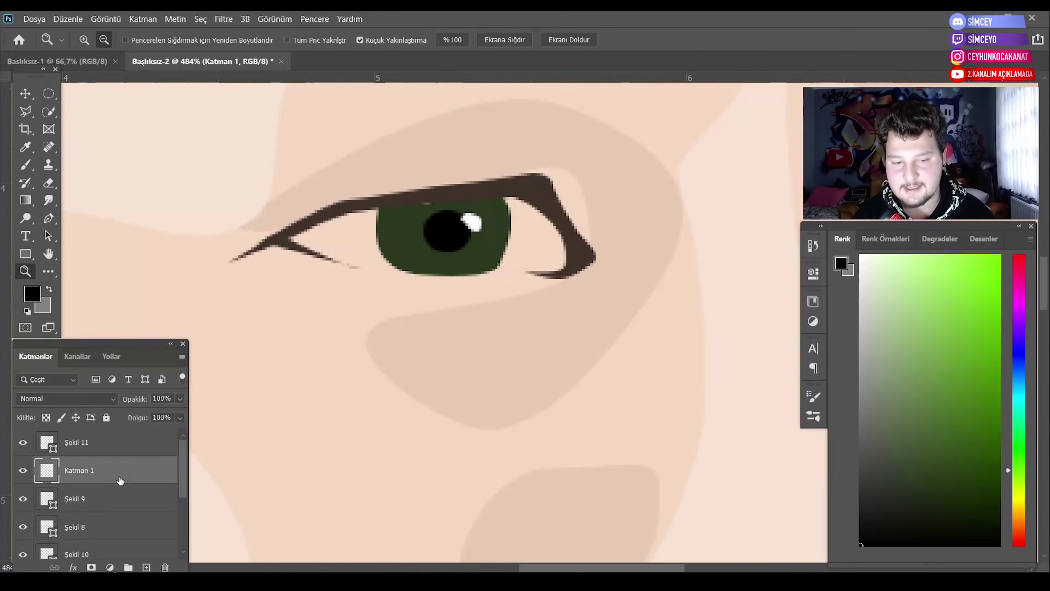
pyautogui.click(26, 94)
pyautogui.click(121, 543)
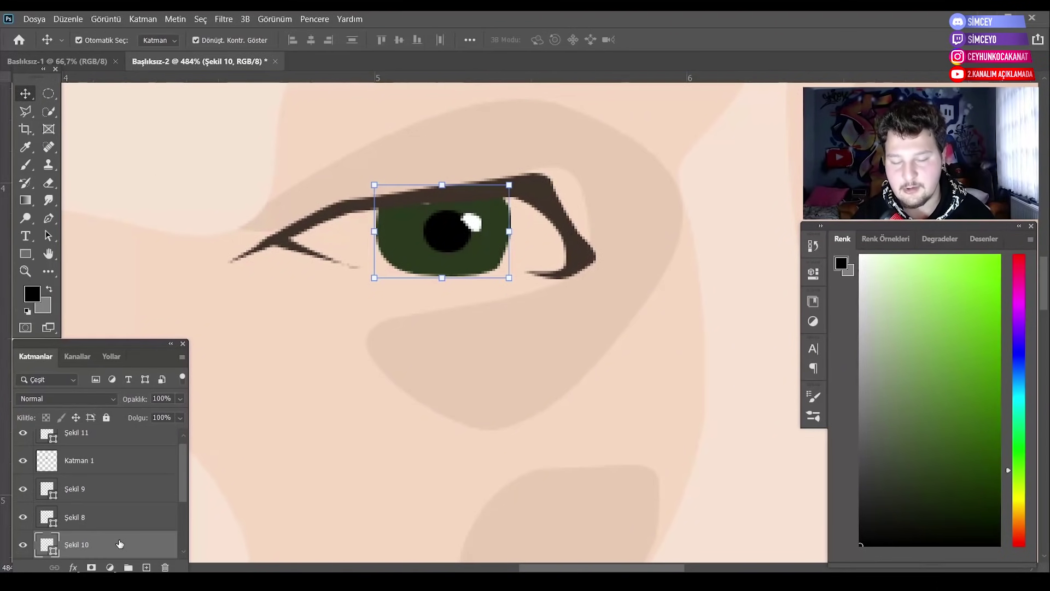
pyautogui.click(48, 111)
pyautogui.moveTo(378, 257)
pyautogui.mouseDown()
pyautogui.moveTo(413, 223)
pyautogui.moveTo(322, 249)
pyautogui.mouseUp()
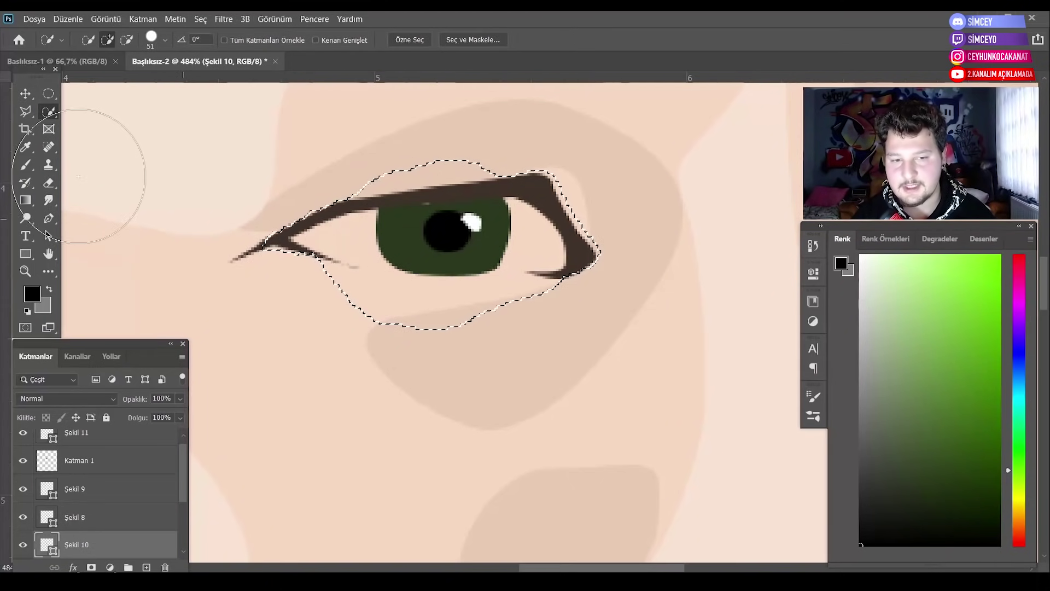
pyautogui.click(26, 94)
pyautogui.moveTo(288, 197); pyautogui.dragTo(403, 253)
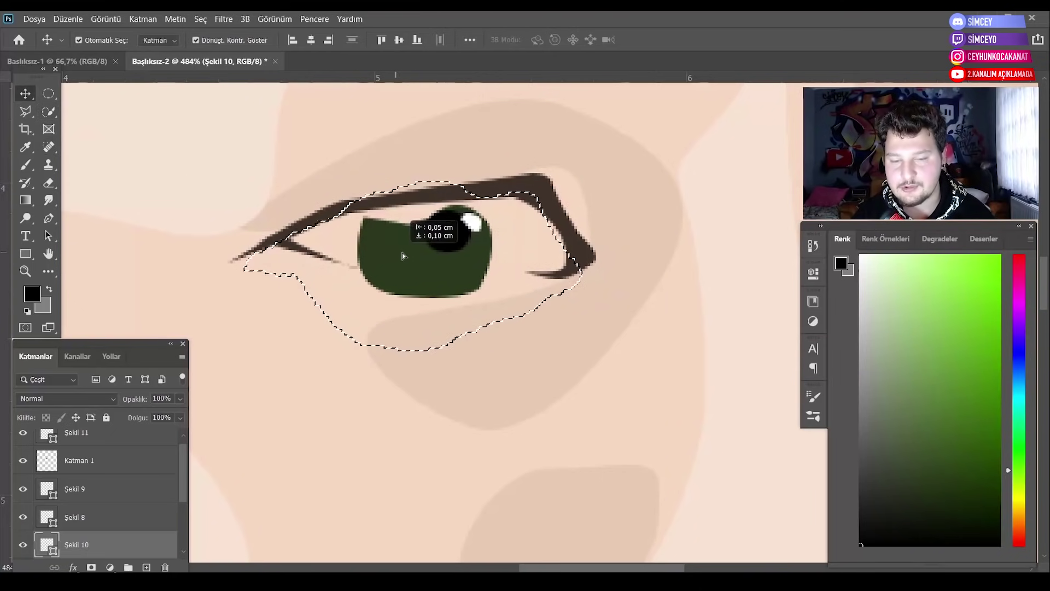
pyautogui.hotkey('ctrl', 'z')
# Rasterize the Şekil 10 eye layer and quick-select just the green iris.
pyautogui.press('b')
pyautogui.click(388, 256)
pyautogui.press('Escape')
pyautogui.press('v')
pyautogui.hotkey('ctrl', 'd')
pyautogui.rightClick(124, 544)
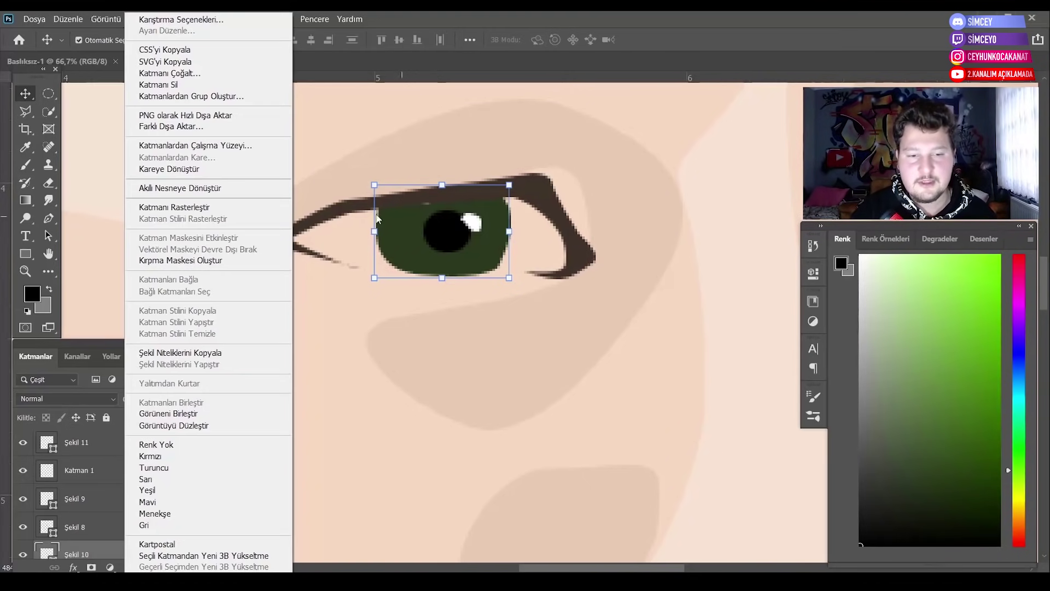
pyautogui.click(266, 211)
pyautogui.press('w')
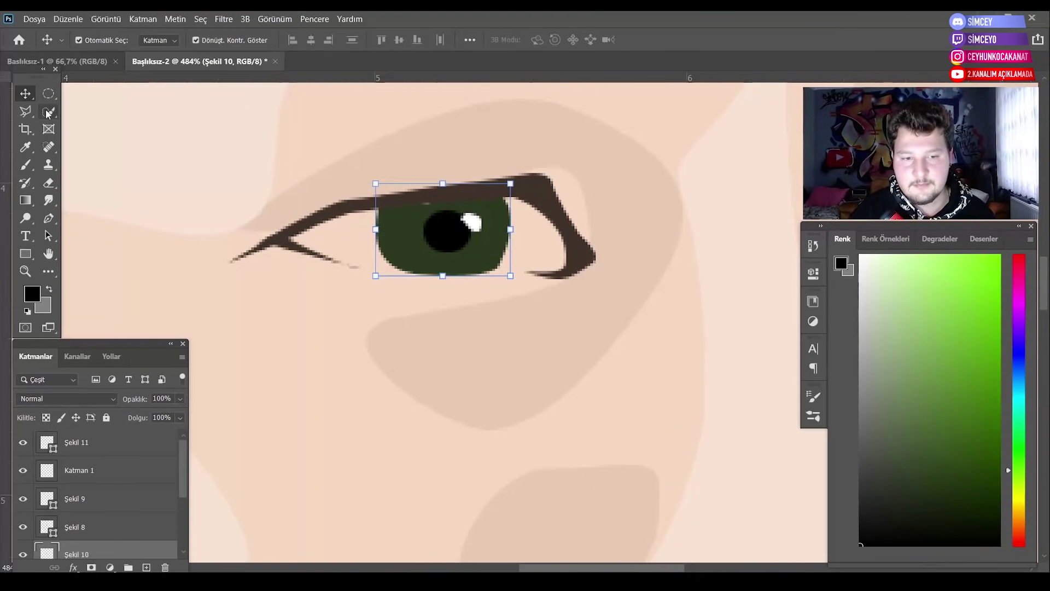
pyautogui.click(446, 238)
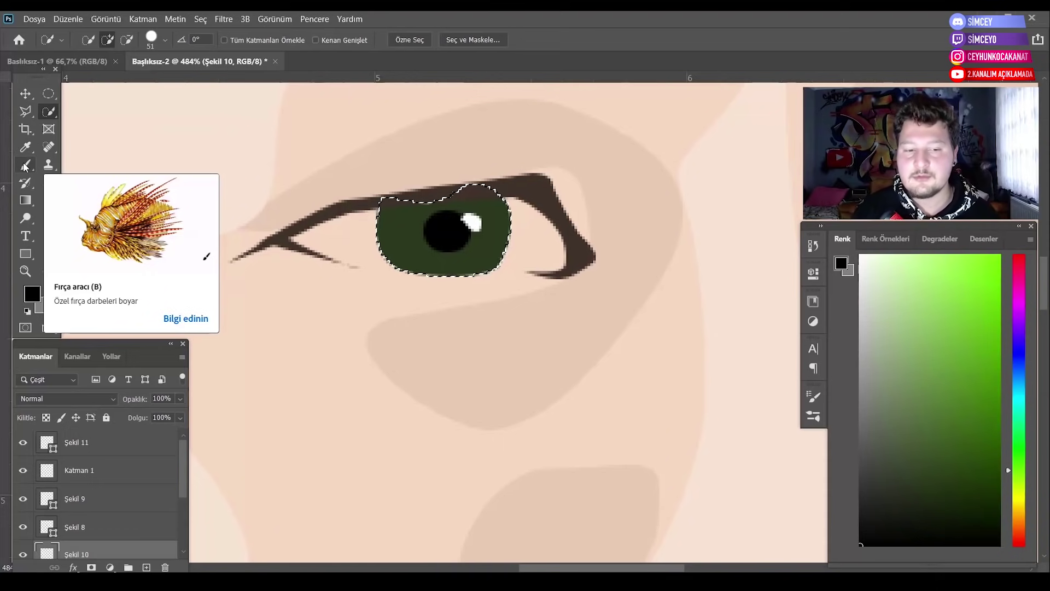
# Choose a soft round brush with 0% hardness and a dark near-black paint colour.
pyautogui.click(26, 183)
pyautogui.click(99, 42)
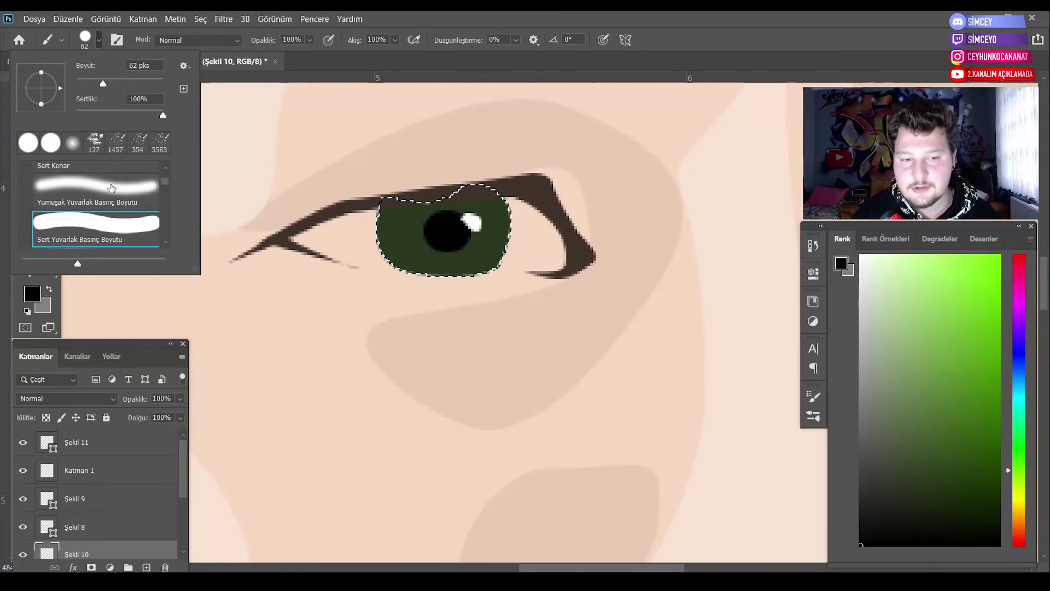
pyautogui.click(112, 188)
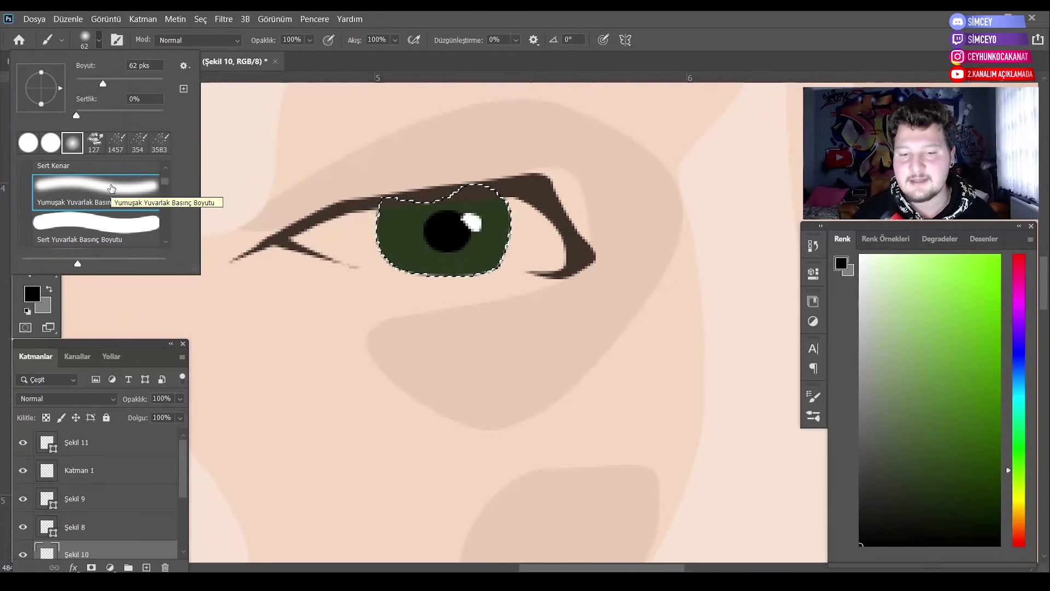
pyautogui.click(894, 520)
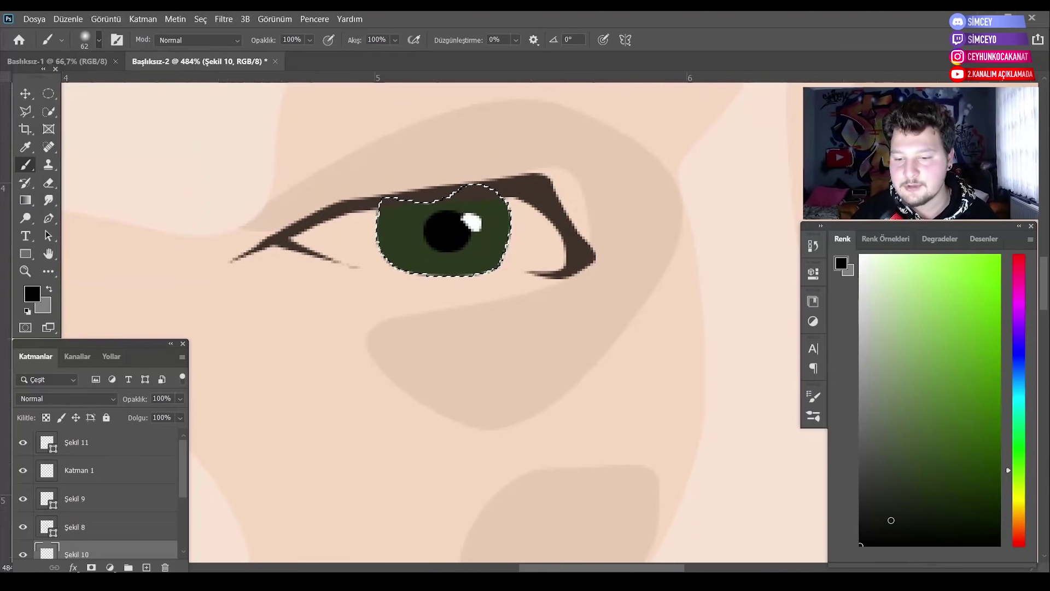
pyautogui.moveTo(892, 520); pyautogui.dragTo(900, 507)
pyautogui.moveTo(416, 241)
pyautogui.mouseDown()
pyautogui.moveTo(486, 258)
pyautogui.moveTo(481, 235)
pyautogui.mouseUp()
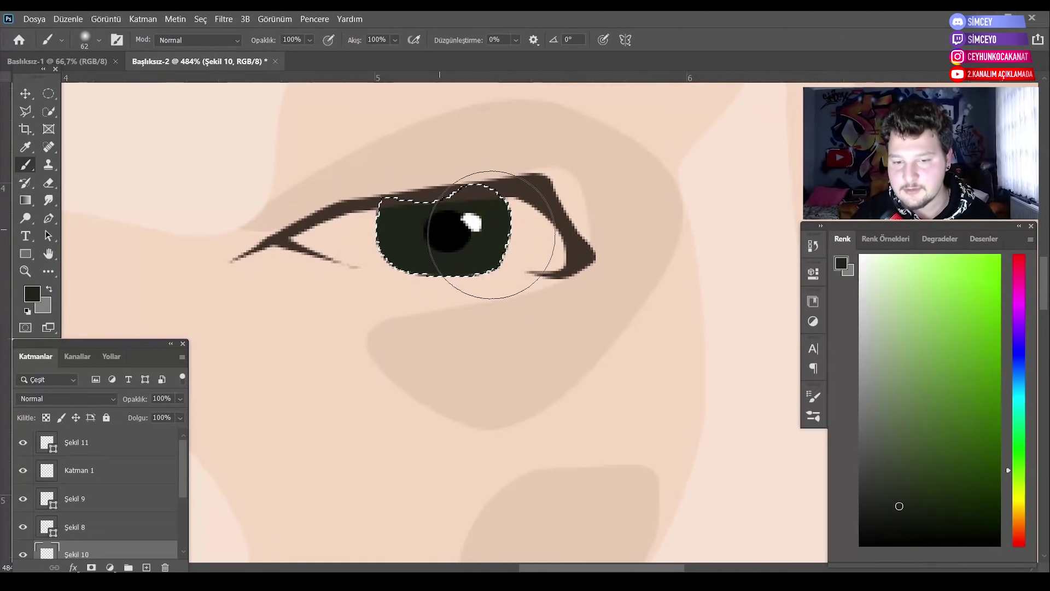
pyautogui.hotkey('ctrl', 'z')
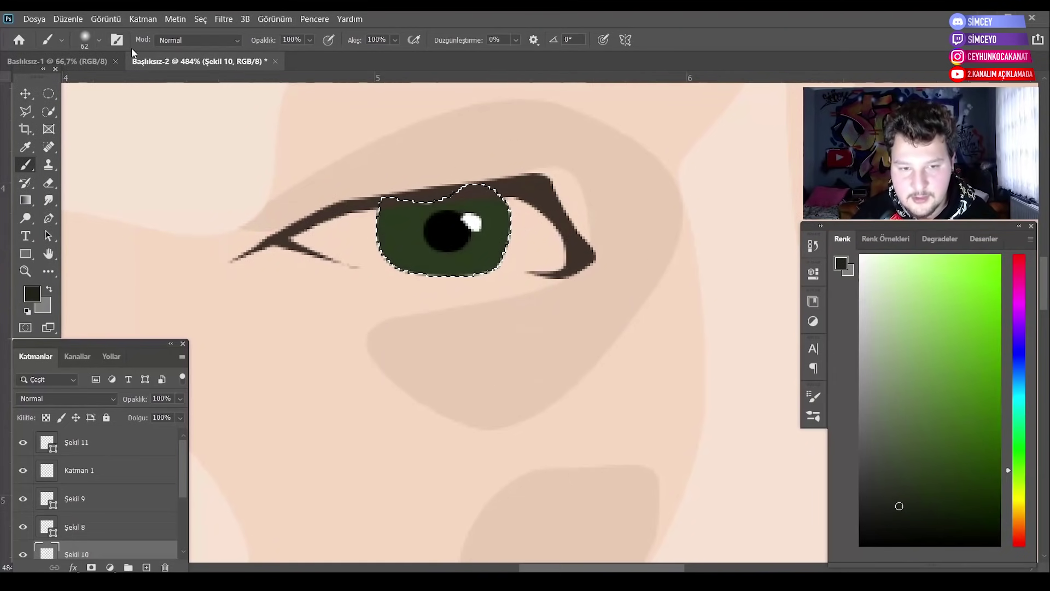
# Paint dark shading along the iris edge with a 37 px brush, add mid green, then deselect.
pyautogui.click(99, 40)
pyautogui.click(91, 80)
pyautogui.click(381, 287)
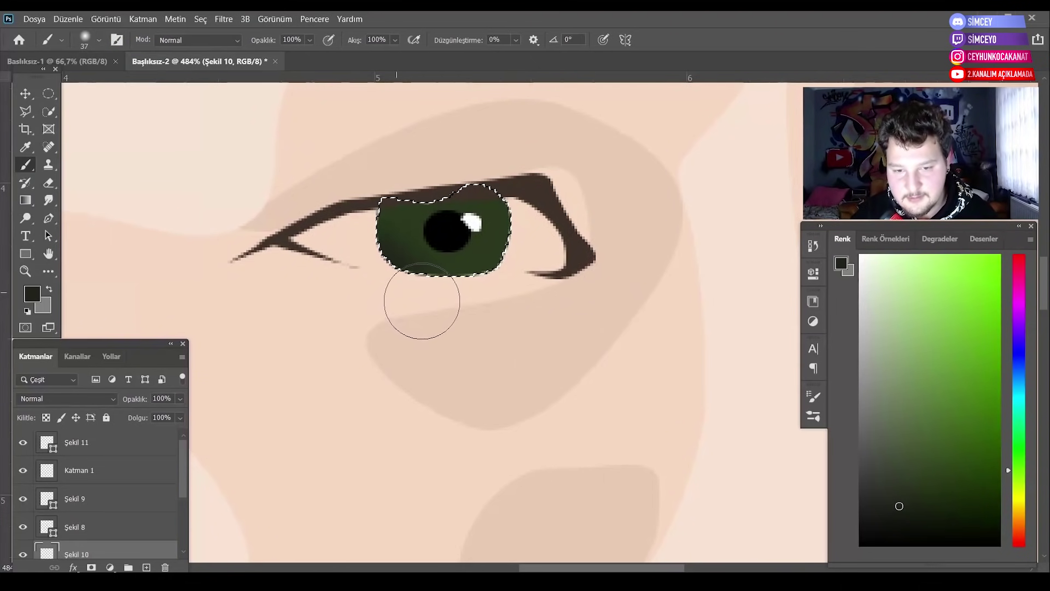
pyautogui.click(922, 425)
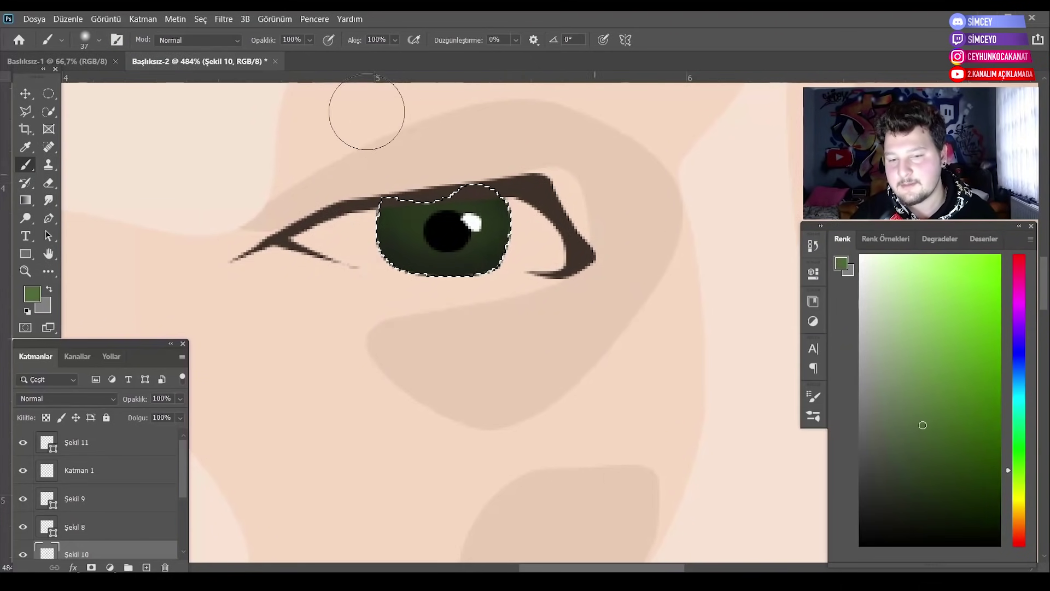
pyautogui.press('[')
pyautogui.press('[')
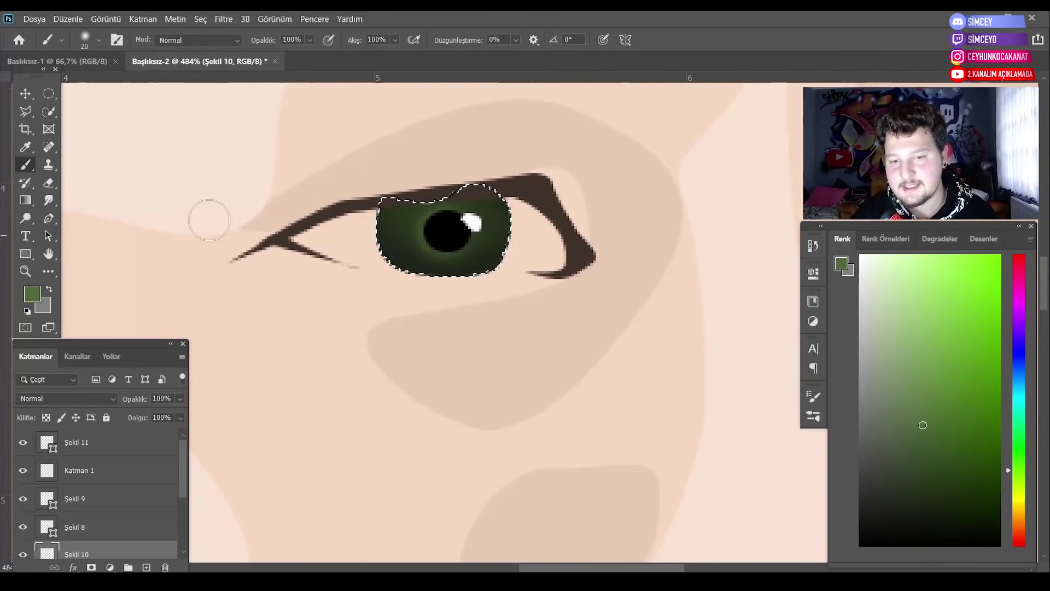
pyautogui.click(25, 109)
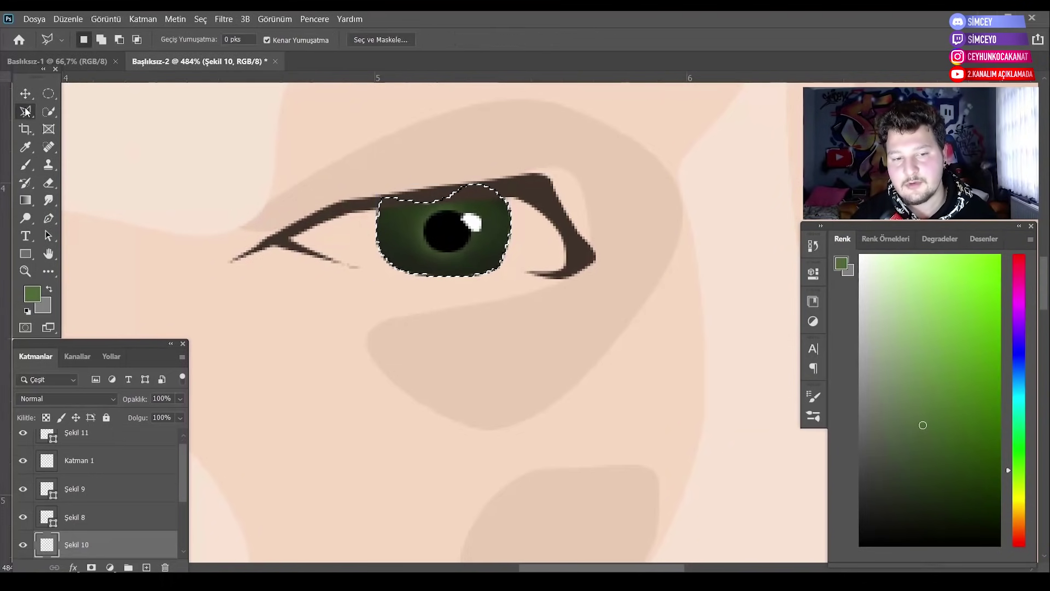
pyautogui.rightClick(369, 211)
pyautogui.click(369, 212)
pyautogui.click(26, 271)
pyautogui.keyDown('alt'); pyautogui.click(310, 239); pyautogui.keyUp('alt')
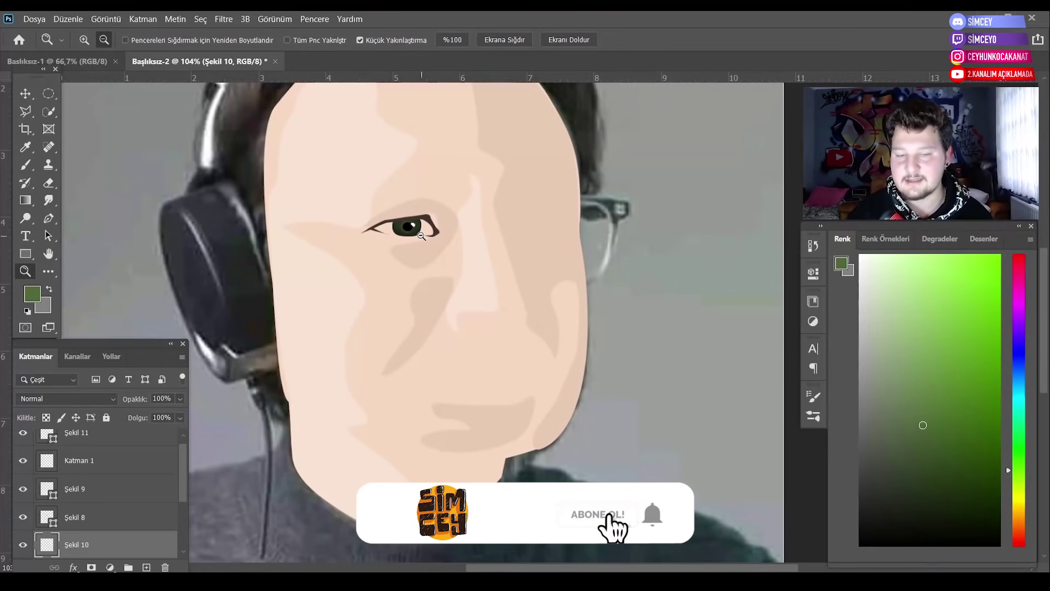
# Hide Grup 1 to reveal the photo and start a Pen shape curving along the eyelid.
pyautogui.moveTo(422, 234); pyautogui.dragTo(481, 236)
pyautogui.scroll(-3, 98, 493)
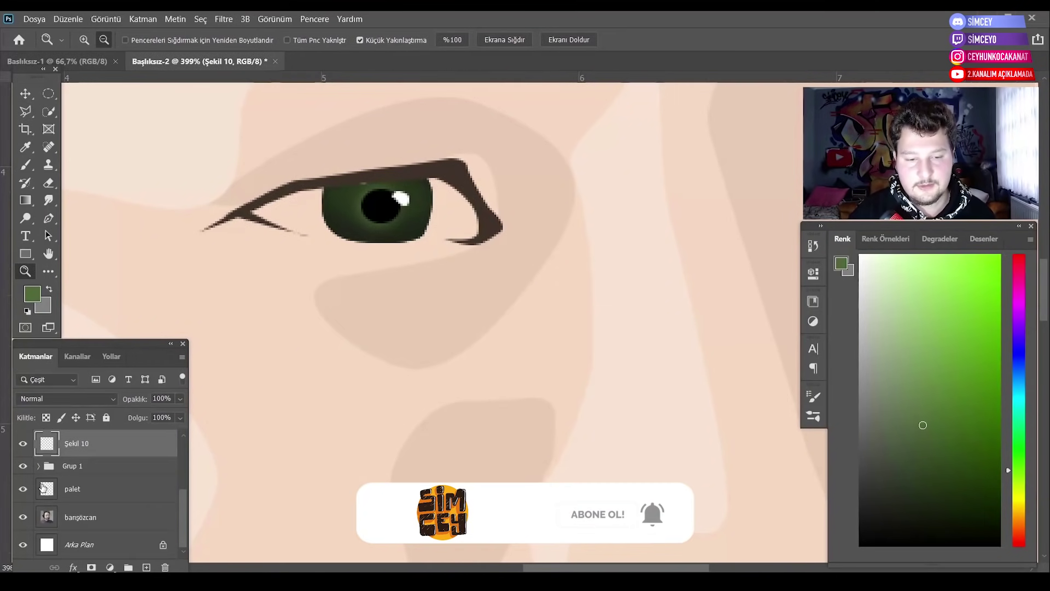
pyautogui.click(23, 466)
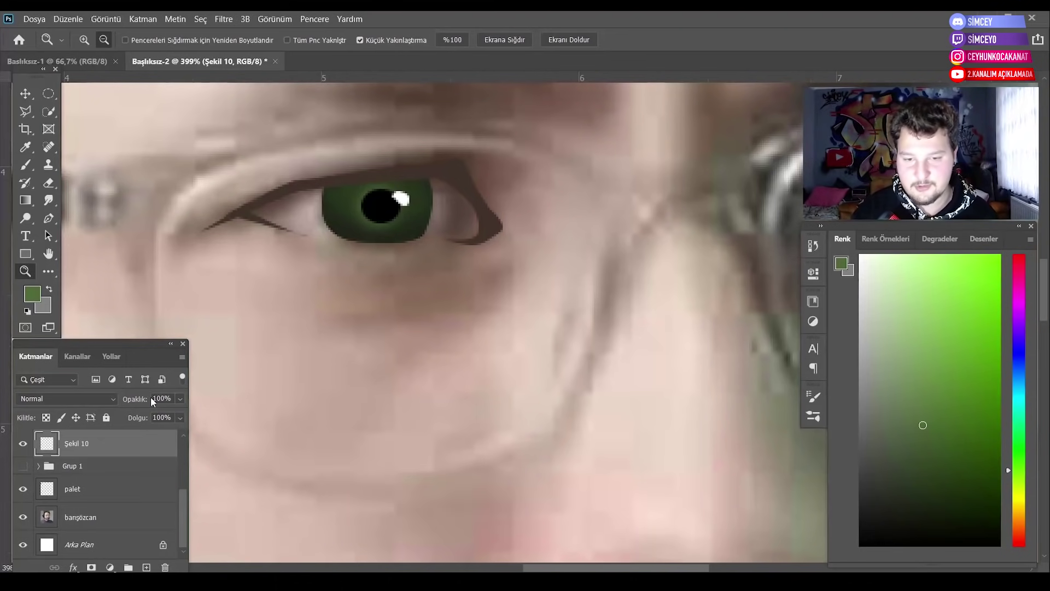
pyautogui.click(49, 219)
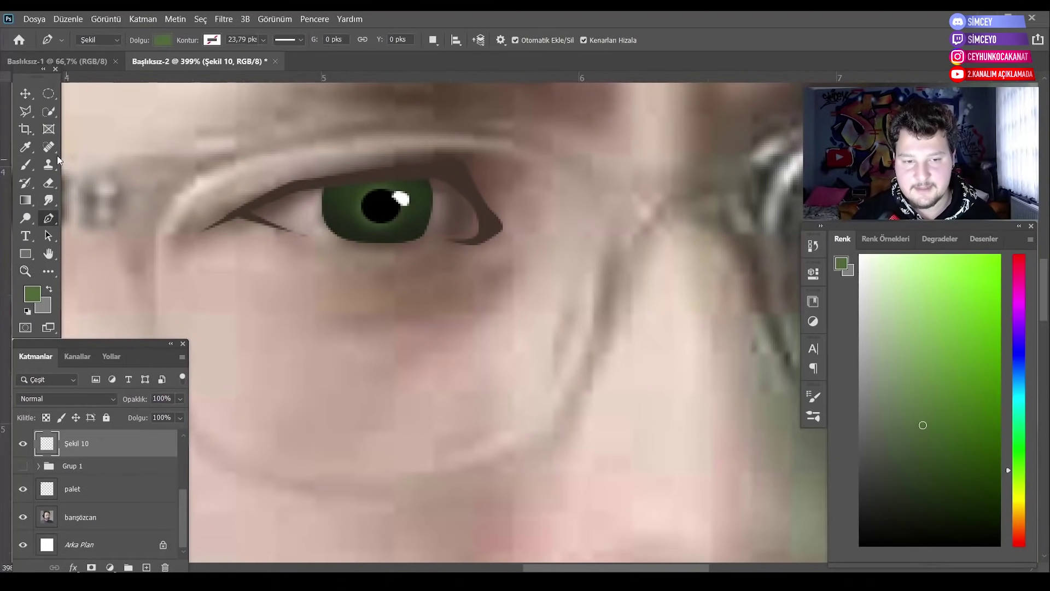
pyautogui.click(436, 175)
pyautogui.moveTo(446, 240); pyautogui.dragTo(441, 254)
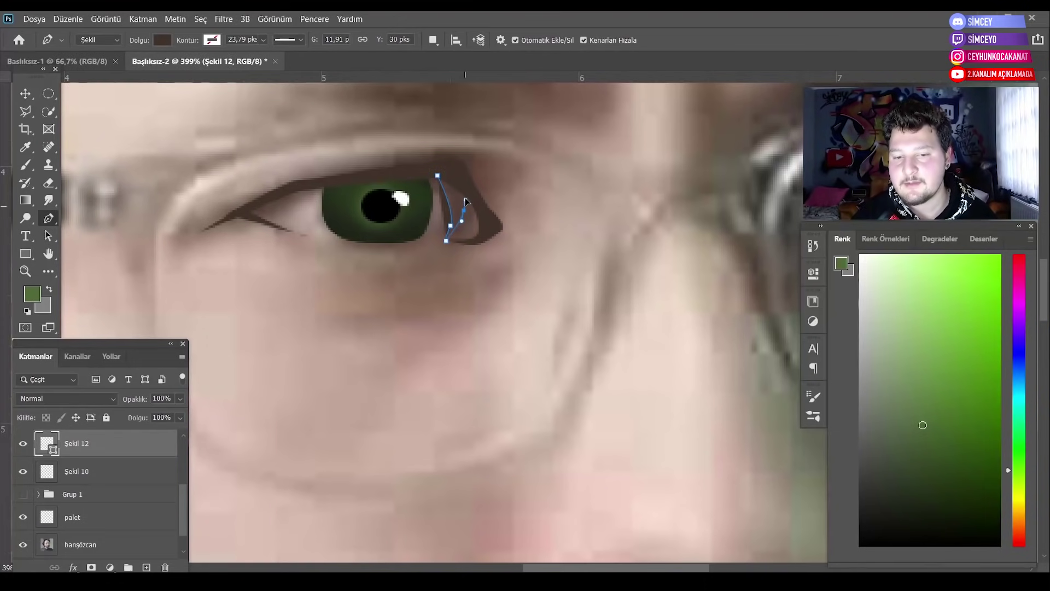
pyautogui.press('z')
pyautogui.scroll(-5, 585, 239)
pyautogui.scroll(-2, 548, 248)
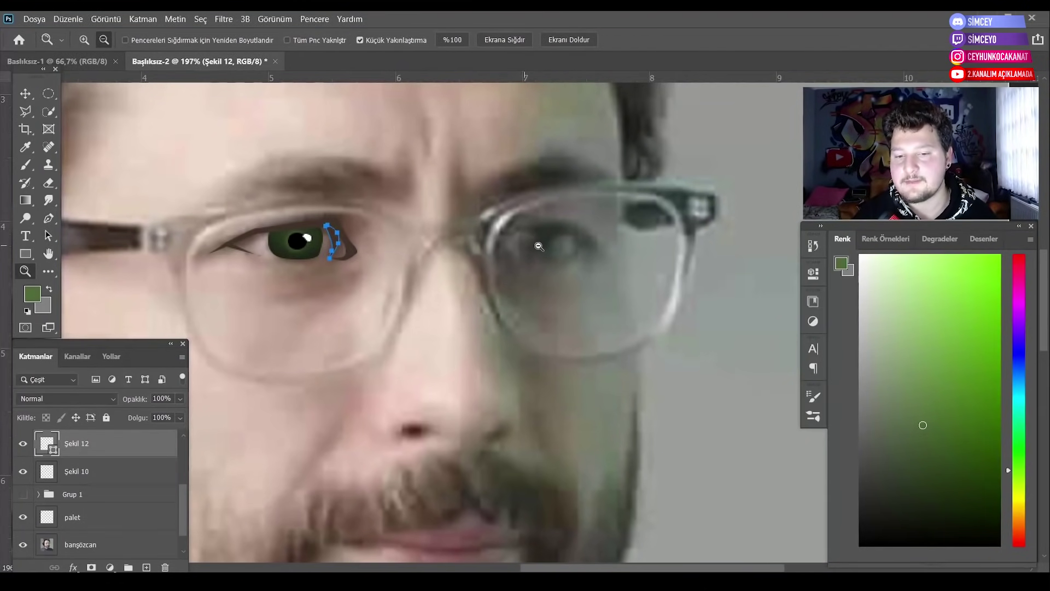
pyautogui.scroll(3, 492, 274)
pyautogui.scroll(-3, 437, 328)
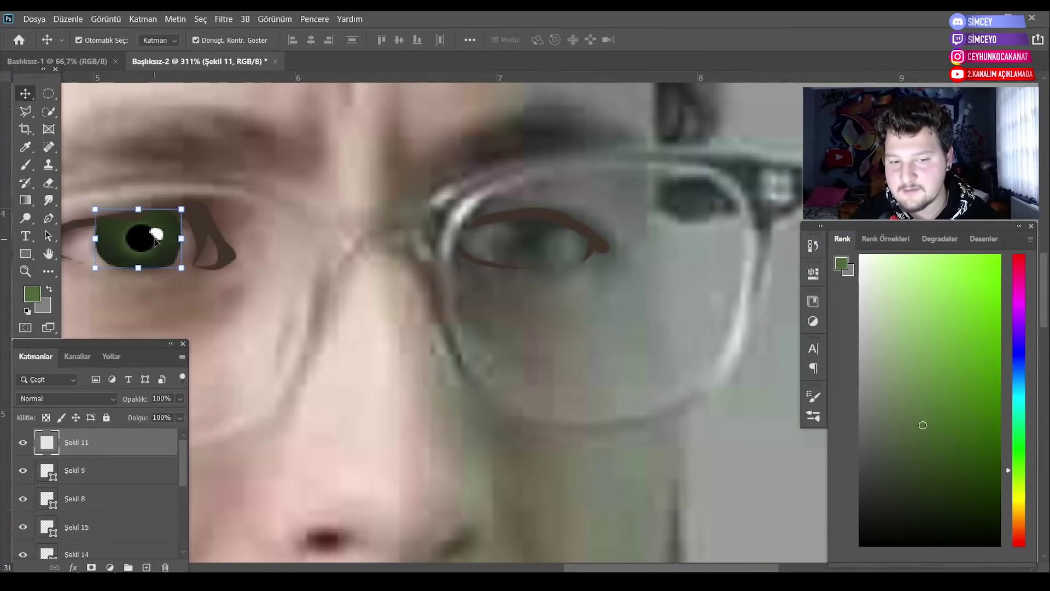
# Duplicate the finished eye, fit the copy into the right eye socket and place it below Şekil 9.
pyautogui.click(23, 442)
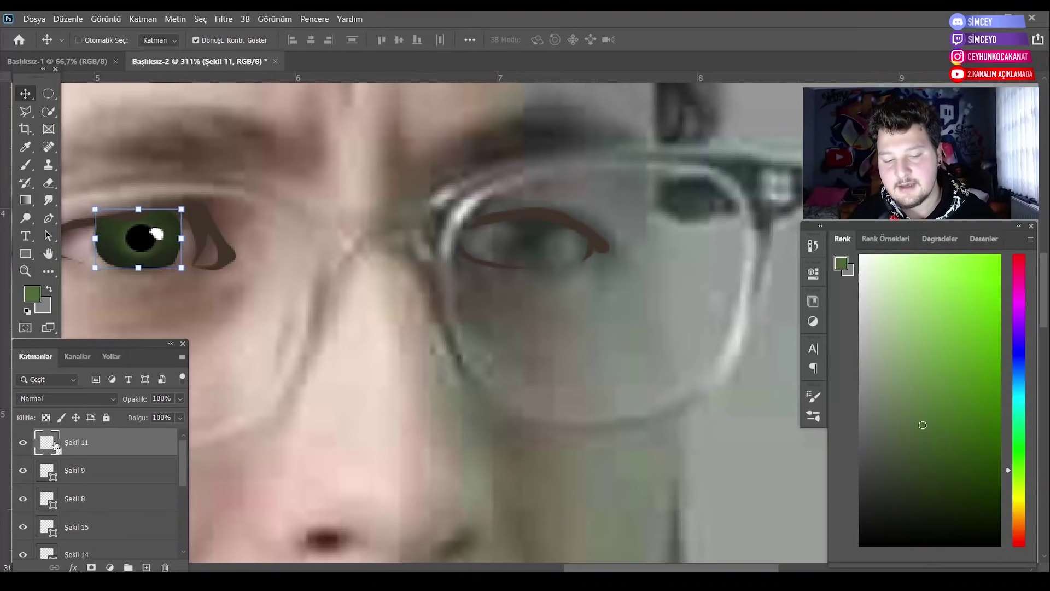
pyautogui.hotkey('ctrl', 'v')
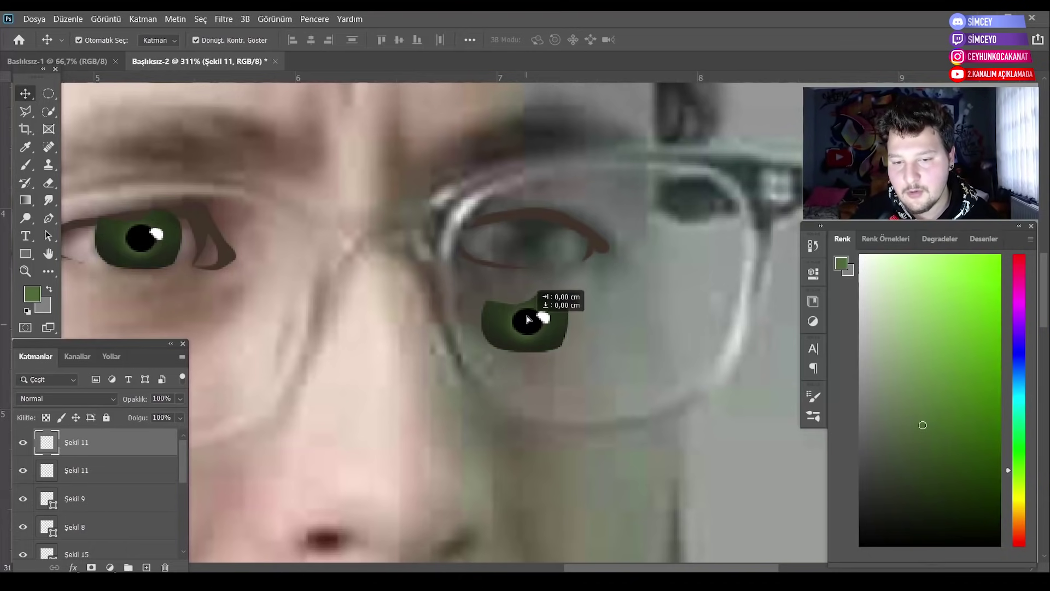
pyautogui.moveTo(522, 325); pyautogui.dragTo(522, 243)
pyautogui.moveTo(566, 210)
pyautogui.mouseDown()
pyautogui.moveTo(555, 210)
pyautogui.moveTo(565, 212)
pyautogui.mouseUp()
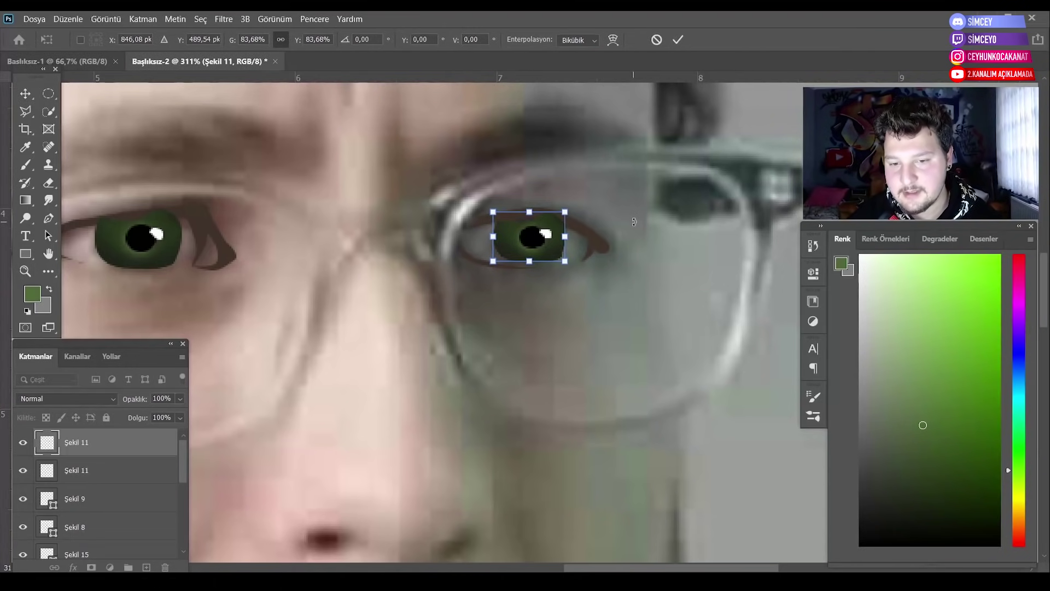
pyautogui.press('Left')
pyautogui.press('Left')
pyautogui.press('Down')
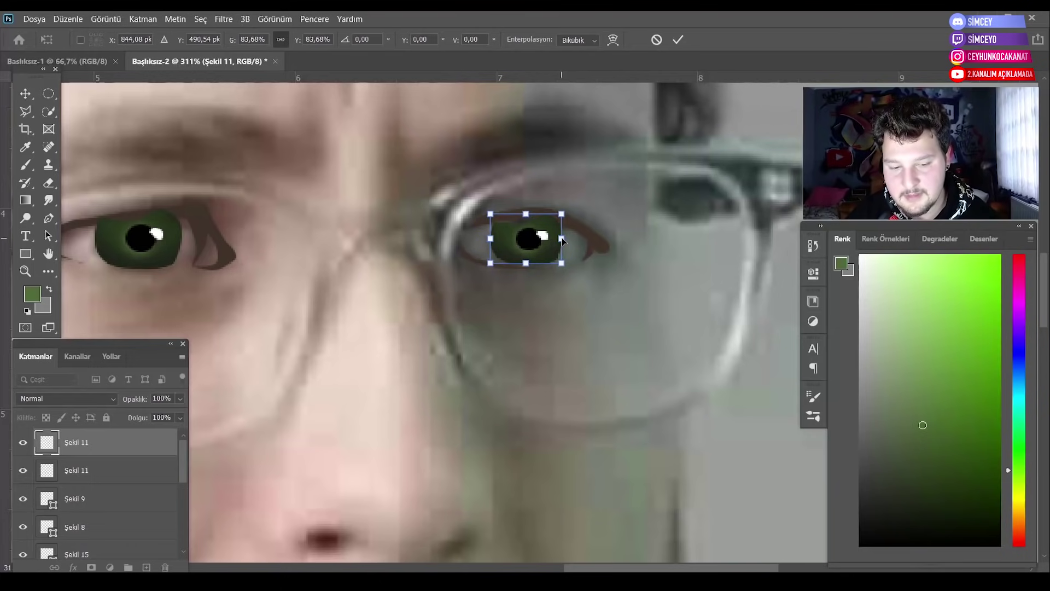
pyautogui.moveTo(563, 238); pyautogui.dragTo(558, 239)
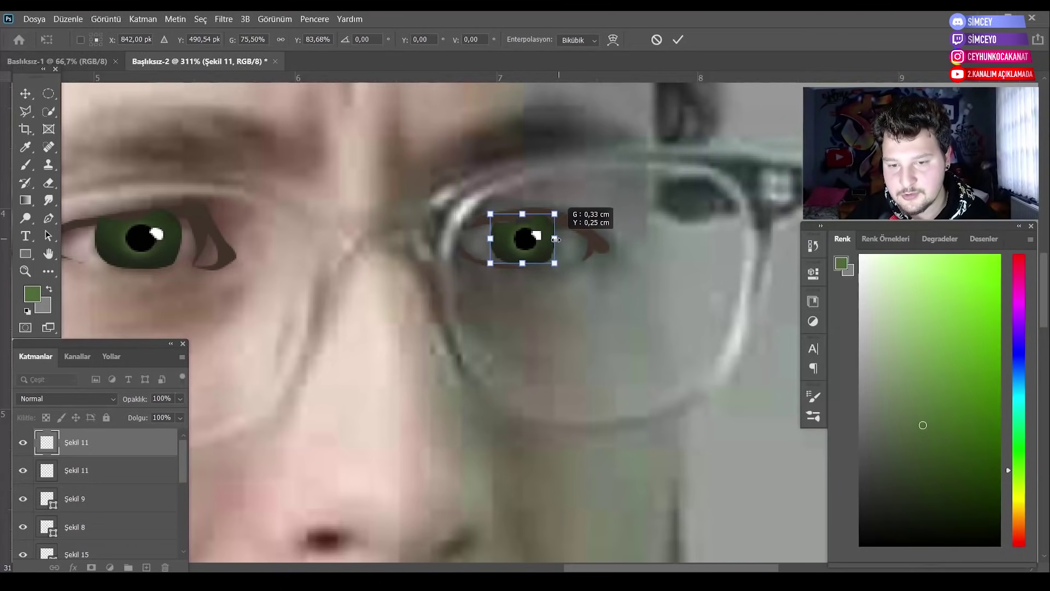
pyautogui.press('Return')
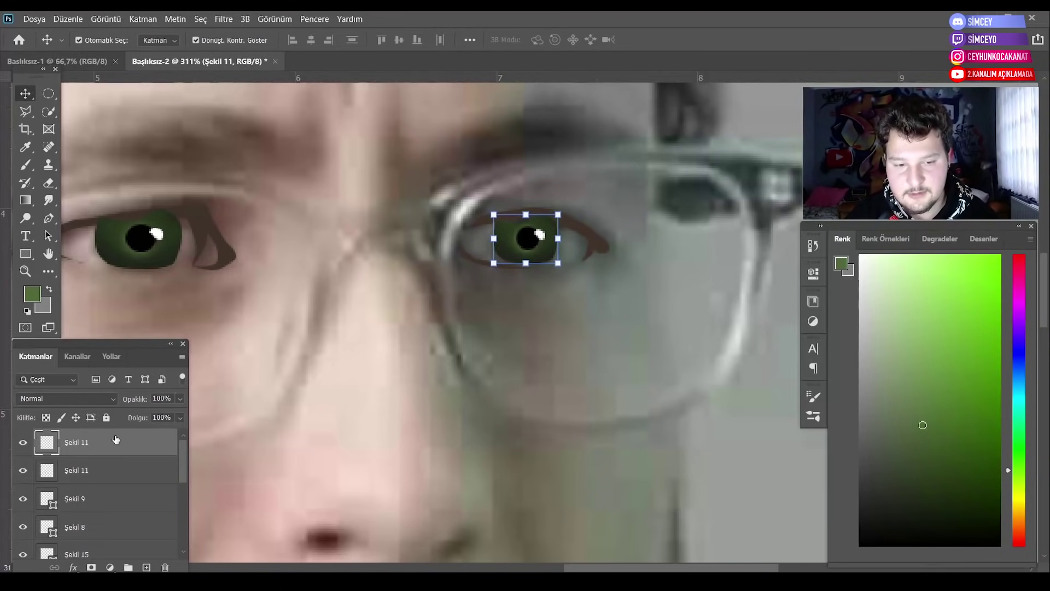
pyautogui.moveTo(115, 439); pyautogui.dragTo(104, 518)
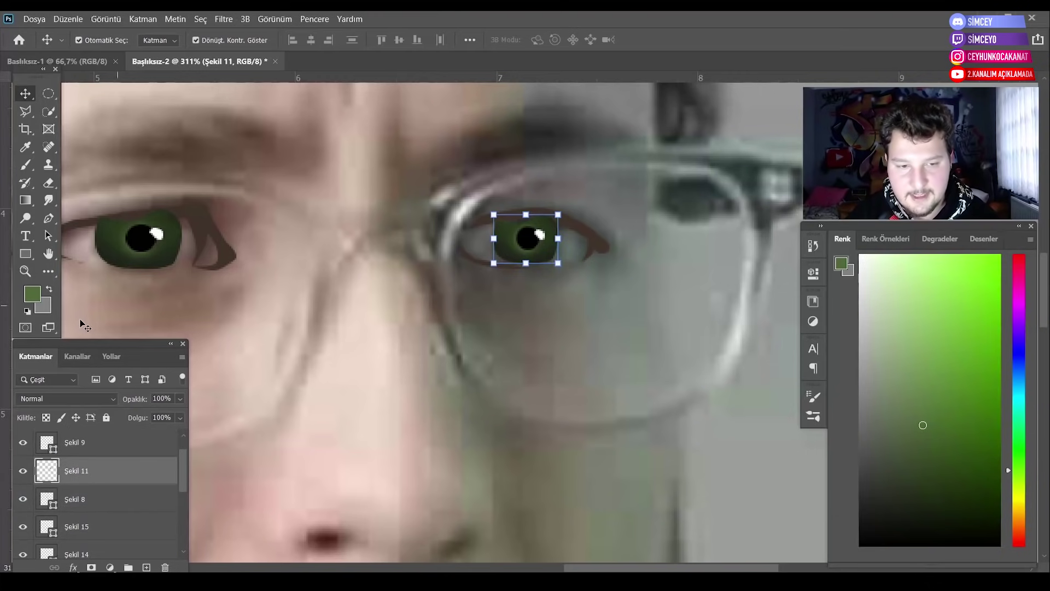
# Sample a darker green from the eye with the Eyedropper and shrink the brush to size 7.
pyautogui.click(28, 268)
pyautogui.scroll(3, 628, 241)
pyautogui.scroll(3, 589, 197)
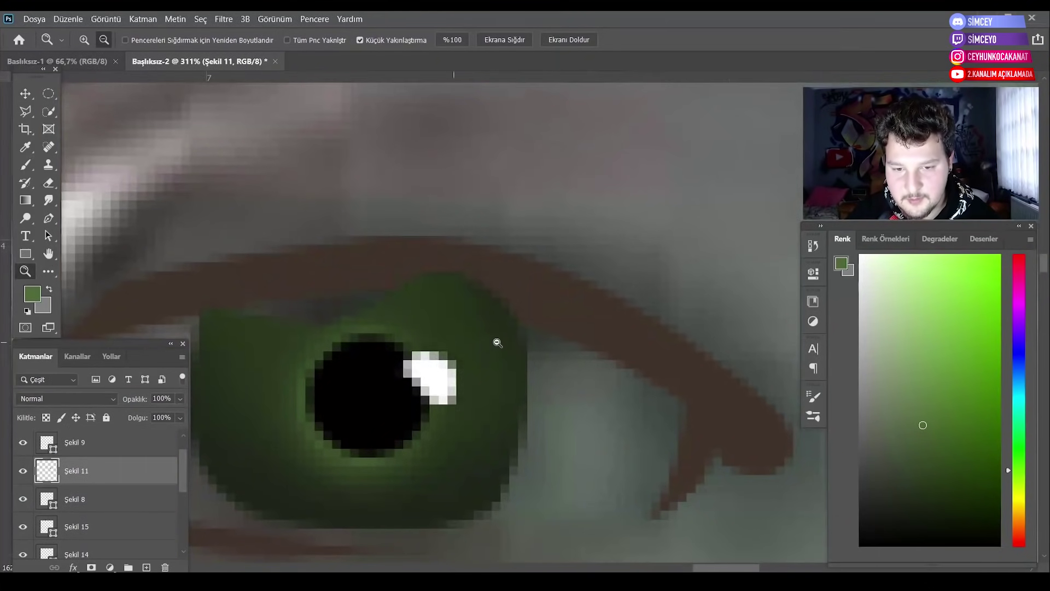
pyautogui.moveTo(104, 470)
pyautogui.mouseDown()
pyautogui.moveTo(108, 532)
pyautogui.moveTo(132, 519)
pyautogui.mouseUp()
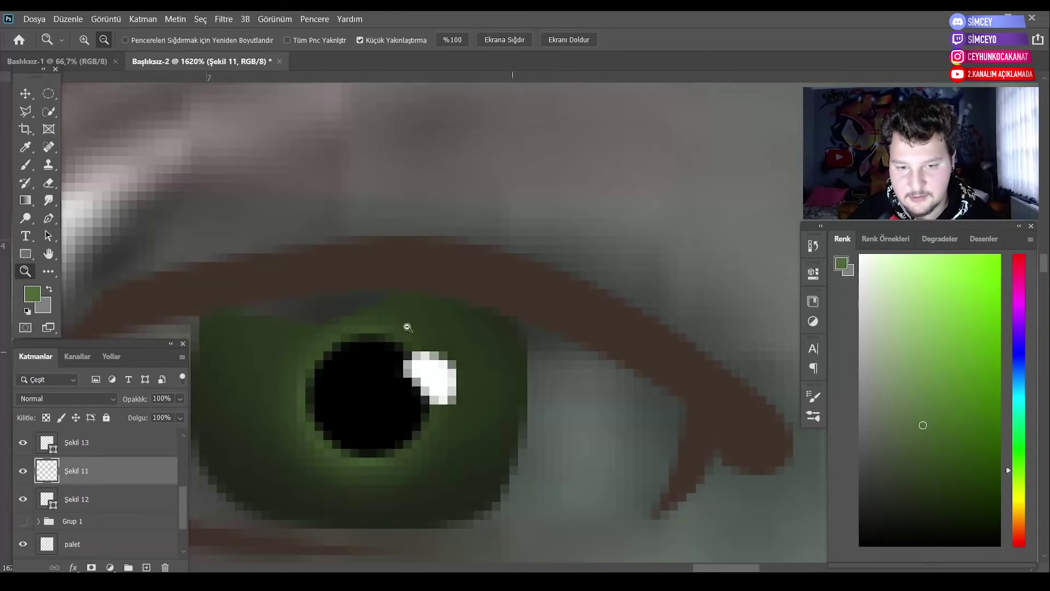
pyautogui.click(25, 164)
pyautogui.keyDown('alt'); pyautogui.click(305, 338); pyautogui.keyUp('alt')
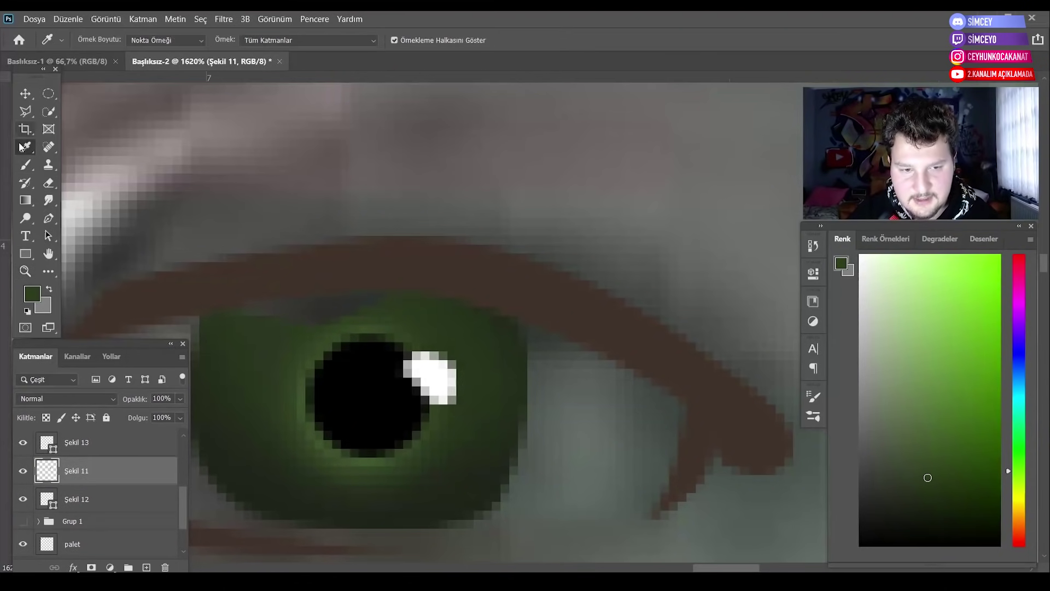
pyautogui.rightClick(251, 269)
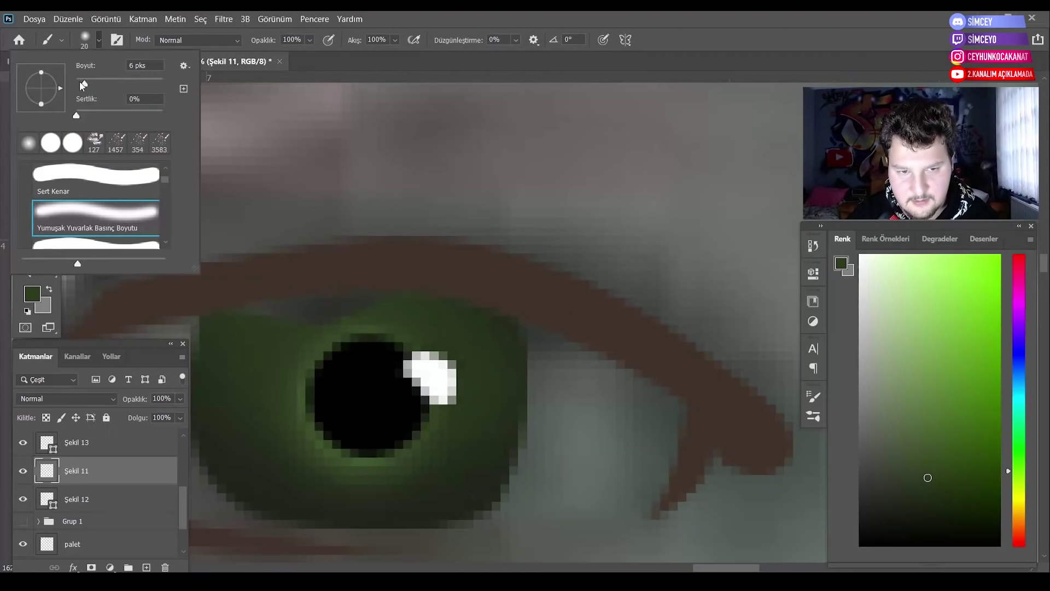
pyautogui.press('[')
pyautogui.press('[')
pyautogui.press('[')
pyautogui.press('Escape')
pyautogui.press('z')
pyautogui.keyDown('alt'); pyautogui.click(491, 267); pyautogui.keyUp('alt')
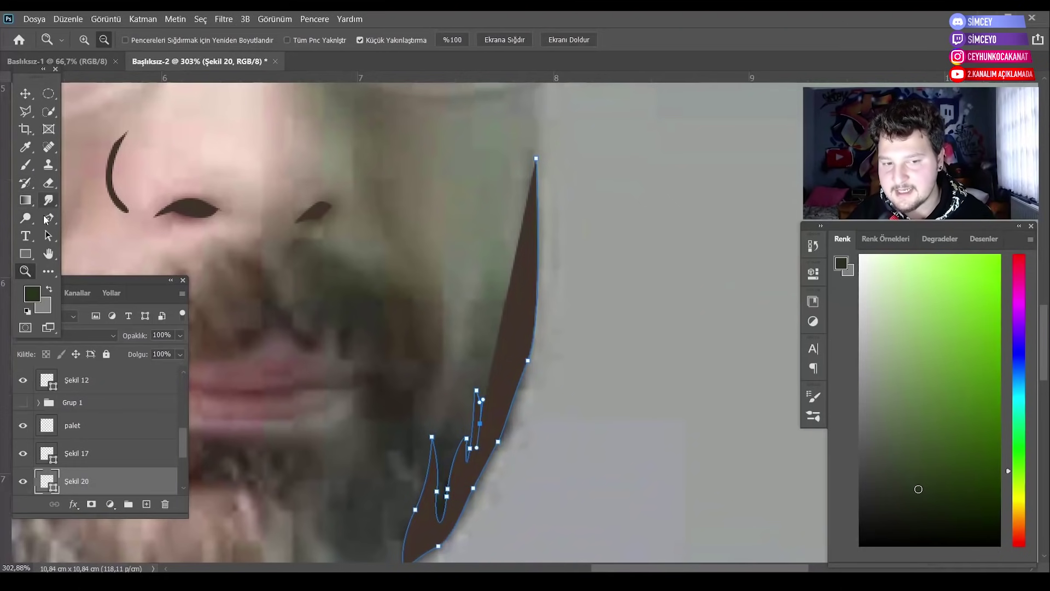
# Extend the jagged zigzag beard strand with hair spikes up the right jaw to its tip.
pyautogui.click(493, 410)
pyautogui.click(505, 394)
pyautogui.click(498, 371)
pyautogui.click(504, 350)
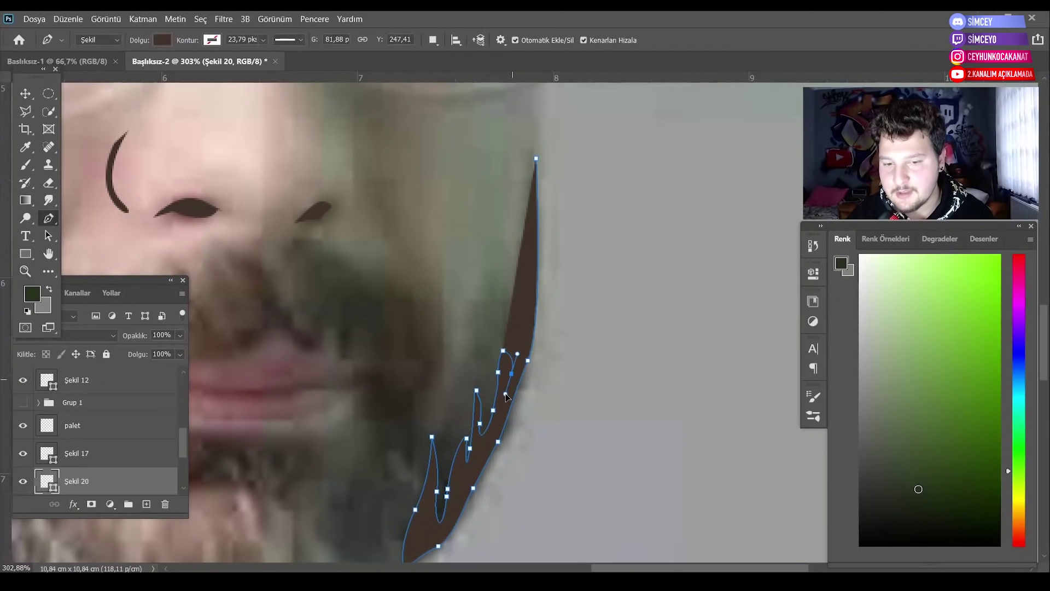
pyautogui.click(510, 373)
pyautogui.click(515, 352)
pyautogui.click(512, 302)
pyautogui.click(517, 325)
pyautogui.click(530, 332)
pyautogui.click(521, 364)
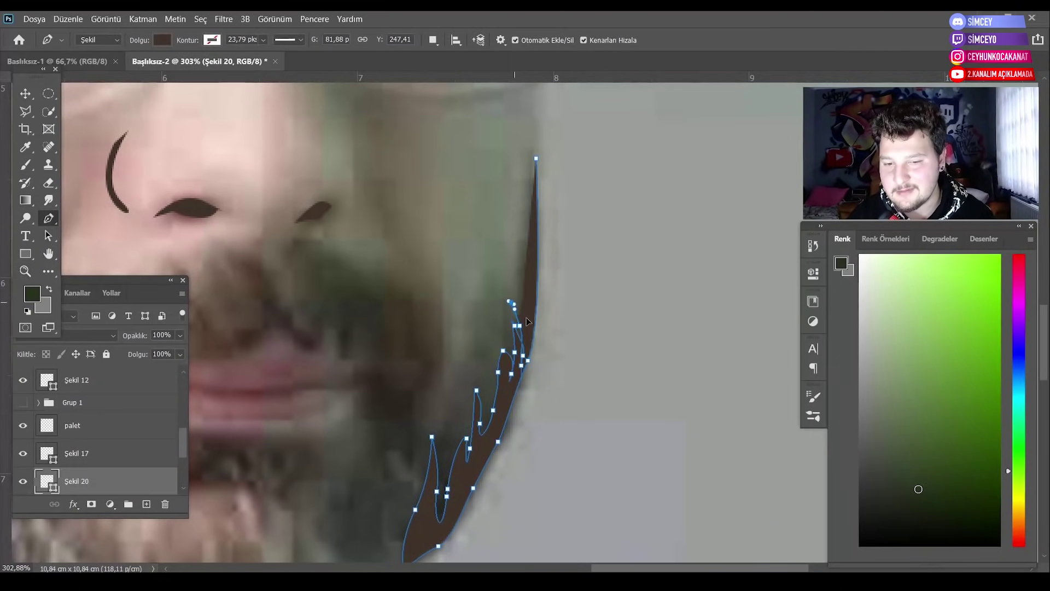
pyautogui.click(526, 309)
pyautogui.click(519, 289)
pyautogui.click(530, 255)
pyautogui.click(534, 228)
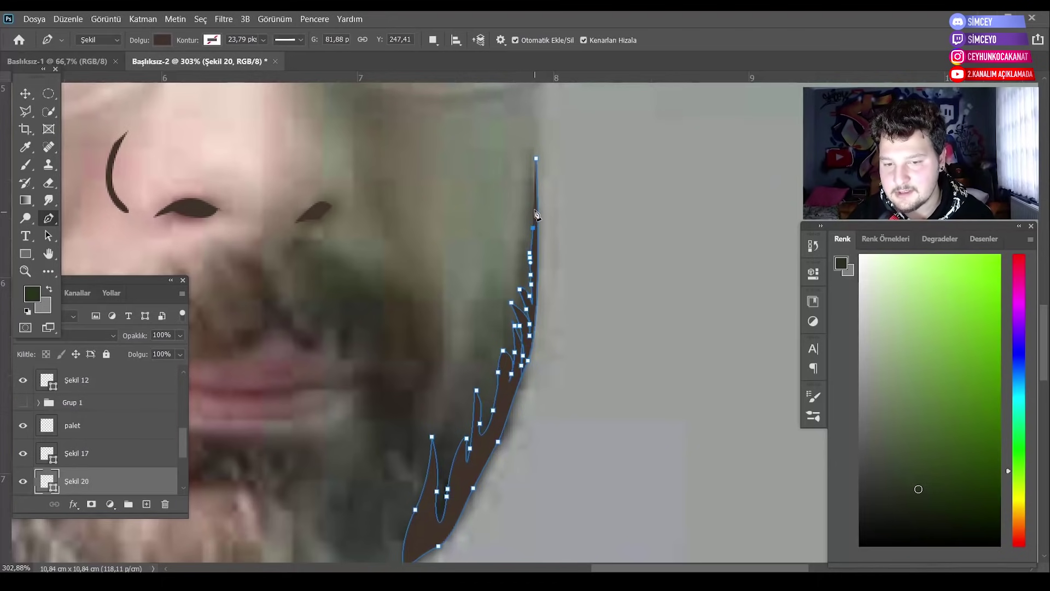
pyautogui.click(538, 192)
# Zoom out to the whole face and start a Pen-drawn mustache shape along the upper lip.
pyautogui.press('z')
pyautogui.moveTo(534, 187); pyautogui.dragTo(345, 391)
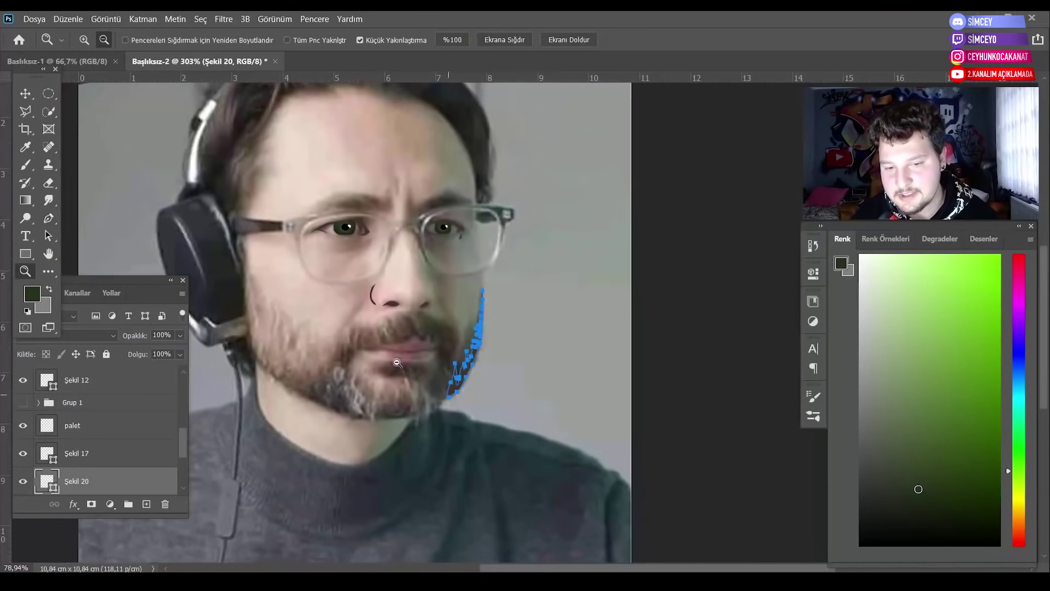
pyautogui.scroll(1, 346, 390)
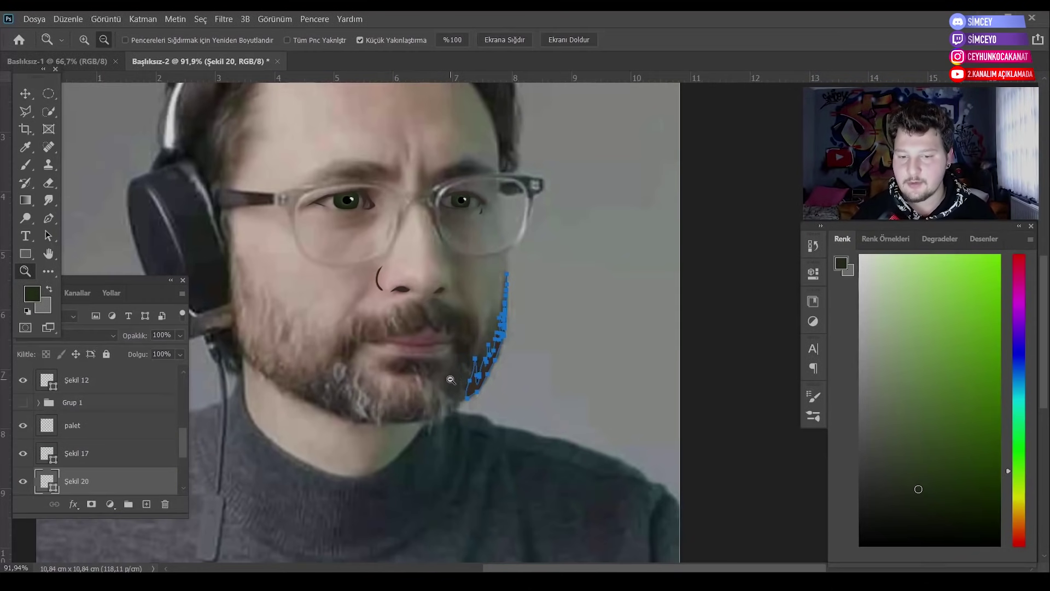
pyautogui.scroll(5, 451, 379)
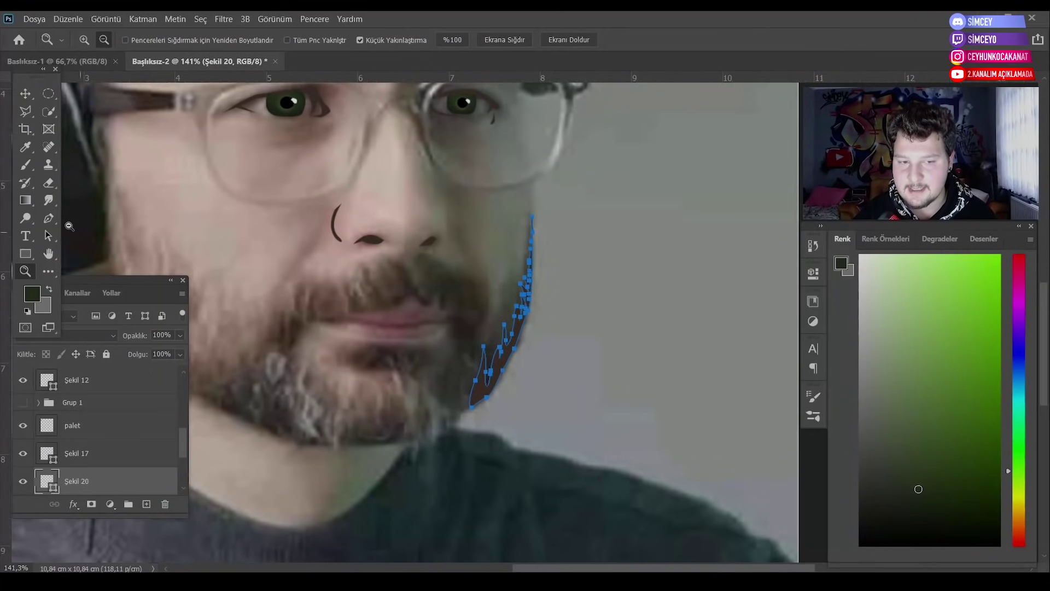
pyautogui.click(48, 218)
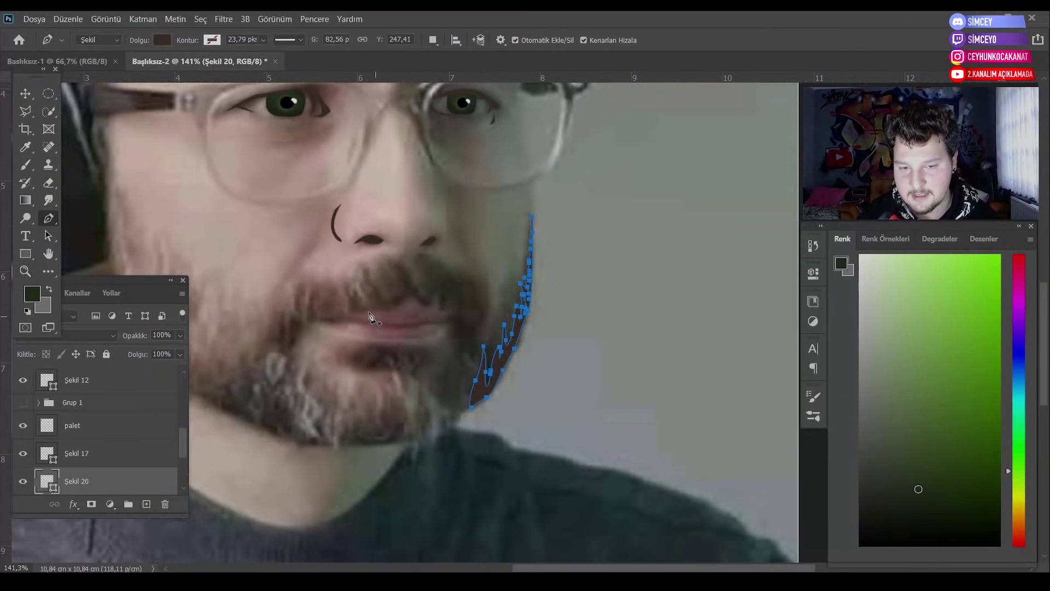
pyautogui.click(410, 266)
pyautogui.moveTo(424, 302); pyautogui.dragTo(433, 299)
pyautogui.click(441, 295)
pyautogui.click(447, 292)
pyautogui.click(444, 310)
pyautogui.click(452, 300)
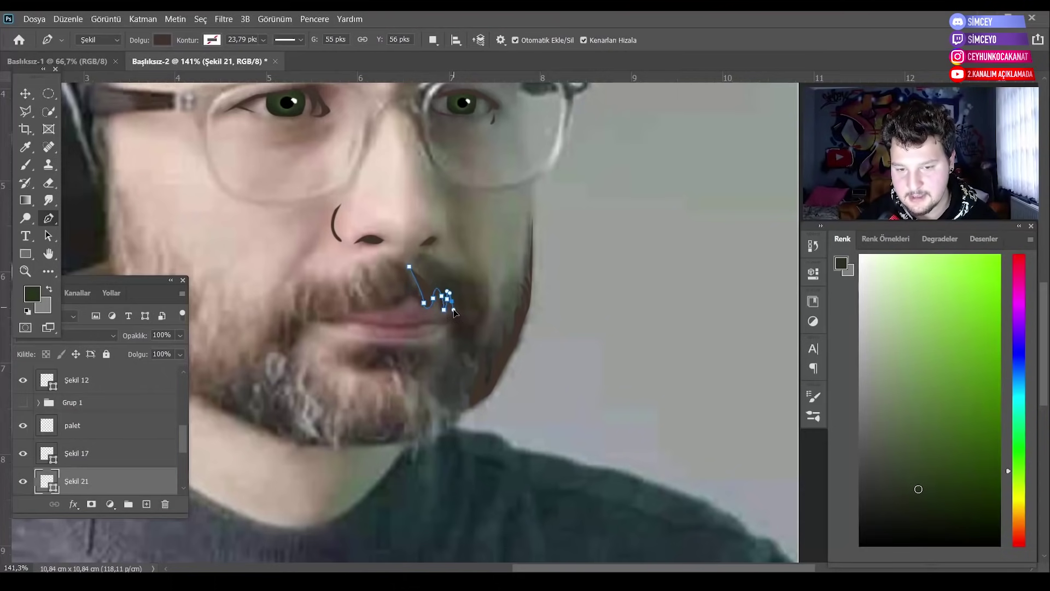
# Carry the outline down around the chin and back up, closing the mustache-and-goatee shape.
pyautogui.click(459, 327)
pyautogui.click(449, 367)
pyautogui.click(433, 395)
pyautogui.click(450, 417)
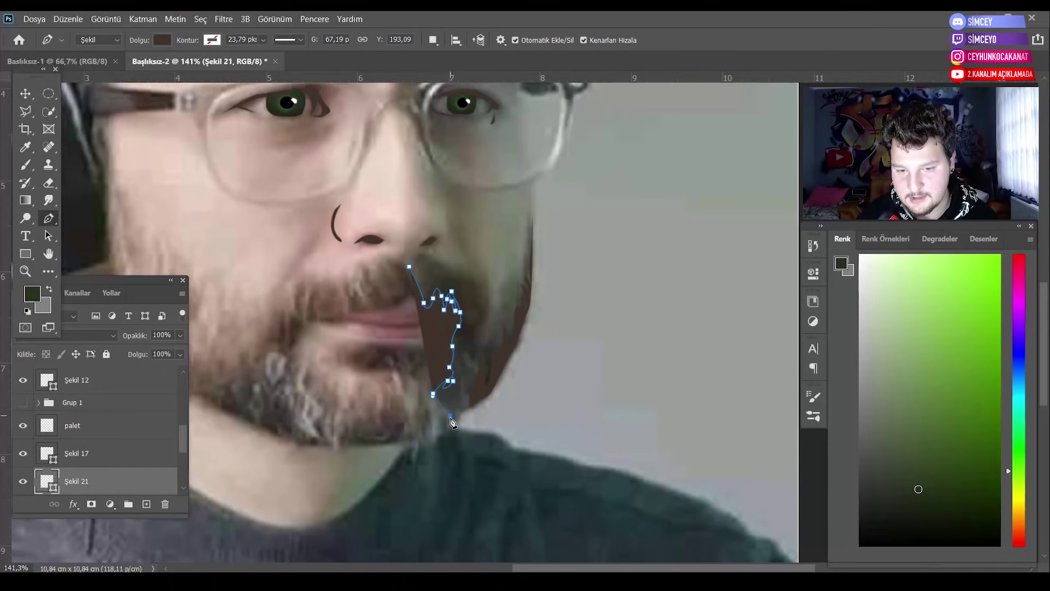
pyautogui.click(463, 395)
pyautogui.click(477, 349)
pyautogui.click(481, 292)
pyautogui.click(446, 264)
pyautogui.click(409, 266)
# Show the skin group and move Şekil 21 above Grup 1 in the Layers panel.
pyautogui.click(23, 403)
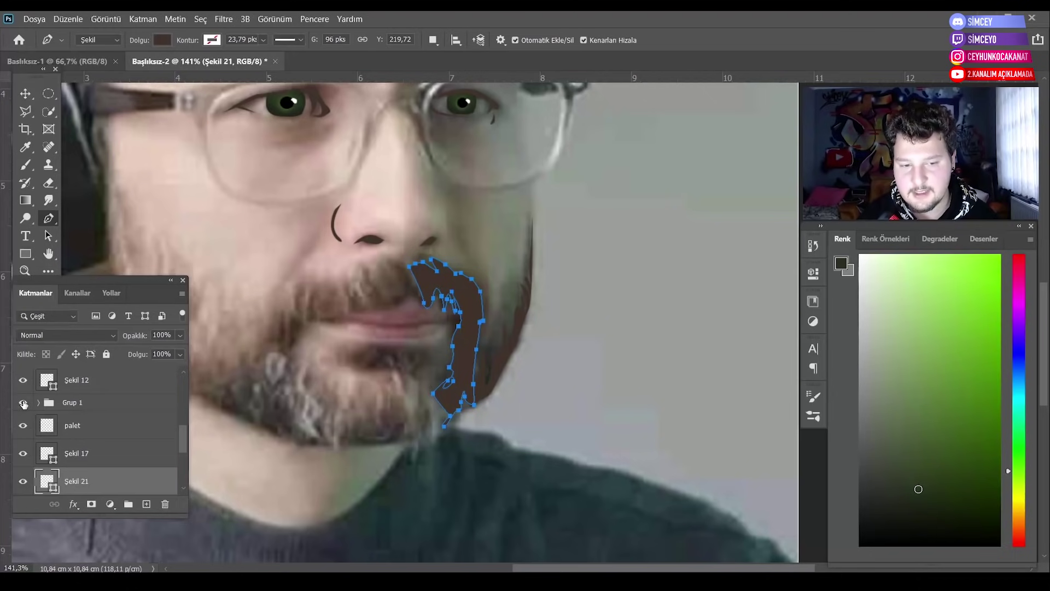
pyautogui.moveTo(72, 487); pyautogui.dragTo(76, 404)
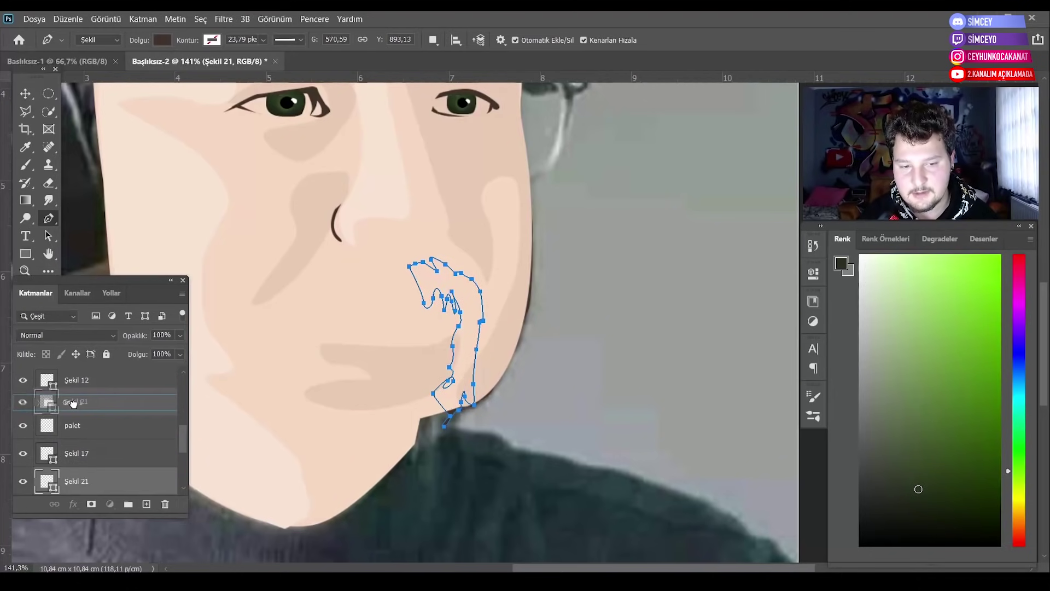
pyautogui.press('z')
pyautogui.scroll(-5, 601, 373)
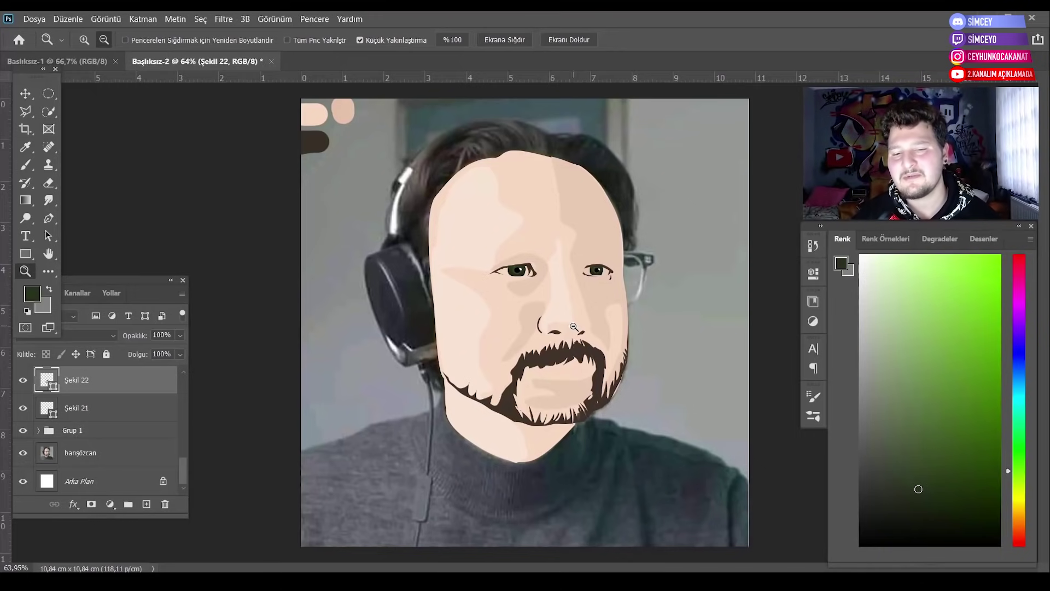
# Undo the stray anchor points that formed a wedge on the left-jaw beard shape Şekil 22.
pyautogui.moveTo(569, 364); pyautogui.dragTo(584, 394)
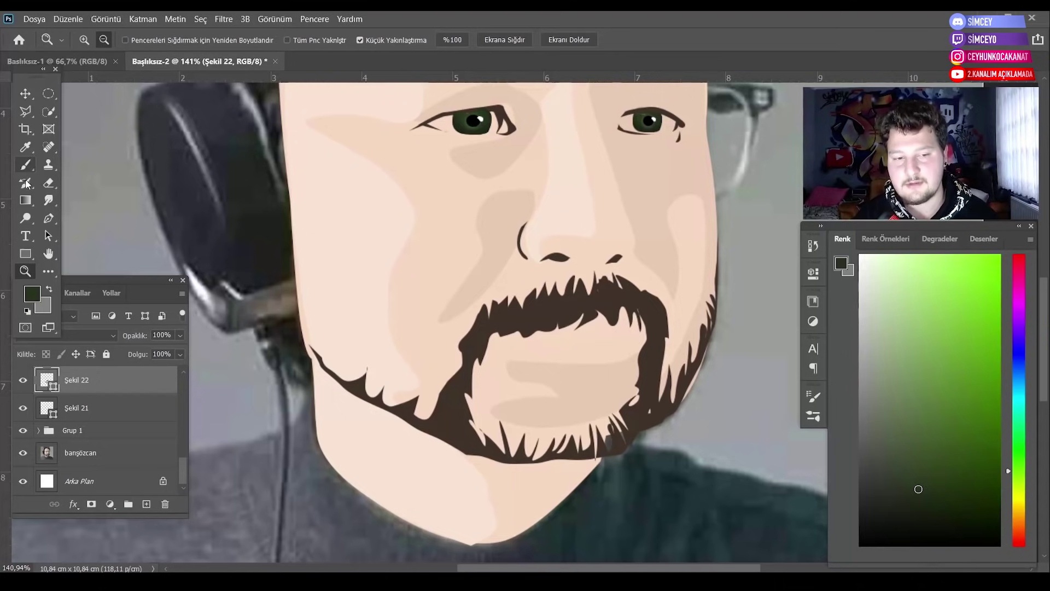
pyautogui.click(48, 217)
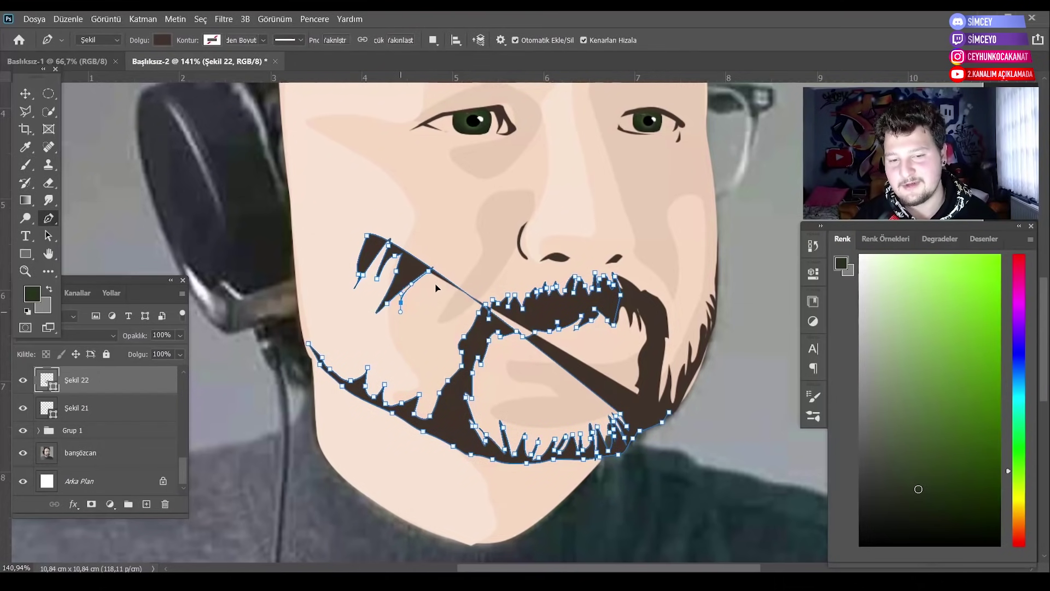
pyautogui.click(417, 316)
pyautogui.hotkey('ctrl', 'z')
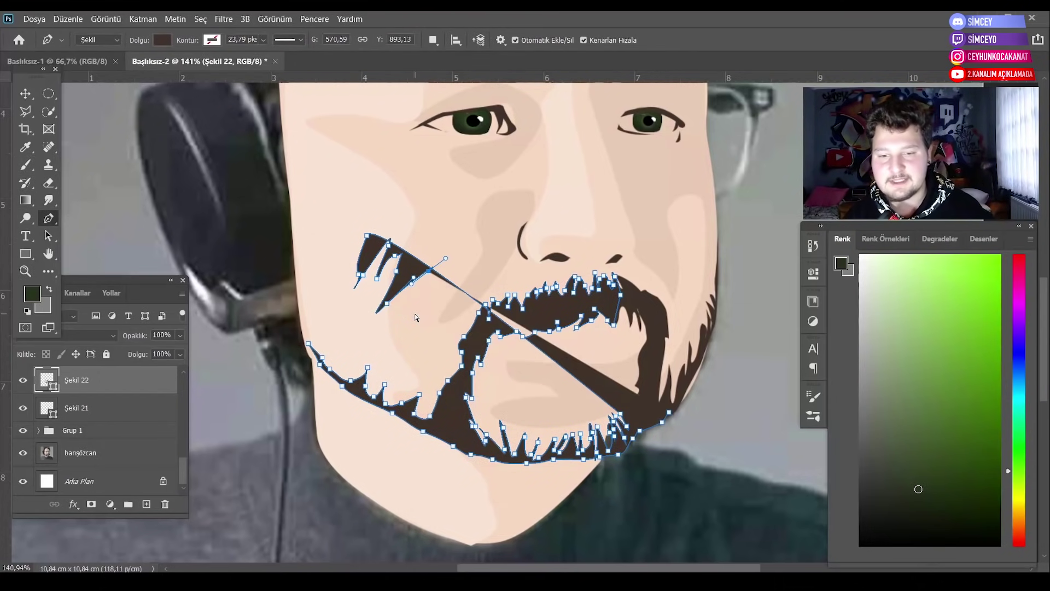
pyautogui.hotkey('ctrl', 'z')
pyautogui.hotkey('ctrl', 'z')
pyautogui.hotkey('ctrl', 'z')
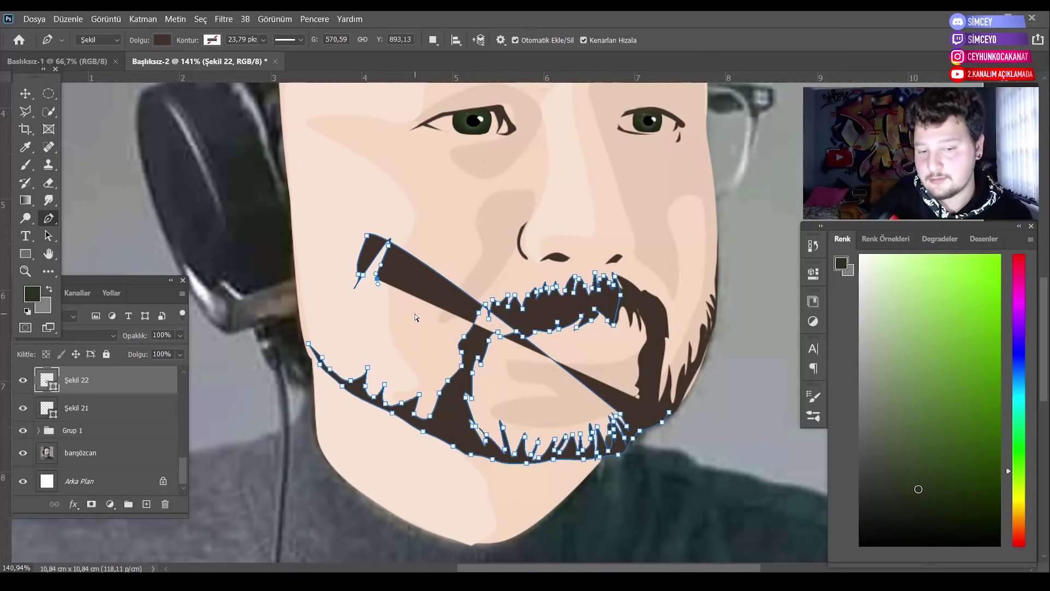
pyautogui.hotkey('ctrl', 'z')
# Hide Grup 1 to compare the dark-brown beard shapes with the reference photo.
pyautogui.moveTo(432, 293); pyautogui.dragTo(478, 348)
pyautogui.scroll(1, 479, 348)
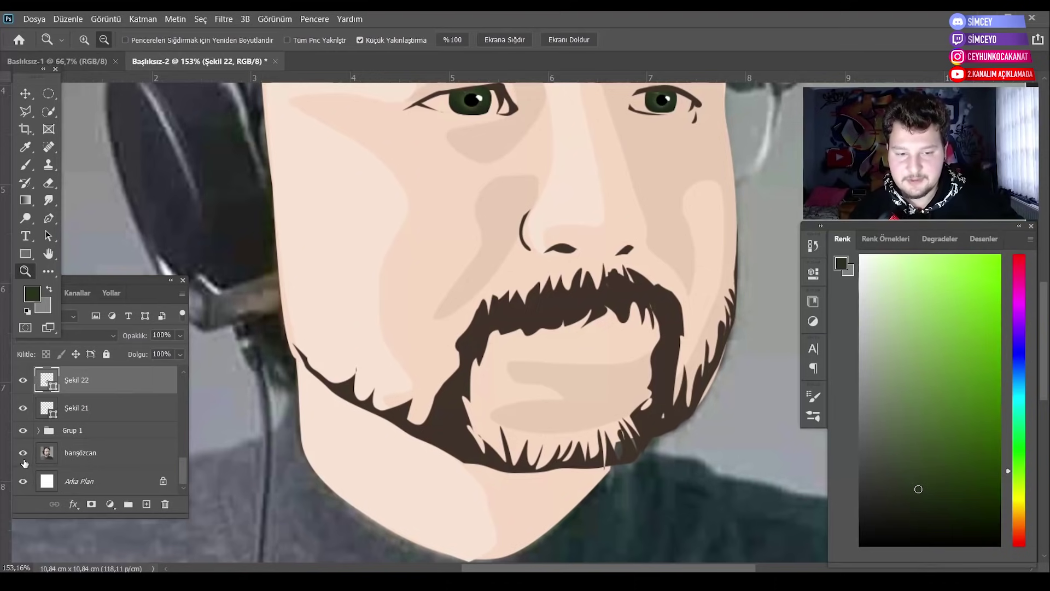
pyautogui.click(22, 431)
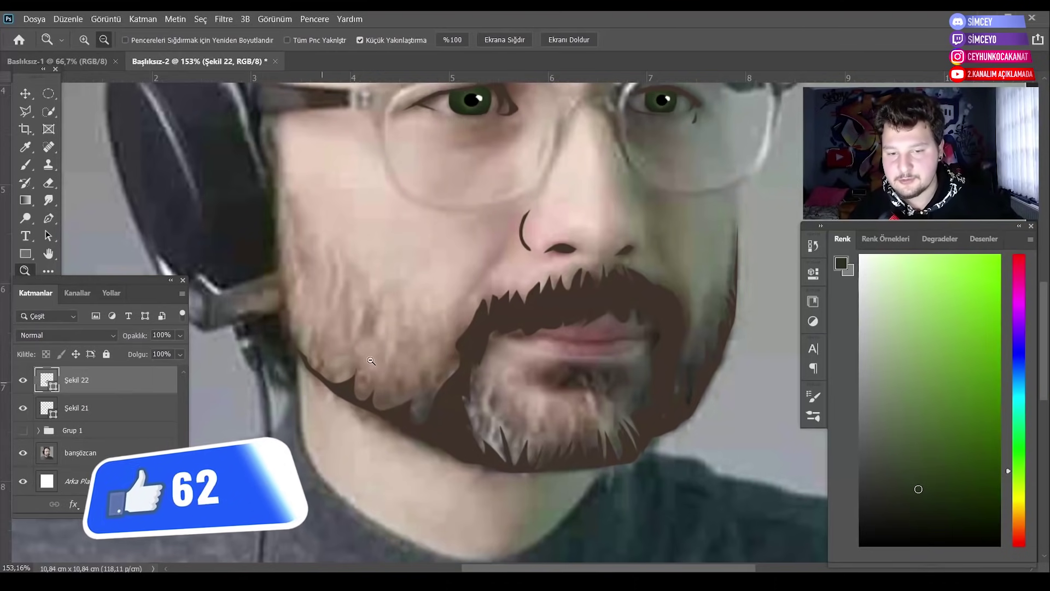
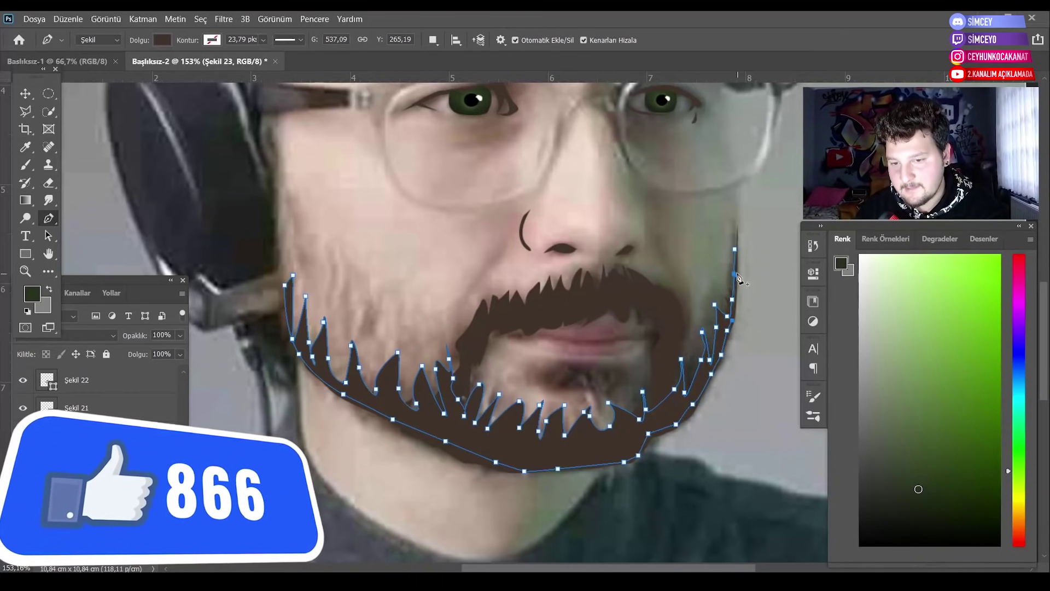
# Nudge the right edge of the Şekil 23 beard shading and set its opacity to 55%.
pyautogui.moveTo(736, 307); pyautogui.dragTo(738, 309)
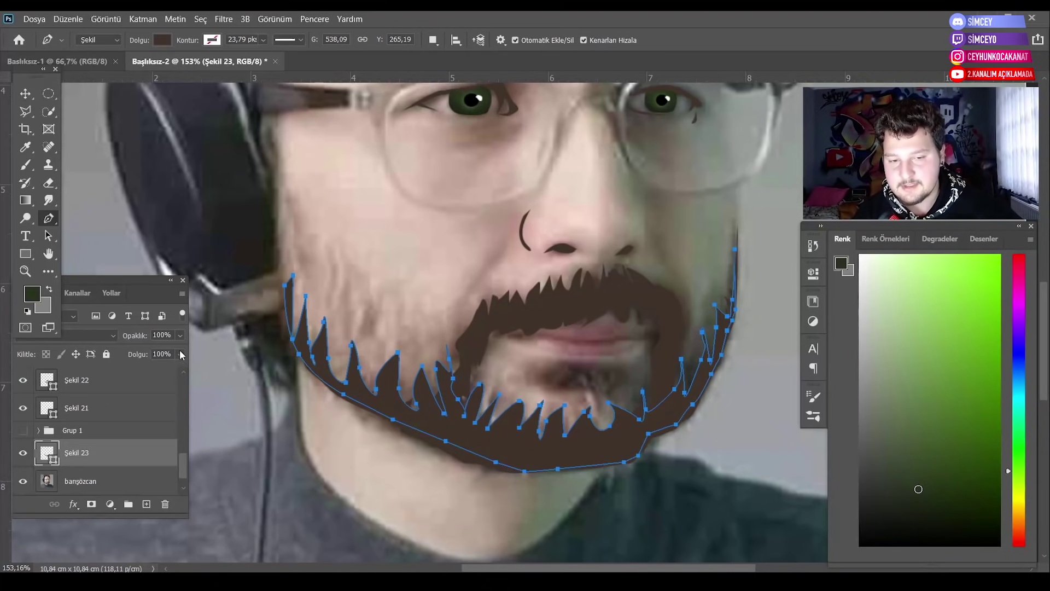
pyautogui.click(179, 336)
pyautogui.moveTo(167, 353); pyautogui.dragTo(153, 354)
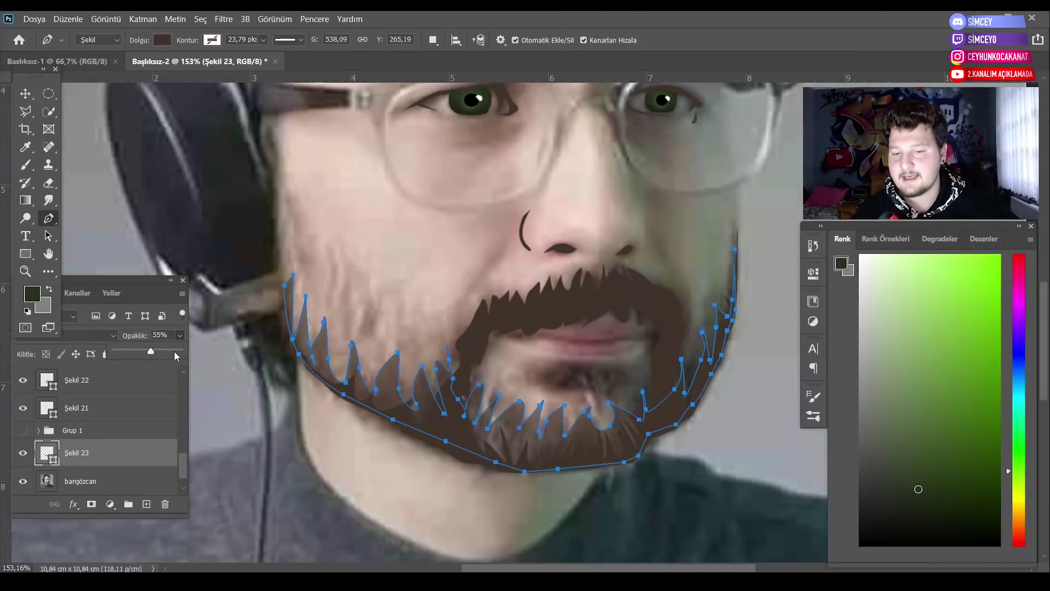
# Move Şekil 23 above Grup 1, then hide Grup 1 to compare with the photo.
pyautogui.click(120, 482)
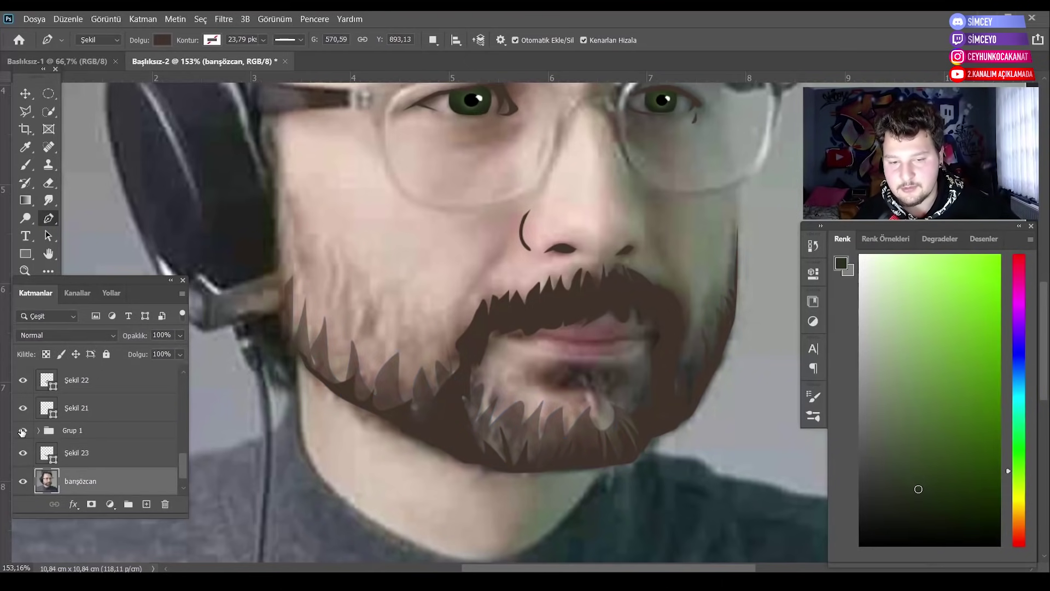
pyautogui.click(22, 432)
pyautogui.moveTo(82, 452); pyautogui.dragTo(99, 427)
pyautogui.press('z')
pyautogui.scroll(-5, 244, 282)
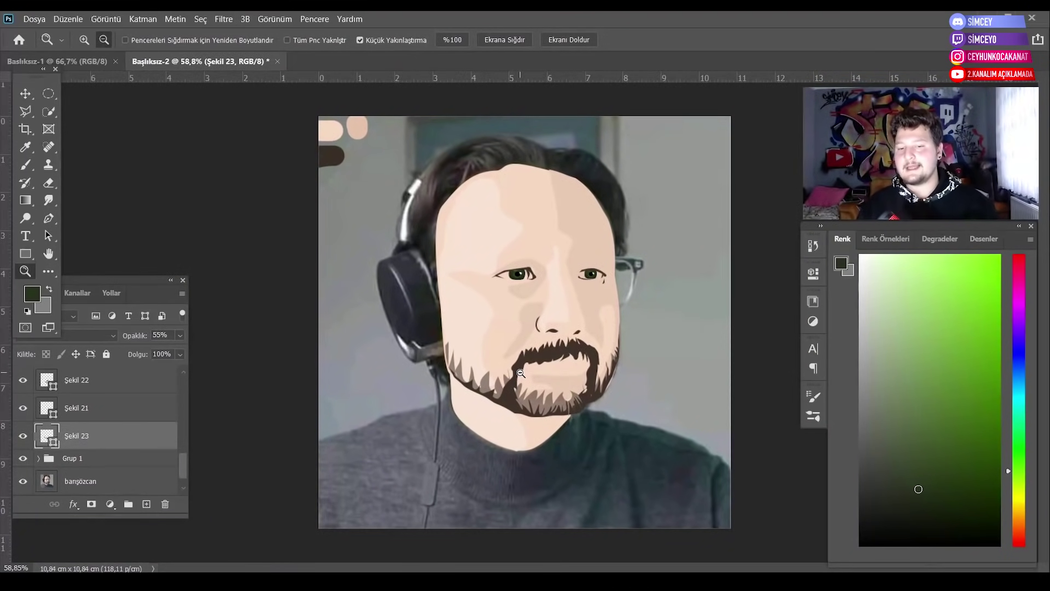
pyautogui.scroll(1, 520, 373)
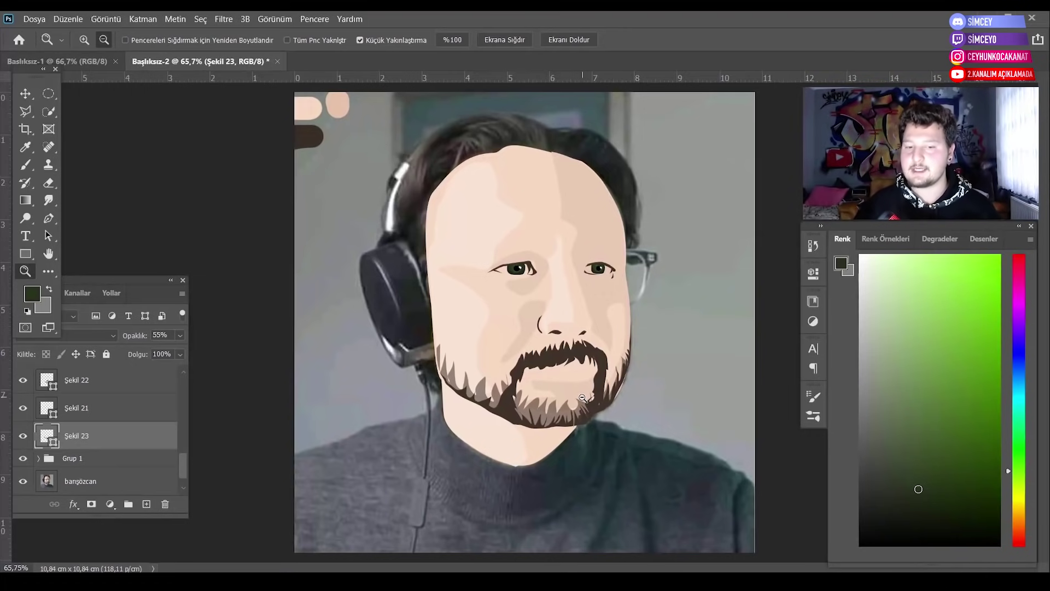
pyautogui.scroll(5, 525, 389)
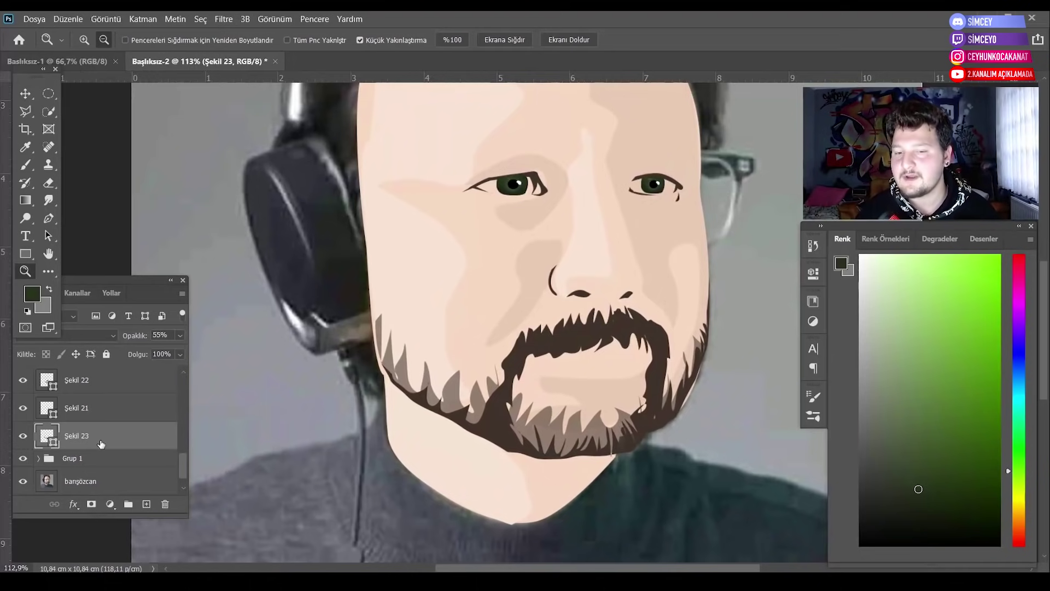
pyautogui.click(23, 458)
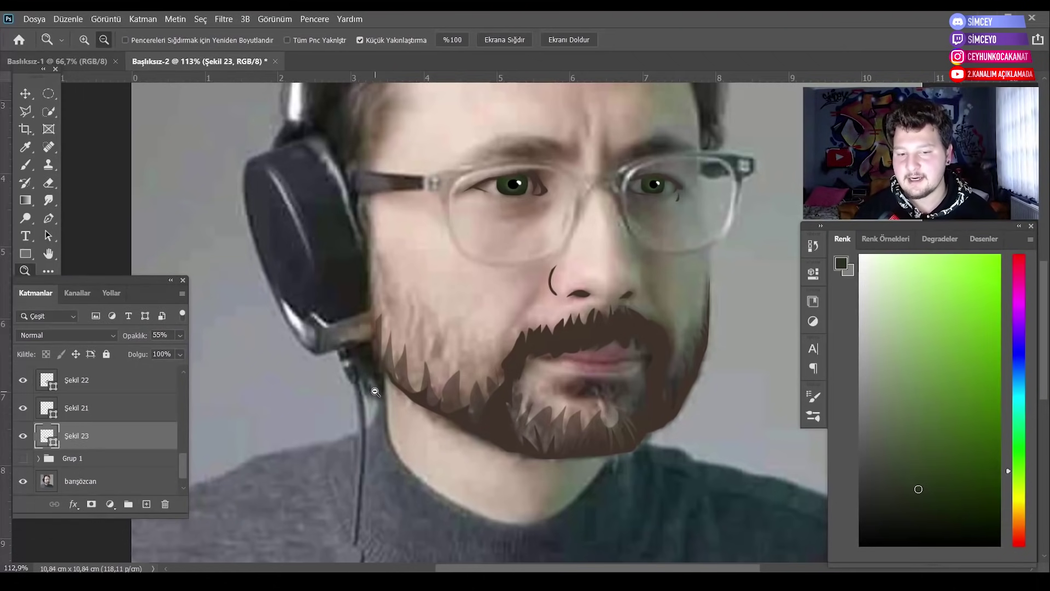
# Pen-draw the Şekil 24 beard shape along both jaws and around the chin.
pyautogui.click(48, 217)
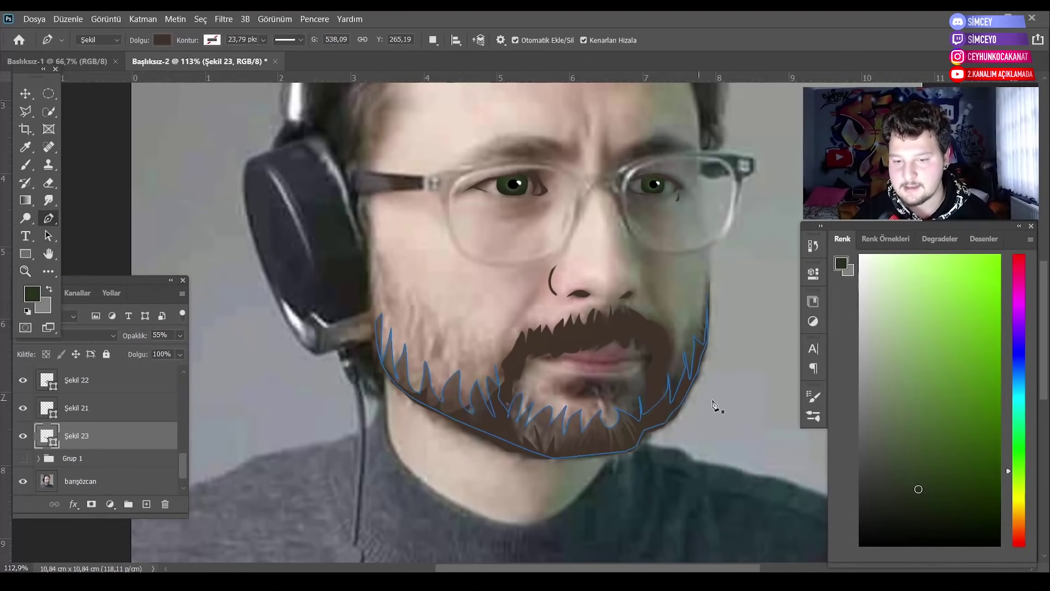
pyautogui.click(709, 277)
pyautogui.click(702, 320)
pyautogui.click(693, 339)
pyautogui.click(690, 358)
pyautogui.click(664, 384)
pyautogui.click(642, 402)
pyautogui.click(622, 417)
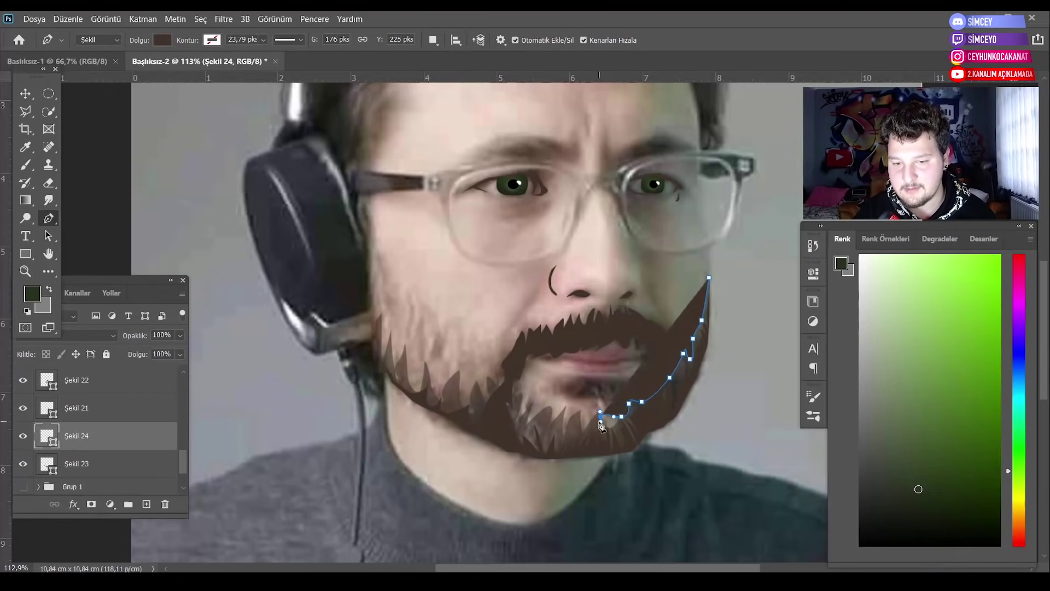
pyautogui.click(583, 419)
pyautogui.click(544, 409)
pyautogui.click(486, 390)
pyautogui.click(453, 358)
pyautogui.click(418, 345)
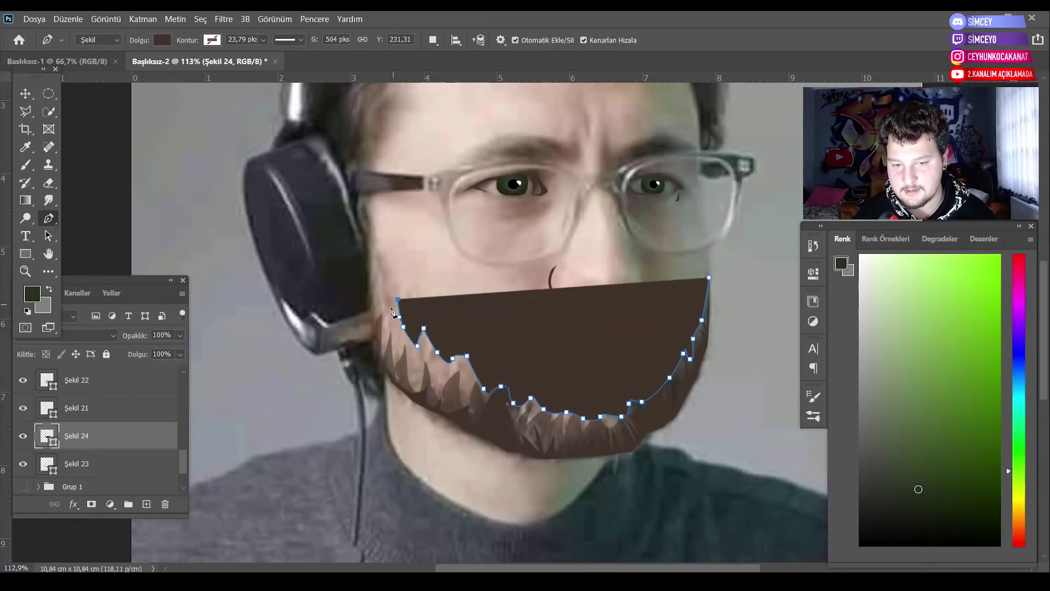
pyautogui.click(398, 299)
pyautogui.click(378, 250)
pyautogui.click(372, 365)
pyautogui.click(398, 386)
pyautogui.click(469, 429)
pyautogui.click(542, 458)
pyautogui.click(626, 450)
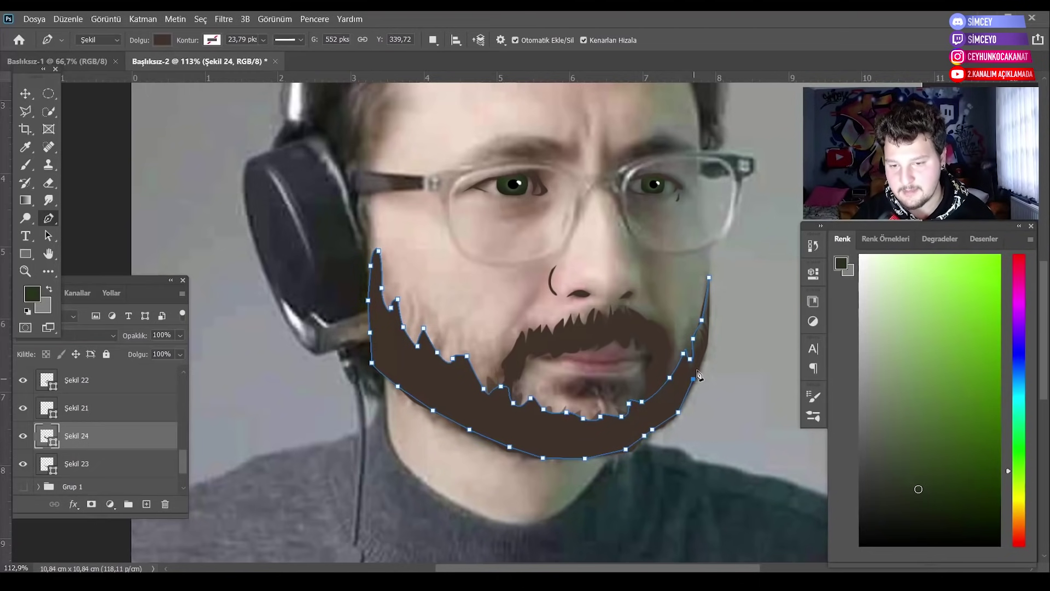
pyautogui.click(693, 379)
pyautogui.click(709, 323)
pyautogui.click(710, 301)
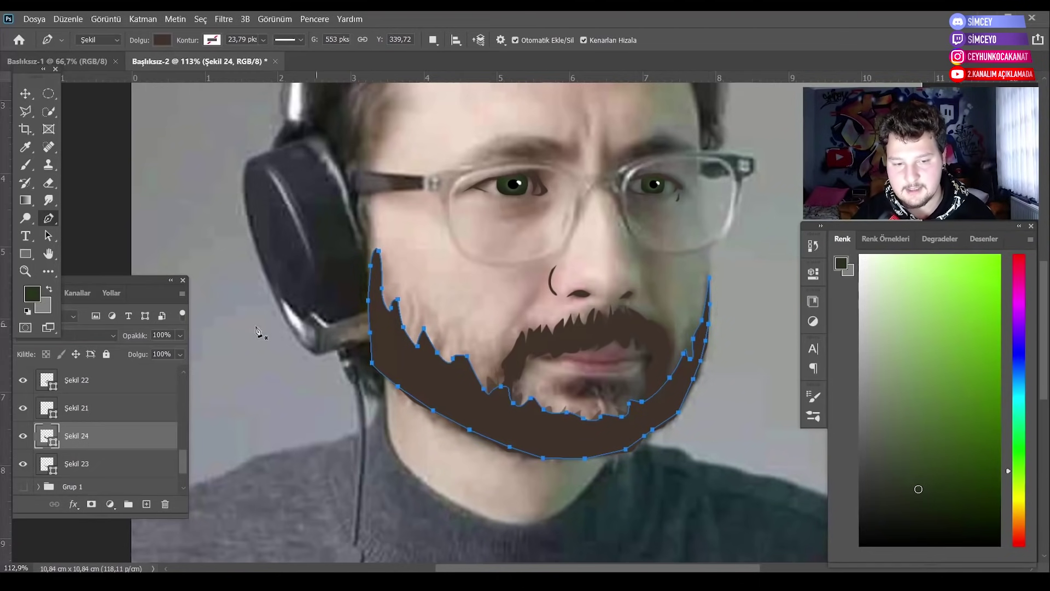
# Set Şekil 24 to 20% opacity and show the skin shapes group again.
pyautogui.click(180, 335)
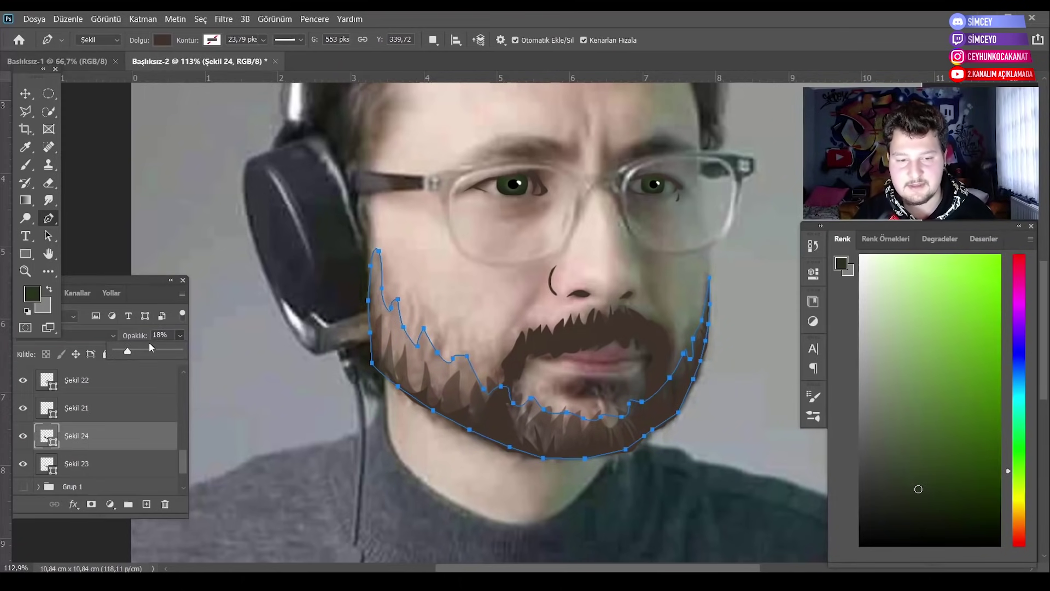
pyautogui.scroll(-2, 33, 453)
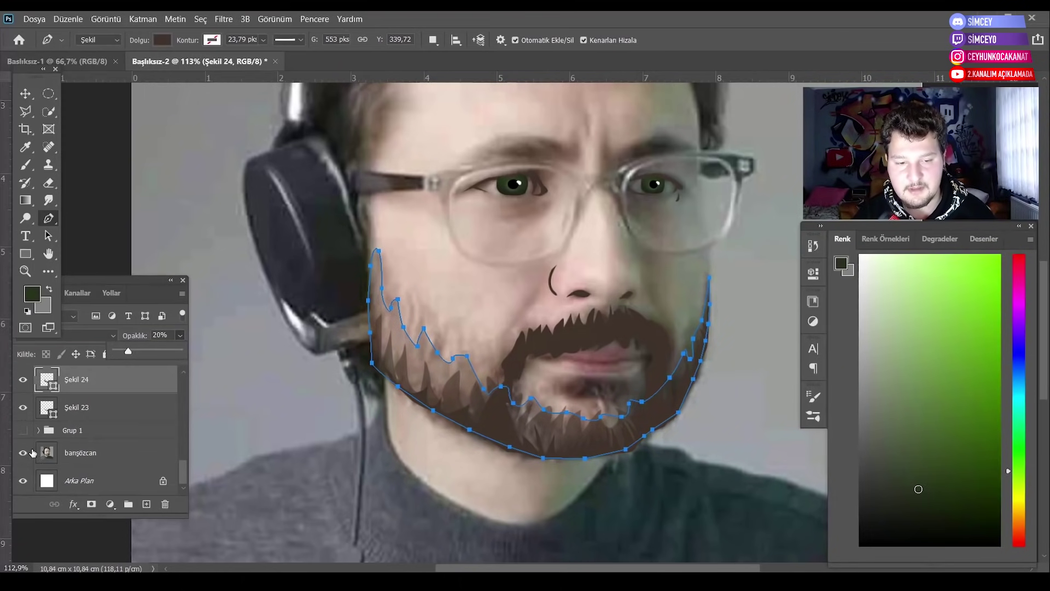
pyautogui.click(23, 431)
pyautogui.press('z')
pyautogui.hotkey('ctrl', '0')
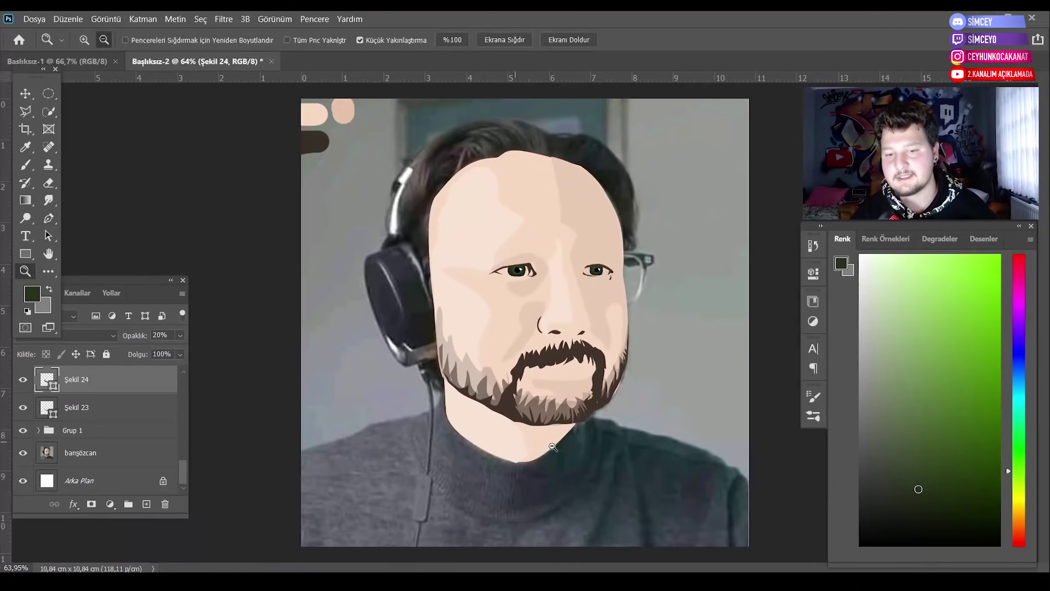
pyautogui.scroll(2, 581, 426)
pyautogui.scroll(1, 581, 426)
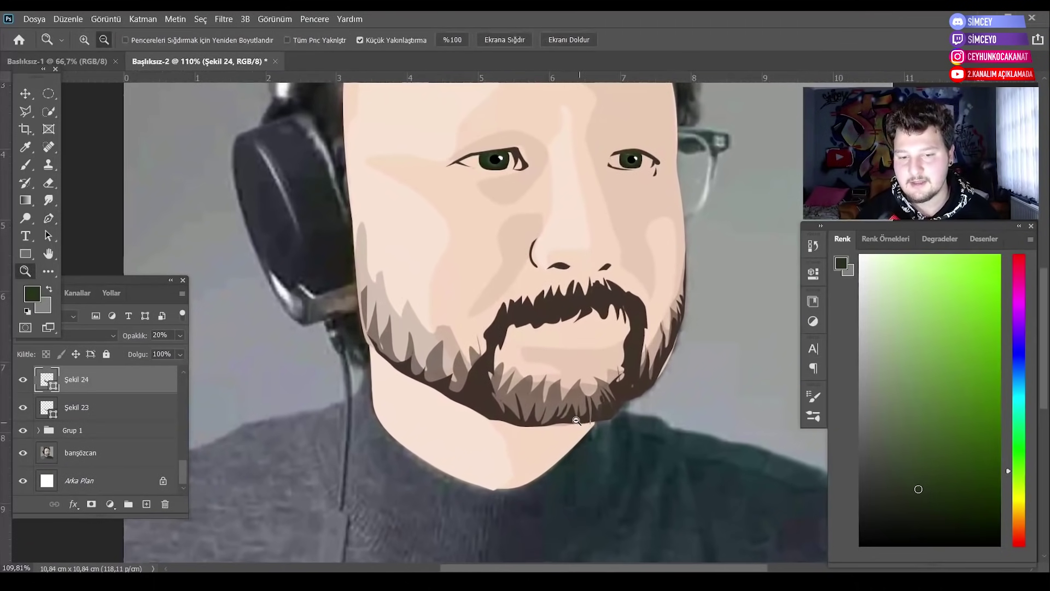
pyautogui.scroll(1, 580, 426)
# Lower Şekil 23 to 37% opacity, then select the dark beard shape Şekil 22.
pyautogui.click(178, 417)
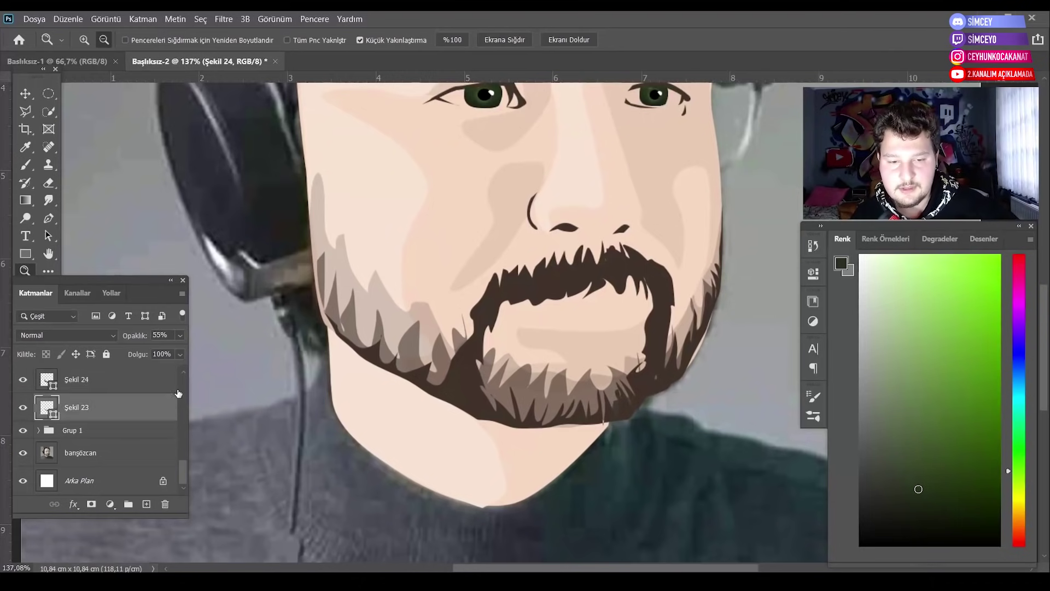
pyautogui.click(181, 337)
pyautogui.moveTo(150, 351); pyautogui.dragTo(139, 350)
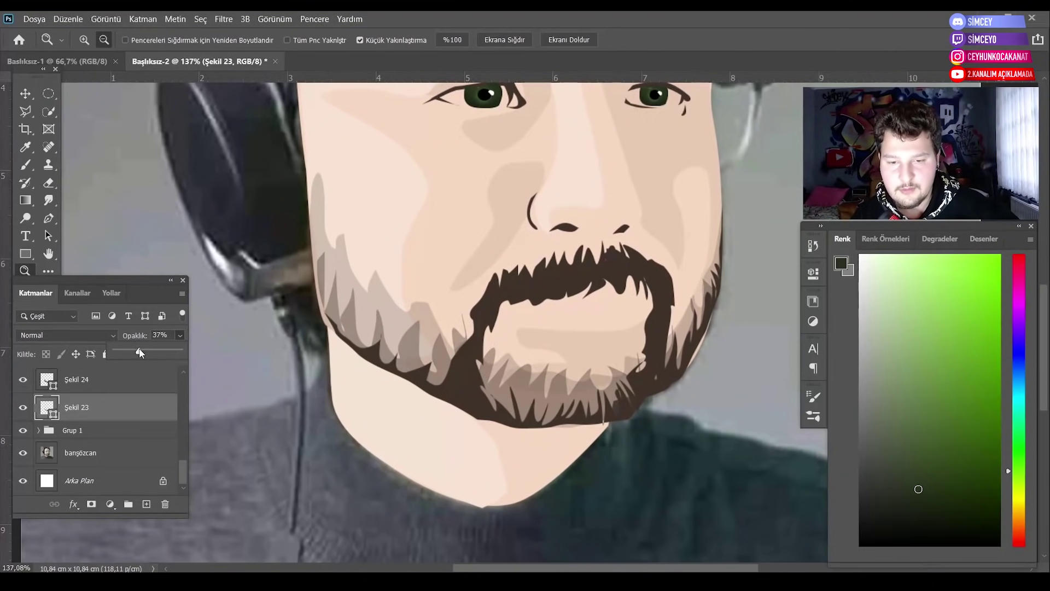
pyautogui.scroll(1, 454, 398)
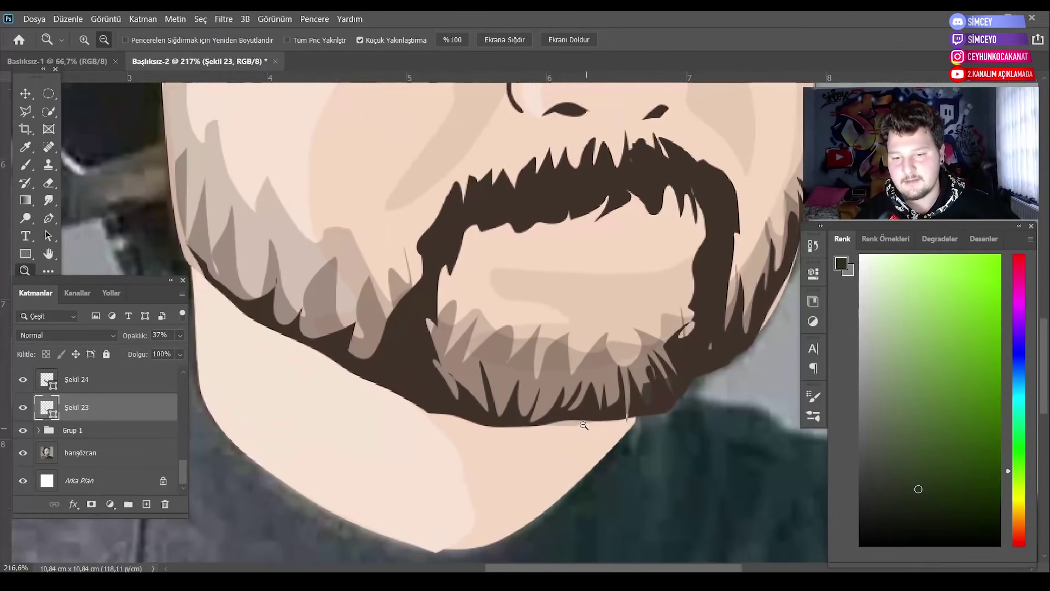
pyautogui.click(25, 89)
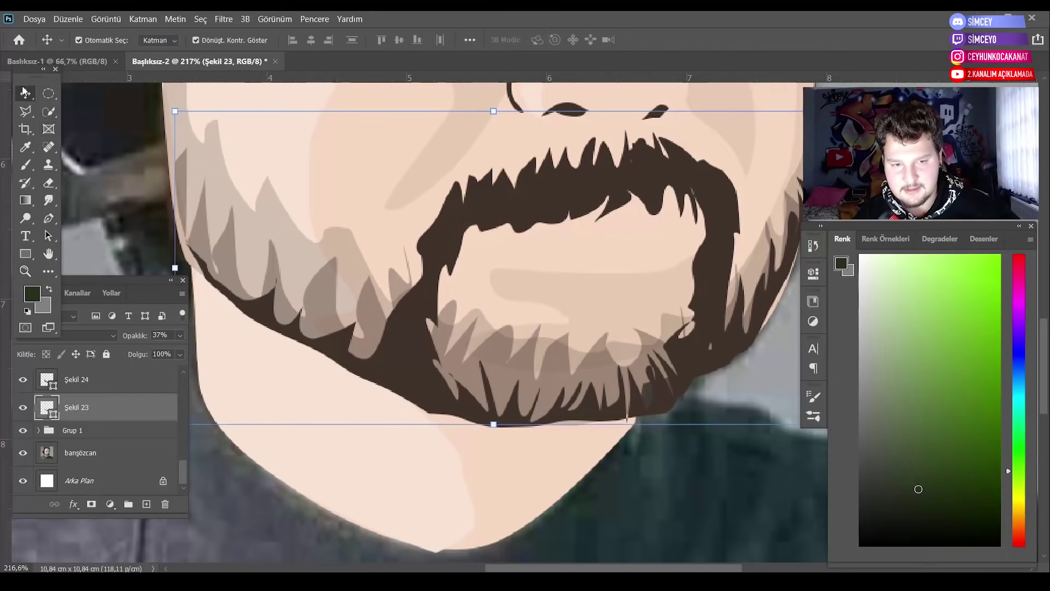
pyautogui.click(371, 416)
pyautogui.press('p')
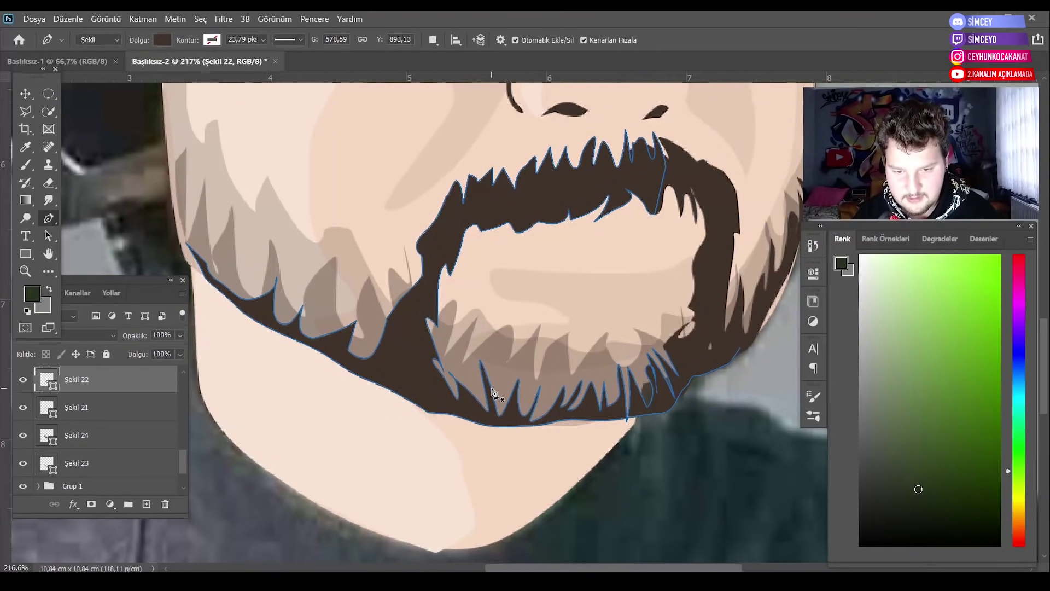
# Draw the Şekil 25 hair-strand shape along the beard's lower chin edge.
pyautogui.click(492, 389)
pyautogui.click(416, 341)
pyautogui.click(455, 376)
pyautogui.click(479, 389)
pyautogui.click(508, 387)
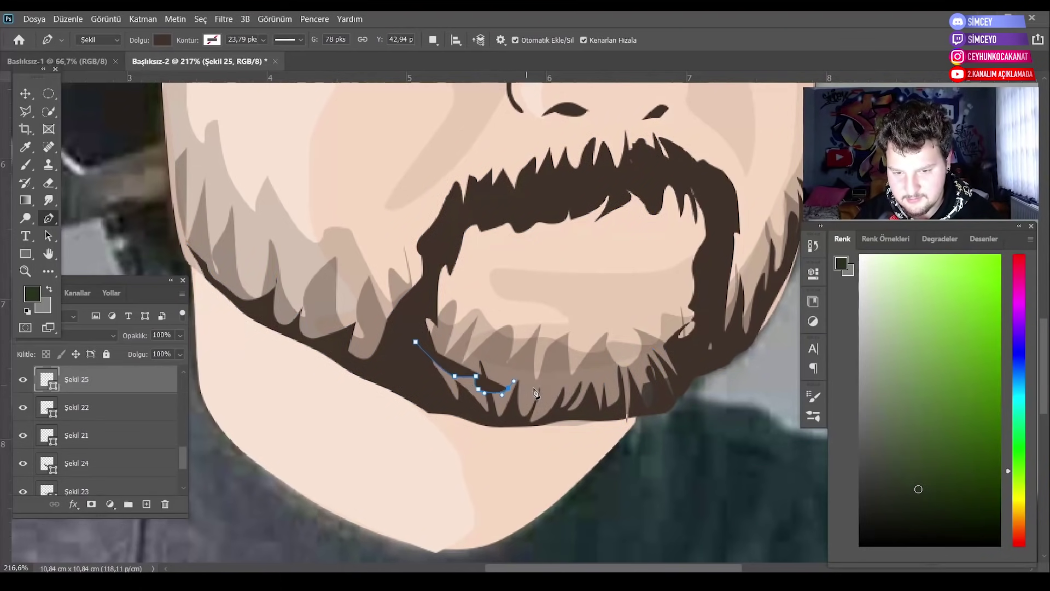
pyautogui.click(542, 403)
pyautogui.click(578, 387)
pyautogui.click(594, 405)
pyautogui.click(619, 401)
pyautogui.click(629, 381)
pyautogui.click(638, 396)
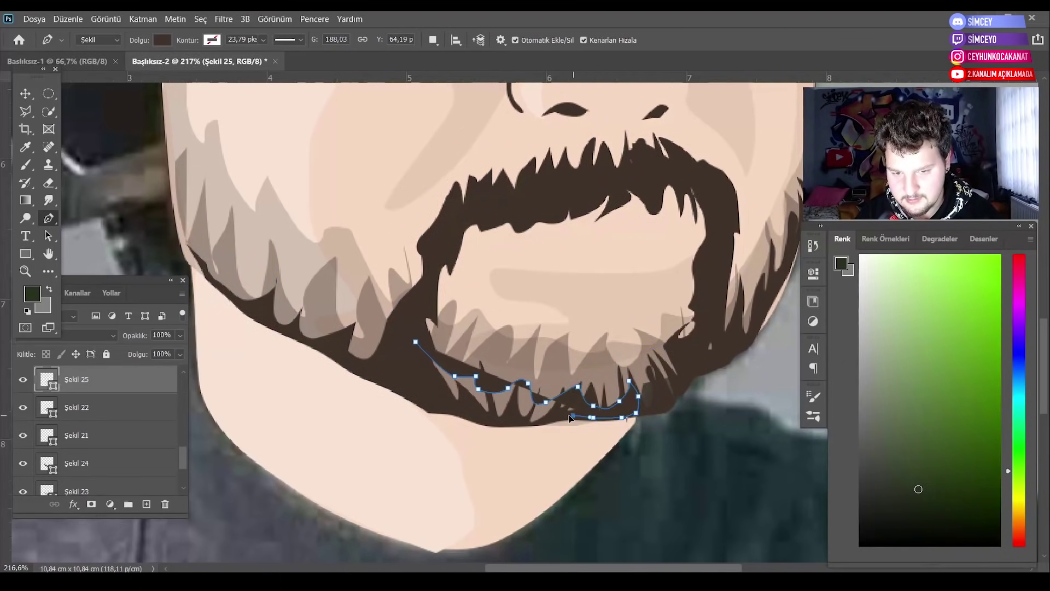
pyautogui.press('v')
pyautogui.hotkey('ctrl', '0')
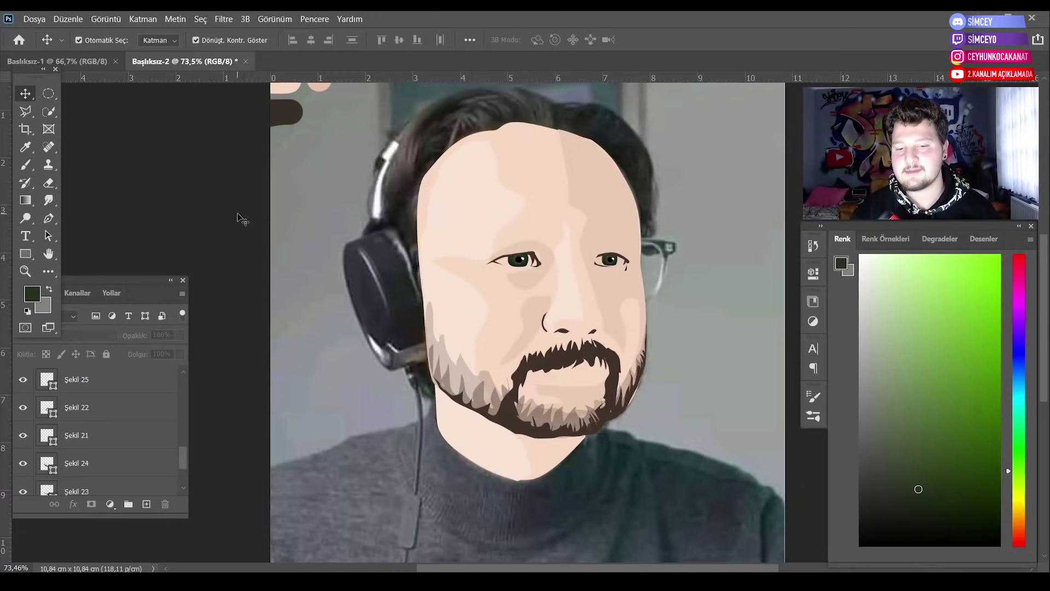
pyautogui.click(557, 437)
pyautogui.press('z')
pyautogui.scroll(3, 558, 438)
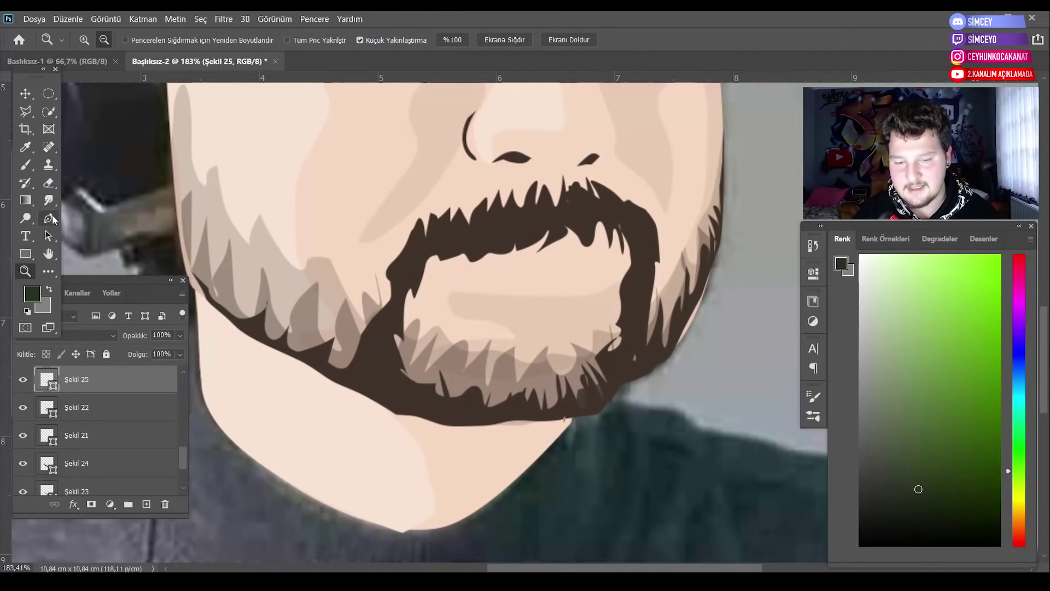
# Draw the Şekil 26 zigzag spike shape on the left chin.
pyautogui.click(53, 218)
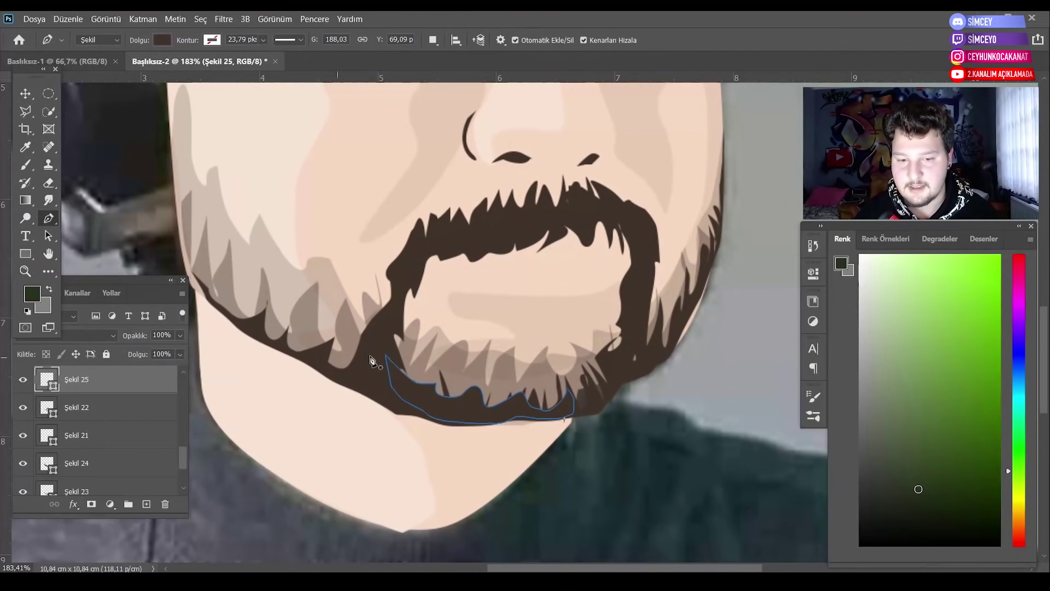
pyautogui.click(389, 360)
pyautogui.click(417, 340)
pyautogui.click(407, 382)
pyautogui.click(436, 357)
pyautogui.click(430, 394)
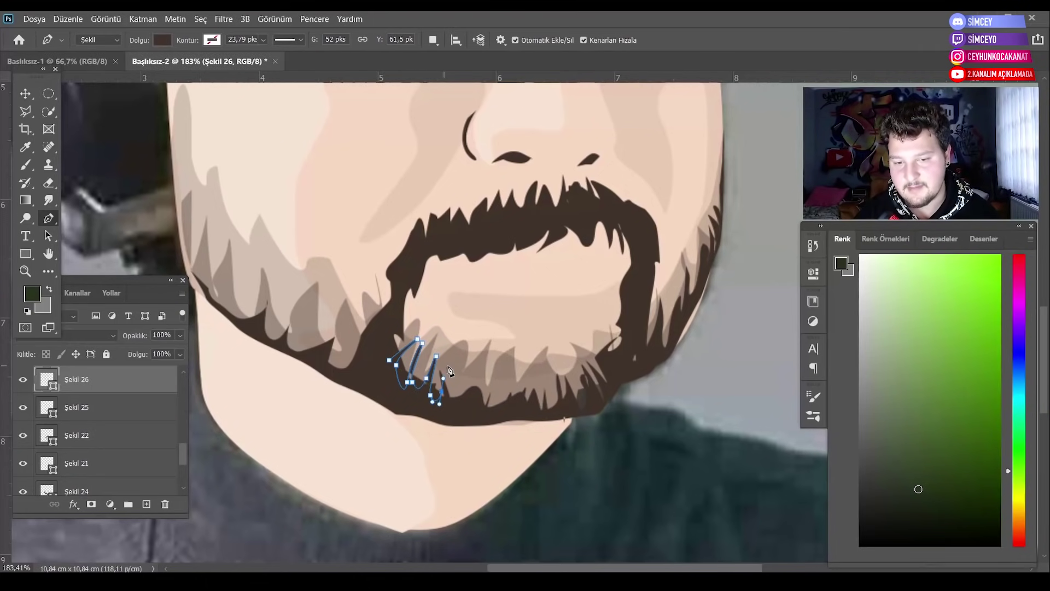
pyautogui.click(448, 366)
pyautogui.click(450, 404)
pyautogui.click(403, 395)
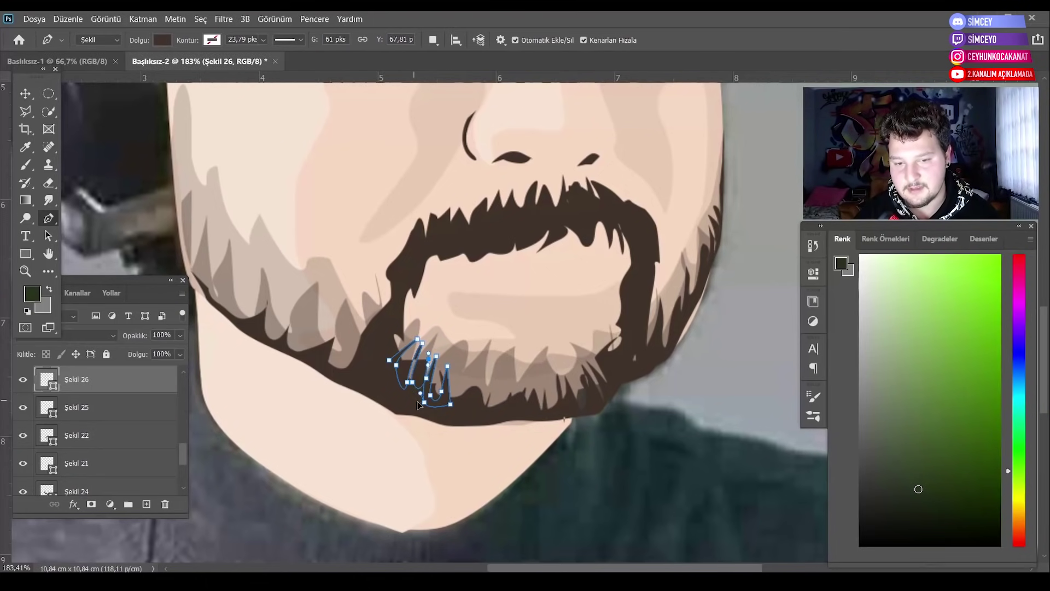
pyautogui.click(390, 360)
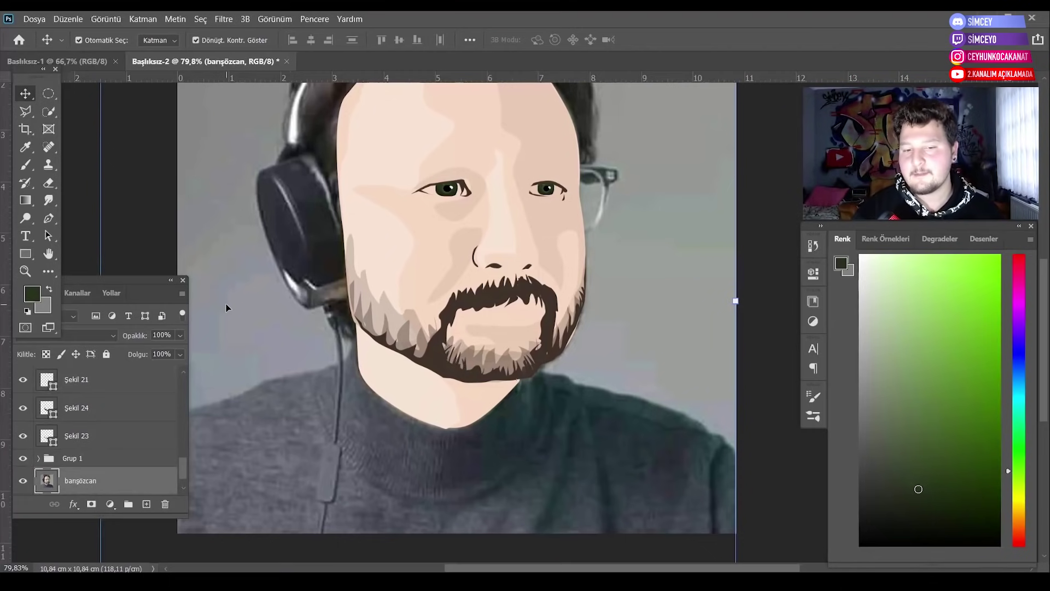
# Hide the skin shapes and trace a jagged dark mouth shape below the lip.
pyautogui.click(25, 271)
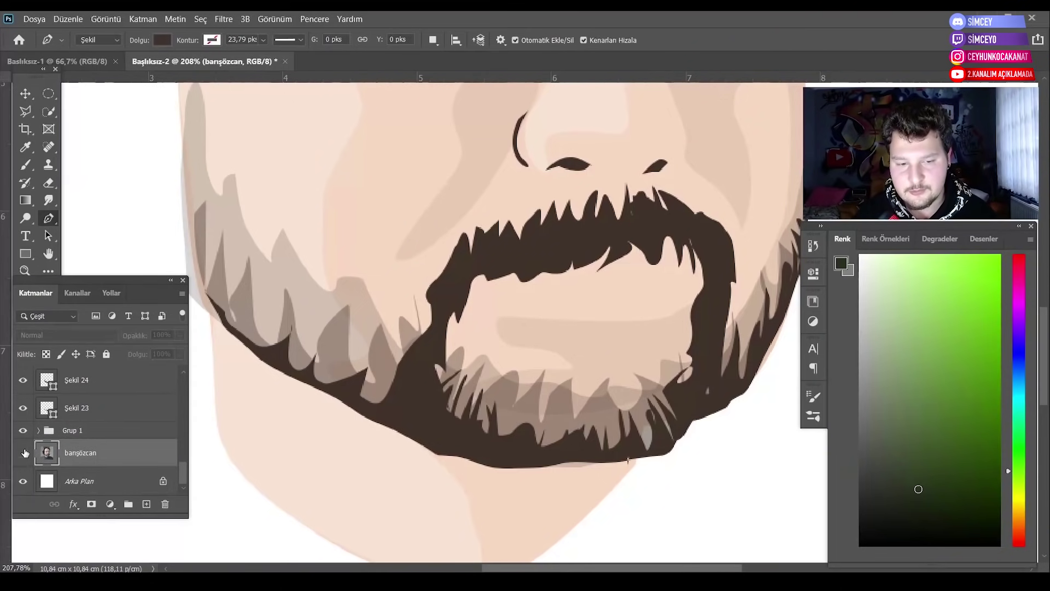
pyautogui.click(22, 431)
pyautogui.click(566, 316)
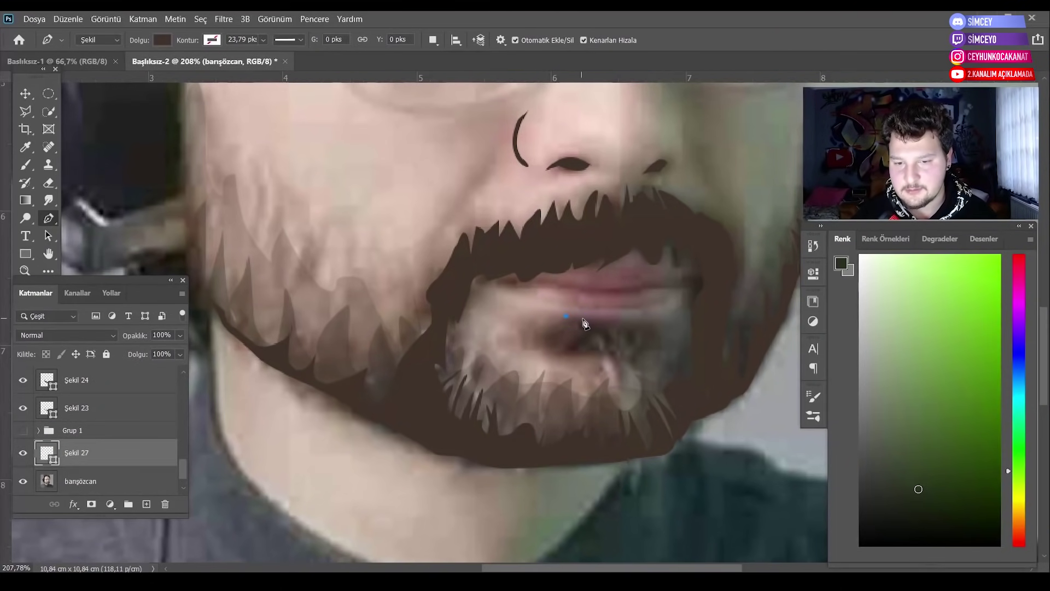
pyautogui.click(586, 321)
pyautogui.click(614, 322)
pyautogui.click(638, 322)
pyautogui.click(654, 328)
pyautogui.click(648, 349)
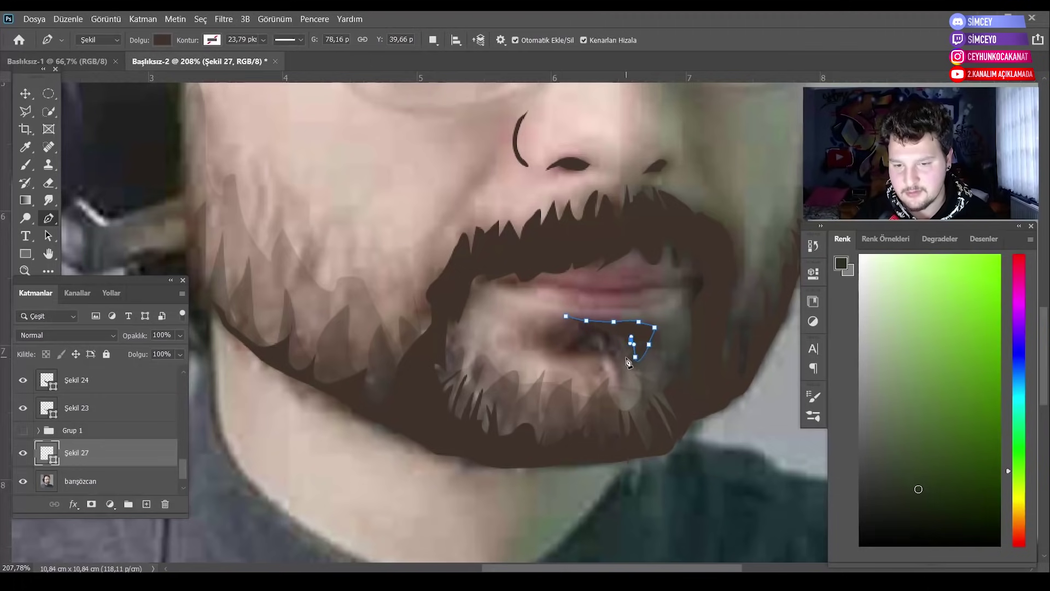
pyautogui.click(607, 335)
pyautogui.click(603, 355)
pyautogui.click(592, 340)
pyautogui.click(581, 353)
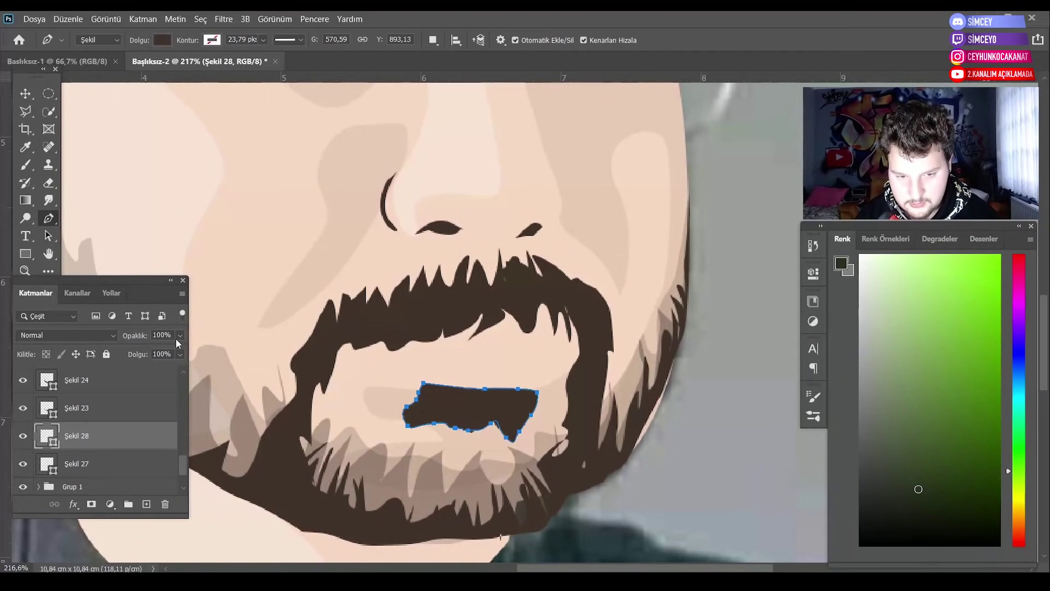
# Lower the mouth shape's opacity to trace over the photo.
pyautogui.click(180, 335)
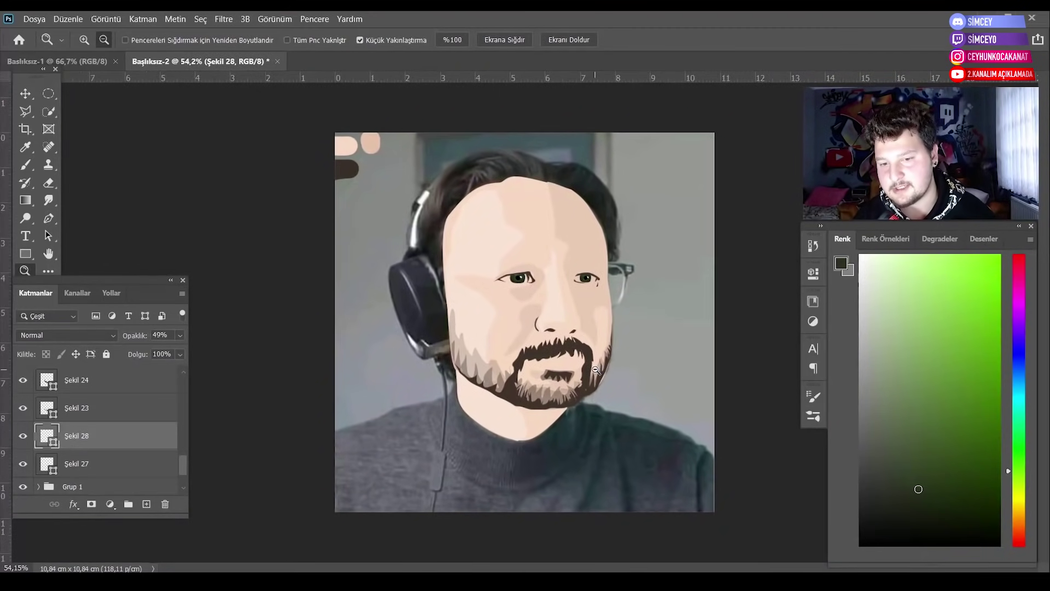
pyautogui.scroll(3, 596, 370)
pyautogui.scroll(3, 547, 364)
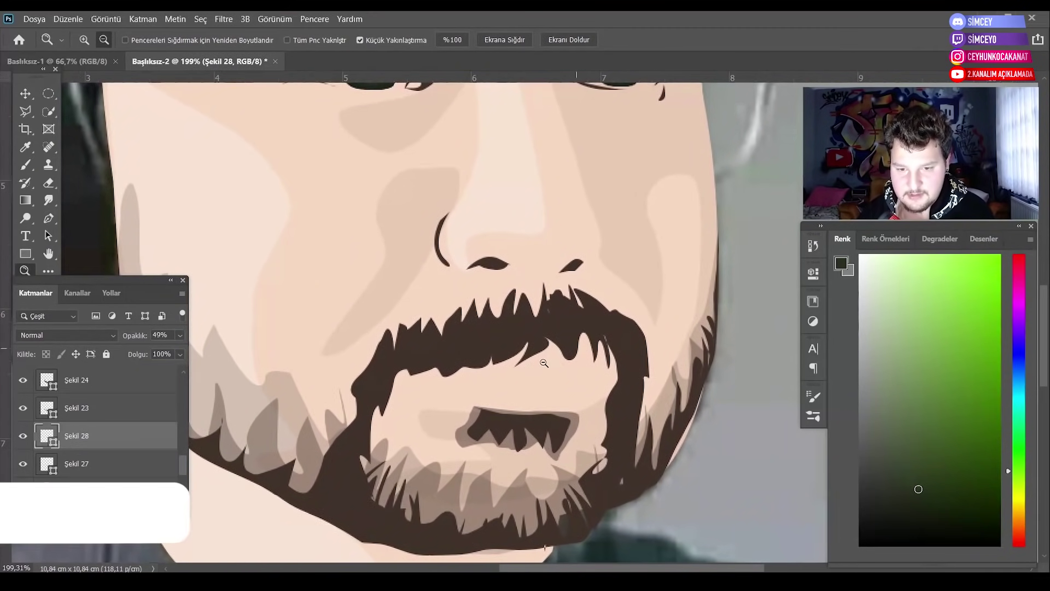
pyautogui.scroll(1, 543, 362)
pyautogui.scroll(-2, 99, 427)
# Draw the thin curved lip-line path Şekil 29 and show the face group again.
pyautogui.click(23, 430)
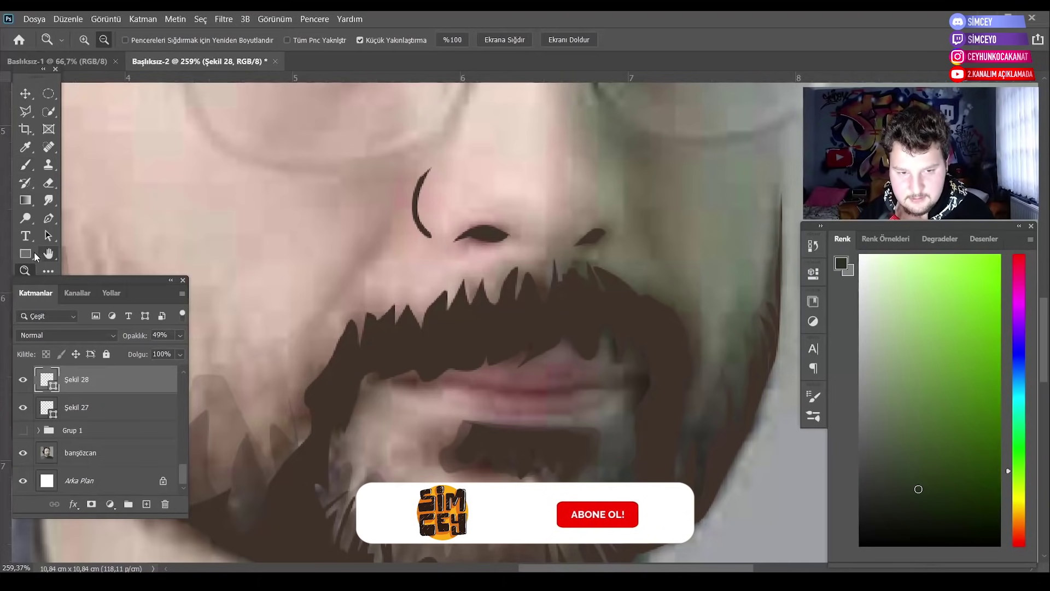
pyautogui.click(48, 218)
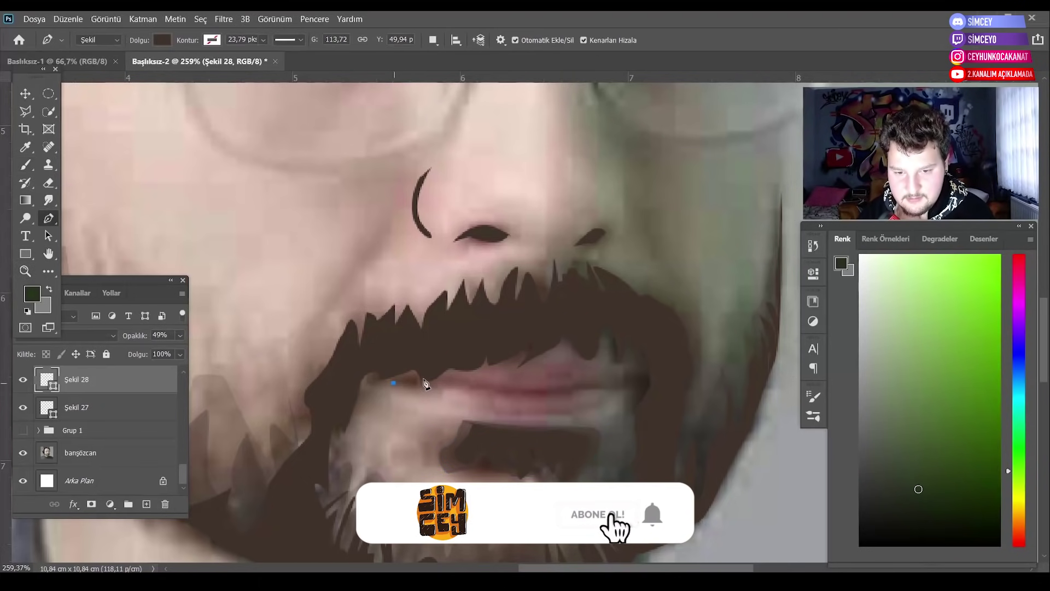
pyautogui.click(394, 383)
pyautogui.moveTo(470, 379); pyautogui.dragTo(485, 387)
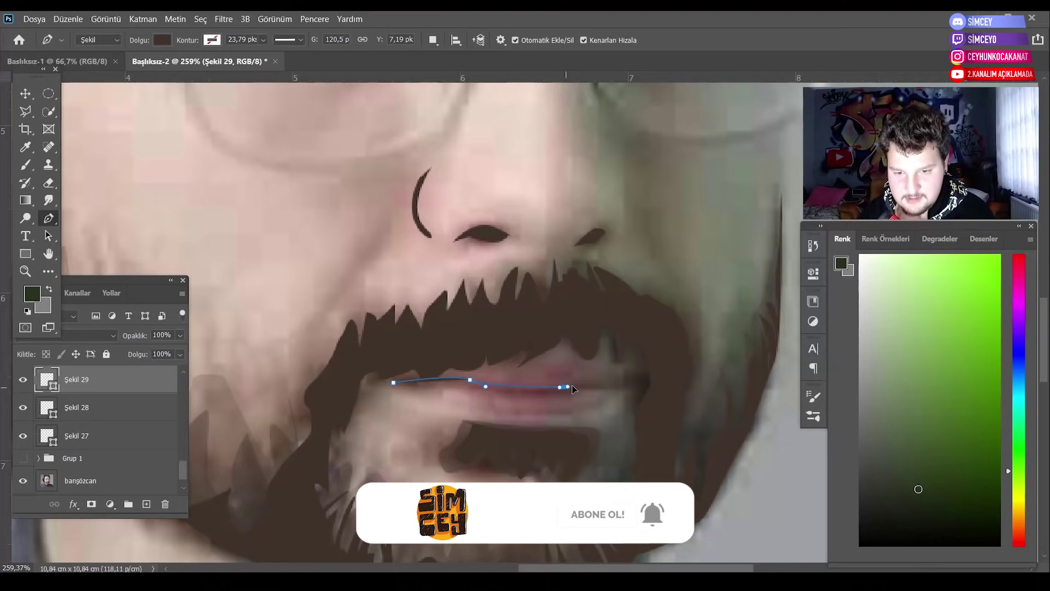
pyautogui.click(23, 458)
pyautogui.click(25, 271)
pyautogui.scroll(-5, 416, 334)
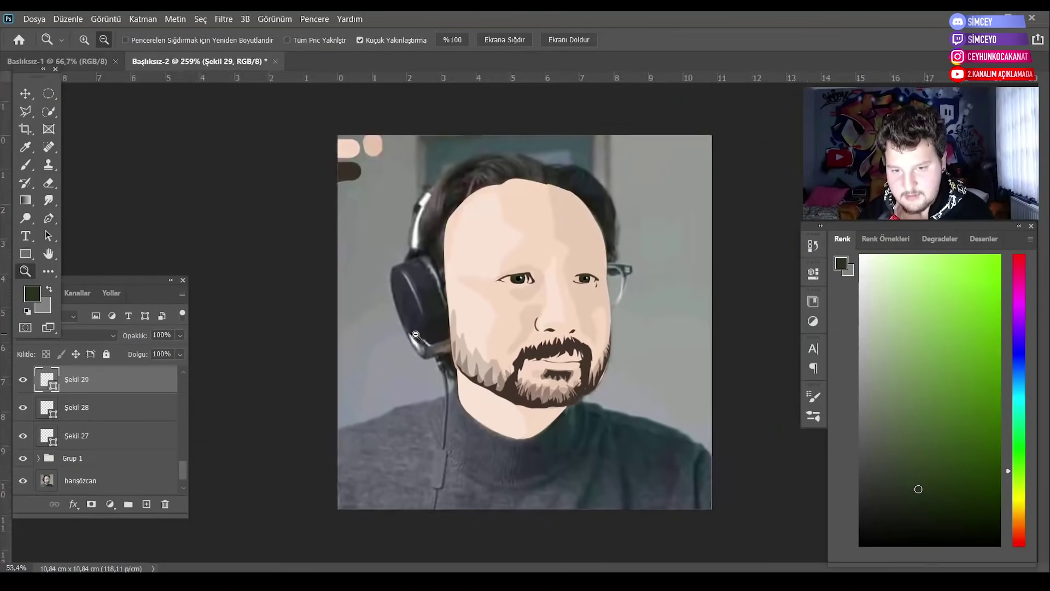
pyautogui.scroll(2, 549, 348)
pyautogui.scroll(4, 578, 349)
pyautogui.scroll(3, 522, 316)
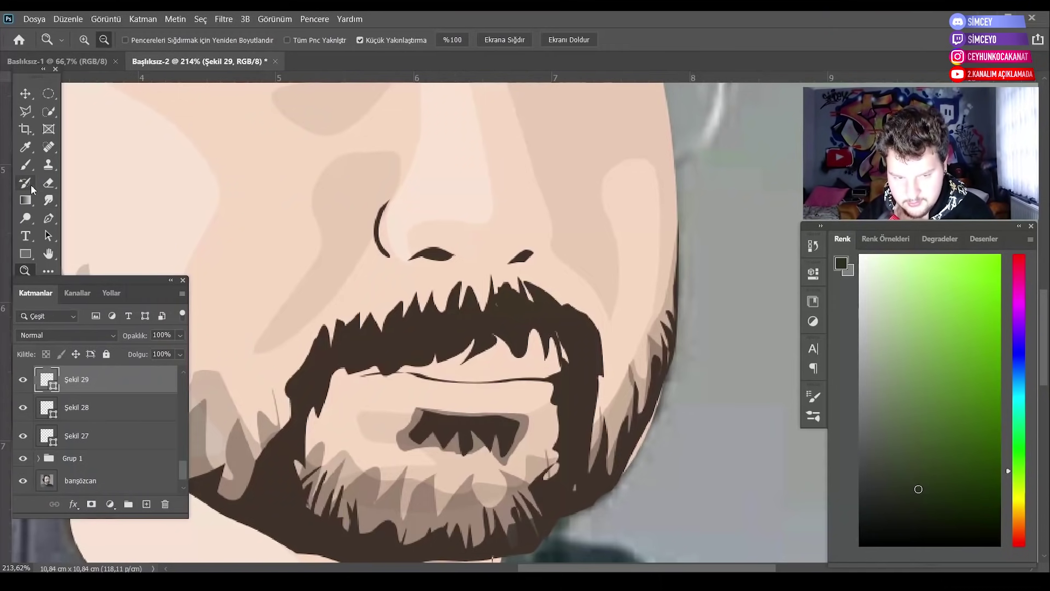
# Draw the Şekil 30 patch at the moustache corner at 68% opacity.
pyautogui.press('p')
pyautogui.click(504, 322)
pyautogui.click(524, 356)
pyautogui.moveTo(541, 355); pyautogui.dragTo(543, 355)
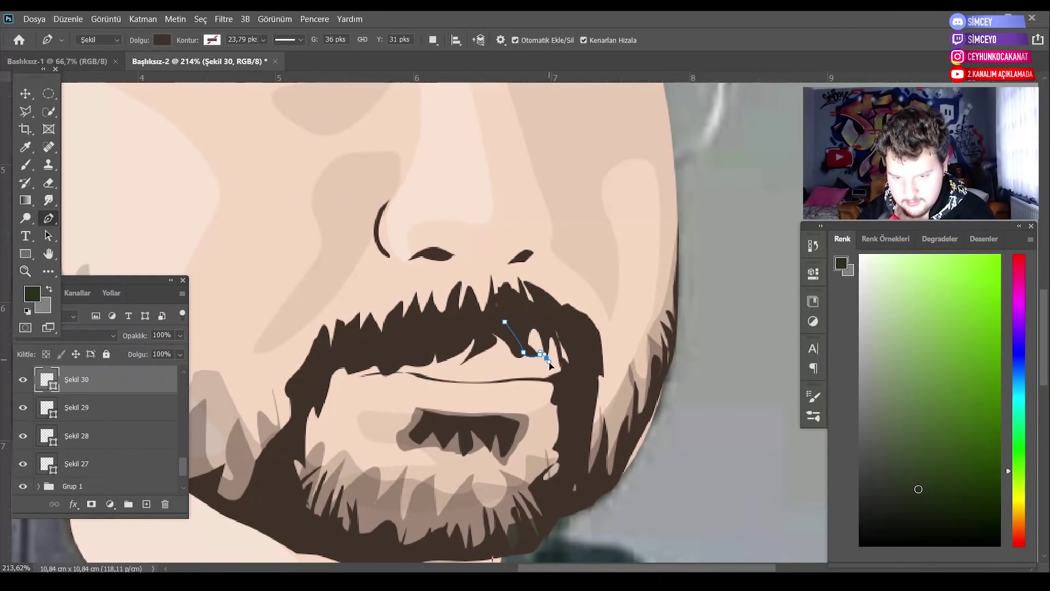
pyautogui.press('z')
pyautogui.scroll(2, 552, 361)
pyautogui.click(180, 335)
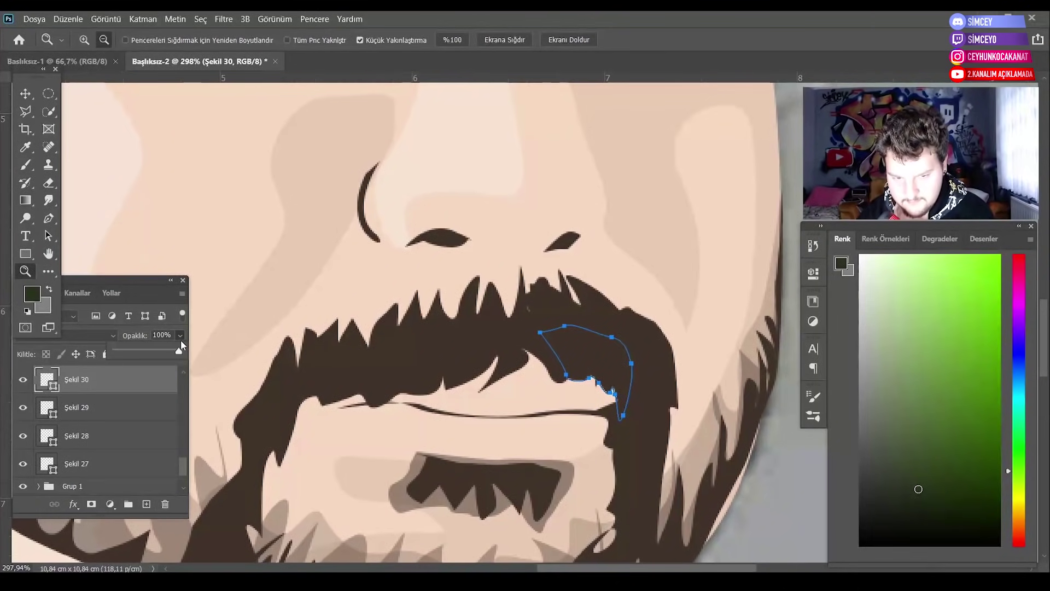
pyautogui.moveTo(182, 350); pyautogui.dragTo(159, 354)
pyautogui.scroll(-5, 617, 356)
pyautogui.scroll(1, 617, 356)
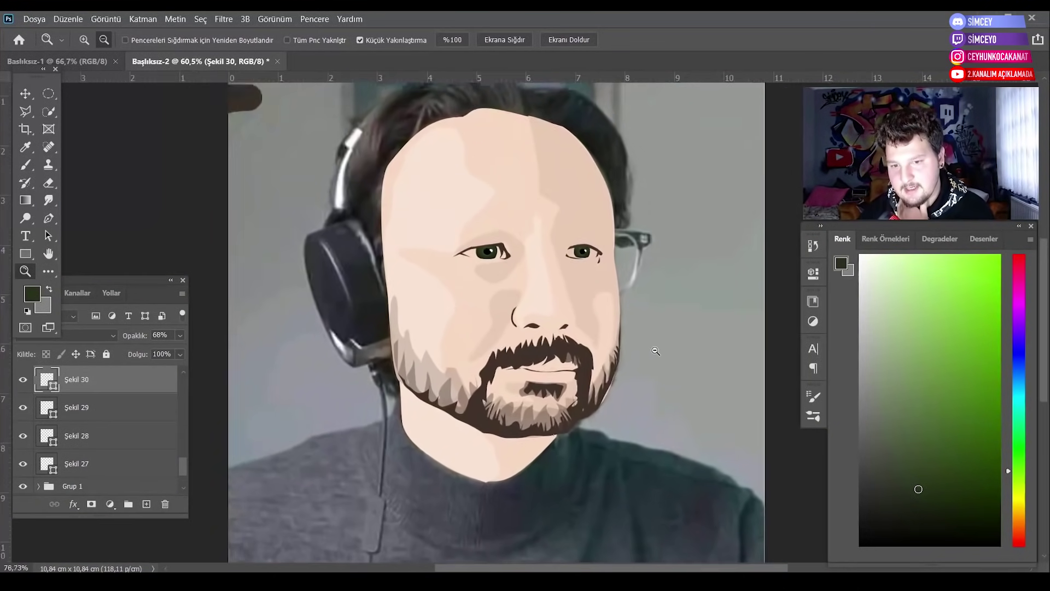
pyautogui.scroll(1, 617, 357)
pyautogui.scroll(2, 617, 357)
# Outline the Şekil 31 lip shape around the mouth opening.
pyautogui.click(23, 485)
pyautogui.scroll(-1, 59, 366)
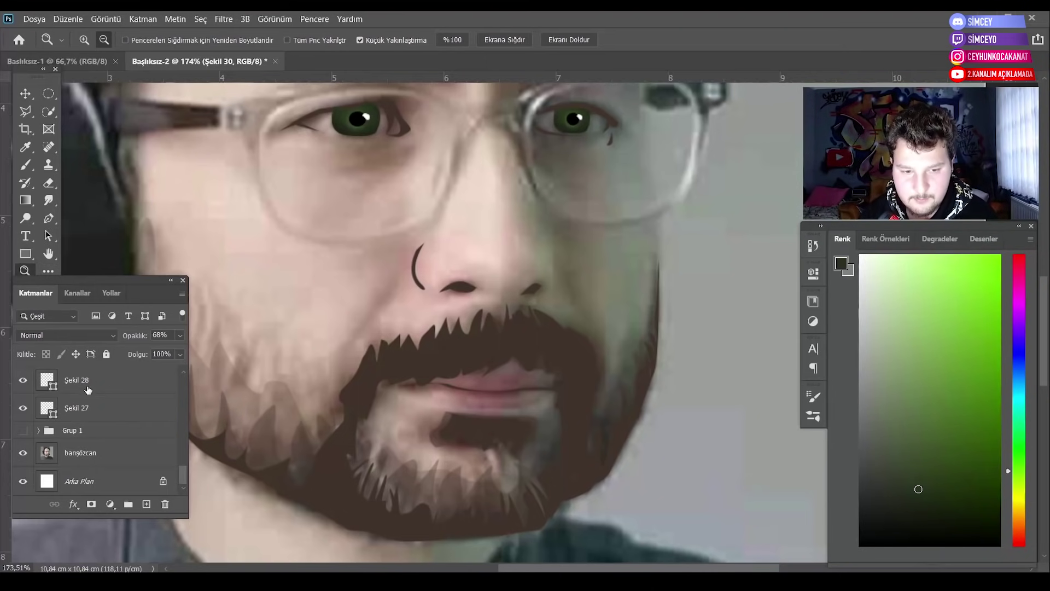
pyautogui.click(88, 405)
pyautogui.press('p')
pyautogui.click(446, 370)
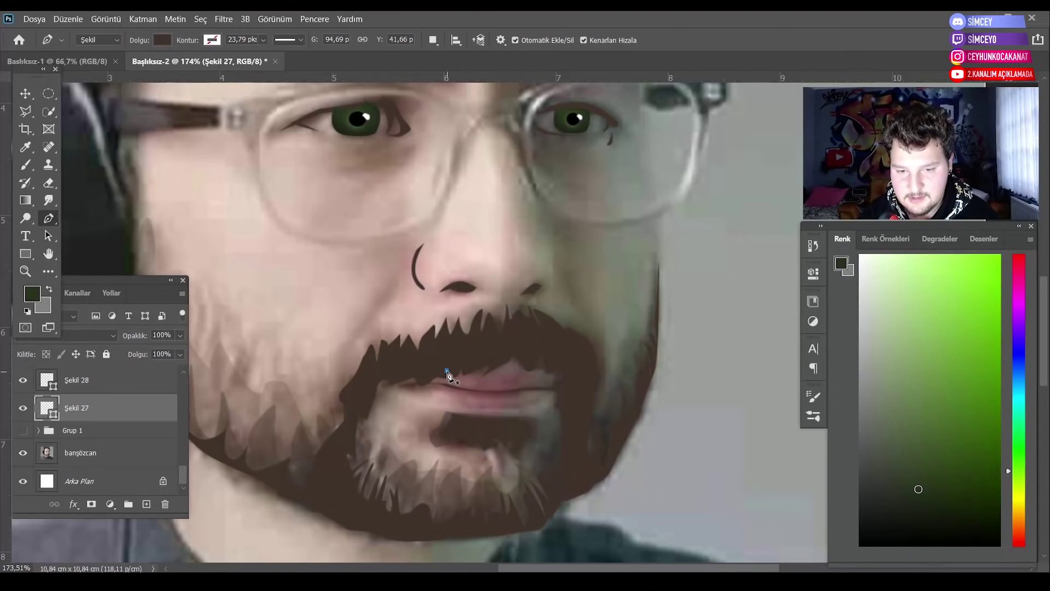
pyautogui.moveTo(499, 371); pyautogui.dragTo(515, 372)
pyautogui.click(554, 366)
pyautogui.click(563, 387)
pyautogui.click(536, 403)
pyautogui.click(485, 408)
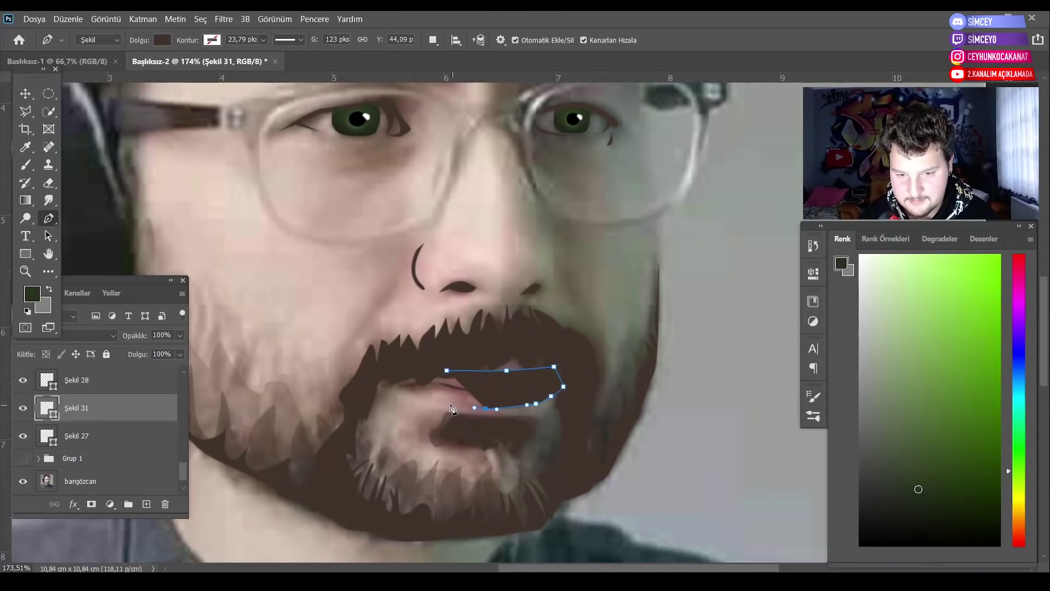
pyautogui.click(418, 392)
pyautogui.click(402, 370)
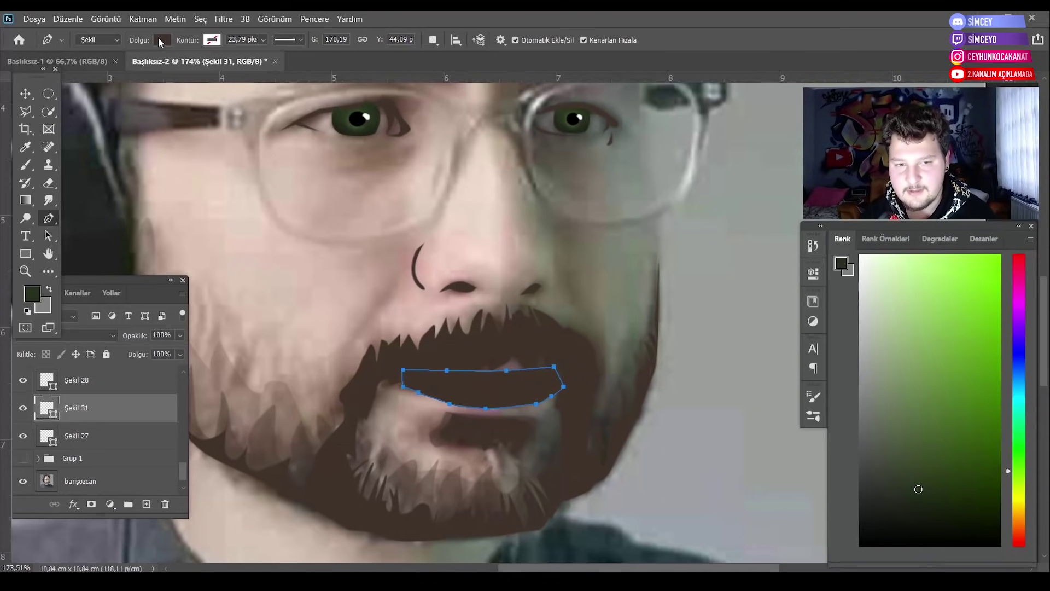
# Fill the Şekil 31 lips with a muted pink colour.
pyautogui.click(162, 39)
pyautogui.click(247, 67)
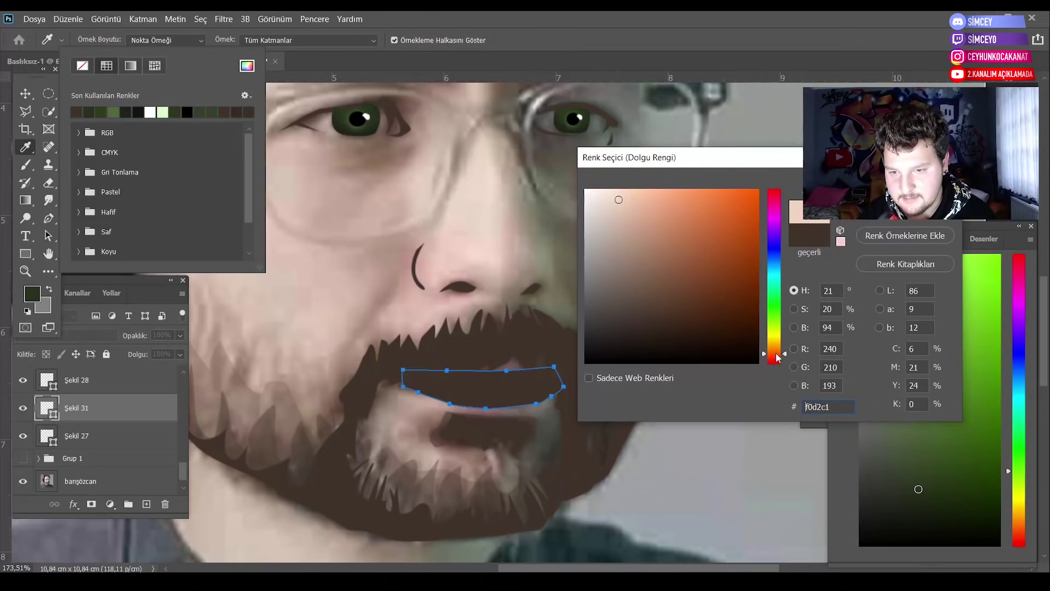
pyautogui.moveTo(776, 354); pyautogui.dragTo(776, 357)
pyautogui.click(620, 212)
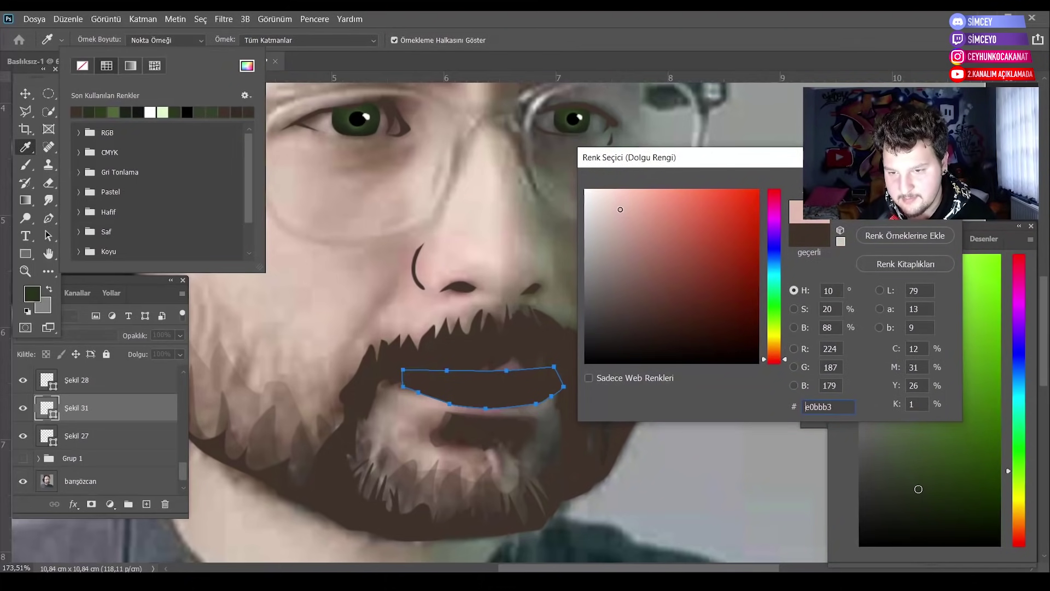
pyautogui.press('Return')
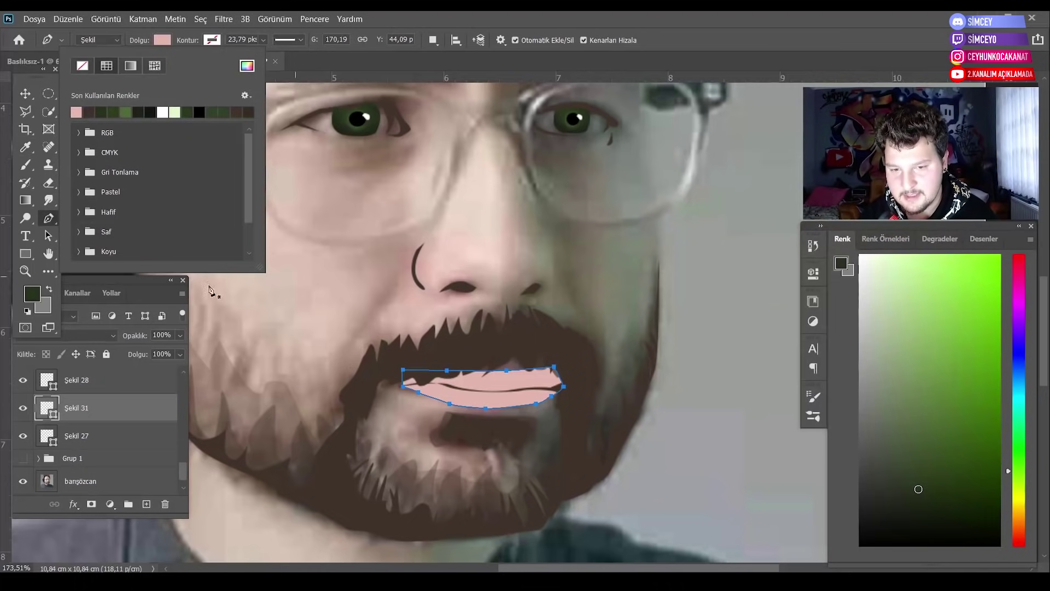
pyautogui.press('Escape')
pyautogui.press('z')
pyautogui.keyDown('alt'); pyautogui.scroll(-5, 595, 363); pyautogui.keyUp('alt')
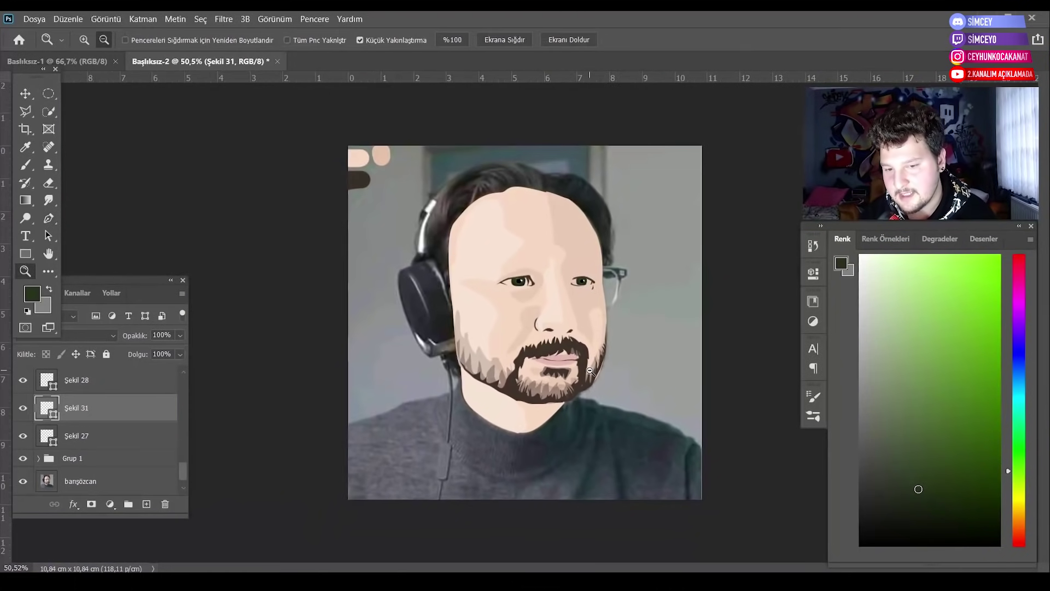
pyautogui.keyDown('alt'); pyautogui.scroll(6, 584, 369); pyautogui.keyUp('alt')
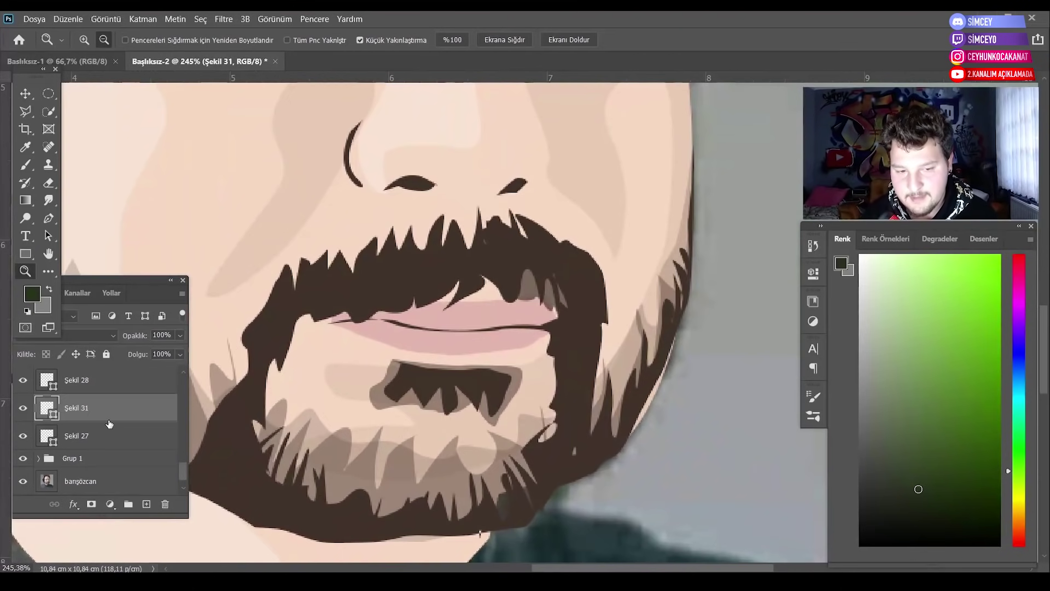
# Rasterize the lip shape layer and paint a quick selection over the lip area.
pyautogui.rightClick(94, 410)
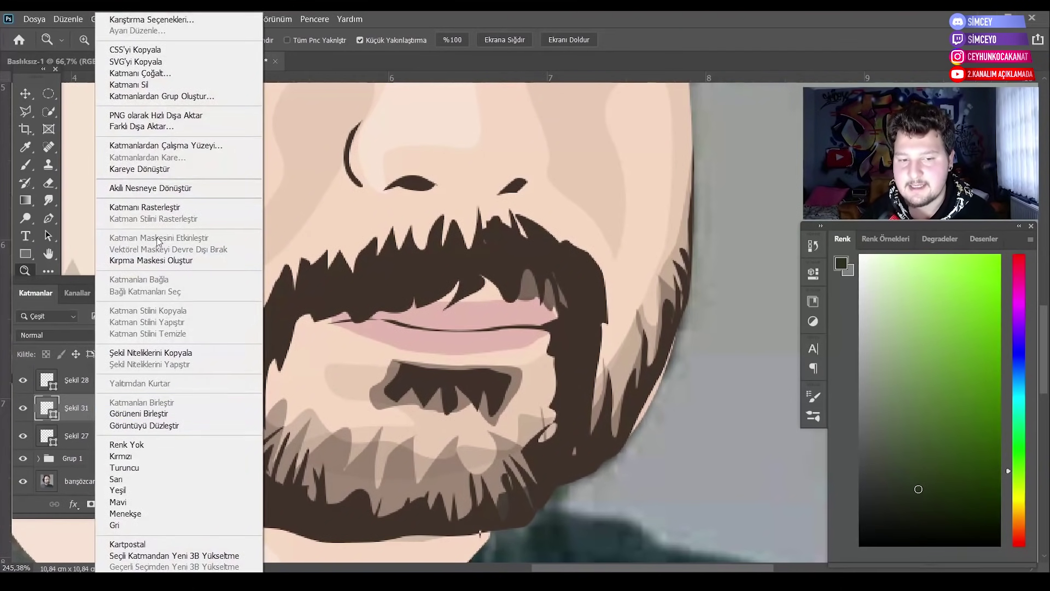
pyautogui.click(172, 208)
pyautogui.click(48, 111)
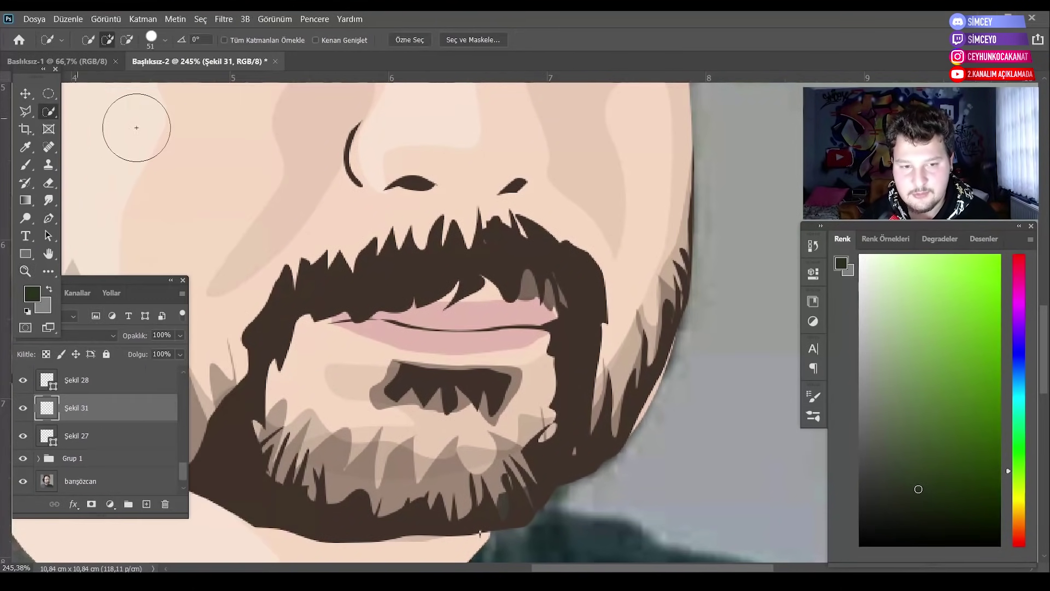
pyautogui.moveTo(336, 315); pyautogui.dragTo(550, 323)
# Sample the lips' pink colour and set the brush to 61 px.
pyautogui.click(26, 164)
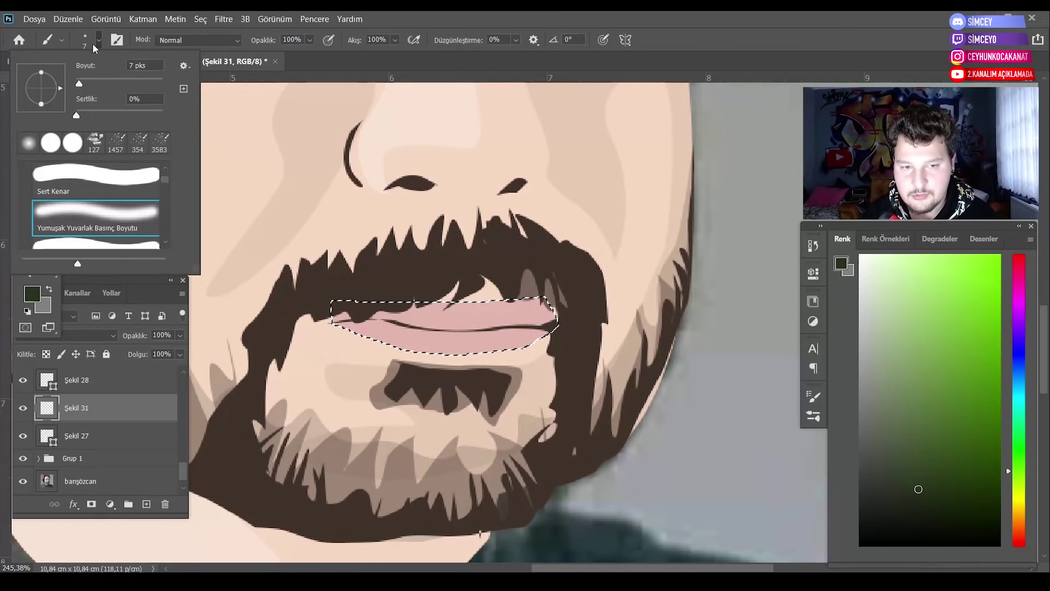
pyautogui.click(26, 147)
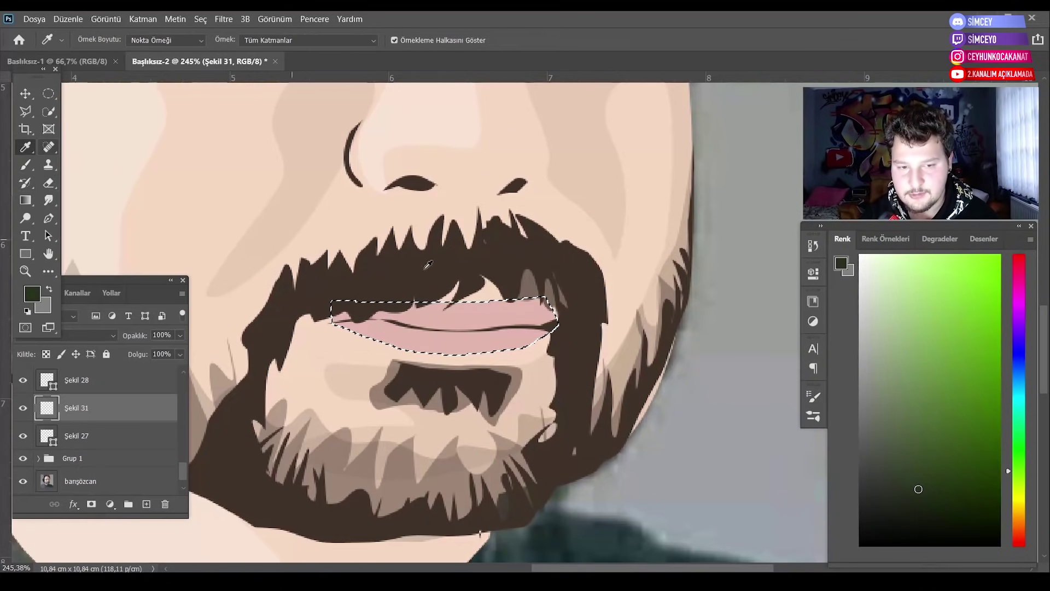
pyautogui.click(546, 313)
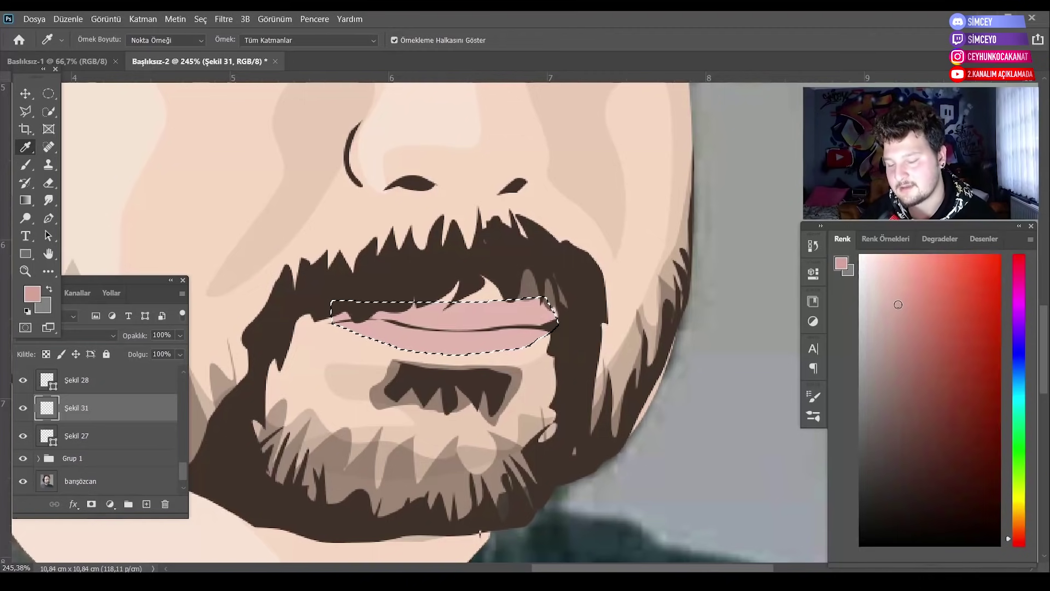
pyautogui.click(27, 164)
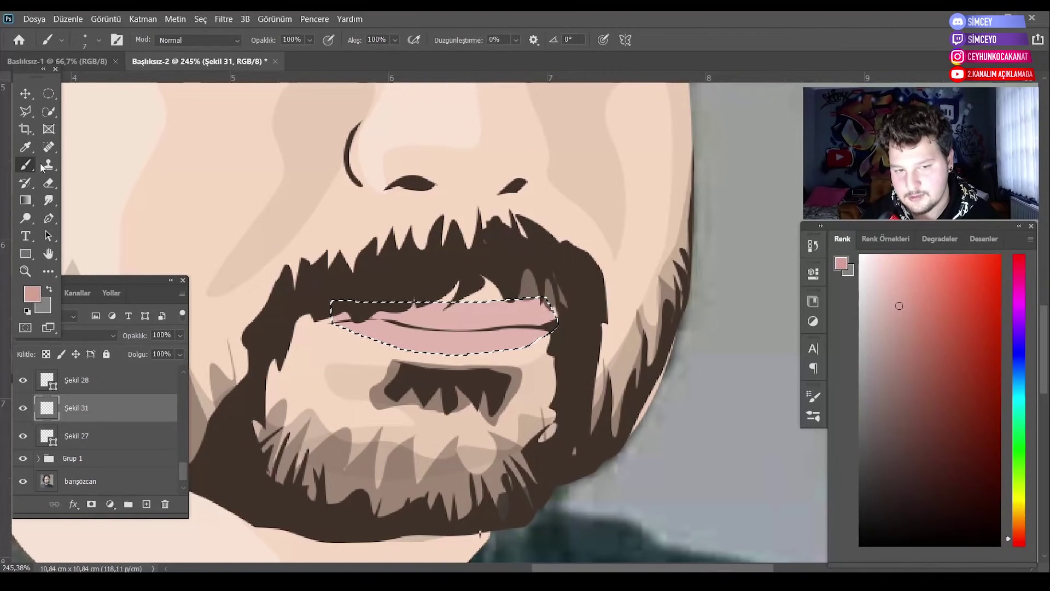
pyautogui.click(100, 38)
pyautogui.moveTo(78, 84); pyautogui.dragTo(103, 84)
pyautogui.click(565, 309)
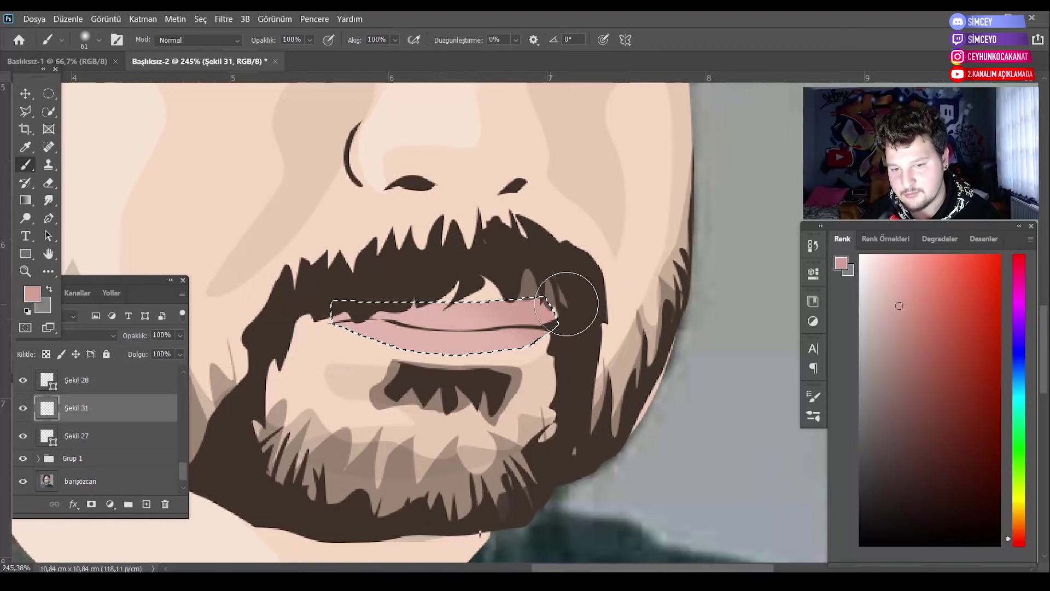
# Paint lighter pink highlights onto the lip with an 18 px brush.
pyautogui.keyDown('alt'); pyautogui.click(380, 331); pyautogui.keyUp('alt')
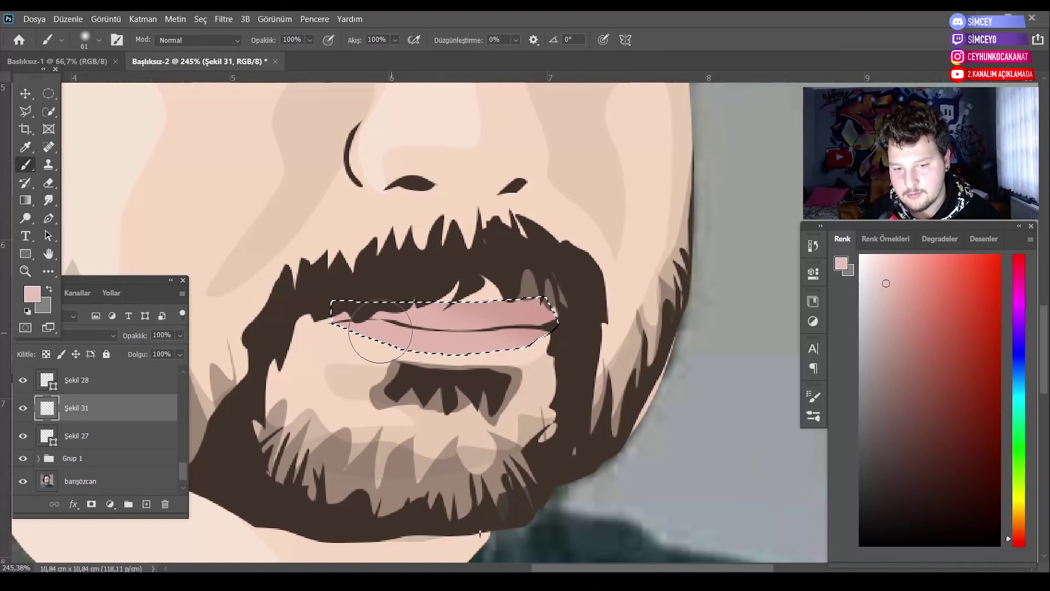
pyautogui.click(99, 47)
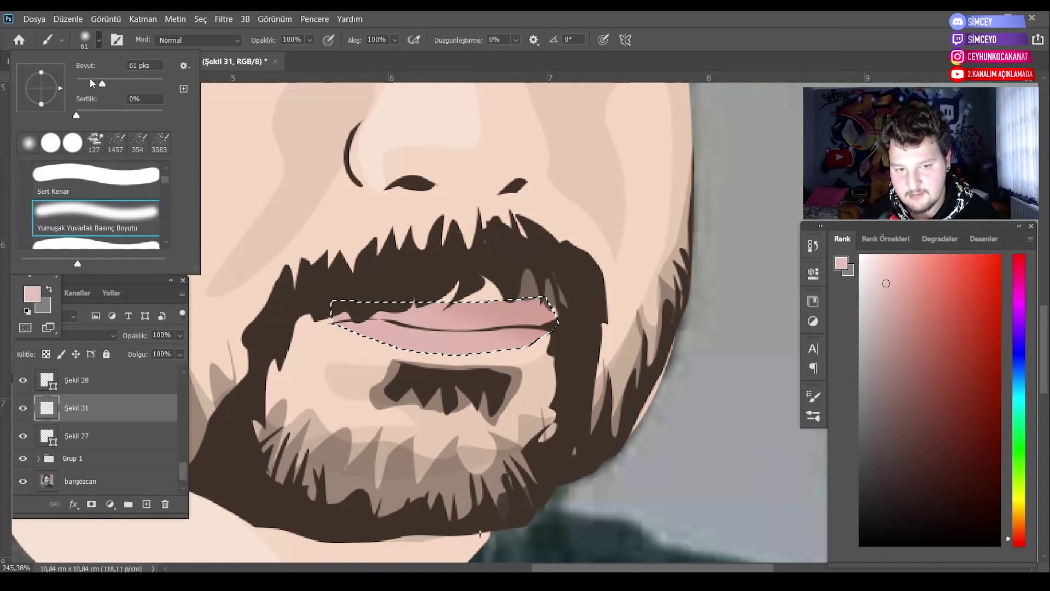
pyautogui.click(84, 78)
pyautogui.click(397, 336)
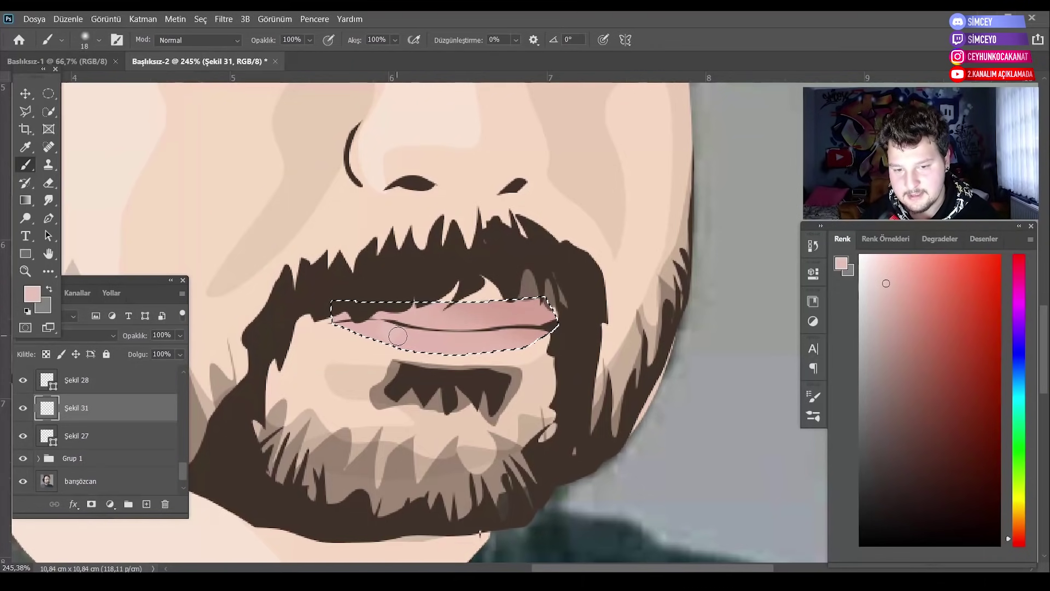
pyautogui.keyDown('alt'); pyautogui.click(378, 333); pyautogui.keyUp('alt')
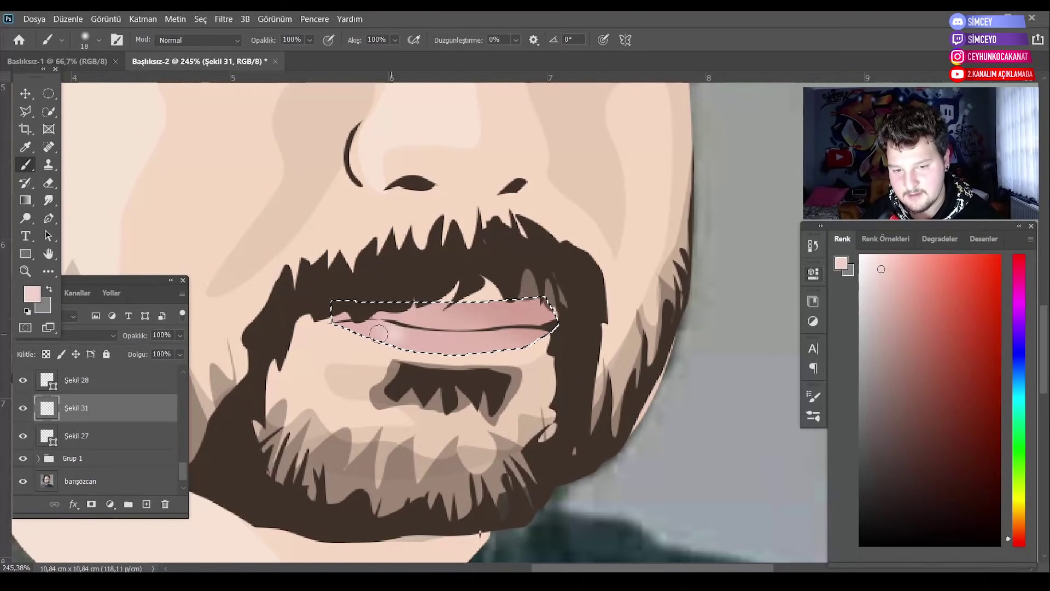
# Clear the lip selection and zoom in closer on the lips.
pyautogui.hotkey('ctrl', 'd')
pyautogui.scroll(-3, 432, 191)
pyautogui.press('l')
pyautogui.click(24, 271)
pyautogui.scroll(2, 198, 173)
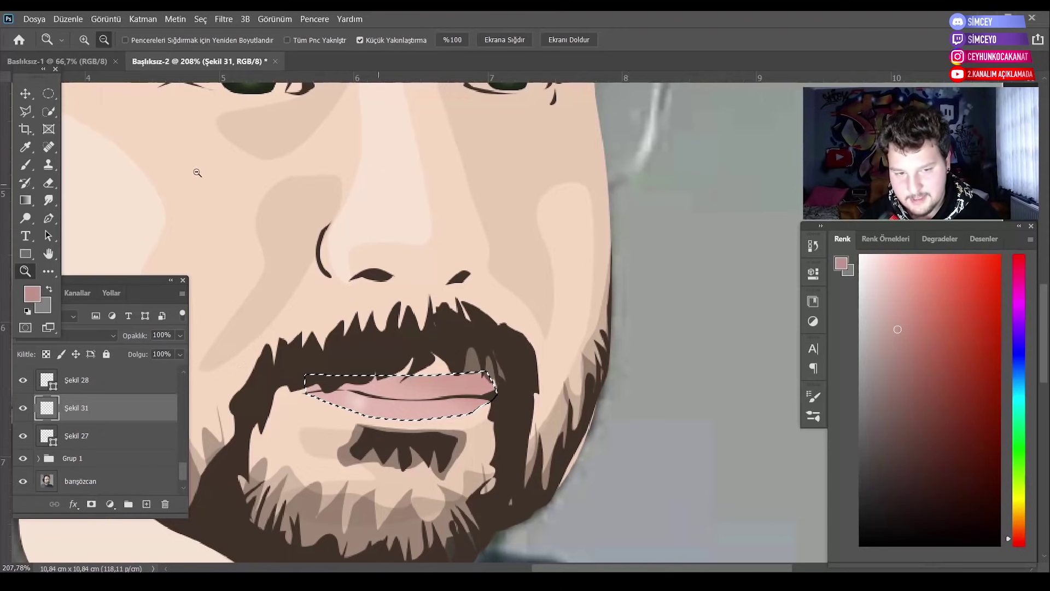
# Enlarge the soft brush and pick darker brownish-pink and maroon shading colours.
pyautogui.click(26, 165)
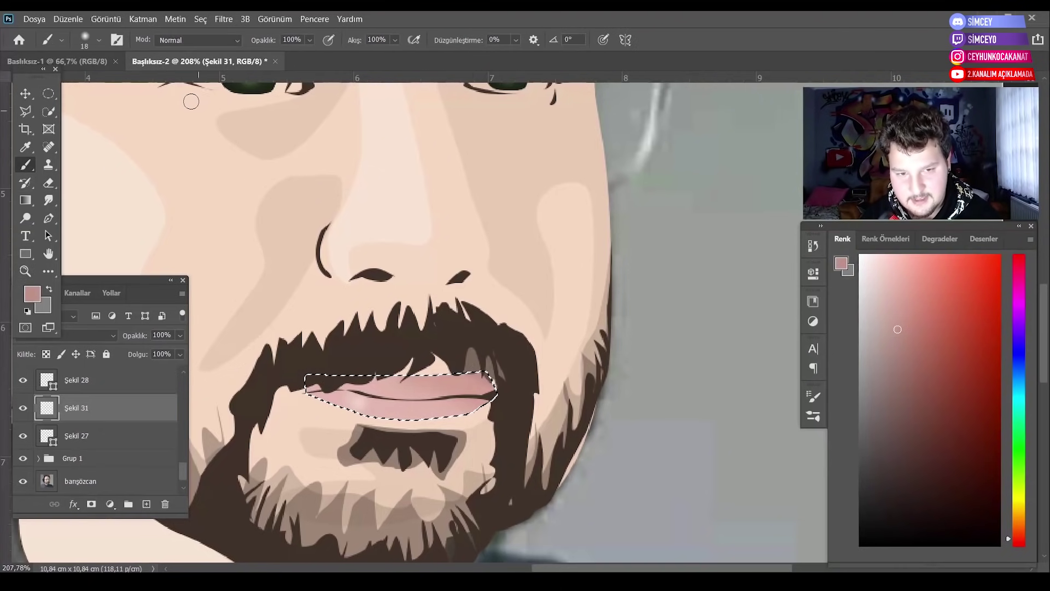
pyautogui.click(99, 39)
pyautogui.click(898, 405)
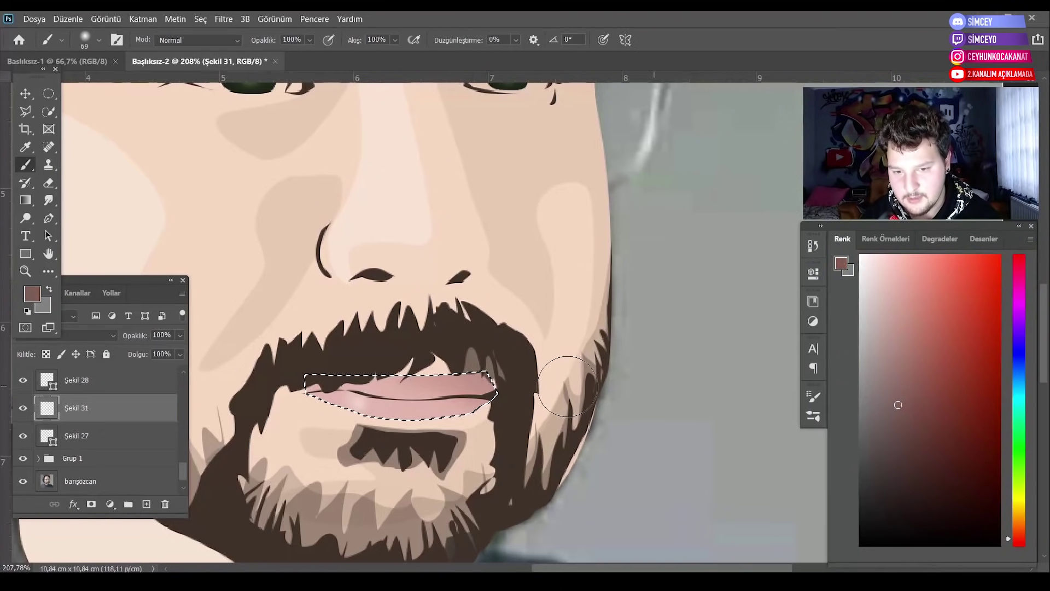
pyautogui.keyDown('alt'); pyautogui.click(537, 408); pyautogui.keyUp('alt')
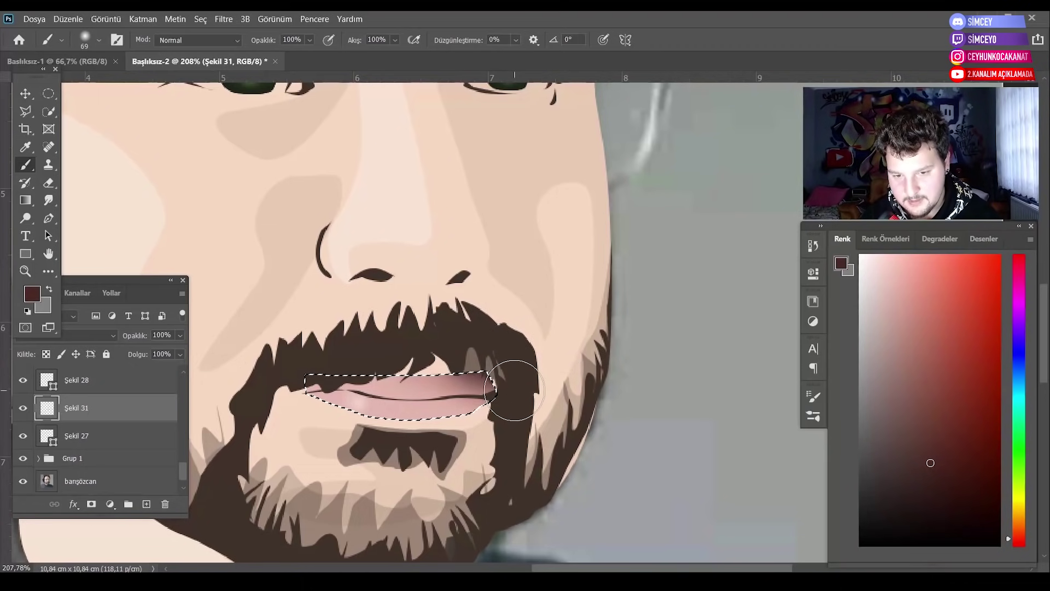
pyautogui.keyDown('alt'); pyautogui.scroll(-2, 117, 90); pyautogui.keyUp('alt')
# Hide the face shapes and toggle lips layer Şekil 31 to compare with the photo.
pyautogui.press('l')
pyautogui.hotkey('ctrl', 'd')
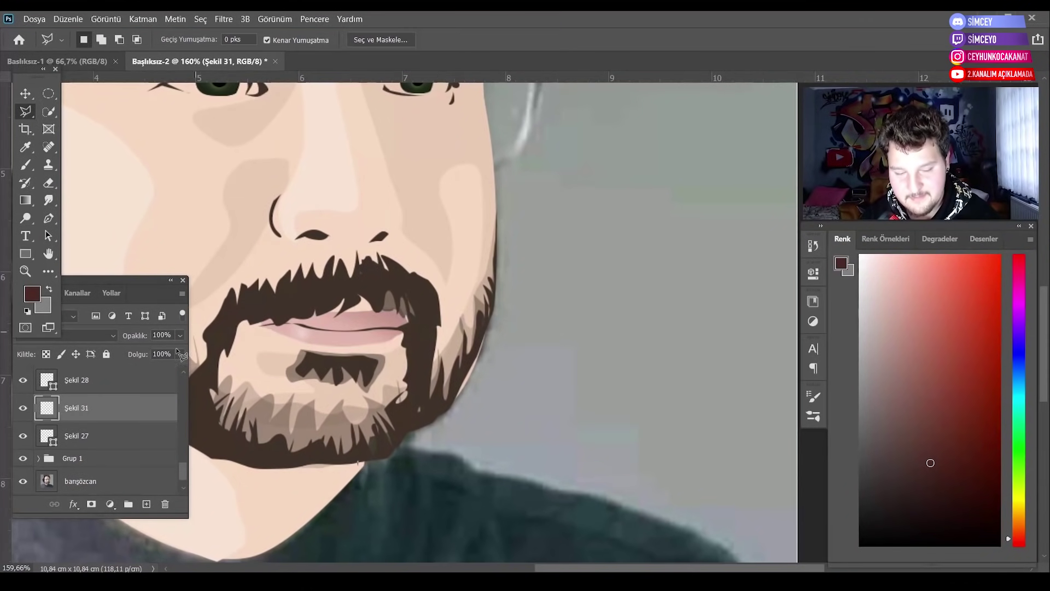
pyautogui.click(23, 458)
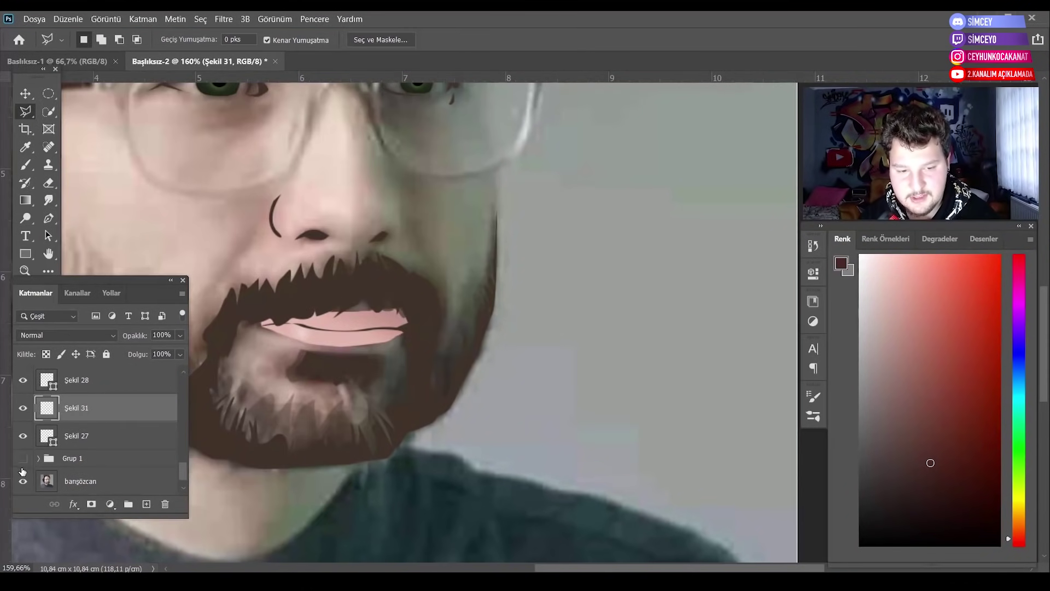
pyautogui.moveTo(23, 436); pyautogui.dragTo(23, 407)
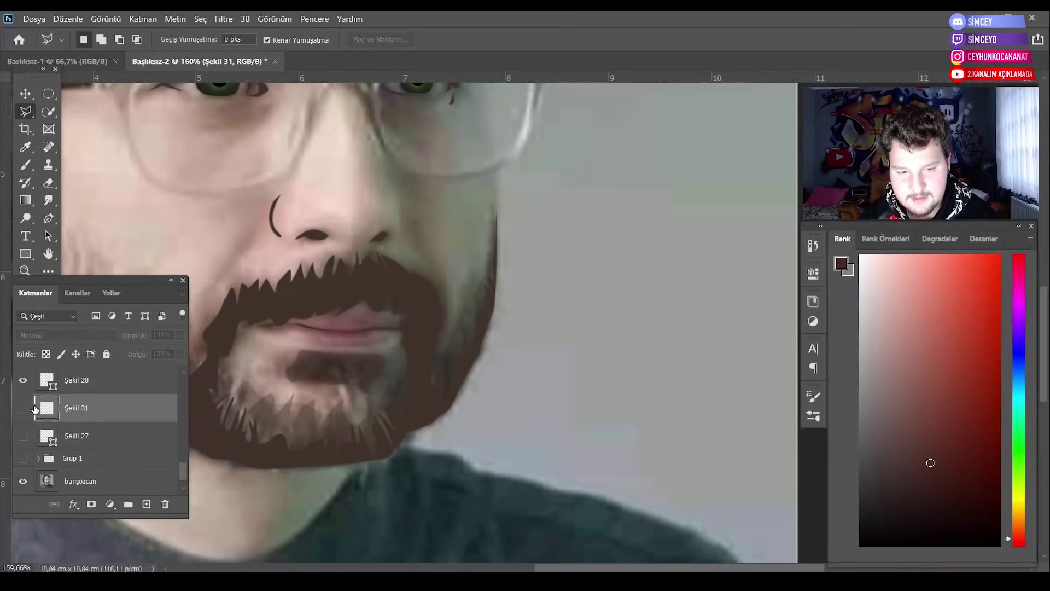
pyautogui.click(23, 407)
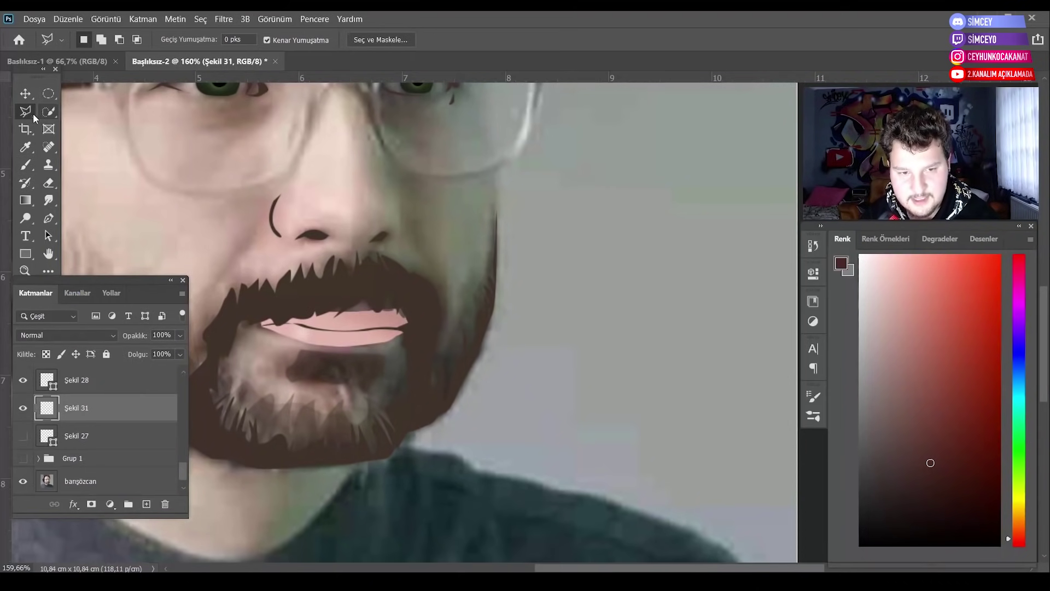
pyautogui.click(23, 407)
pyautogui.click(23, 407)
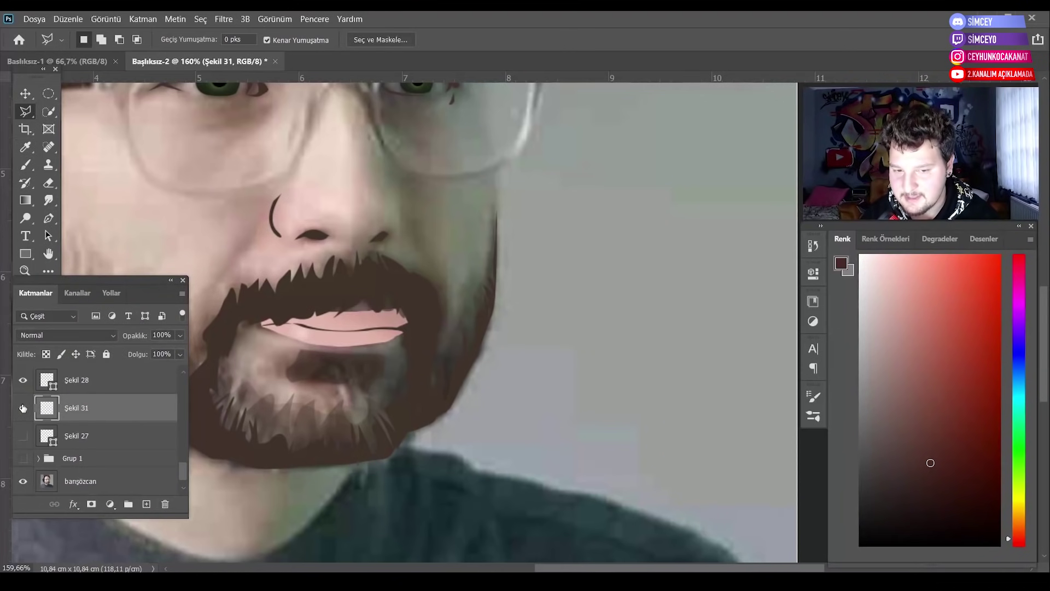
# Turn a pen path around the lip corner into a selection, erase, then deselect.
pyautogui.click(48, 218)
pyautogui.click(91, 62)
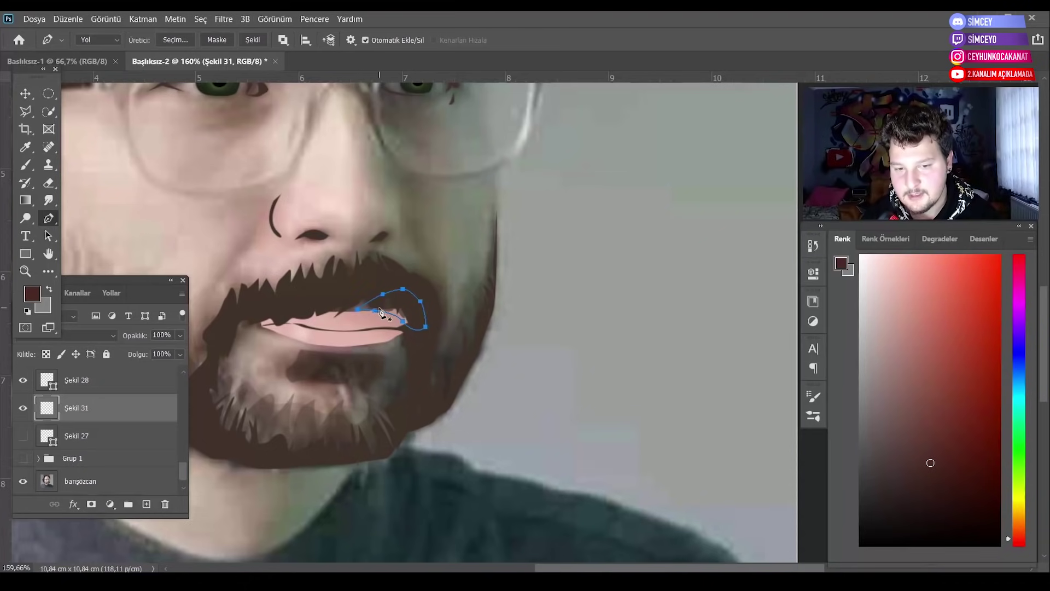
pyautogui.click(183, 40)
pyautogui.click(613, 158)
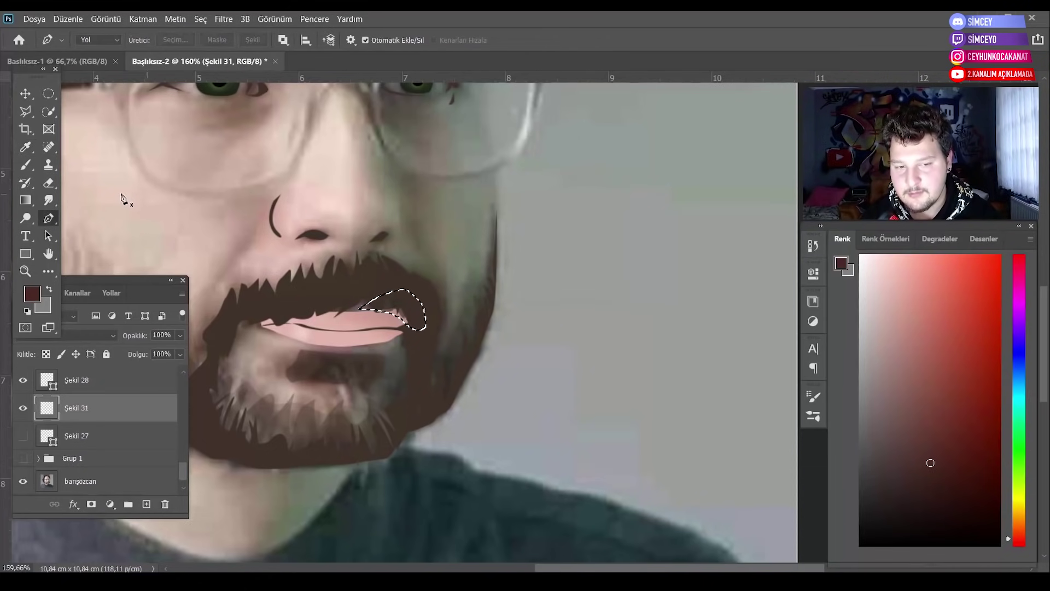
pyautogui.click(48, 182)
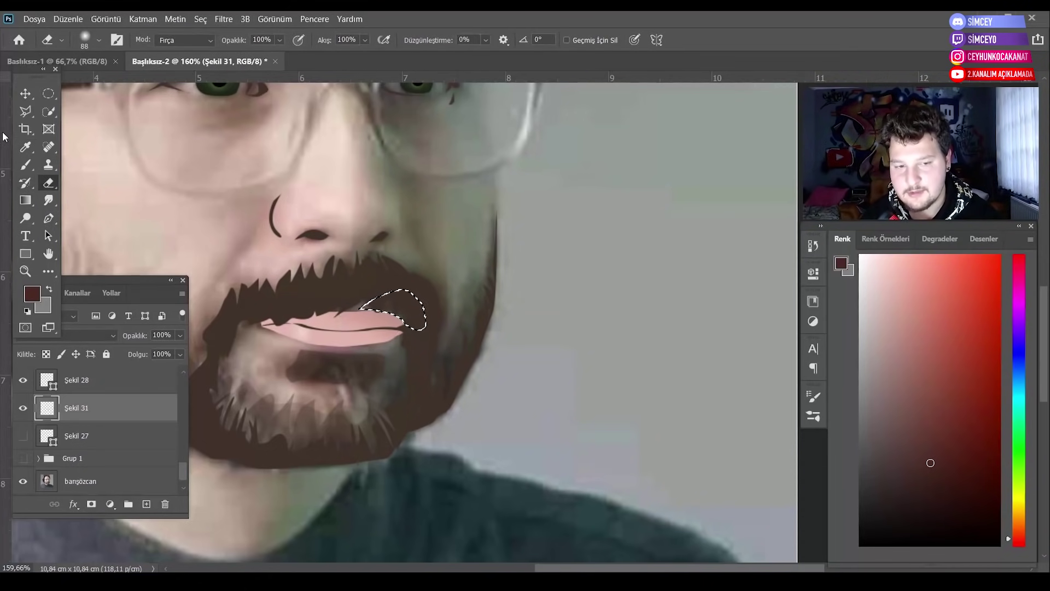
pyautogui.hotkey('ctrl', 'd')
pyautogui.press('l')
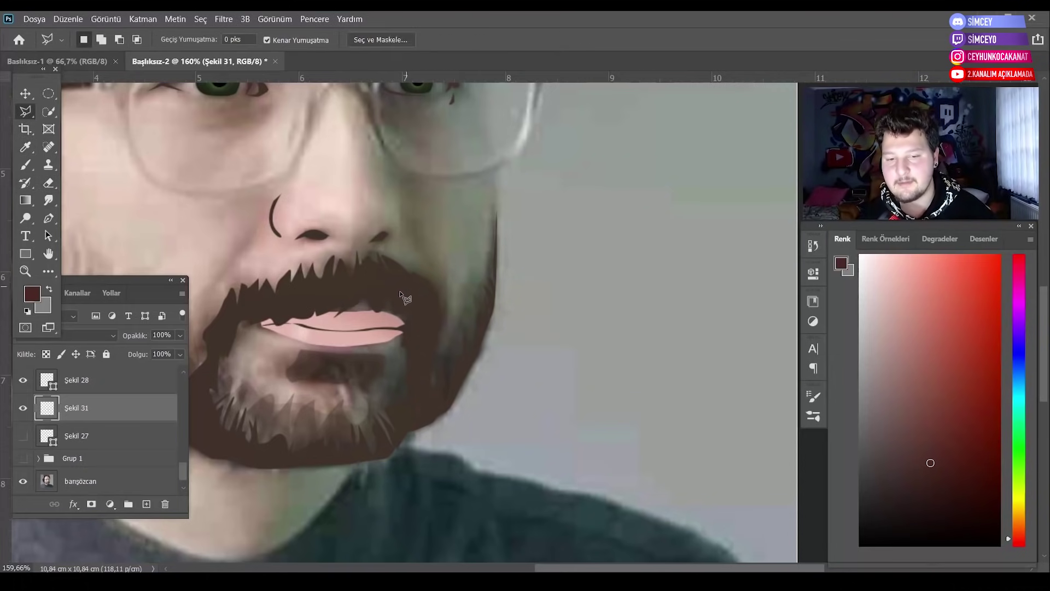
# Move Şekil 31 below Şekil 27, show the face layers again, and zoom out.
pyautogui.moveTo(76, 408); pyautogui.dragTo(76, 447)
pyautogui.click(72, 458)
pyautogui.moveTo(23, 407); pyautogui.dragTo(23, 458)
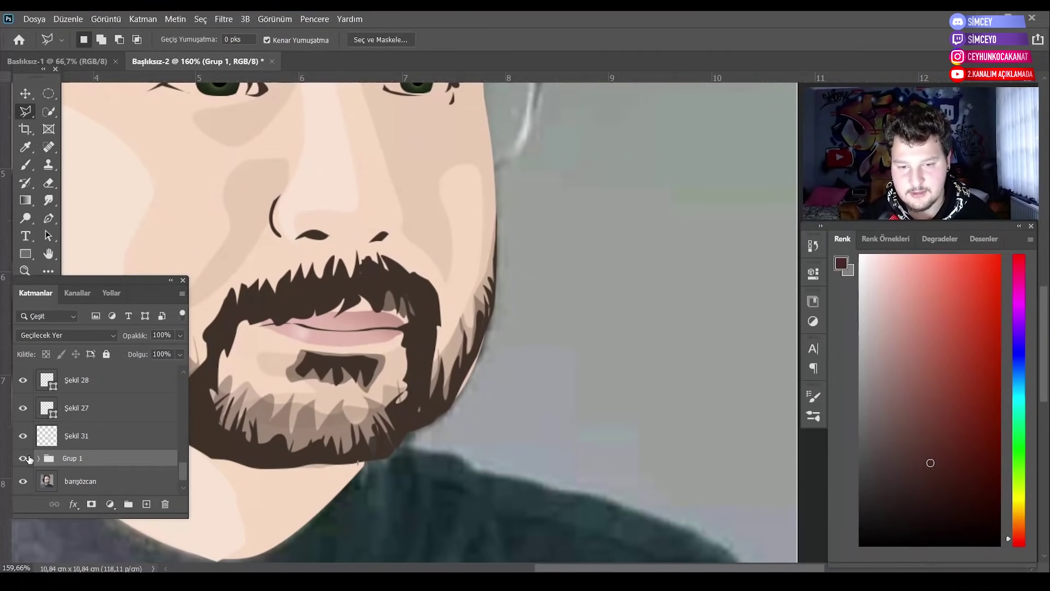
pyautogui.press('z')
pyautogui.moveTo(432, 279); pyautogui.dragTo(414, 288)
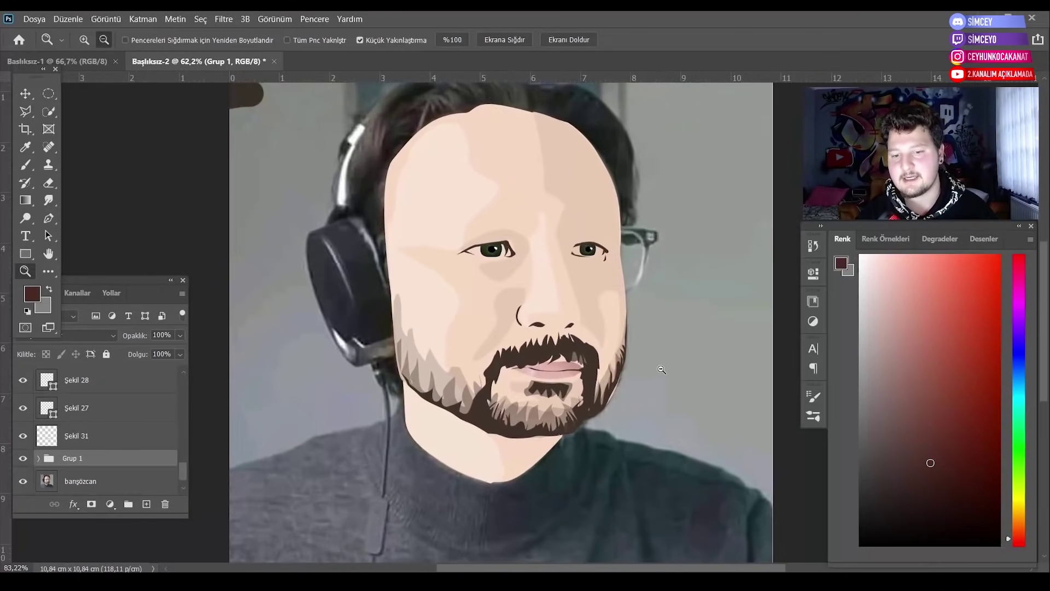
pyautogui.scroll(5, 625, 353)
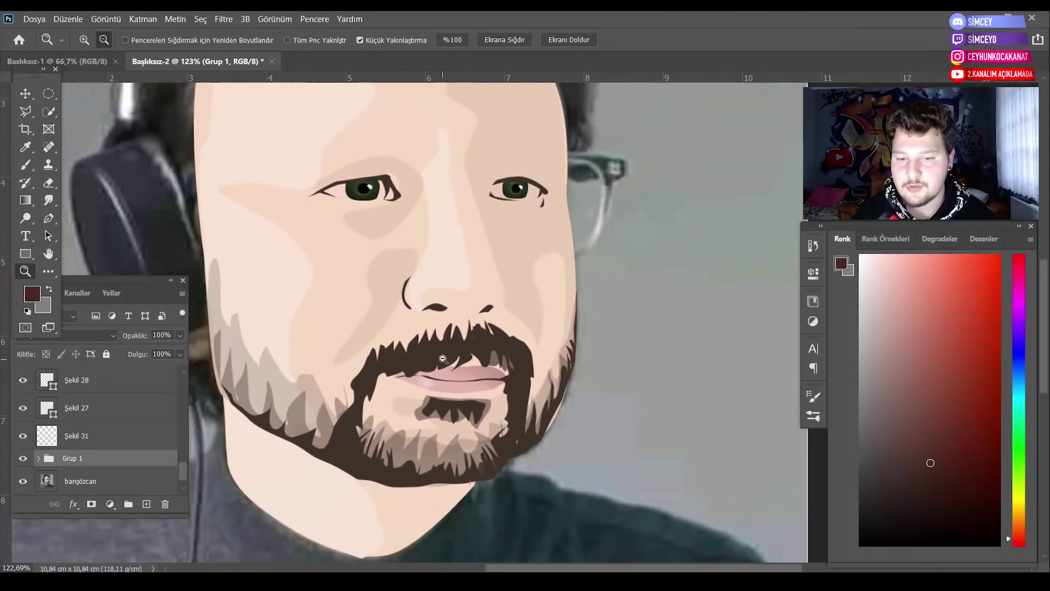
pyautogui.scroll(2, 443, 358)
pyautogui.scroll(-1, 110, 438)
# Fill the upper-lip shape with a darker skin tone sampled from the face.
pyautogui.click(23, 431)
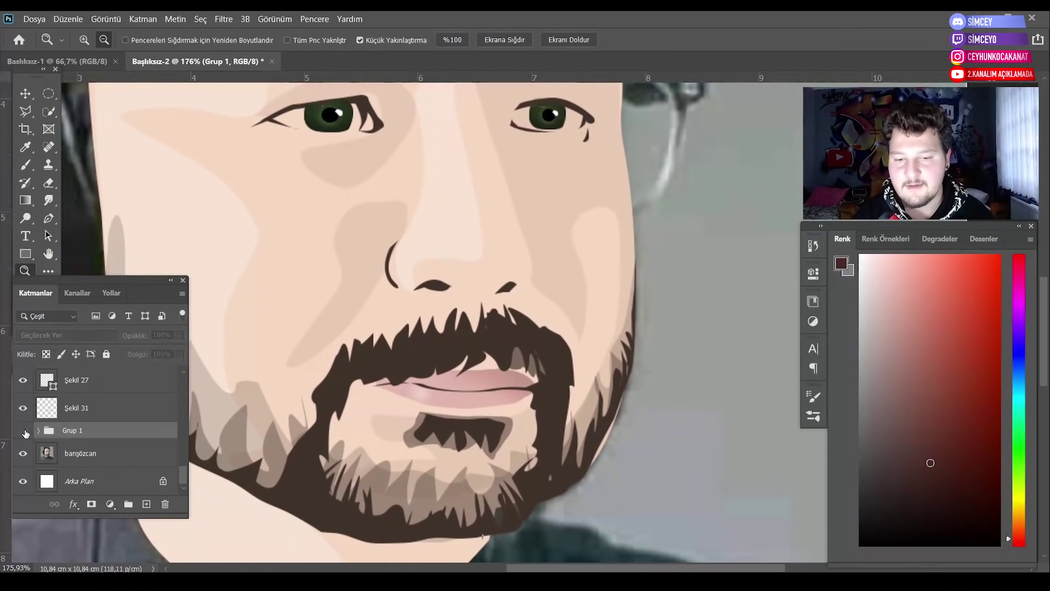
pyautogui.press('p')
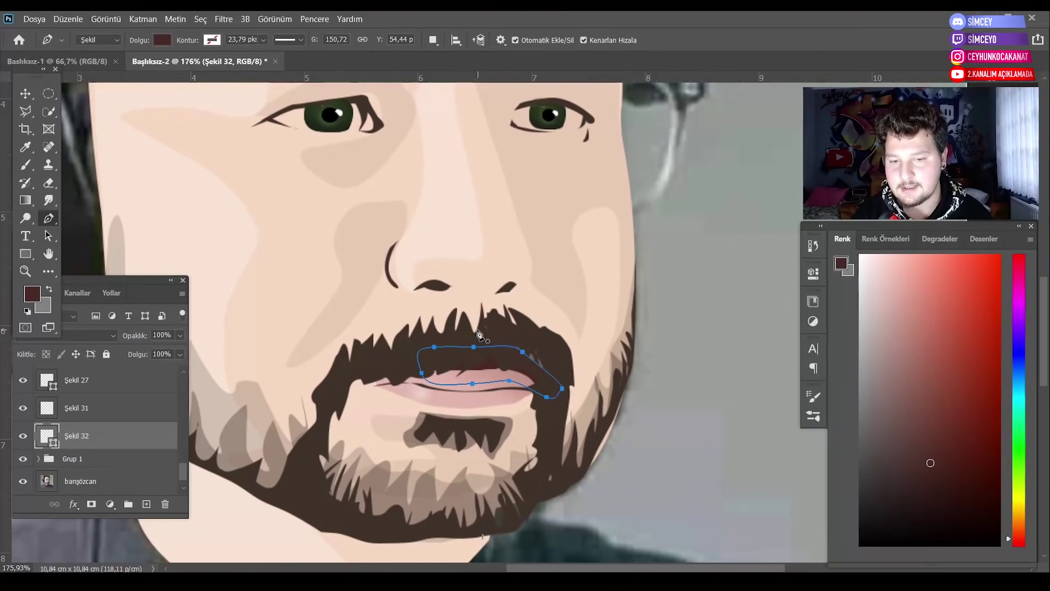
pyautogui.click(167, 41)
pyautogui.click(133, 111)
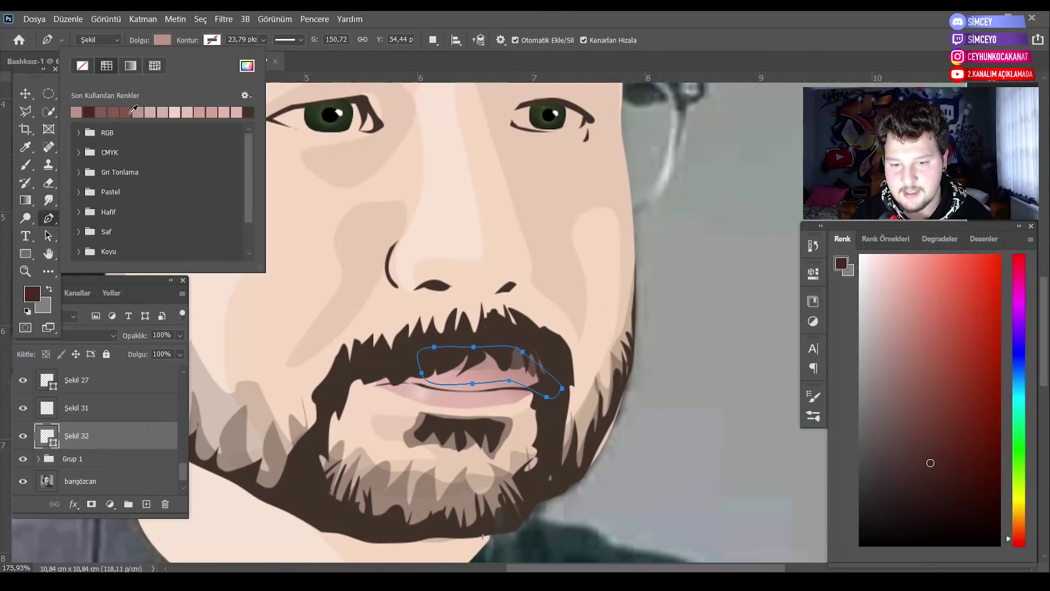
pyautogui.click(140, 111)
pyautogui.click(249, 66)
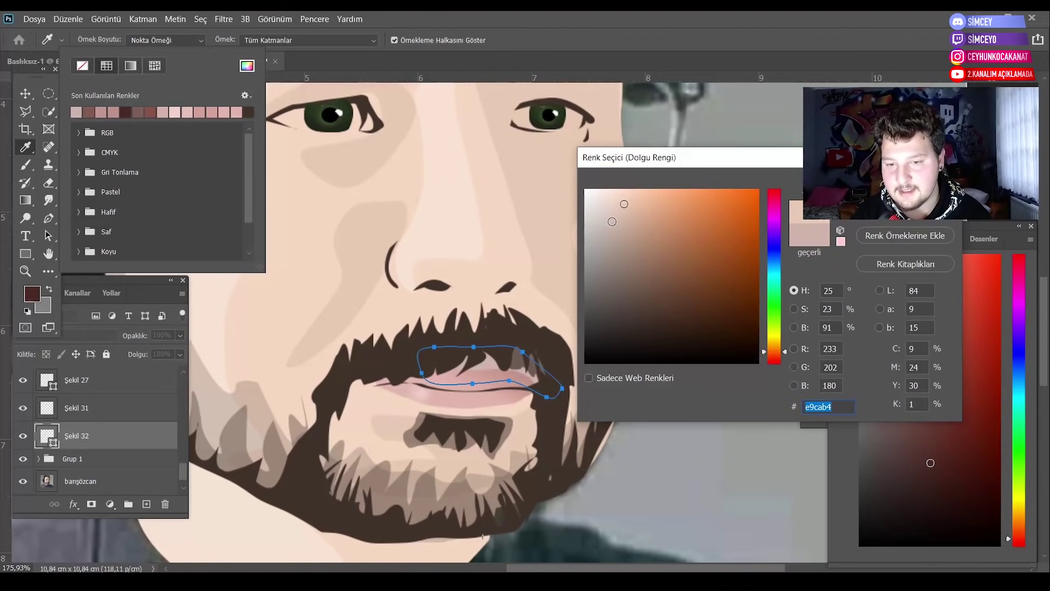
pyautogui.click(630, 218)
pyautogui.press('Return')
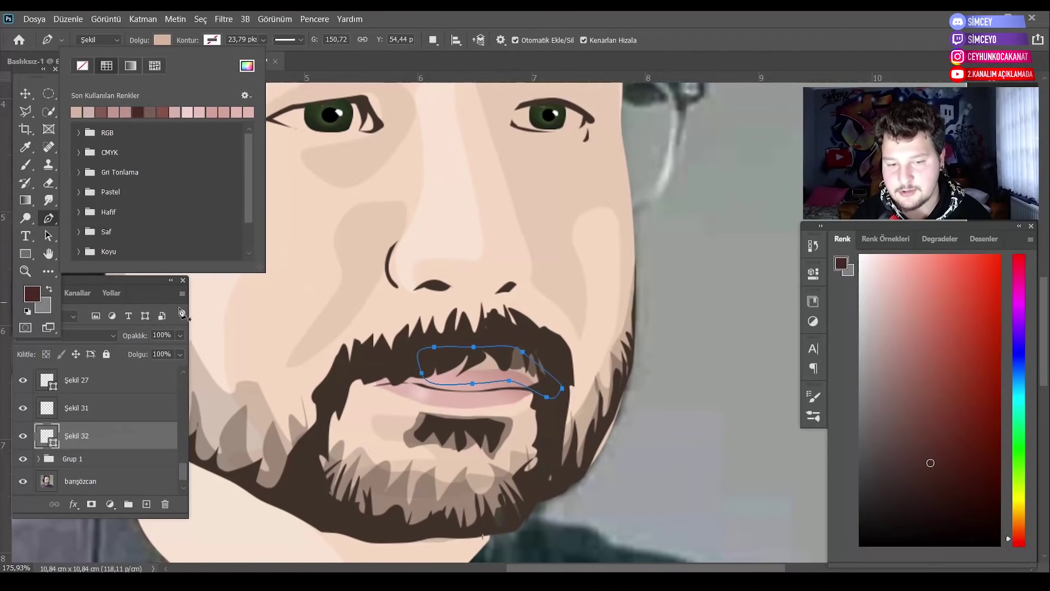
pyautogui.click(246, 66)
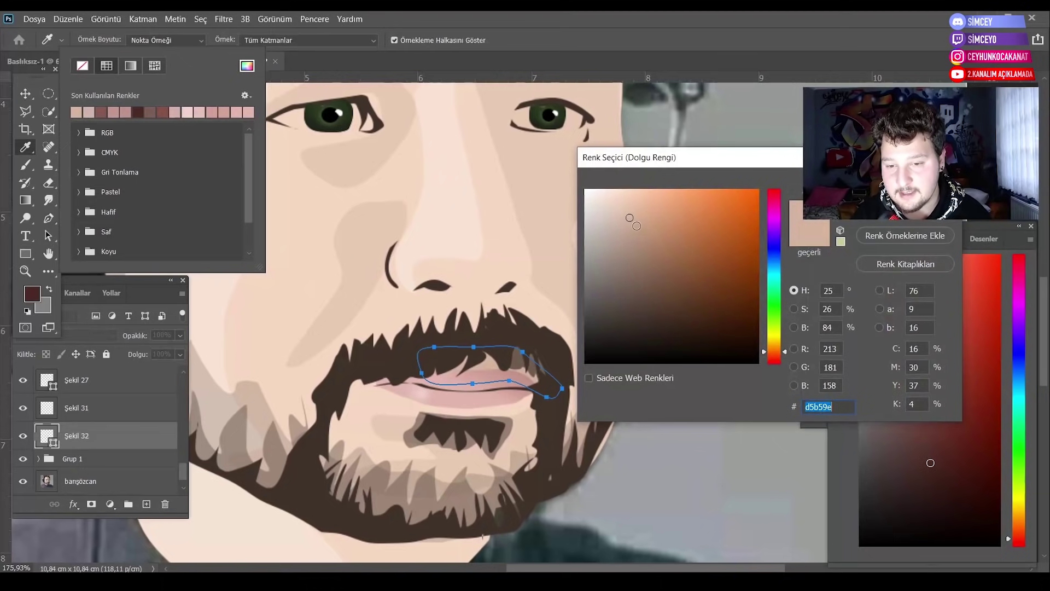
pyautogui.click(635, 225)
pyautogui.press('Return')
# Start a skin-tone chin shape at the lip corner, curving under the lower lip.
pyautogui.press('z')
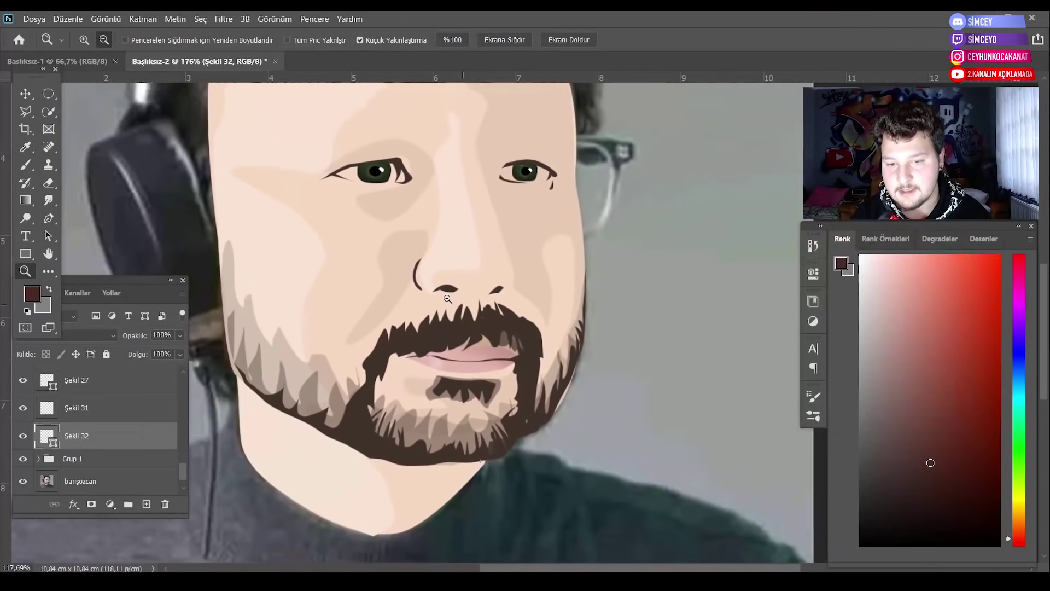
pyautogui.scroll(-3, 518, 333)
pyautogui.scroll(2, 517, 332)
pyautogui.scroll(1, 517, 332)
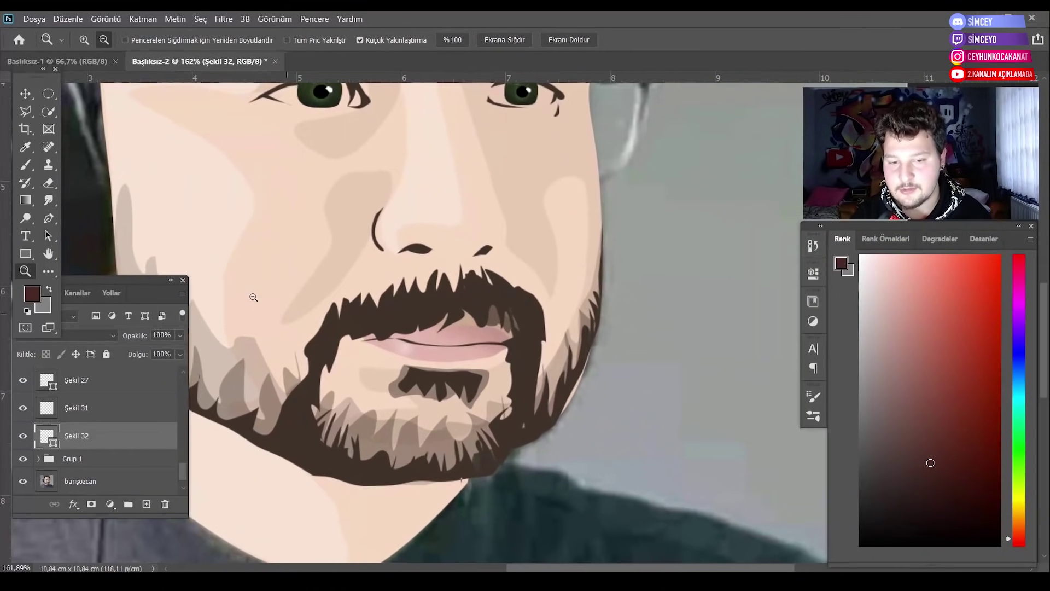
pyautogui.click(49, 218)
pyautogui.click(341, 320)
pyautogui.moveTo(389, 358); pyautogui.dragTo(419, 370)
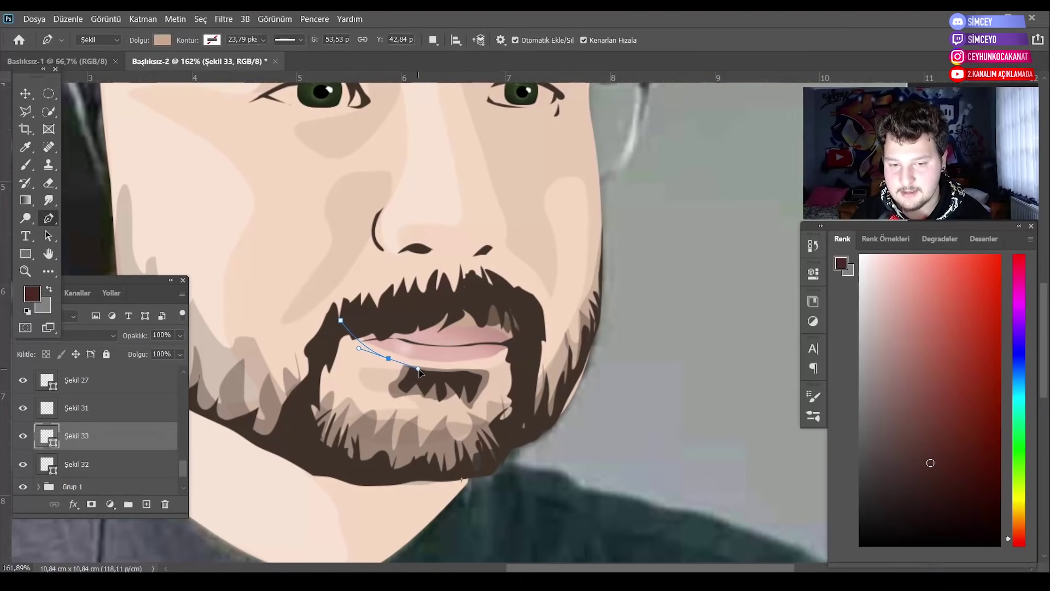
pyautogui.click(491, 369)
pyautogui.click(508, 353)
pyautogui.click(523, 374)
# Trace the chin outline along its bottom and left side, closing the shape.
pyautogui.click(520, 413)
pyautogui.click(501, 445)
pyautogui.click(456, 451)
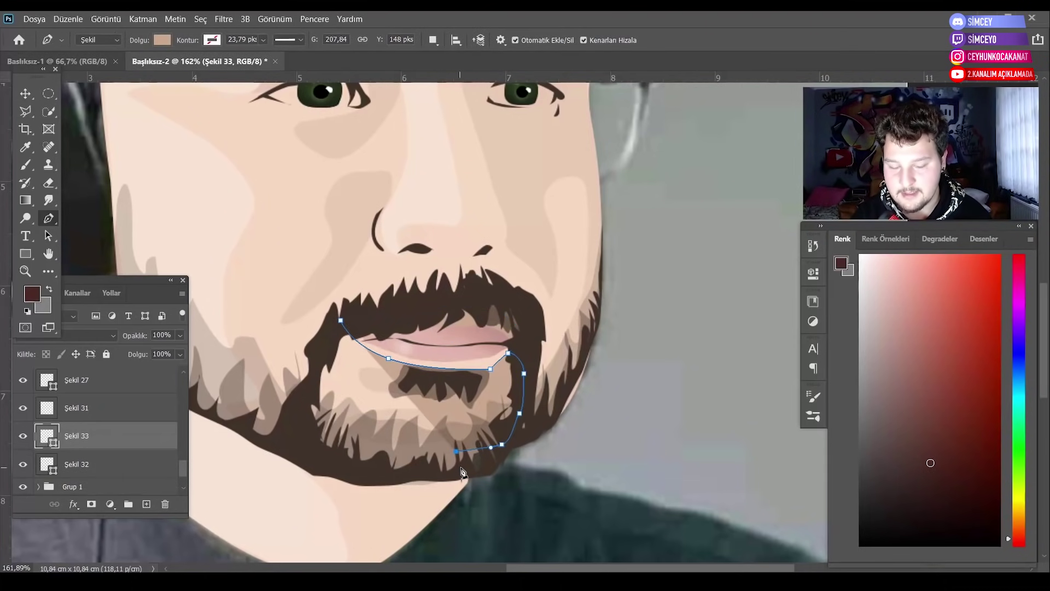
pyautogui.click(478, 471)
pyautogui.click(411, 476)
pyautogui.click(351, 473)
pyautogui.click(295, 436)
pyautogui.click(321, 351)
pyautogui.click(341, 320)
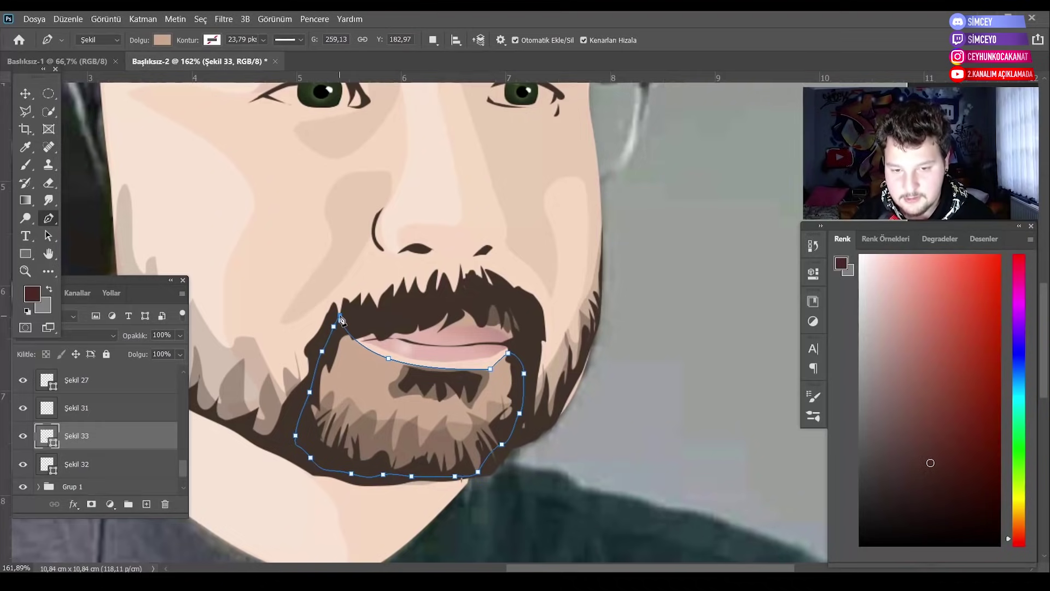
# Trace a partly transparent shape under the nose, then zoom out to check the face.
pyautogui.scroll(-1, 343, 322)
pyautogui.click(22, 432)
pyautogui.click(474, 365)
pyautogui.click(512, 350)
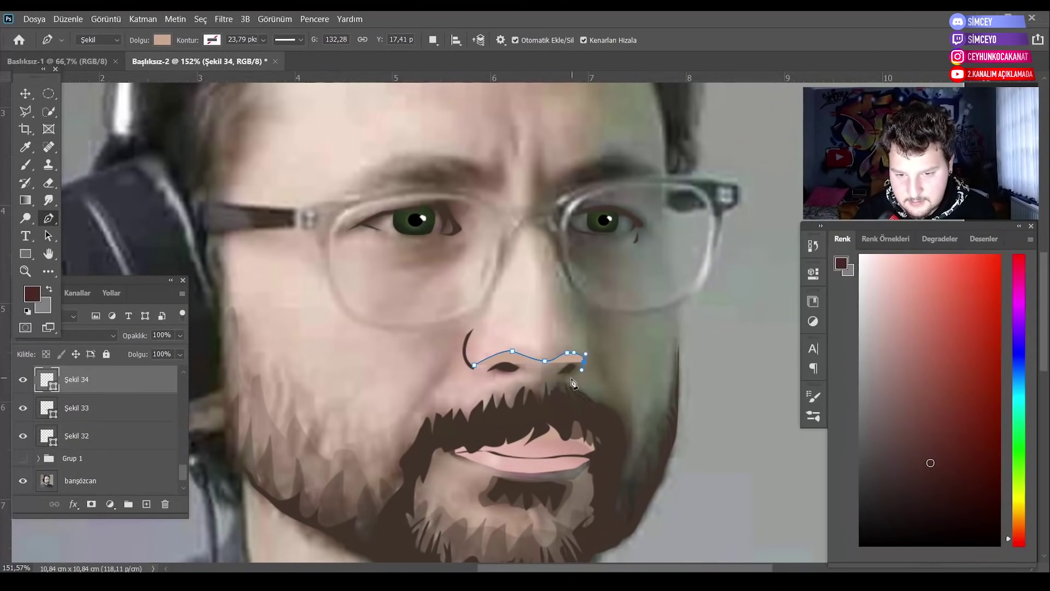
pyautogui.click(583, 362)
pyautogui.click(532, 397)
pyautogui.click(23, 458)
pyautogui.press('z')
pyautogui.scroll(-3, 414, 269)
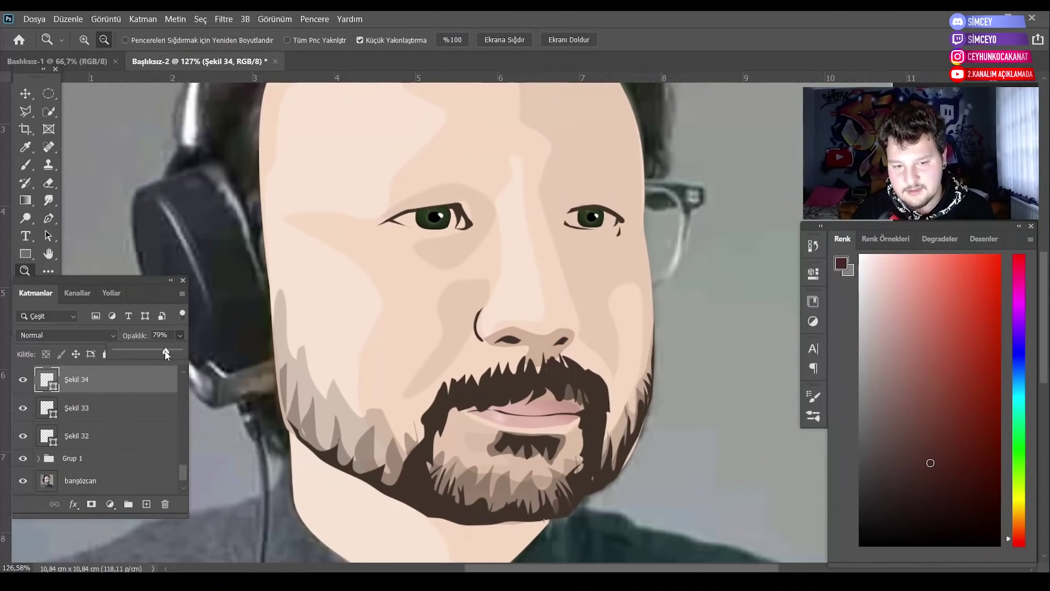
pyautogui.press('6')
pyautogui.press('3')
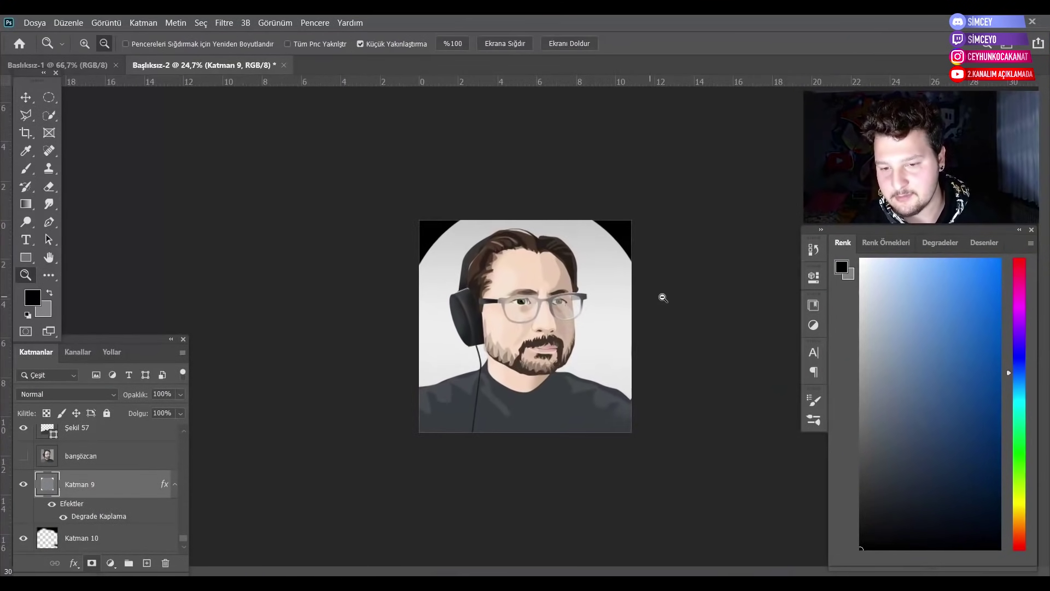
# Zoom in on the finished portrait over its gradient-filled circular backdrop.
pyautogui.moveTo(663, 297); pyautogui.dragTo(708, 301)
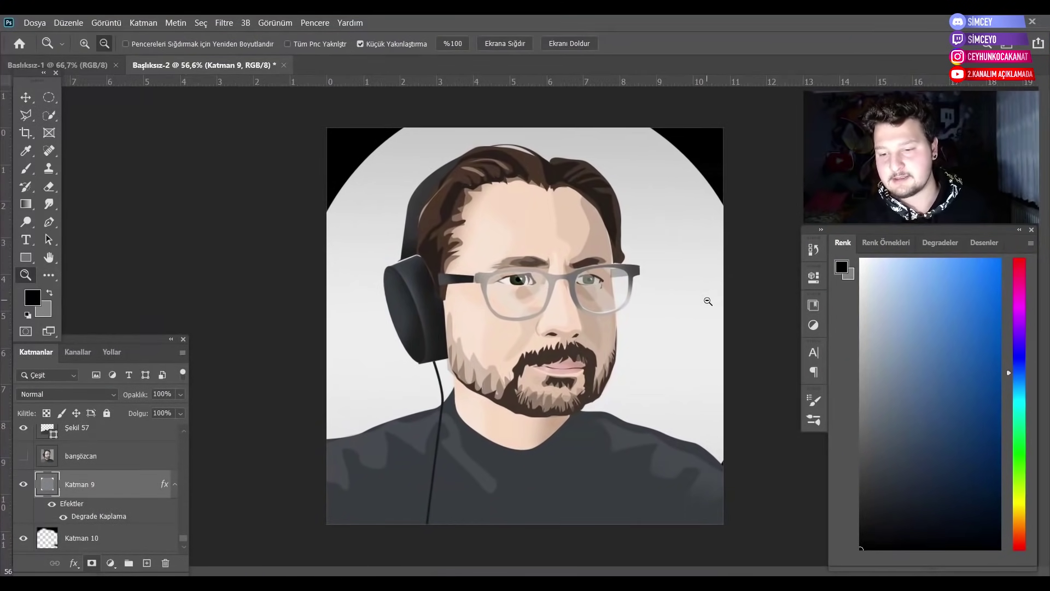